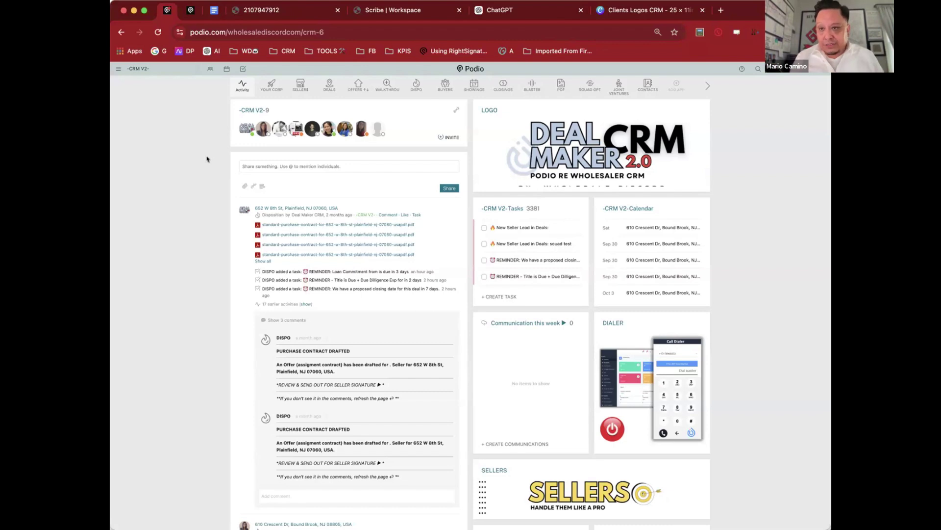
# Step: Scroll the CRM V2 dashboard to bring both rows of app icons into view
pyautogui.scroll(1, 206, 159)
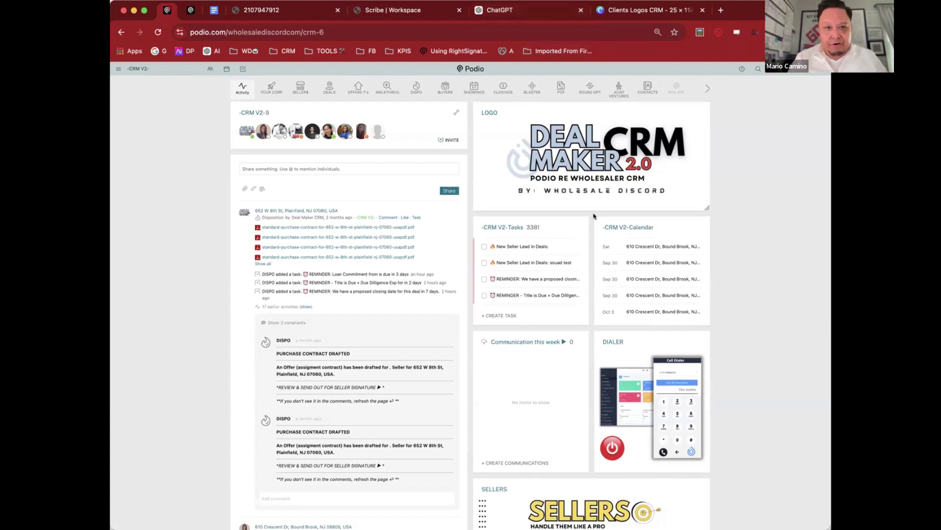
pyautogui.scroll(-3, 615, 269)
pyautogui.scroll(3, 615, 269)
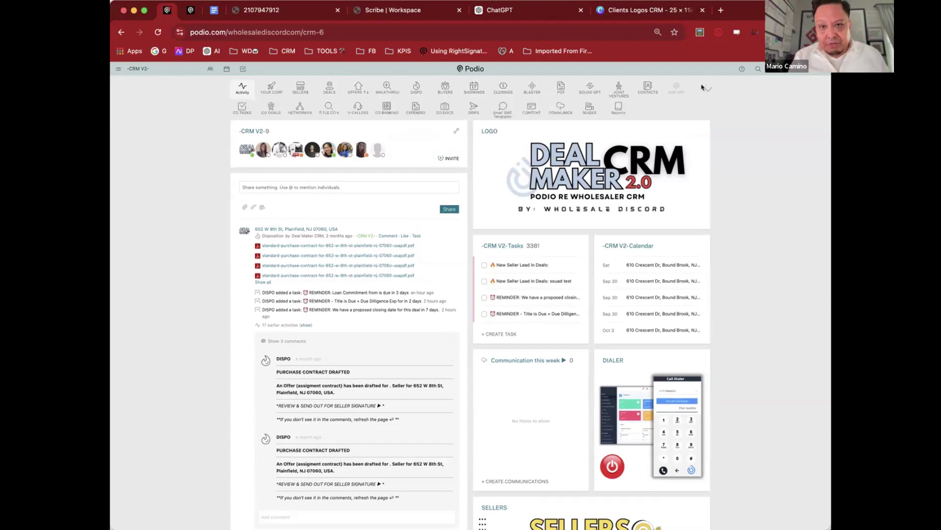
# Step: Open the TITLE CO's app, which lists 440 title companies in a table
pyautogui.moveTo(643, 88)
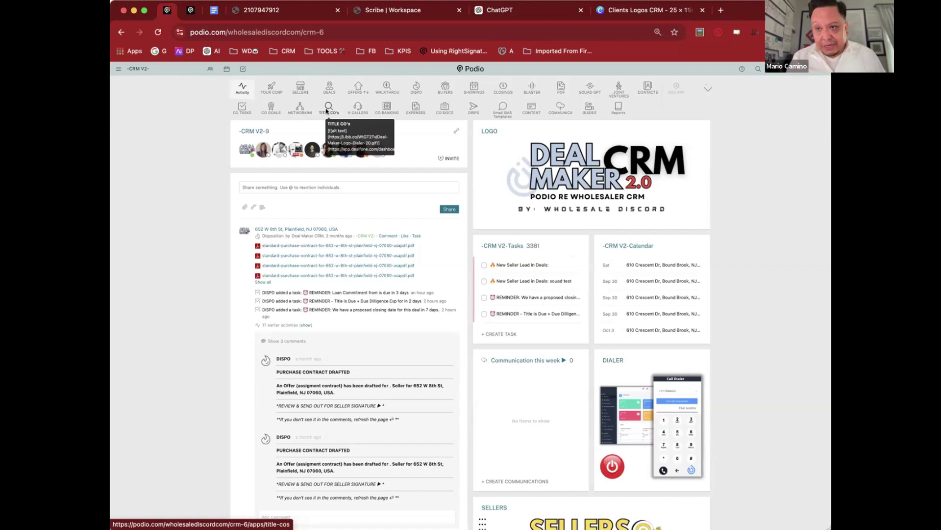
pyautogui.click(326, 111)
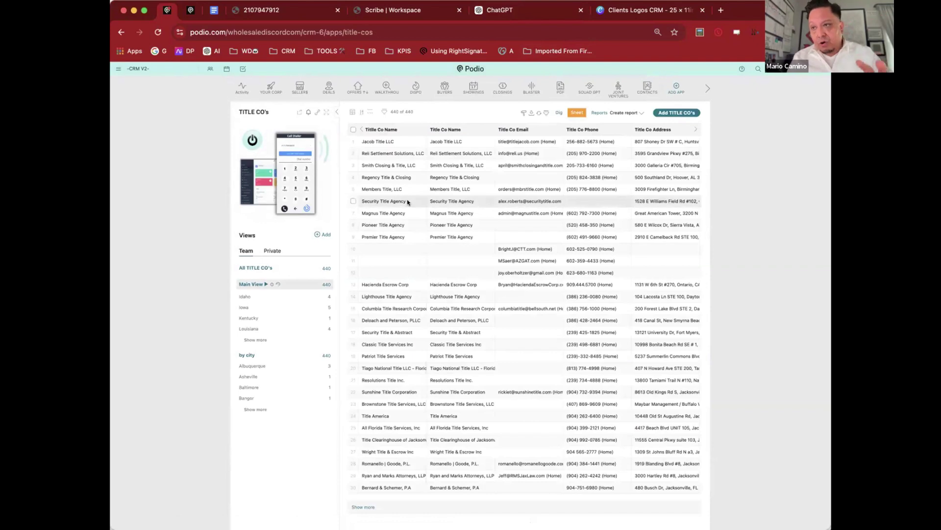
pyautogui.click(386, 196)
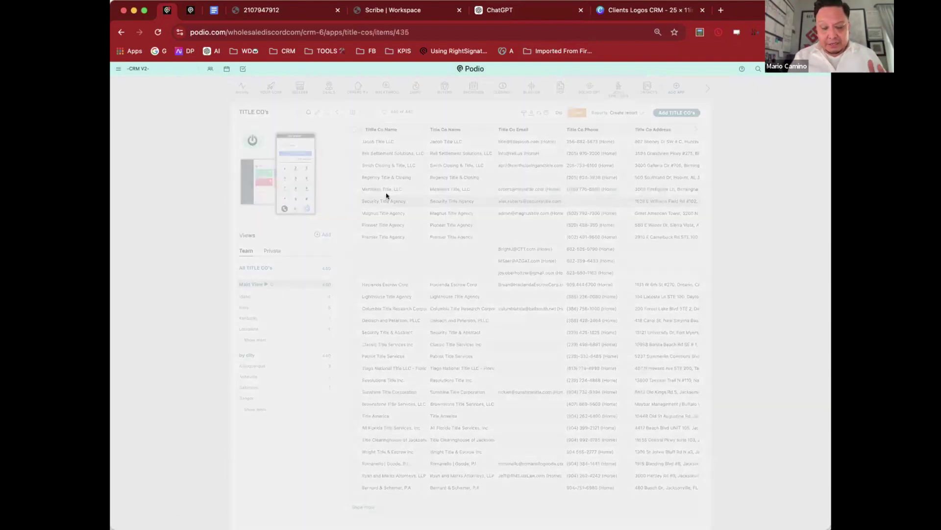
pyautogui.scroll(-3, 385, 196)
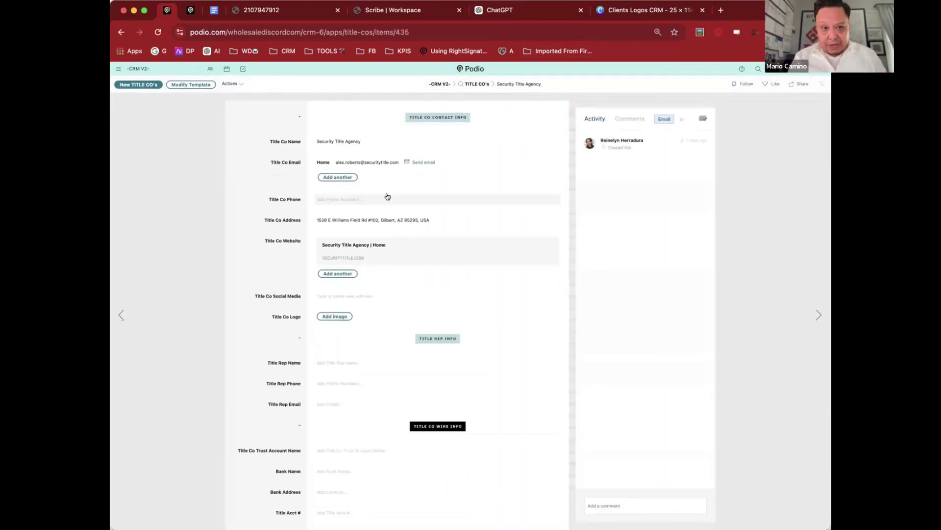
pyautogui.scroll(2, 275, 215)
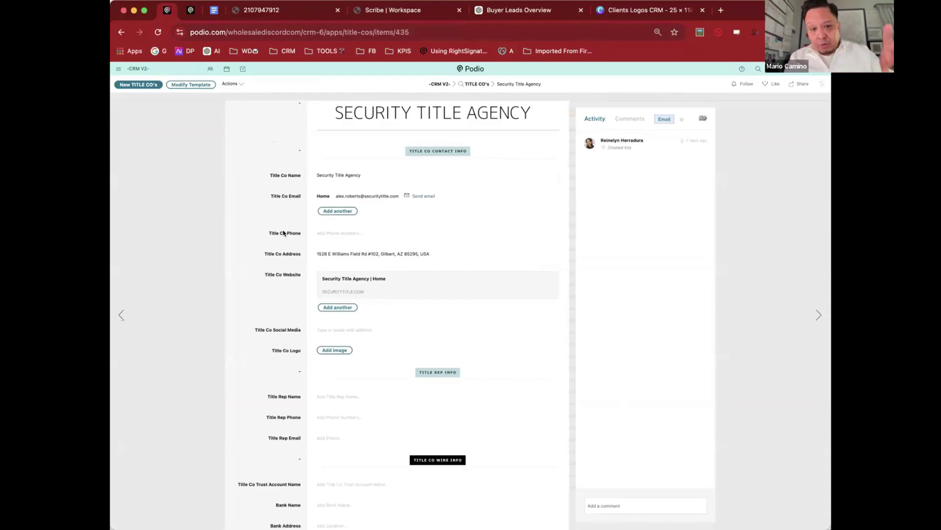
pyautogui.scroll(-5, 343, 304)
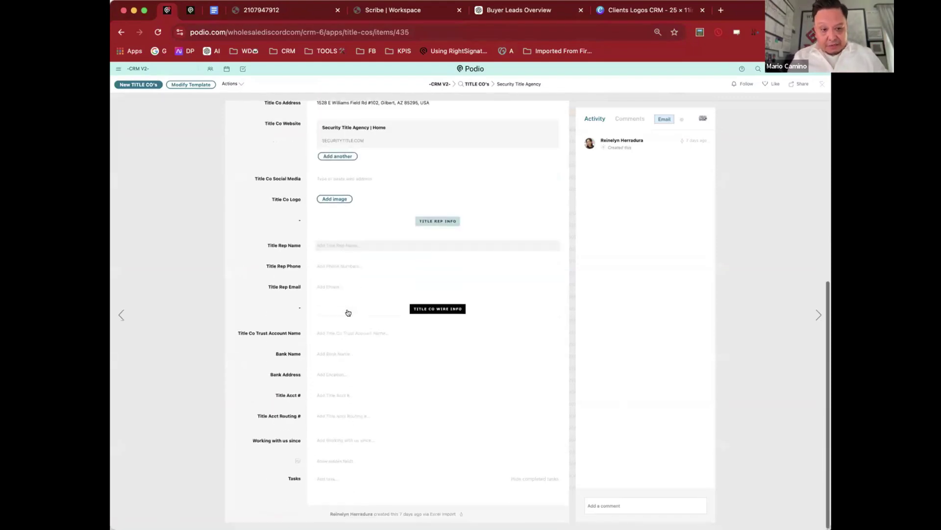
pyautogui.click(352, 353)
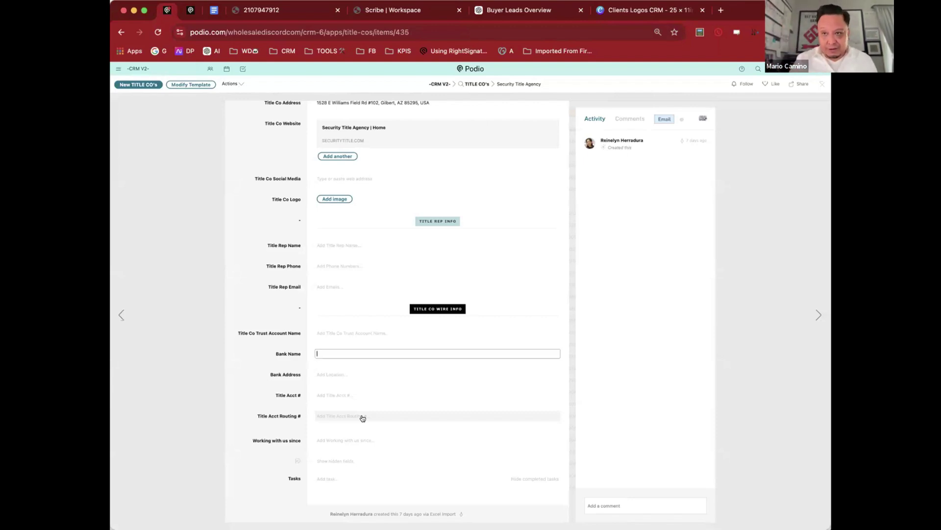
pyautogui.click(278, 257)
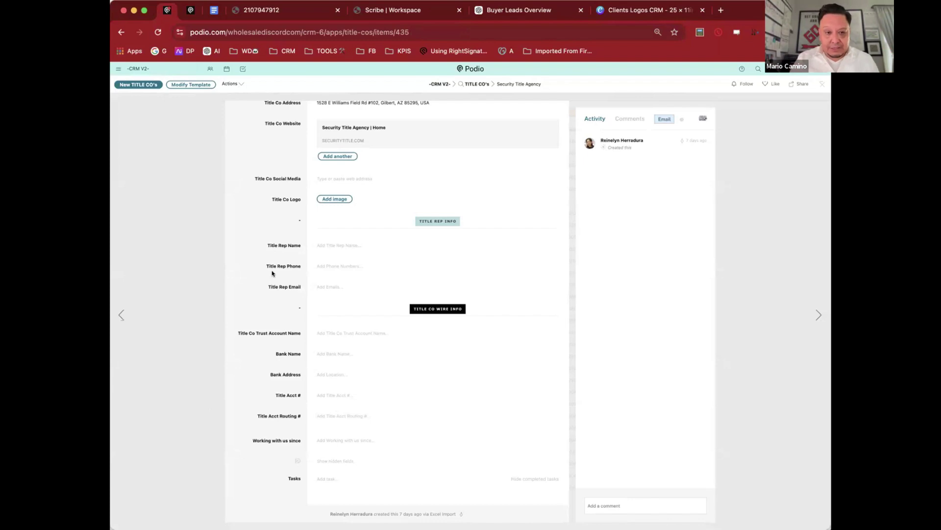
pyautogui.click(714, 91)
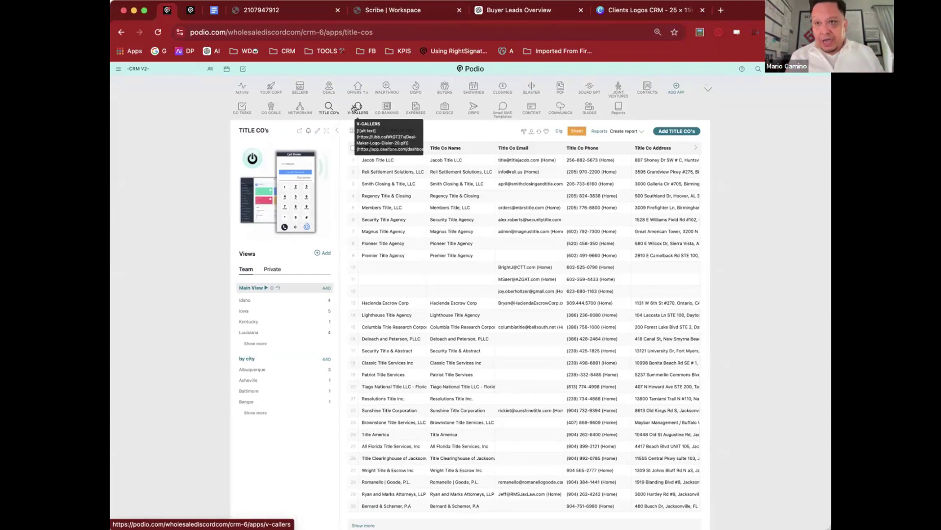
pyautogui.click(357, 107)
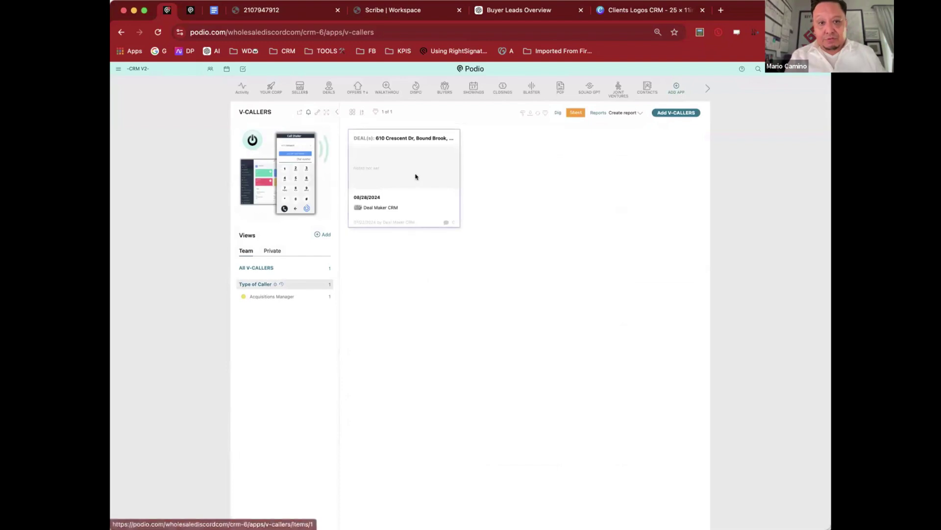
pyautogui.click(415, 176)
pyautogui.click(434, 276)
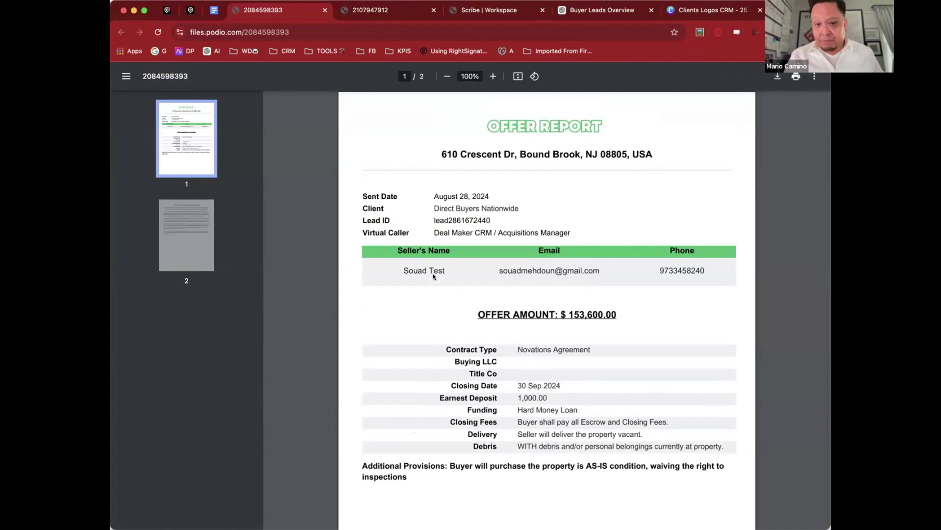
# Step: Review the offer PDF showing the $153,600.00 Novations Agreement offer
pyautogui.scroll(-2, 433, 276)
pyautogui.scroll(-3, 433, 276)
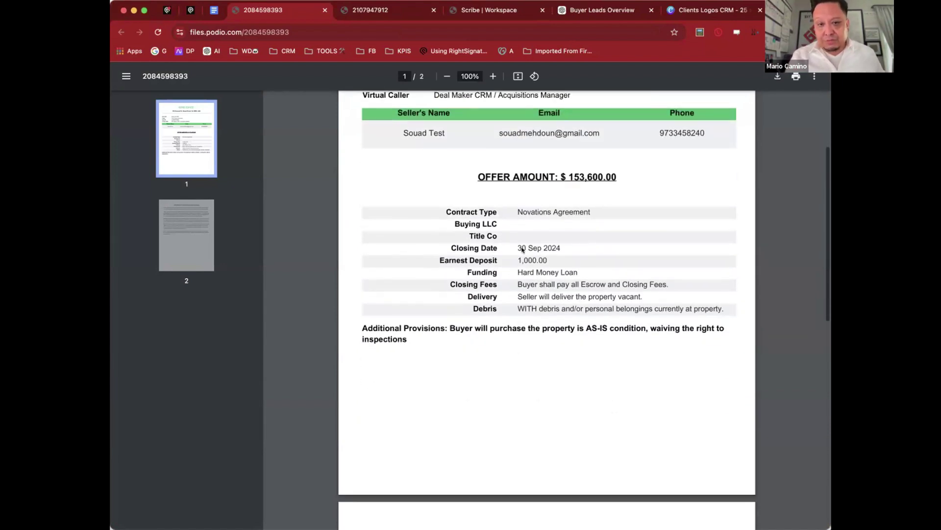
pyautogui.moveTo(480, 223); pyautogui.dragTo(509, 283)
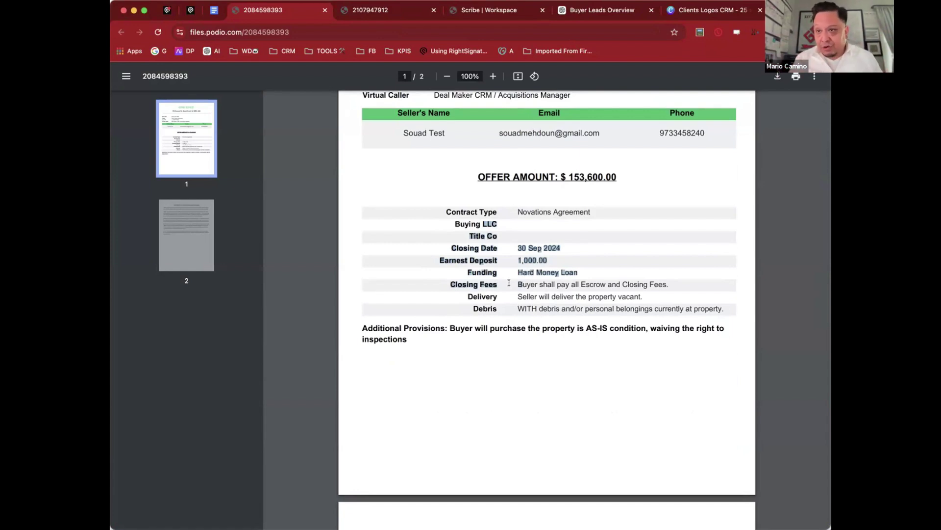
pyautogui.click(566, 243)
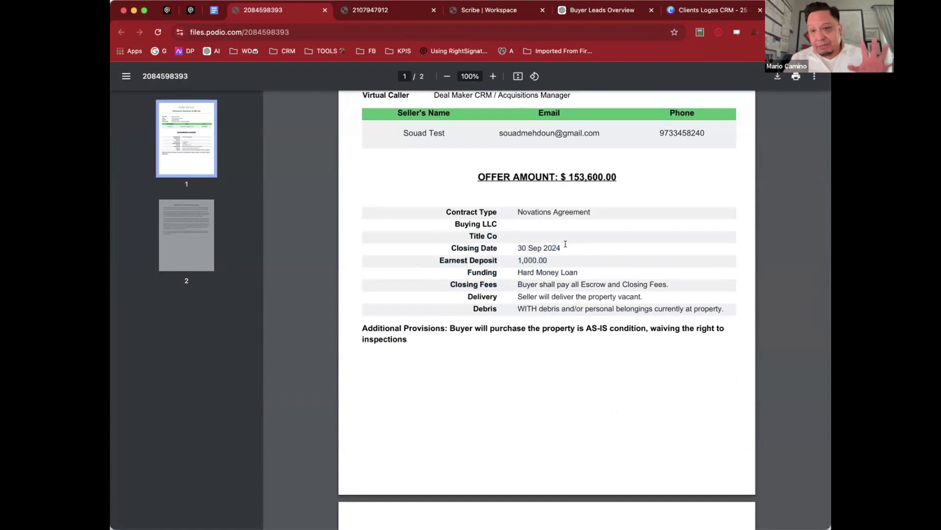
pyautogui.scroll(1, 566, 243)
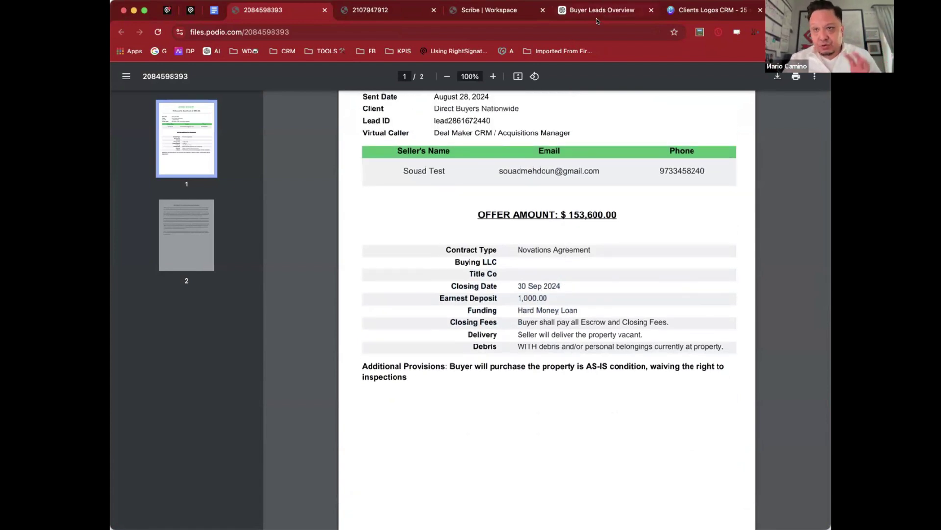
# Step: Browse the DRIPS app's 60 Days sequence, then open YOUR CORP showing Direct Buyers Nationwide
pyautogui.click(162, 9)
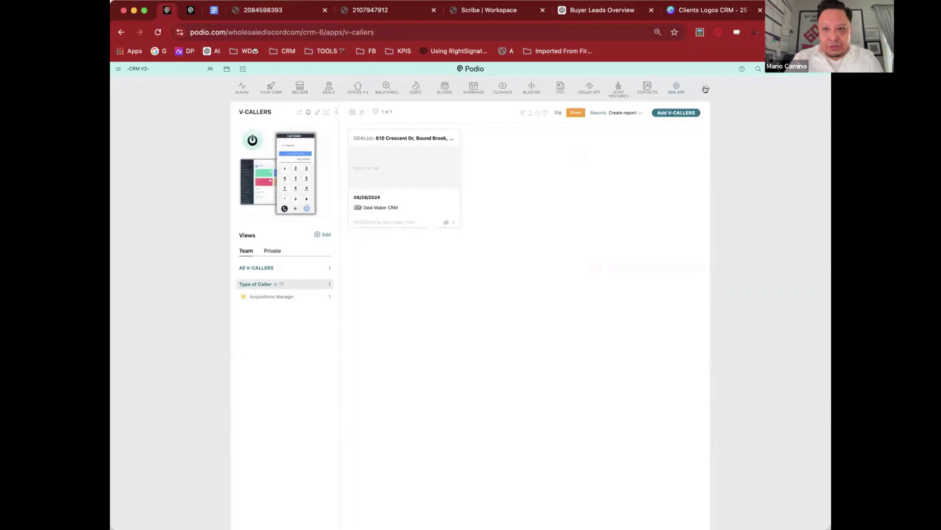
pyautogui.click(707, 89)
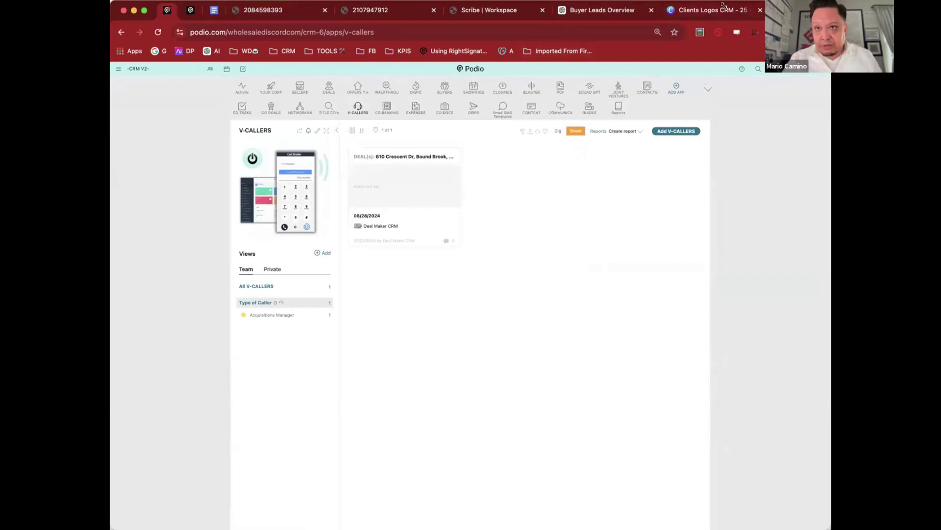
pyautogui.click(471, 107)
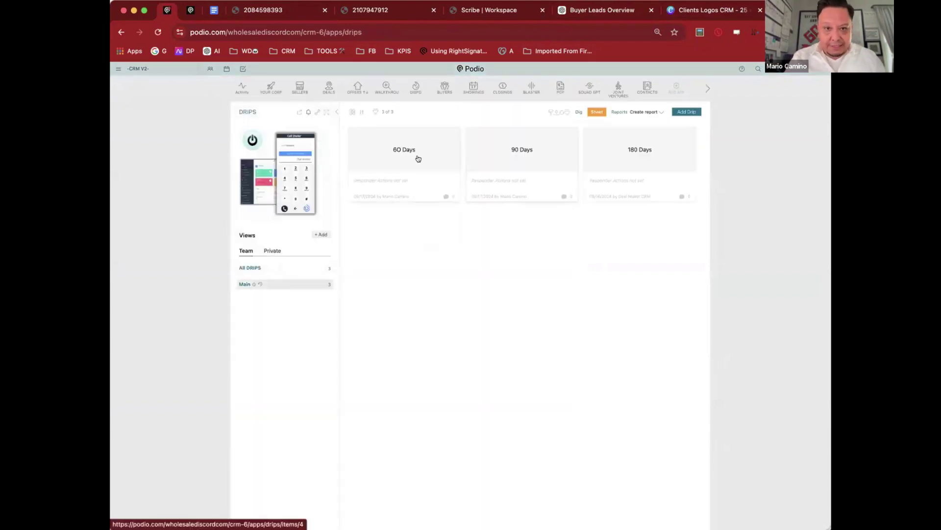
pyautogui.click(413, 156)
pyautogui.scroll(-4, 411, 156)
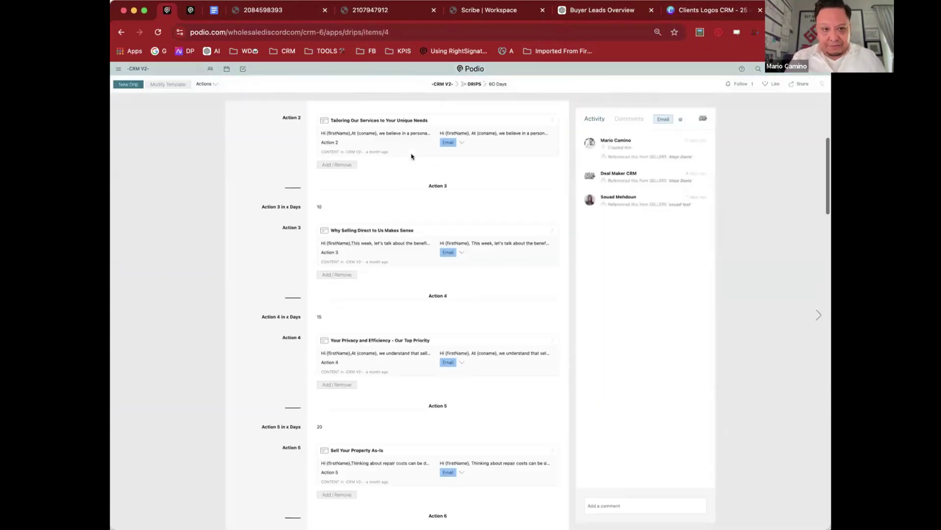
pyautogui.scroll(-2, 412, 157)
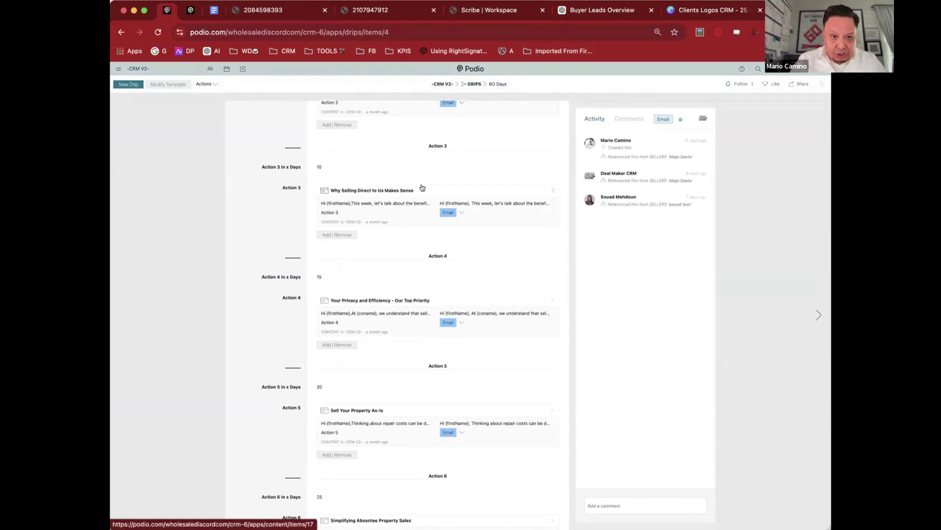
pyautogui.scroll(5, 422, 188)
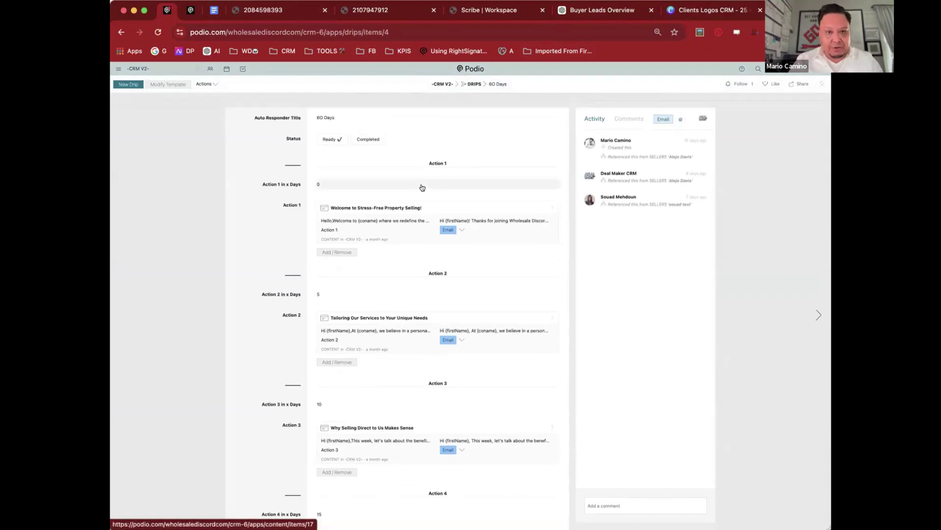
pyautogui.press('super+bracketleft')
pyautogui.click(266, 88)
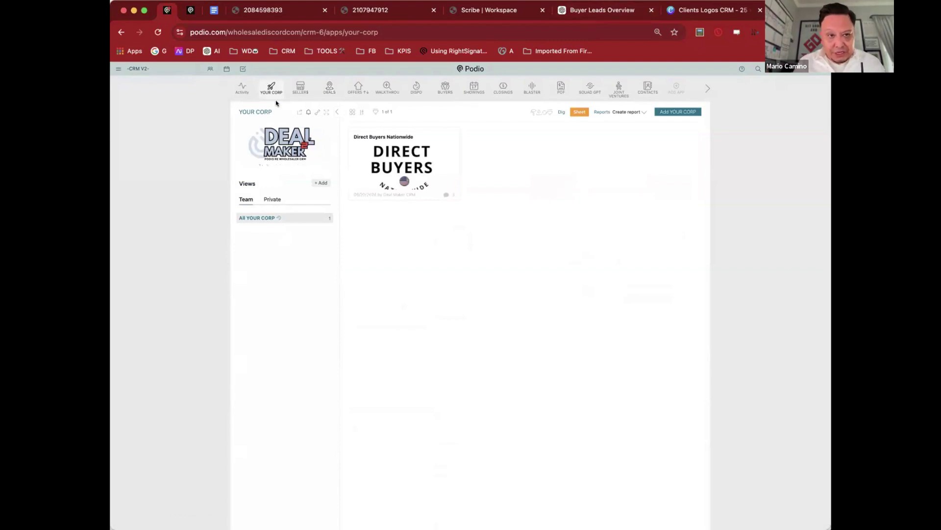
# Step: Open the Direct Buyers Nationwide record and scroll its profile down to Useful Corporation Links
pyautogui.click(415, 164)
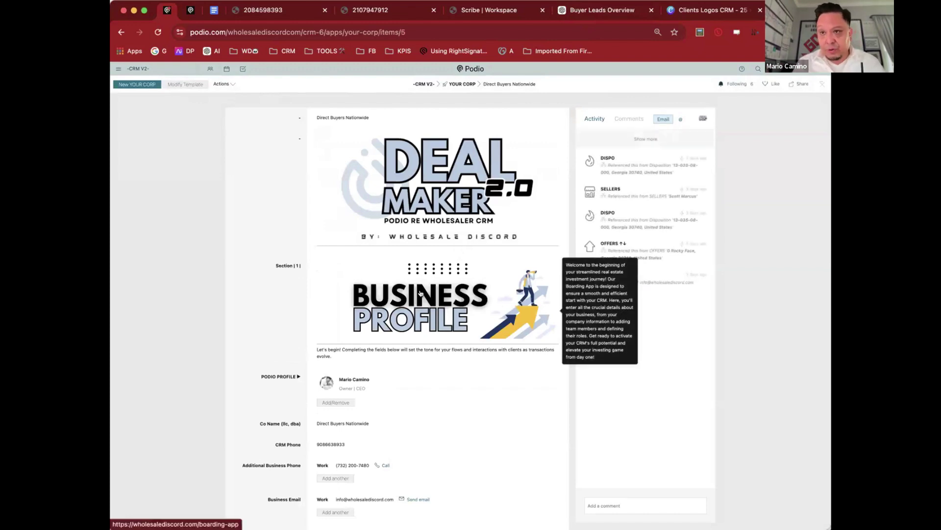
pyautogui.scroll(-2, 420, 293)
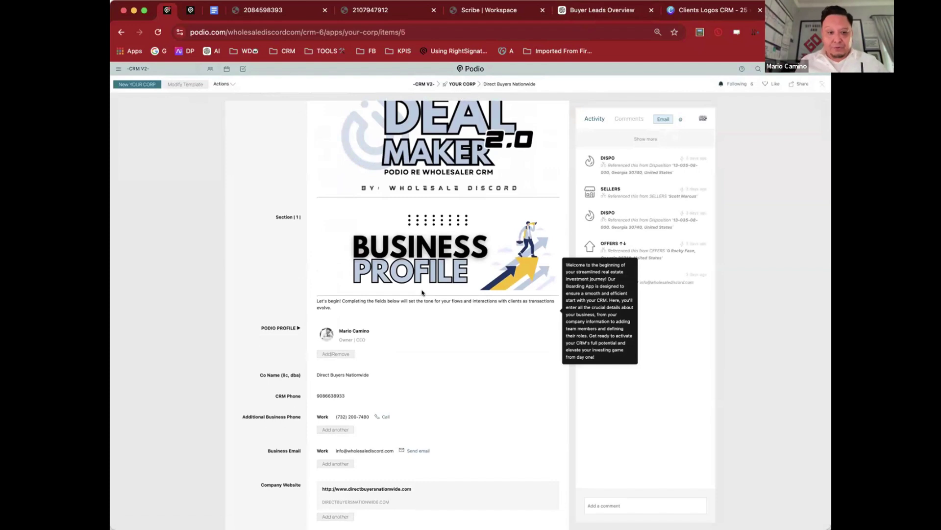
pyautogui.scroll(-4, 422, 293)
pyautogui.scroll(-2, 417, 291)
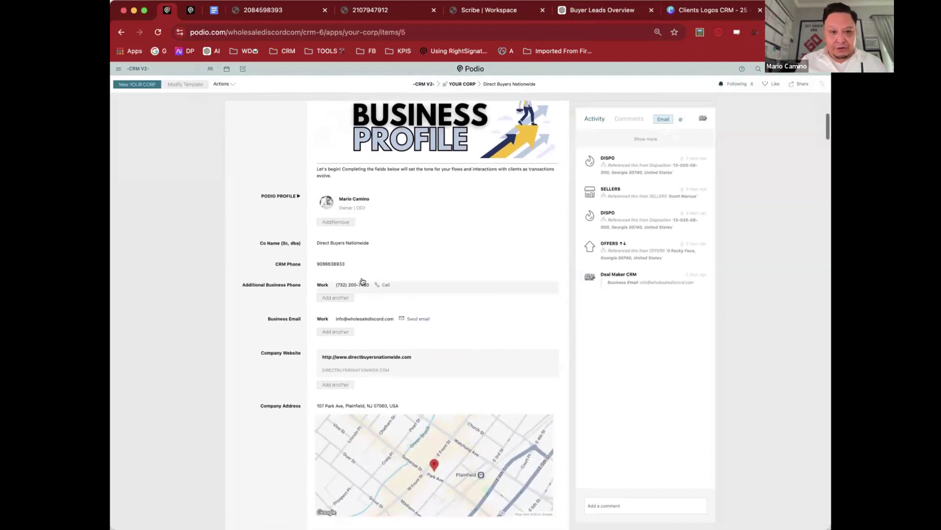
pyautogui.tripleClick(288, 263)
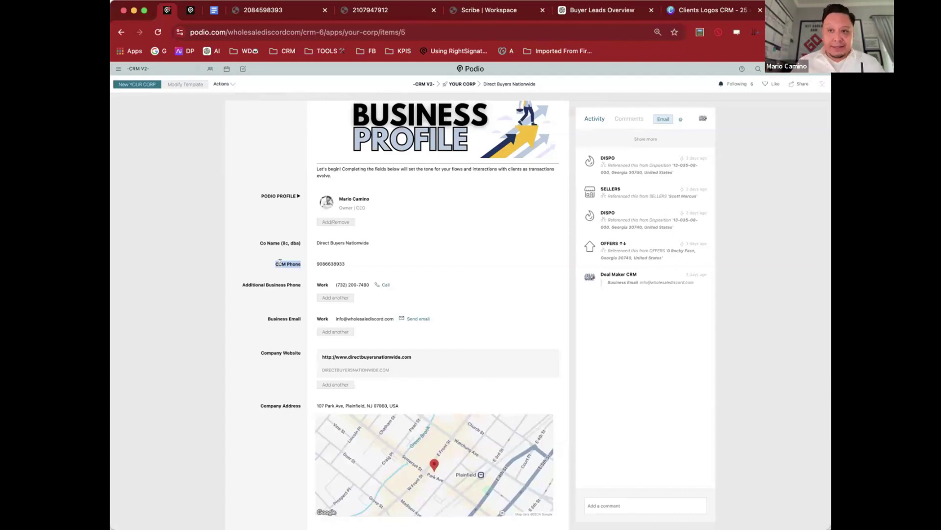
pyautogui.scroll(-10, 284, 282)
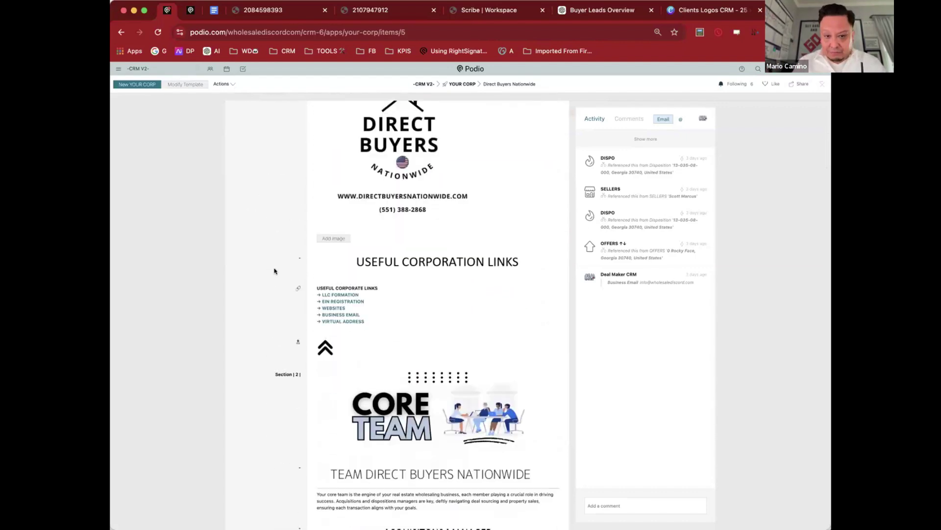
pyautogui.scroll(-3, 275, 269)
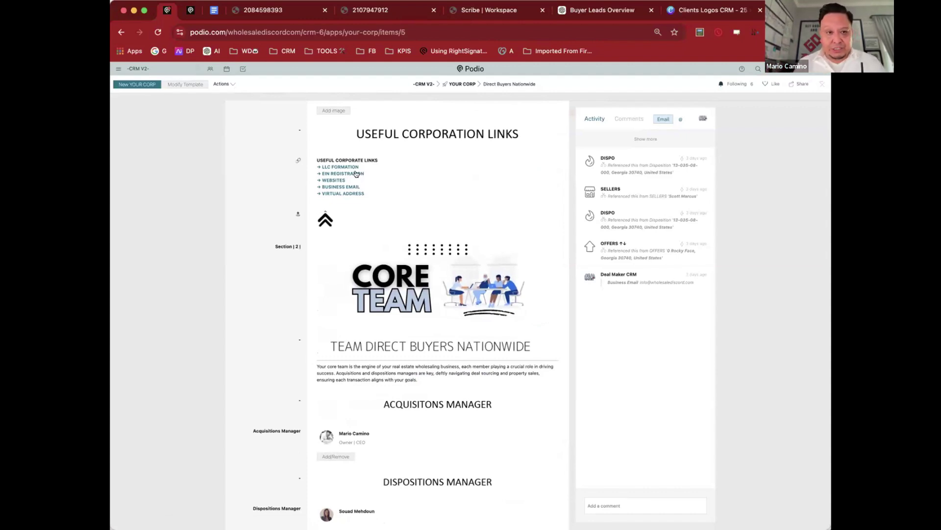
# Step: Open the EIN registration page, then return to the Direct Buyers Nationwide item
pyautogui.click(360, 175)
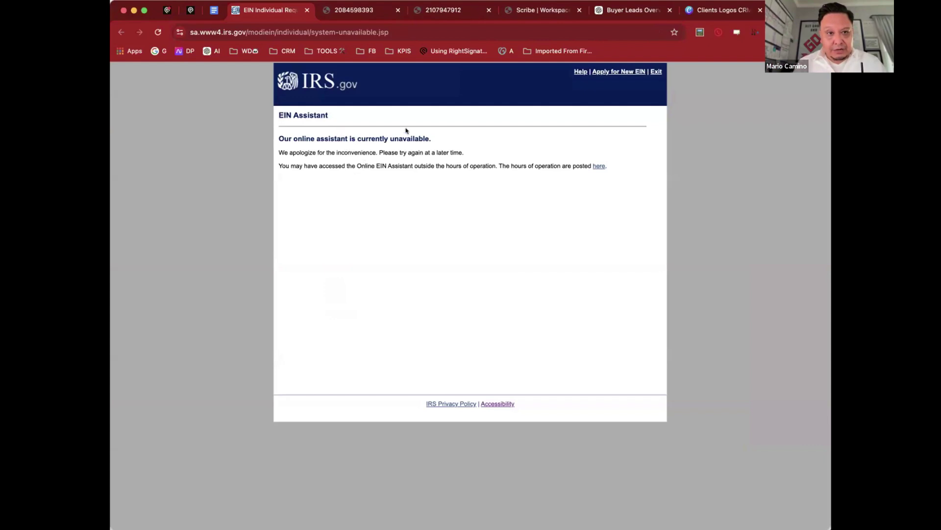
pyautogui.click(206, 11)
pyautogui.click(190, 10)
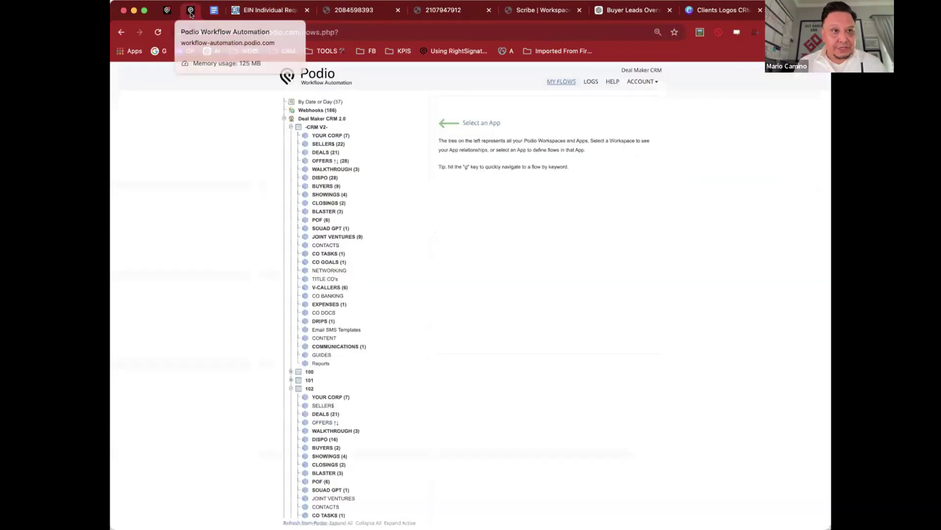
pyautogui.click(167, 10)
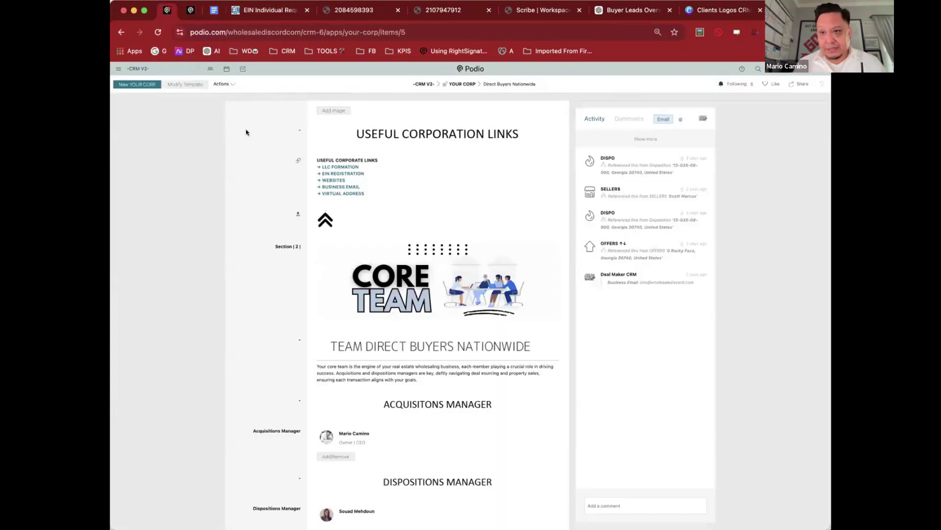
# Step: Scroll past the core team and 3rd-party services to CRM Phone Set Up ($4.98 balance, 5 credits)
pyautogui.scroll(-4, 246, 132)
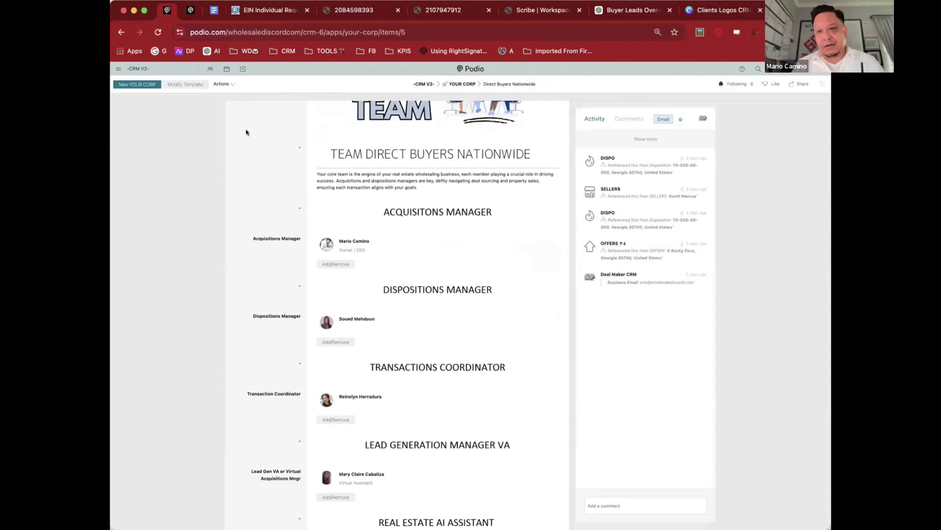
pyautogui.scroll(-2, 246, 132)
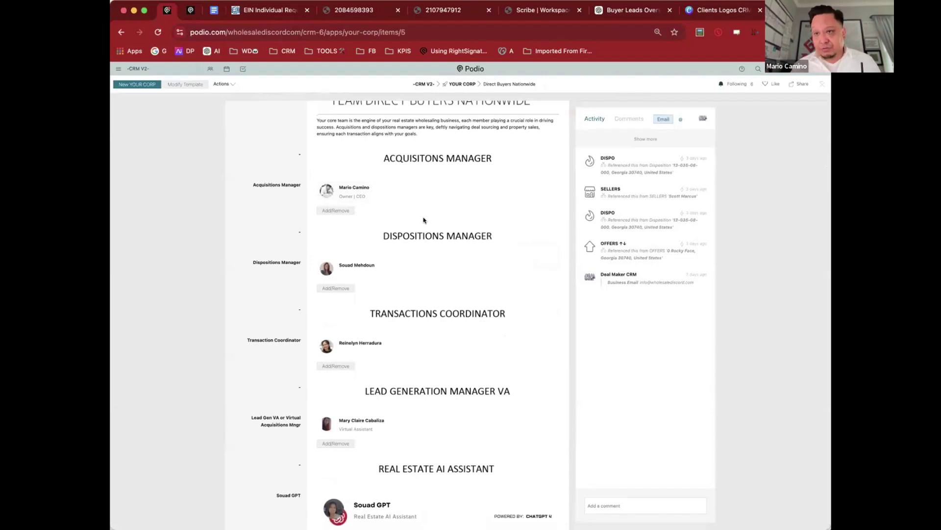
pyautogui.scroll(-1, 424, 219)
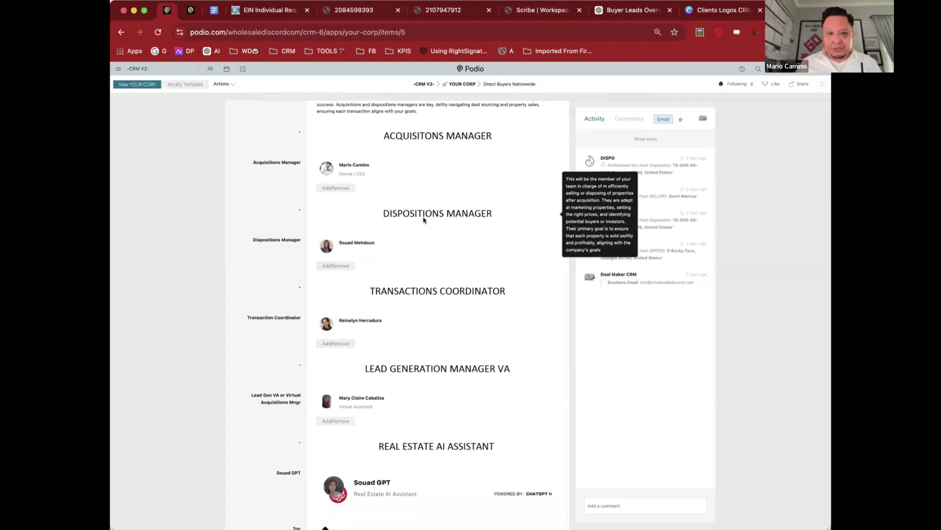
pyautogui.scroll(-5, 424, 219)
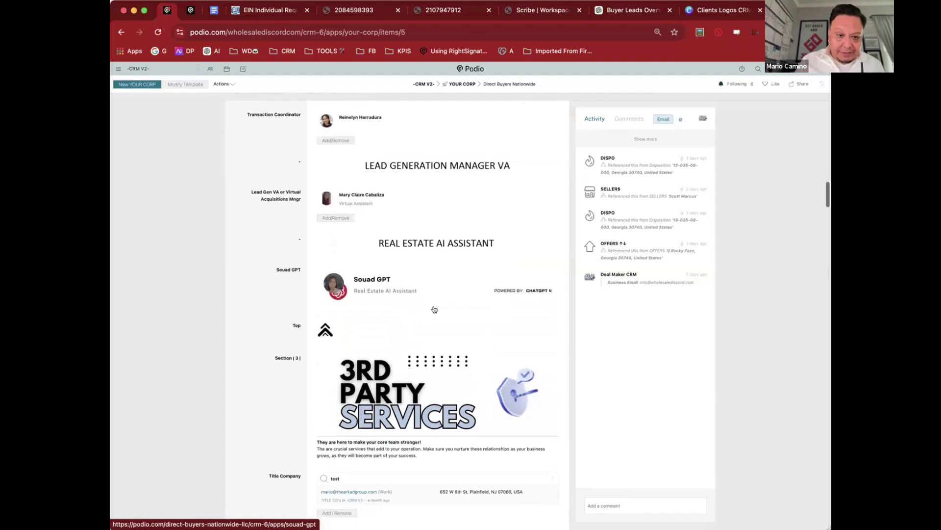
pyautogui.scroll(-8, 434, 308)
pyautogui.scroll(1, 434, 308)
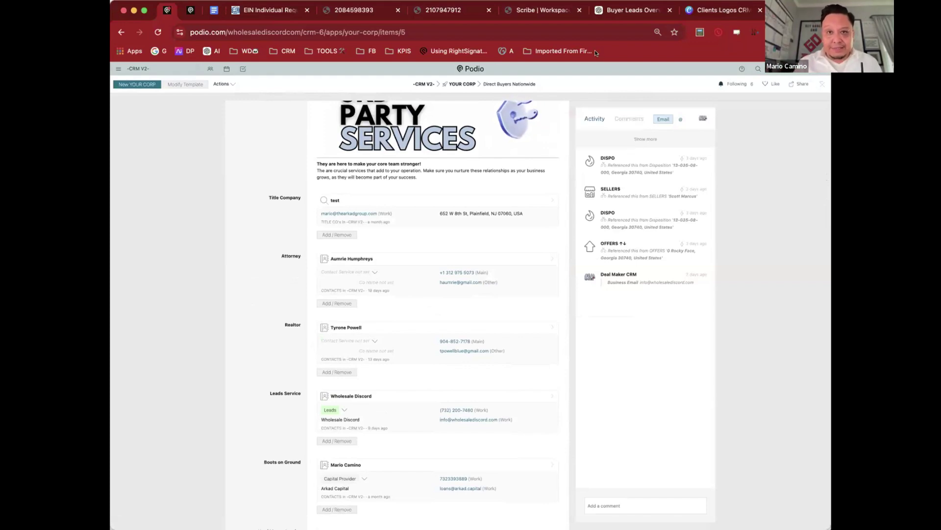
pyautogui.scroll(-2, 409, 238)
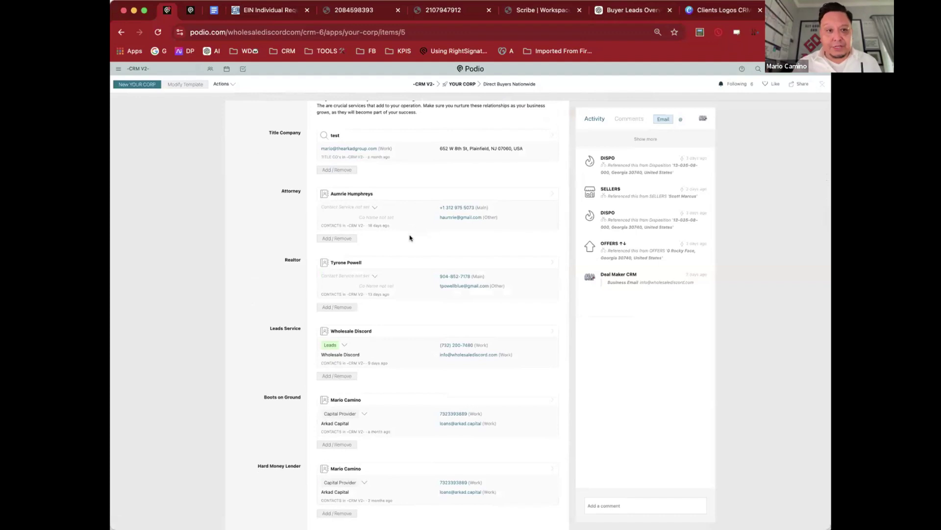
pyautogui.scroll(-3, 271, 265)
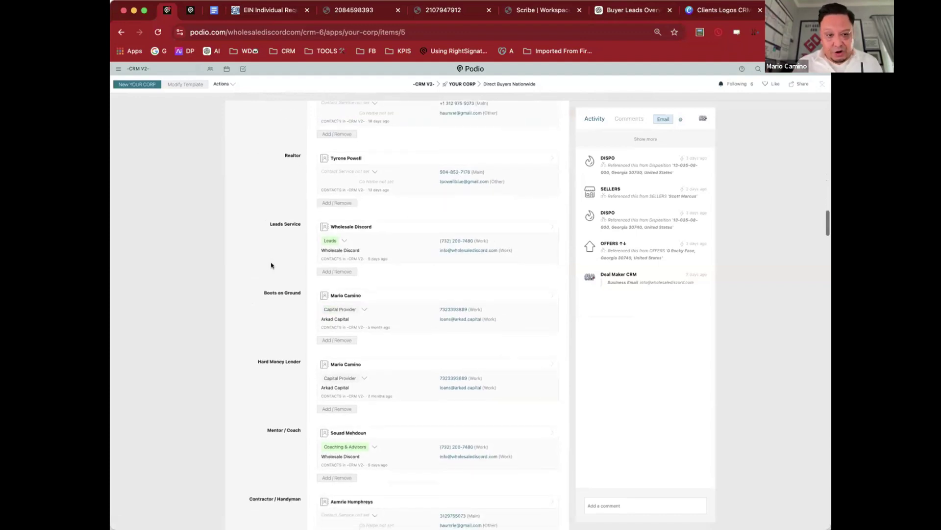
pyautogui.scroll(-7, 271, 265)
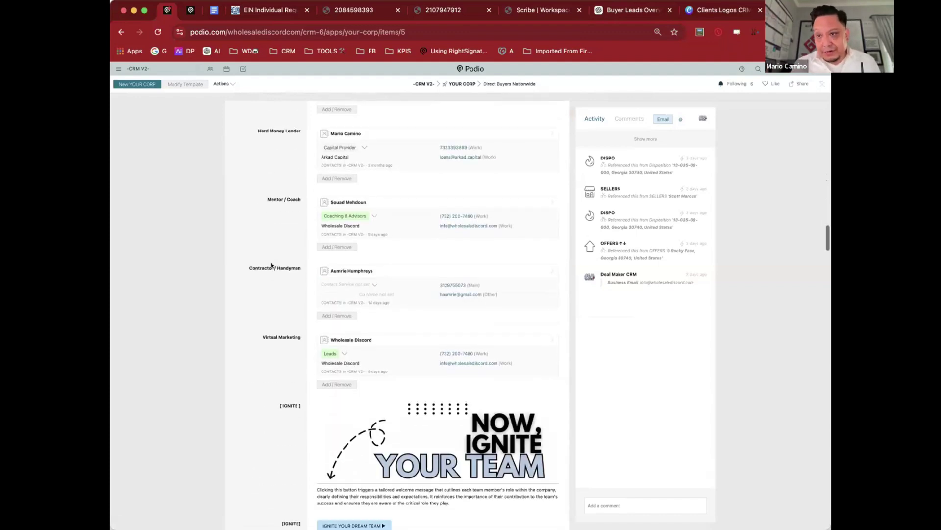
pyautogui.scroll(-1, 271, 265)
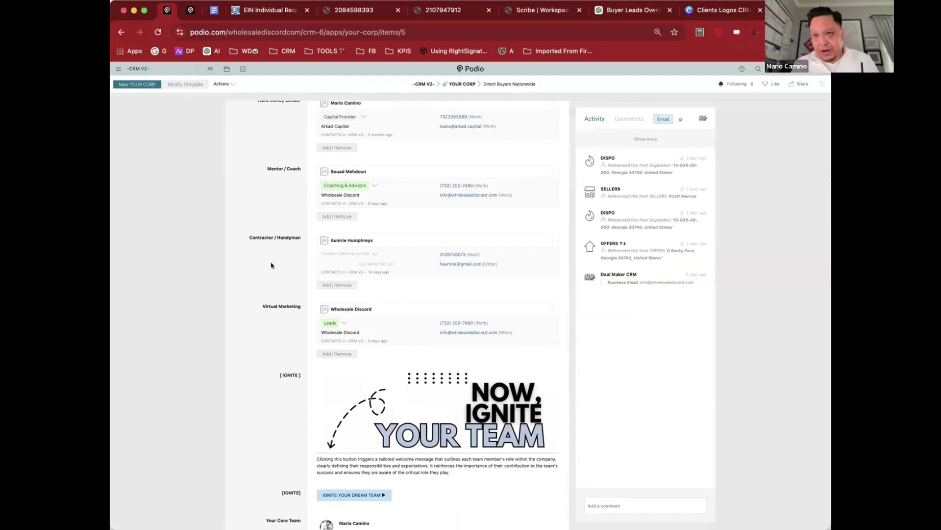
pyautogui.scroll(-10, 271, 266)
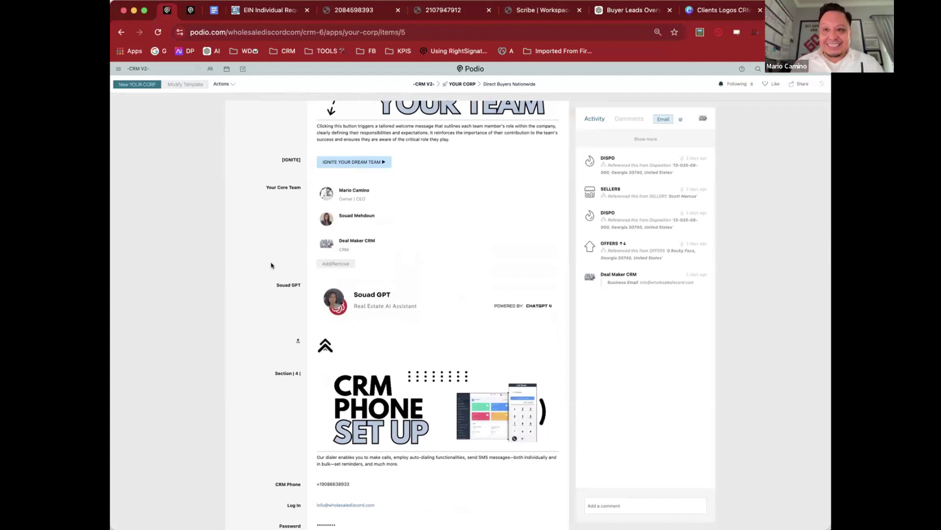
pyautogui.scroll(-5, 271, 266)
pyautogui.scroll(-1, 271, 266)
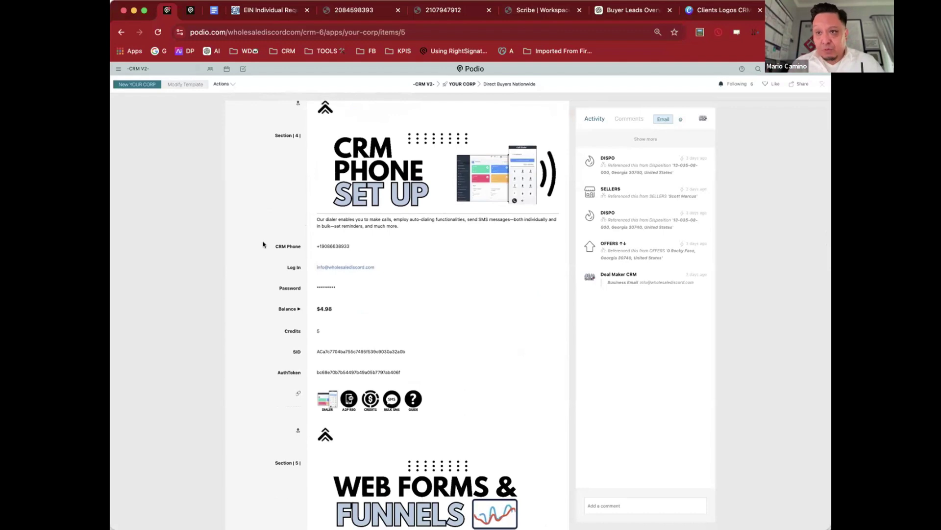
# Step: Attempt a Dealfone dialer login, which fails, then return to the Podio record
pyautogui.click(514, 184)
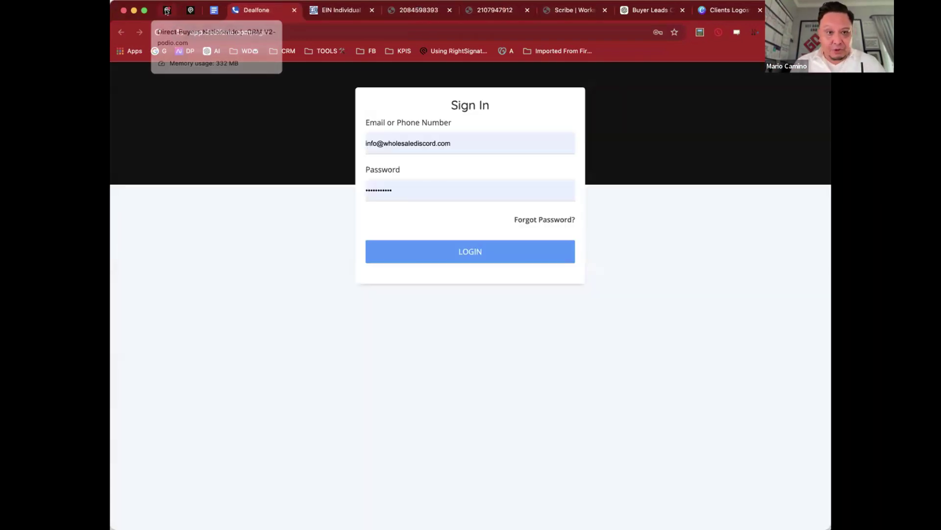
pyautogui.click(461, 252)
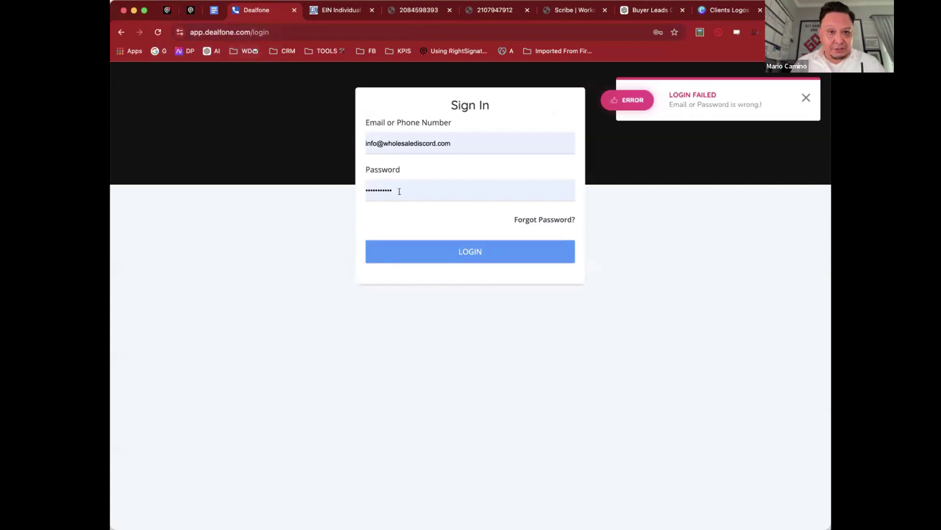
pyautogui.press('super+1')
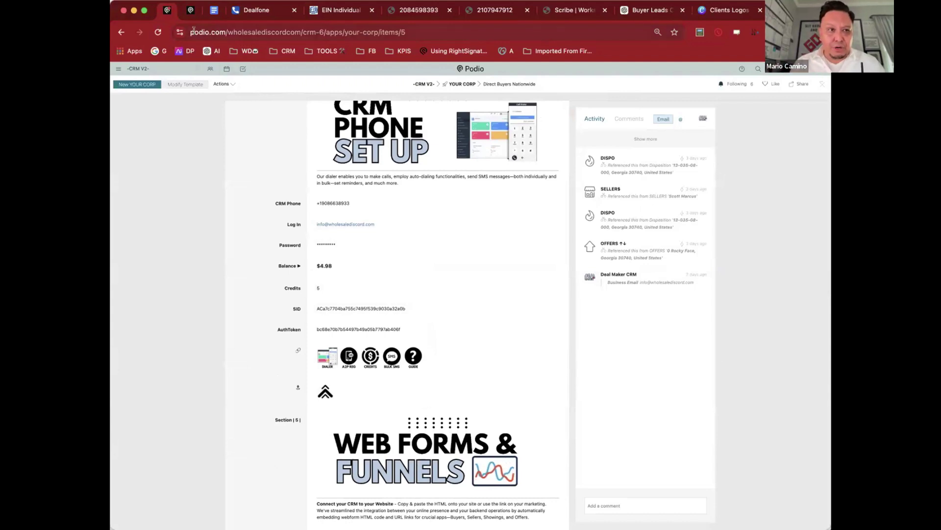
# Step: Check wholesalediscord.com's SMS pay-as-you-go page ($20–$250 credit packages), then return to Podio
pyautogui.click(411, 8)
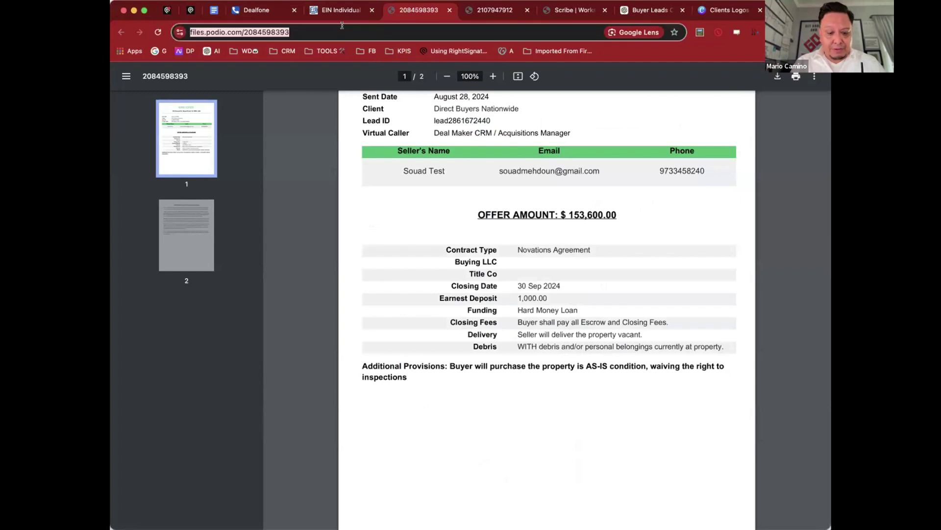
pyautogui.write('wh')
pyautogui.press('Return')
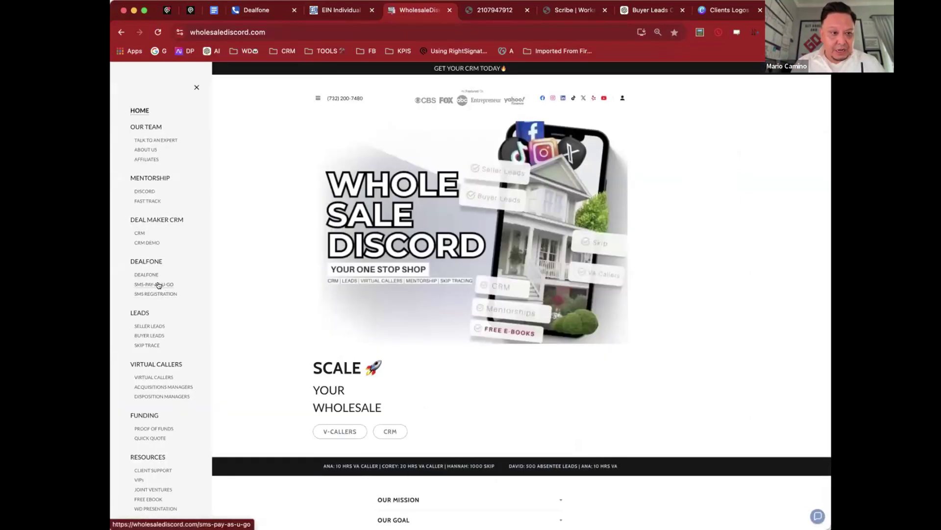
pyautogui.click(158, 286)
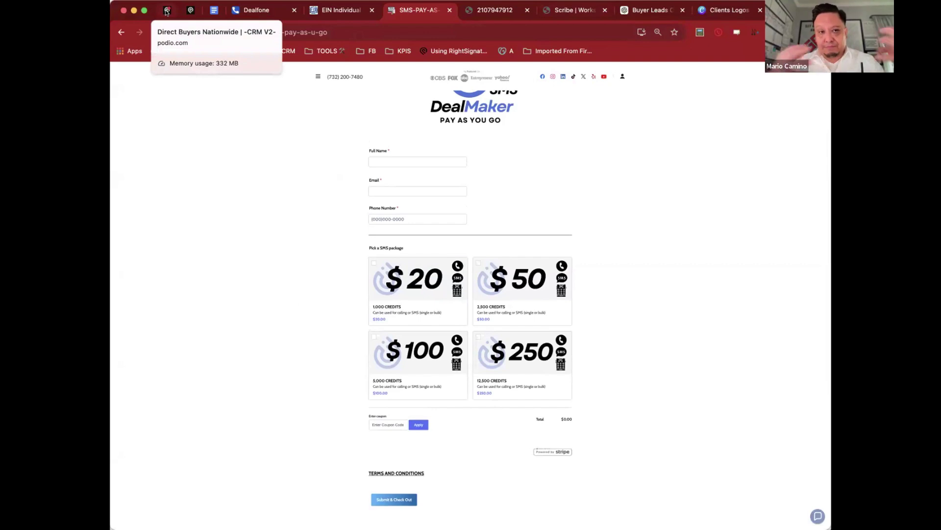
pyautogui.click(167, 11)
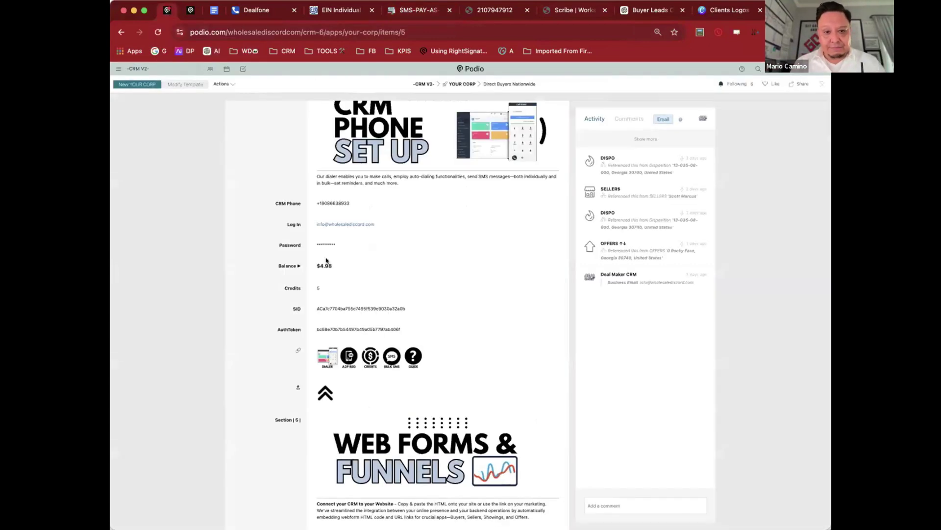
# Step: Select all the Sellers App HTML code, then open the Sellers App URL's 'Get an Offer Today!' form
pyautogui.scroll(-5, 325, 261)
pyautogui.scroll(-1, 325, 261)
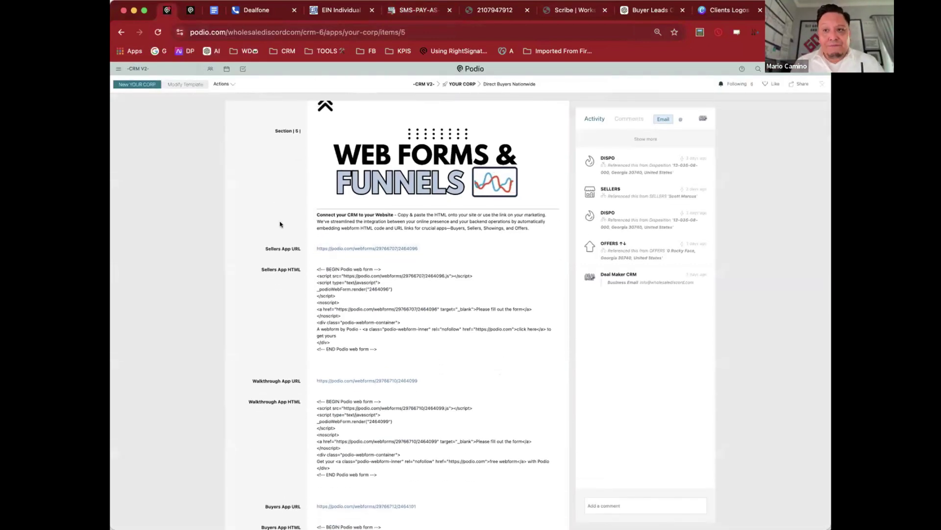
pyautogui.scroll(-2, 280, 224)
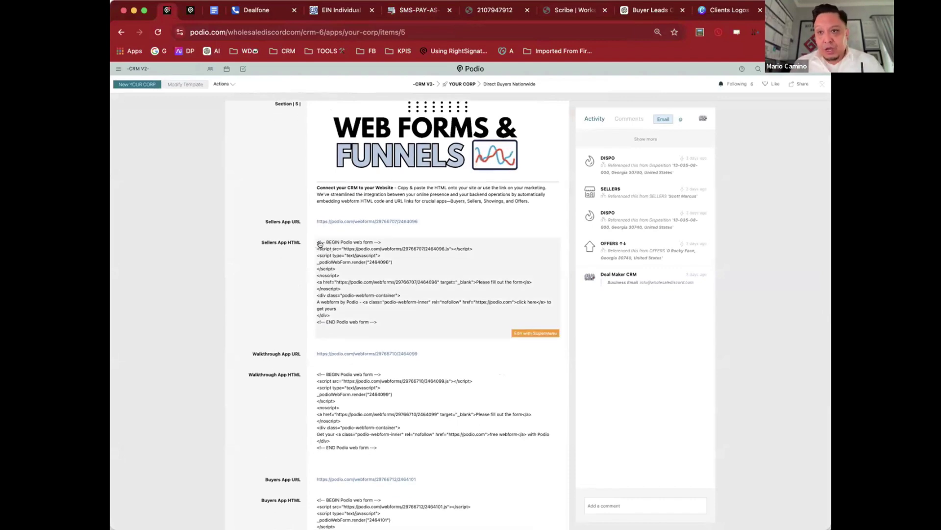
pyautogui.click(320, 243)
pyautogui.press('super+a')
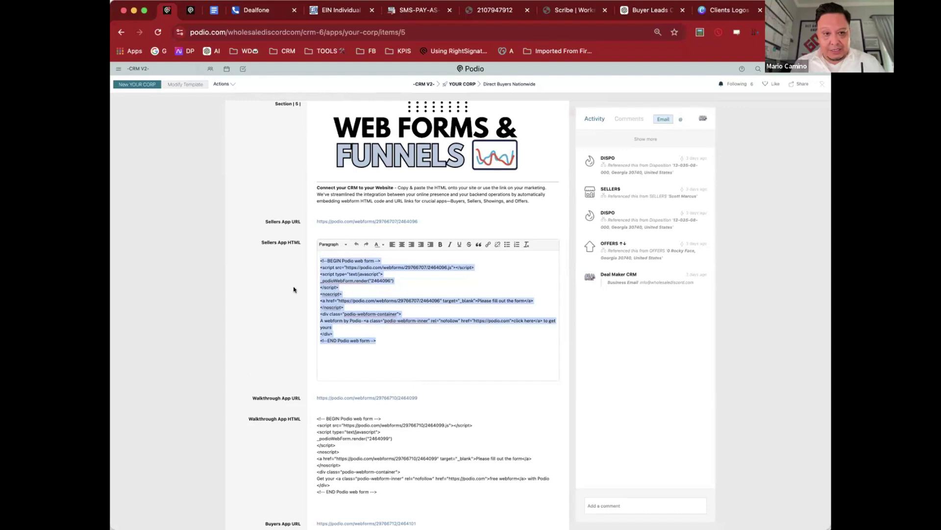
pyautogui.click(294, 289)
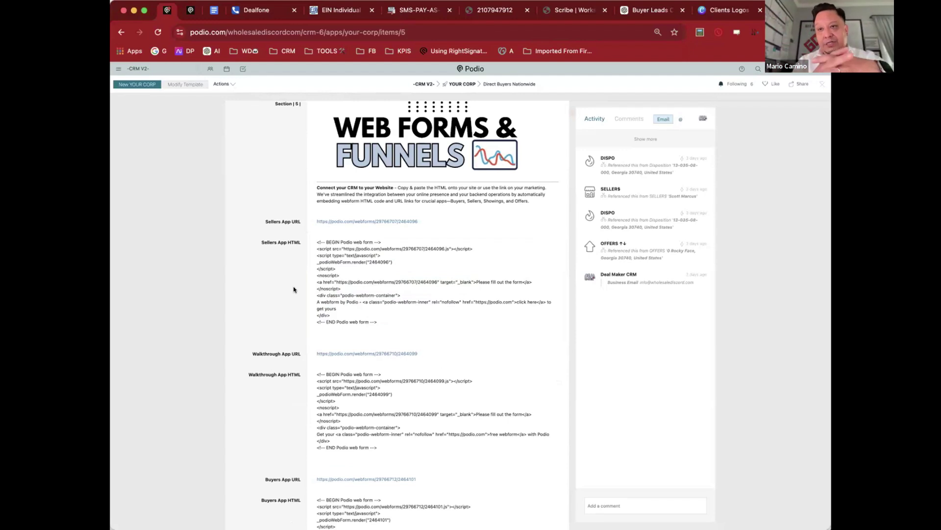
pyautogui.click(385, 221)
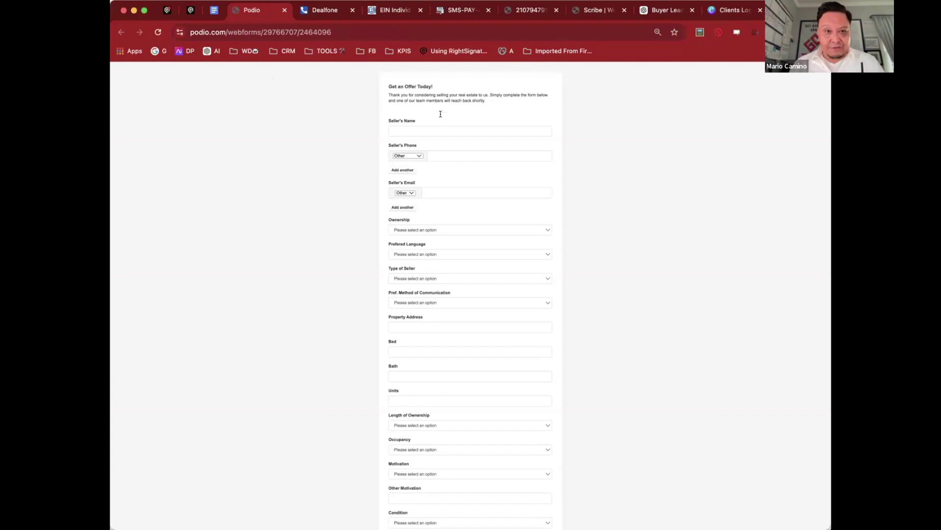
# Step: Scroll the offer form to its Submit section, then go back to Web Forms & Funnels
pyautogui.scroll(-5, 479, 216)
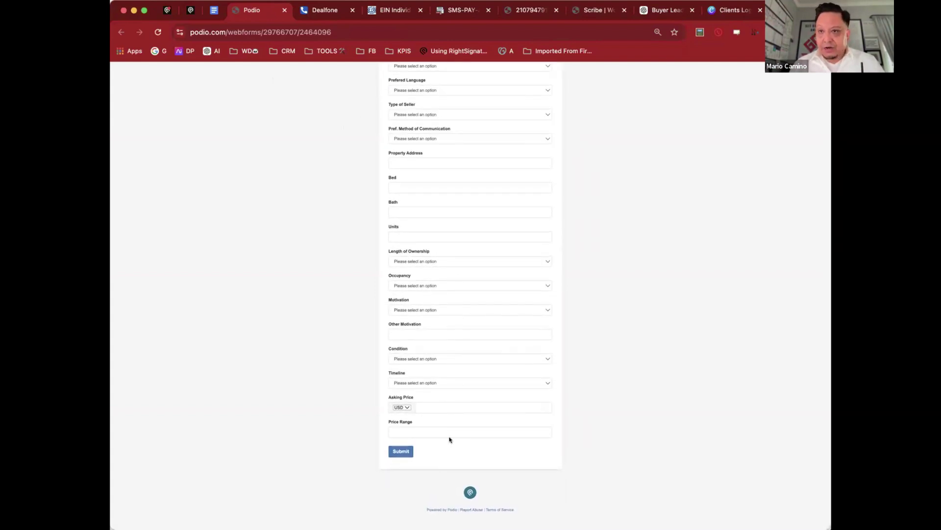
pyautogui.click(168, 11)
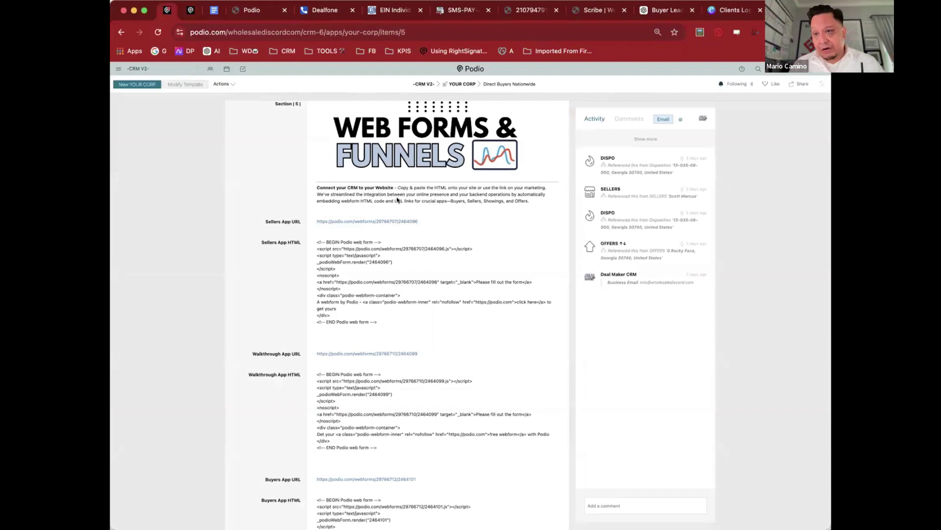
# Step: Find SELLERS APP in the YOUR CORP item's ALL GUIDES list and open its guide in a new tab
pyautogui.scroll(10, 407, 204)
pyautogui.scroll(5, 416, 208)
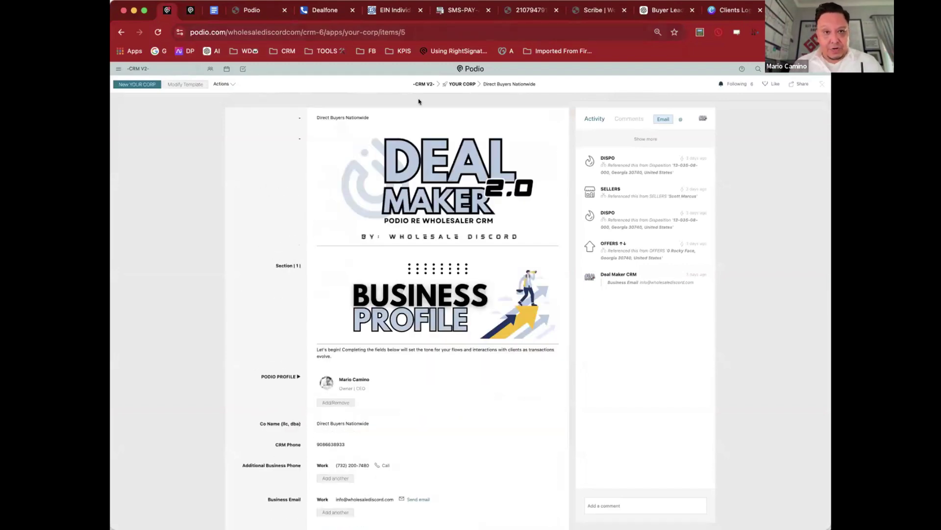
pyautogui.scroll(-20, 435, 192)
pyautogui.scroll(5, 435, 191)
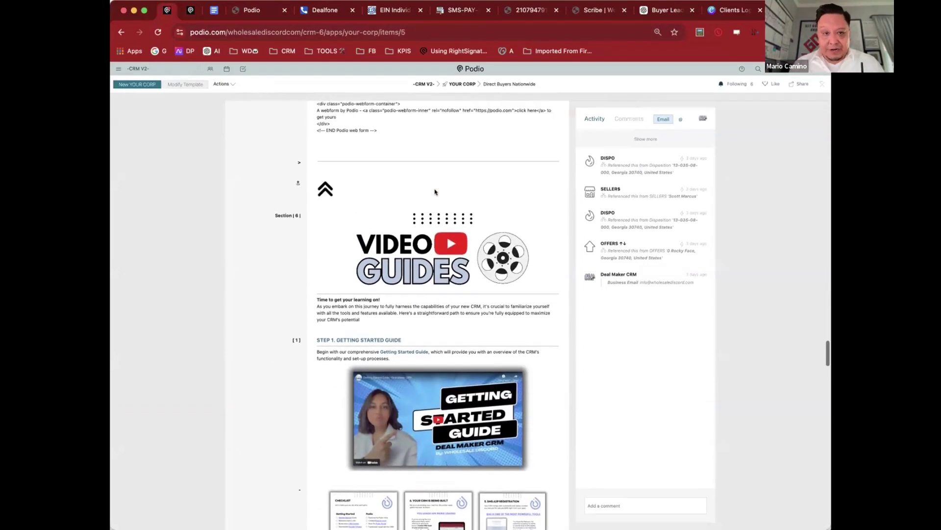
pyautogui.scroll(-8, 435, 191)
pyautogui.scroll(-5, 436, 191)
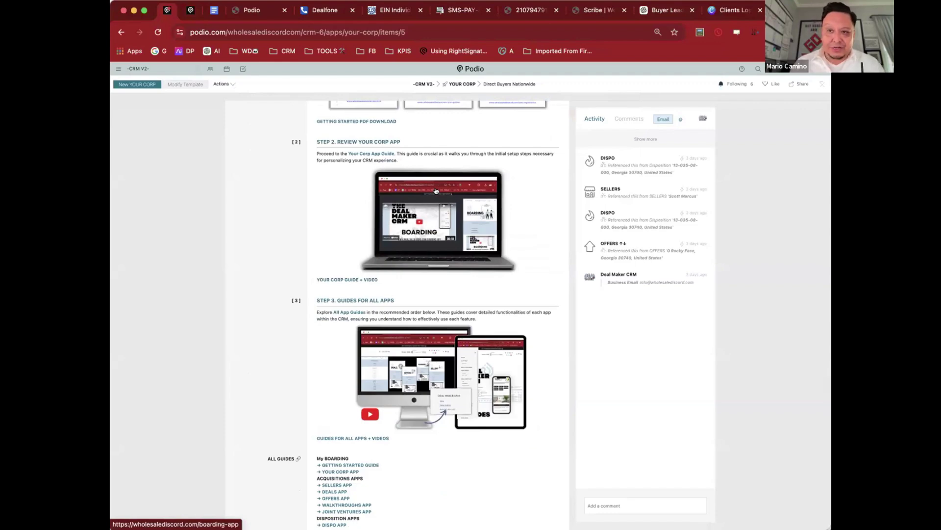
pyautogui.scroll(8, 435, 191)
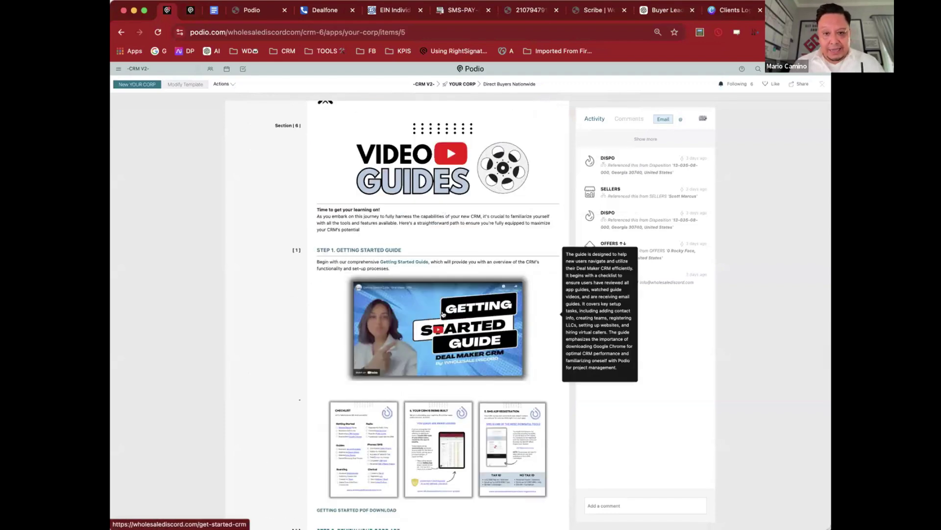
pyautogui.scroll(-6, 443, 314)
pyautogui.scroll(-5, 443, 314)
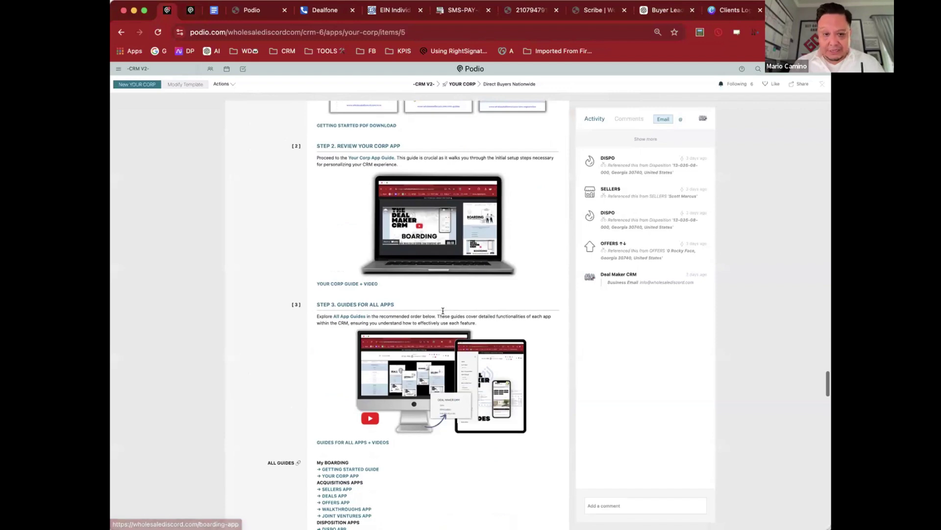
pyautogui.scroll(-2, 443, 311)
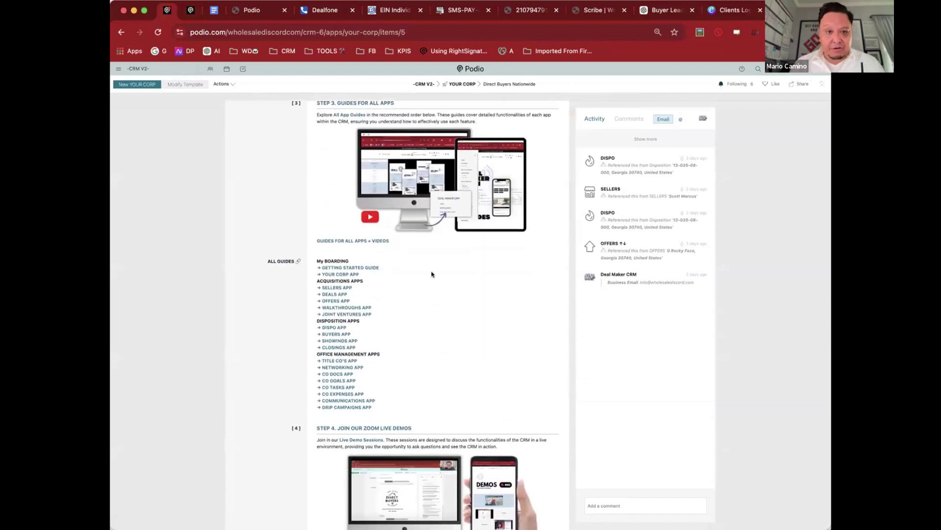
pyautogui.click(337, 287)
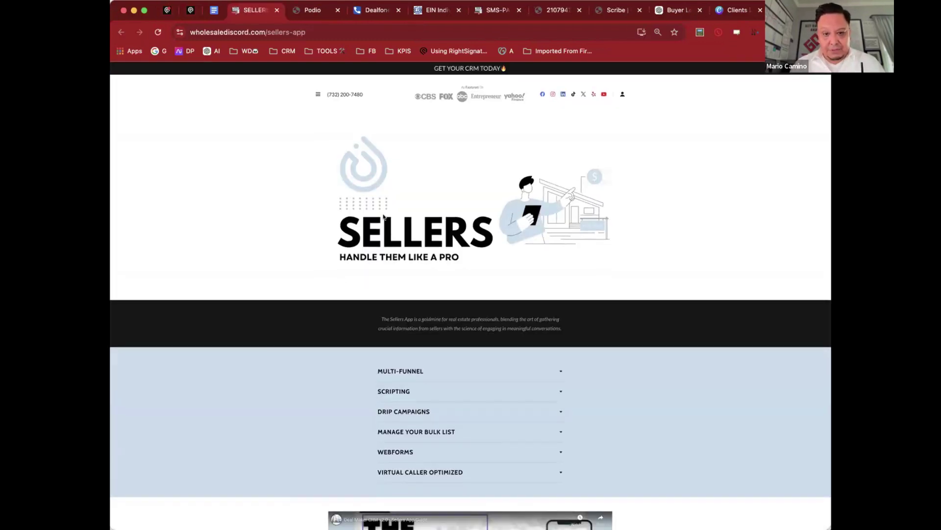
# Step: Expand MULTI-FUNNEL, then play the Sellers App guide video full screen and skip ahead
pyautogui.scroll(-2, 580, 259)
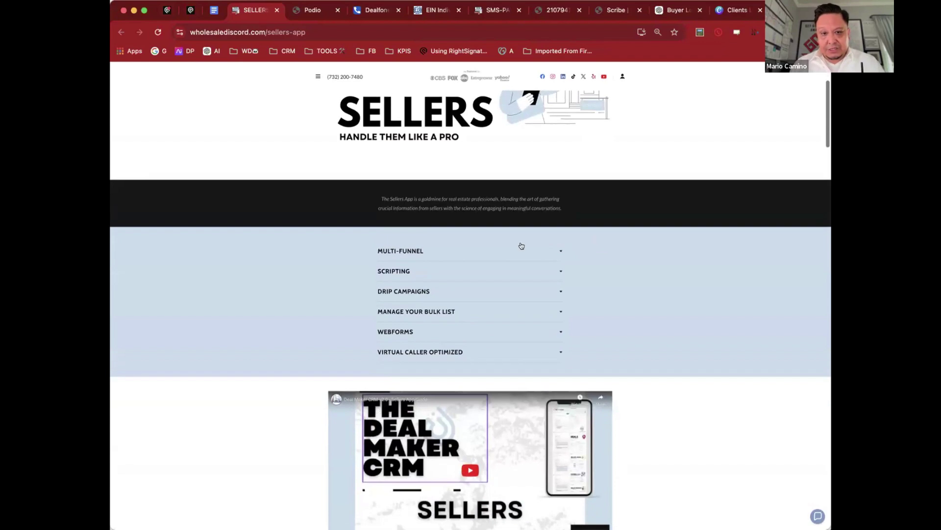
pyautogui.click(542, 248)
pyautogui.click(543, 248)
pyautogui.scroll(-8, 622, 265)
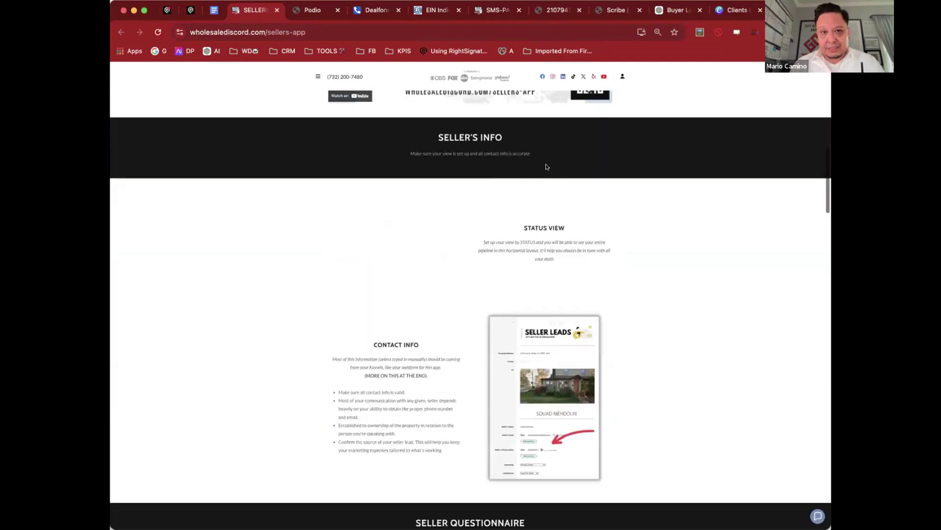
pyautogui.scroll(5, 545, 164)
pyautogui.click(470, 296)
pyautogui.doubleClick(471, 294)
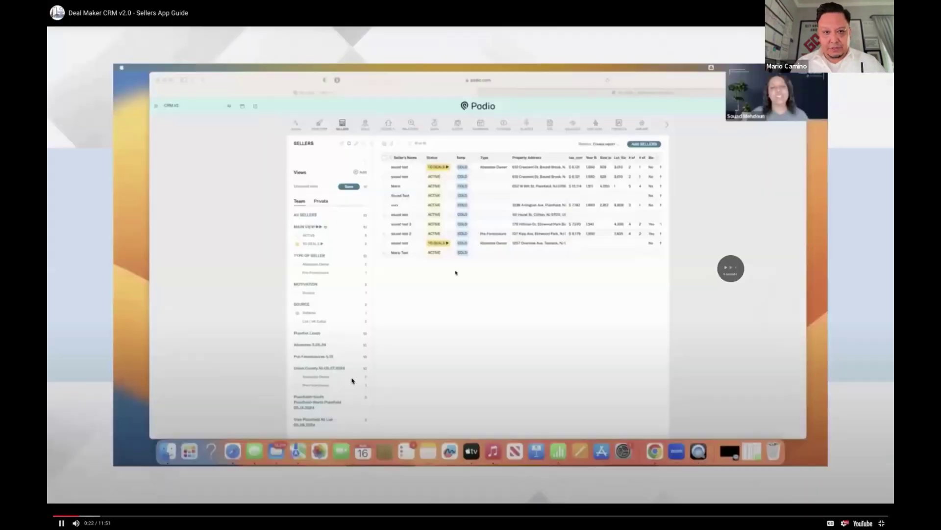
pyautogui.press('Right')
pyautogui.press('Right')
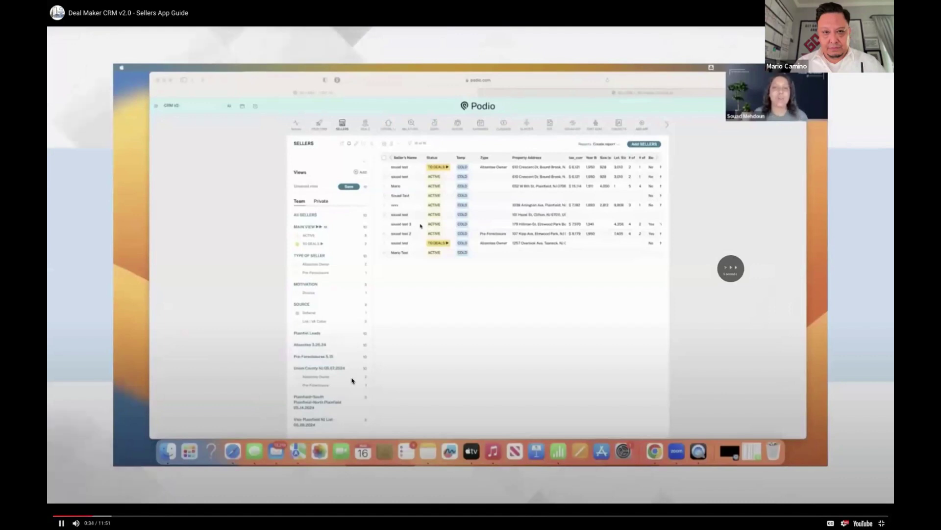
pyautogui.press('Escape')
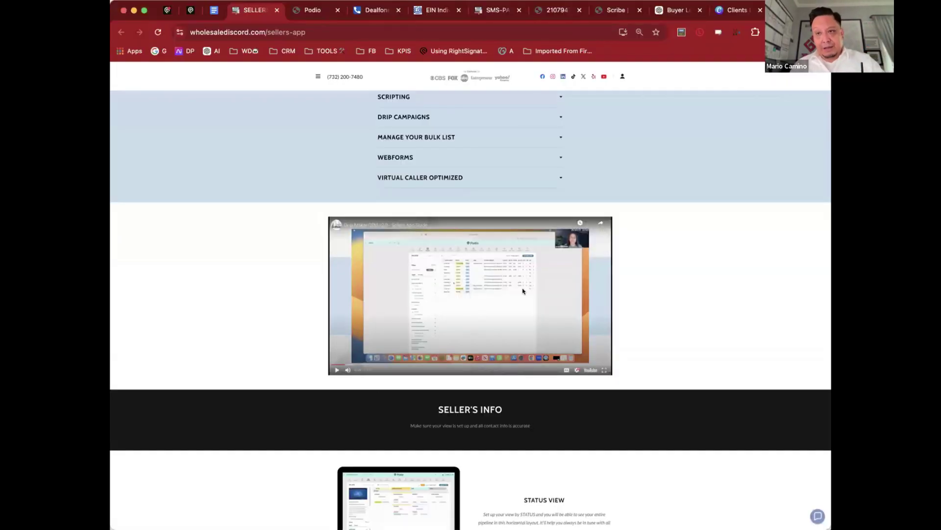
# Step: Read through the rest of the Sellers App guide and go back to the CRM Guides page
pyautogui.scroll(-2, 522, 292)
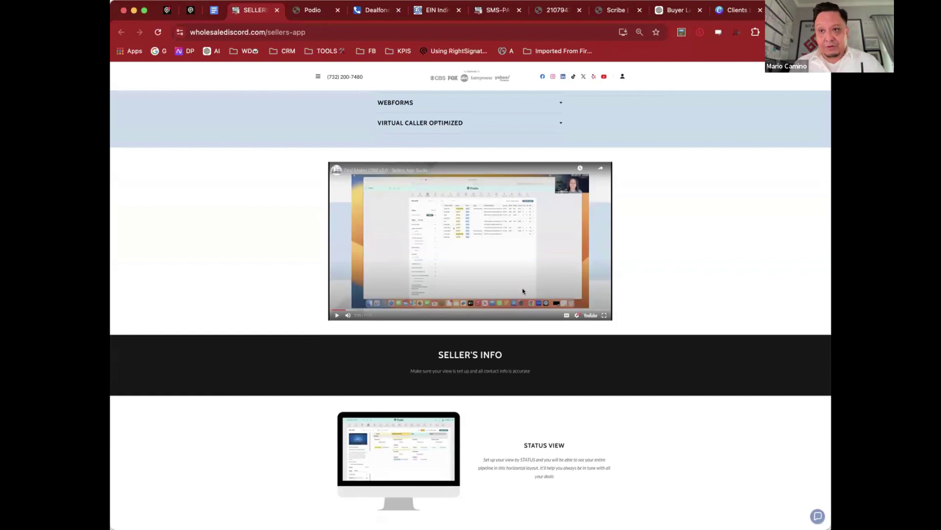
pyautogui.scroll(-10, 570, 312)
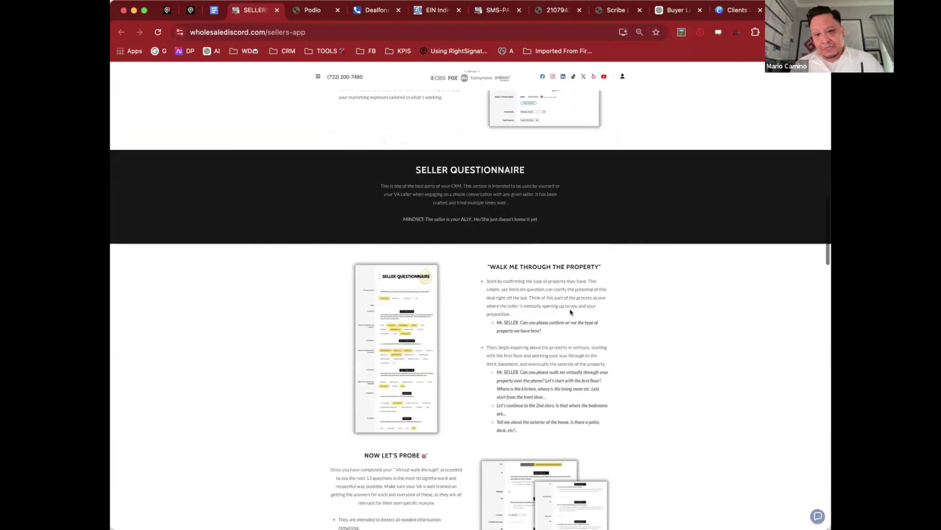
pyautogui.scroll(-8, 597, 316)
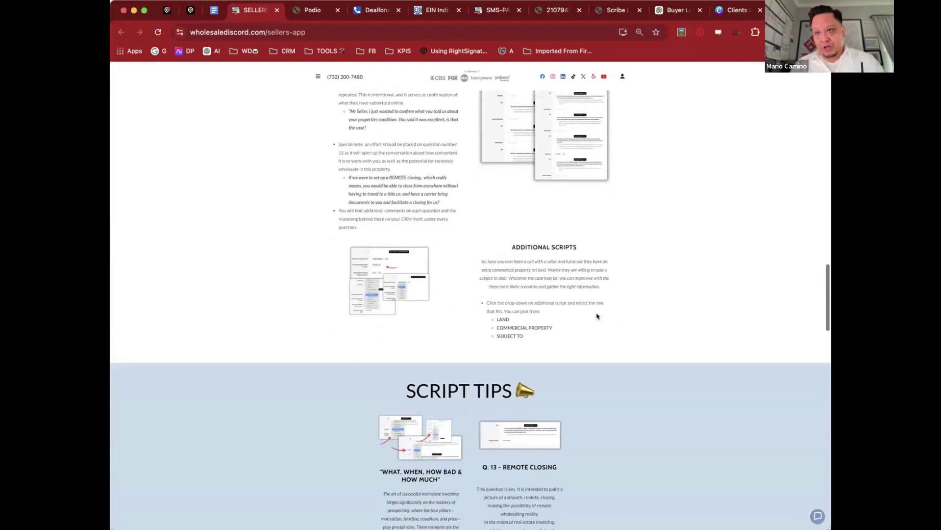
pyautogui.scroll(-20, 596, 316)
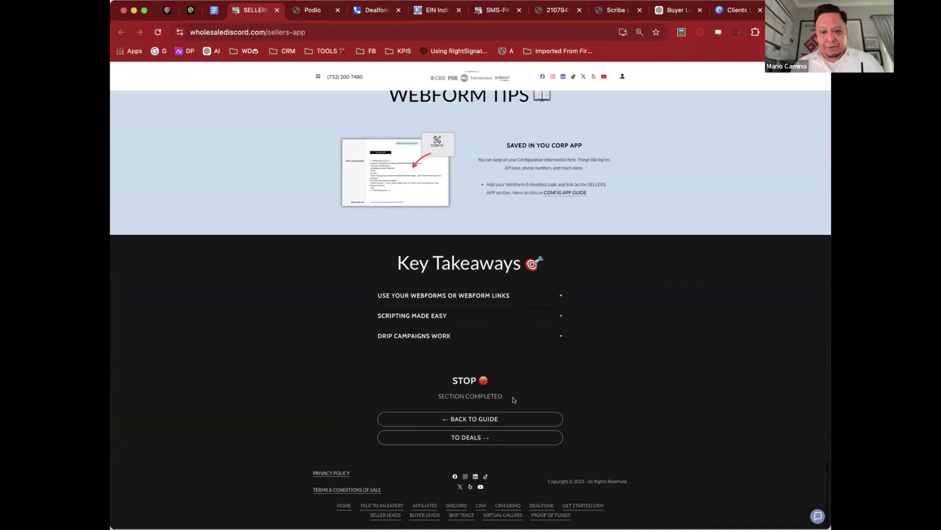
pyautogui.click(508, 418)
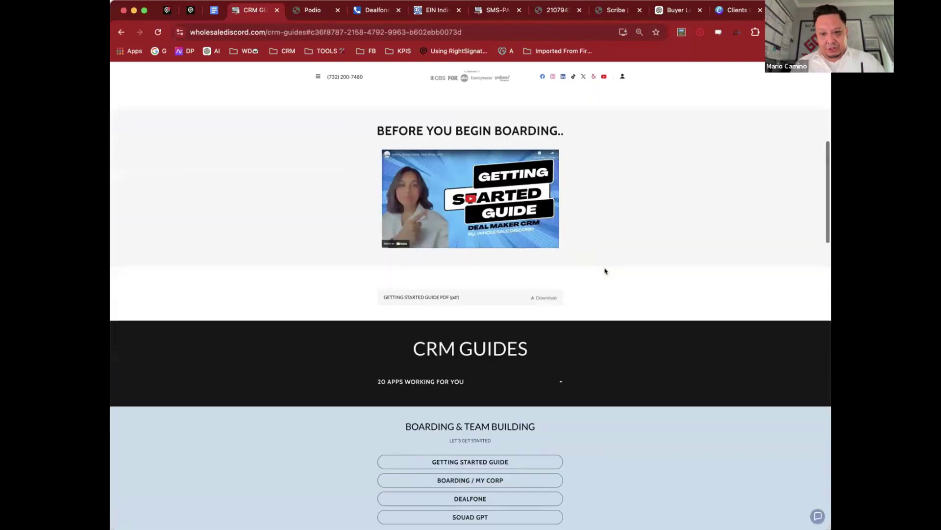
# Step: Browse the CRM Guides app categories, then switch back to the Podio tab
pyautogui.scroll(-9, 605, 270)
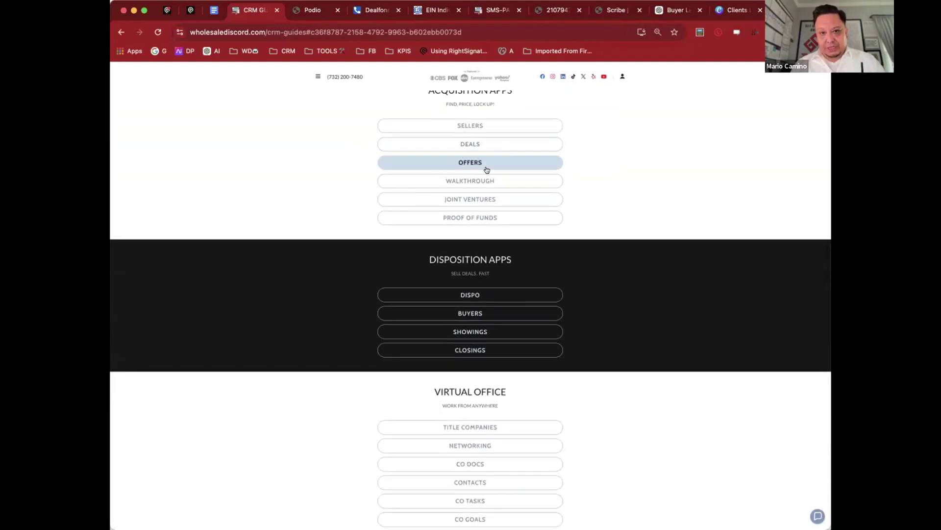
pyautogui.scroll(-2, 507, 314)
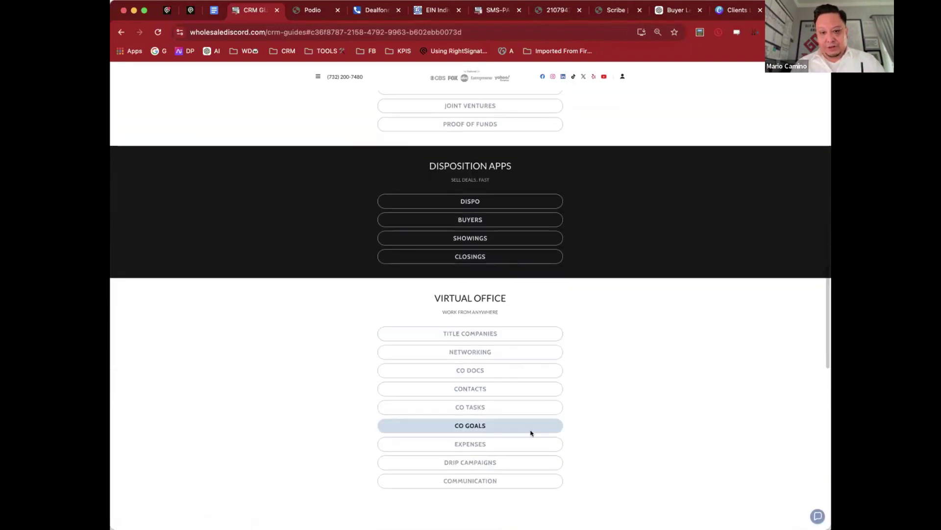
pyautogui.scroll(-2, 525, 393)
pyautogui.scroll(5, 521, 313)
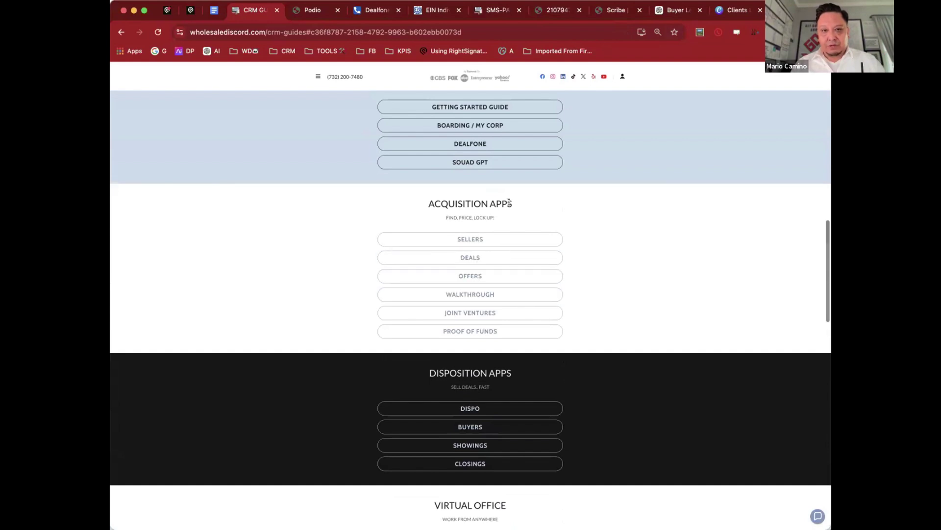
pyautogui.scroll(8, 509, 201)
pyautogui.press('super+1')
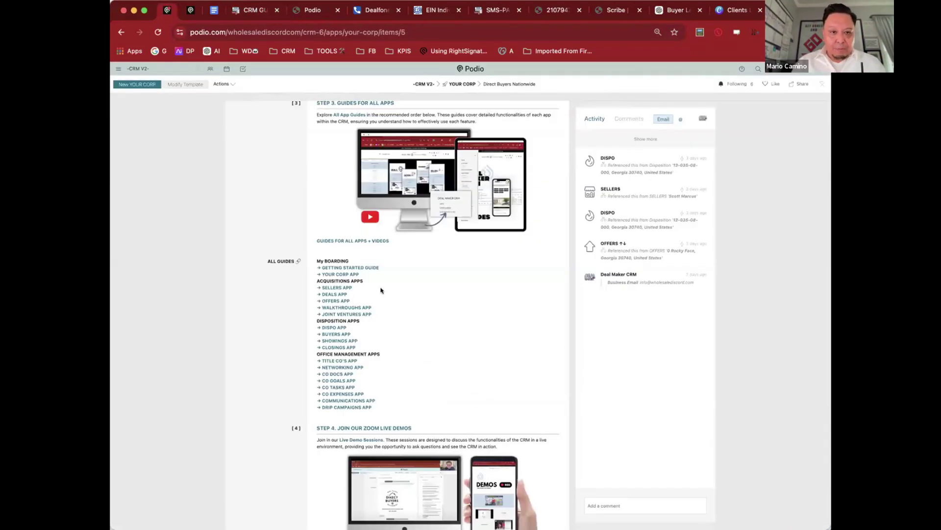
# Step: Open the Your WhatsApp Chat group invite from the Client Support section
pyautogui.scroll(-15, 380, 289)
pyautogui.scroll(2, 379, 289)
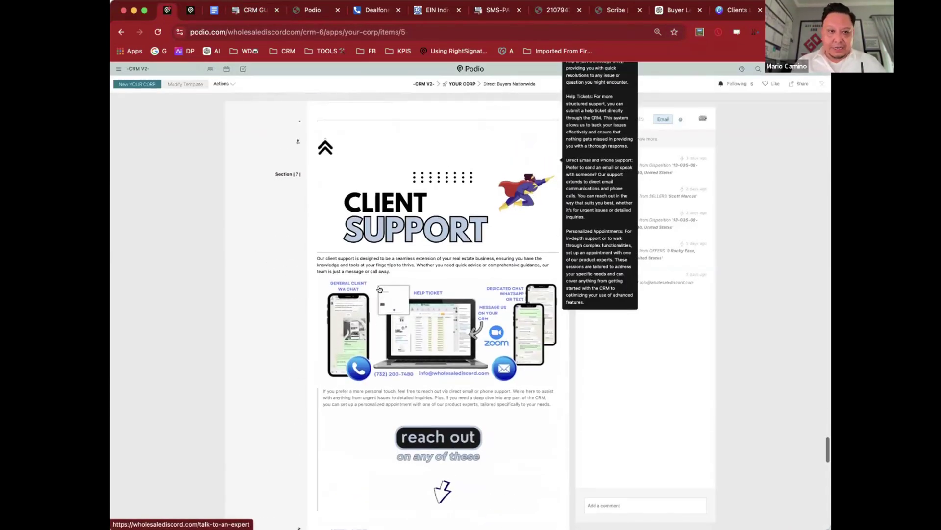
pyautogui.scroll(-4, 508, 278)
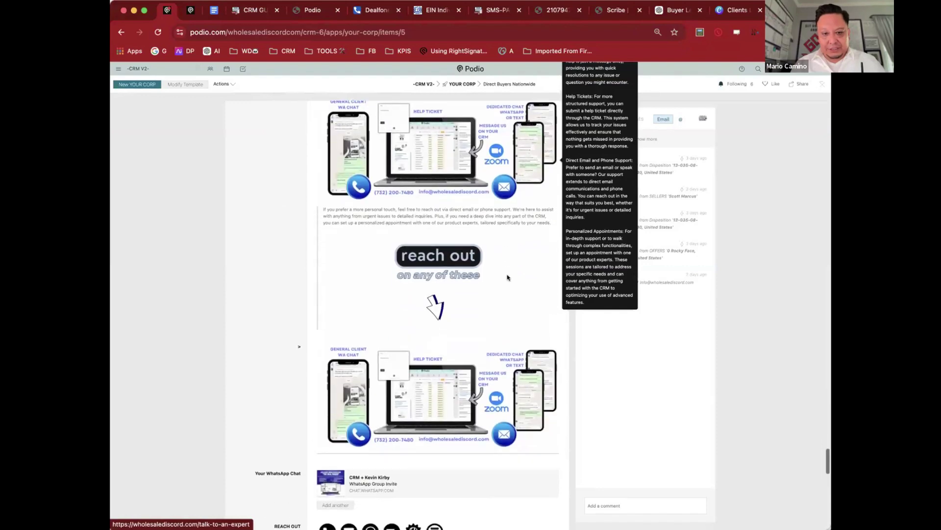
pyautogui.scroll(-5, 507, 278)
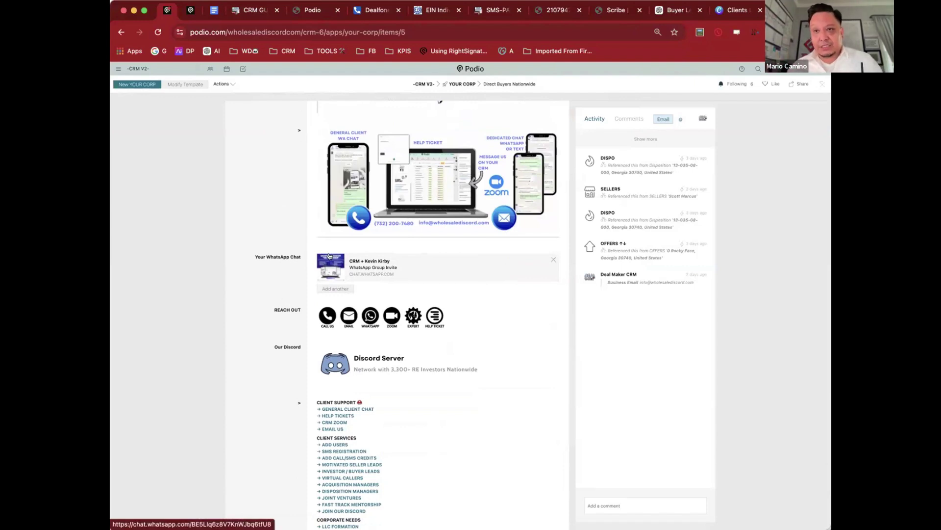
pyautogui.click(362, 261)
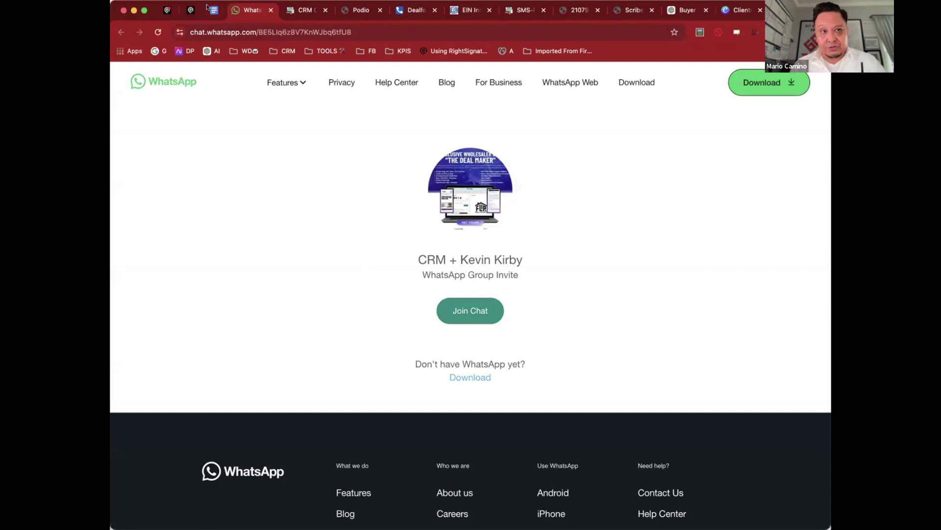
# Step: Go back from the WhatsApp invite page to the pinned Podio tab's Client Support section
pyautogui.click(167, 10)
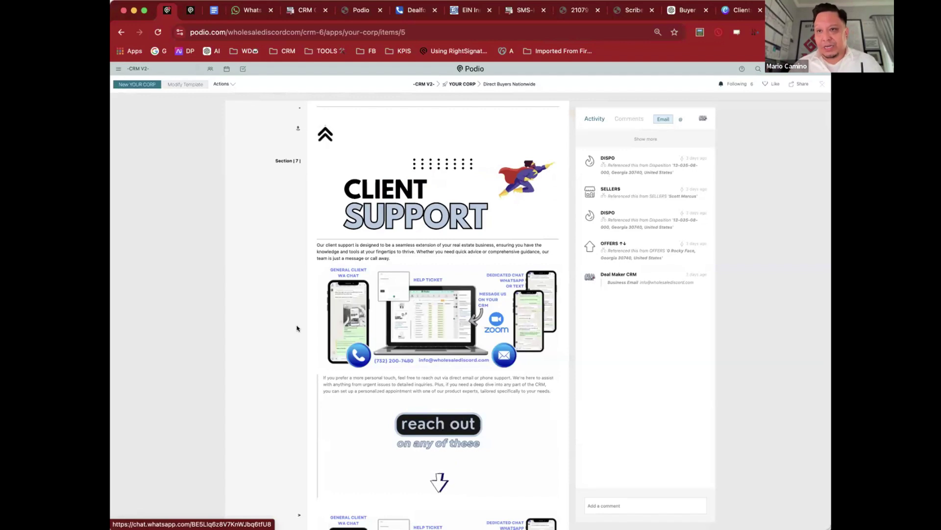
# Step: Open the Discord Server link's sign-in page, then return to the Podio item
pyautogui.scroll(-10, 296, 328)
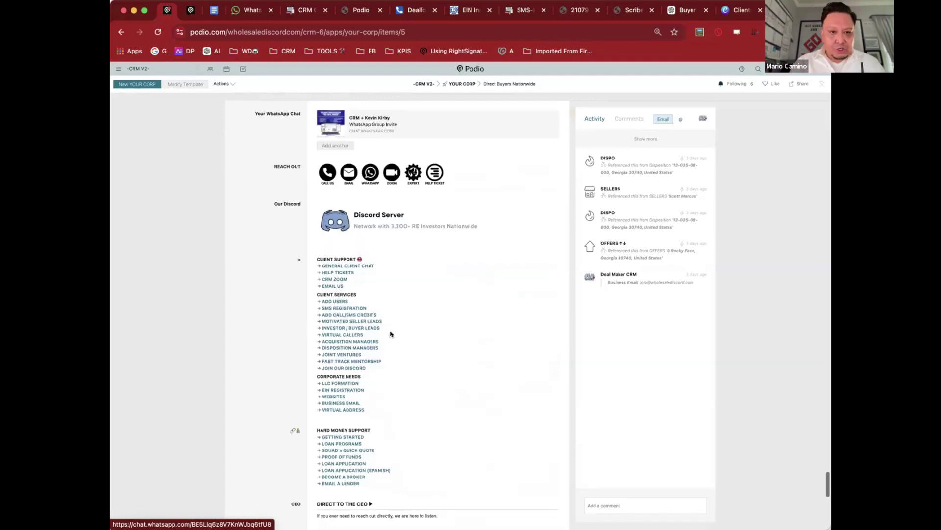
pyautogui.click(386, 223)
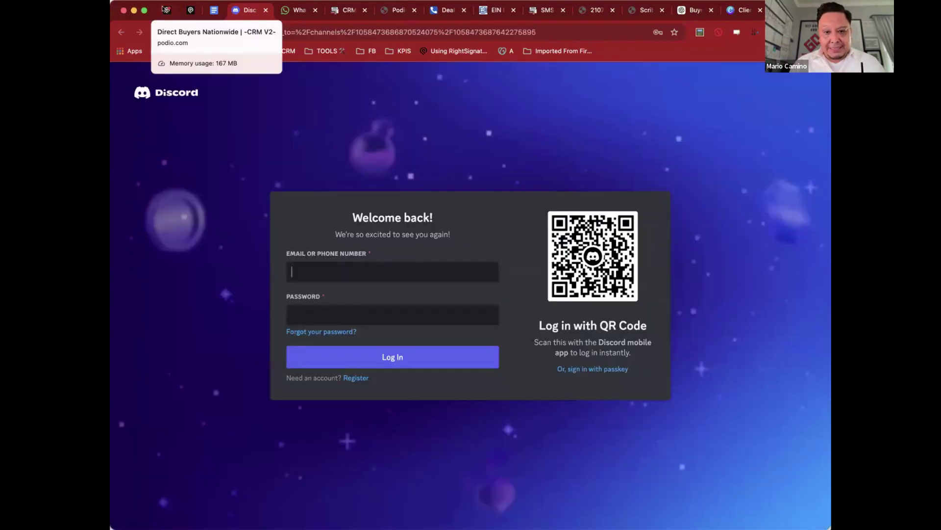
pyautogui.click(165, 9)
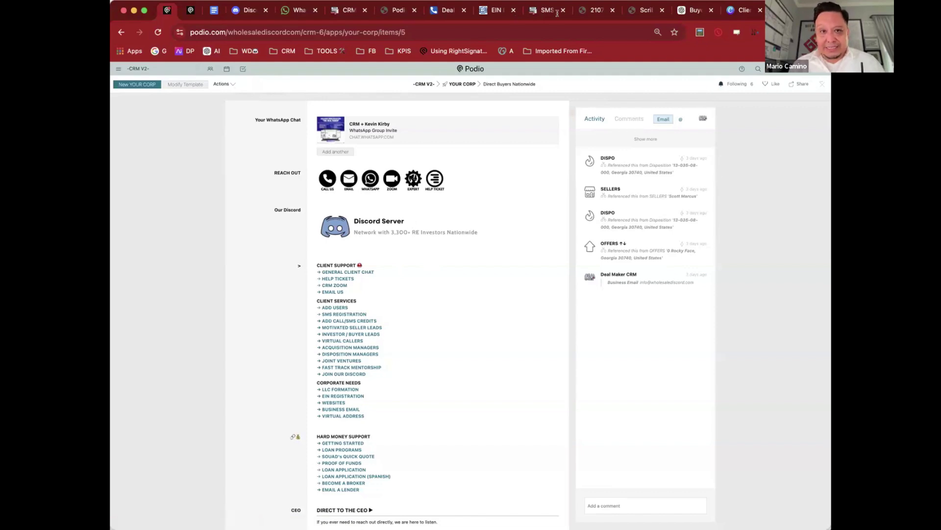
# Step: Navigate up via the YOUR CORP and -CRM V2- breadcrumbs to the workspace activity page
pyautogui.moveTo(499, 184)
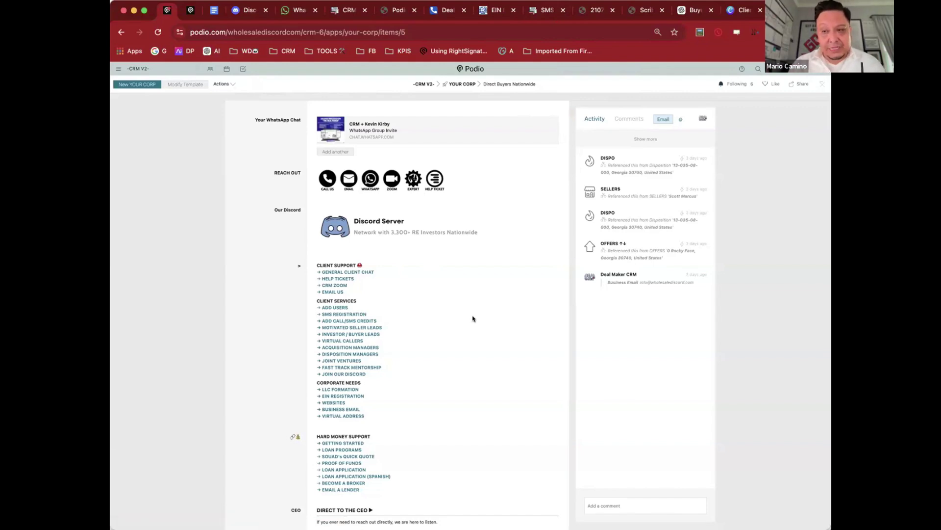
pyautogui.scroll(-15, 456, 275)
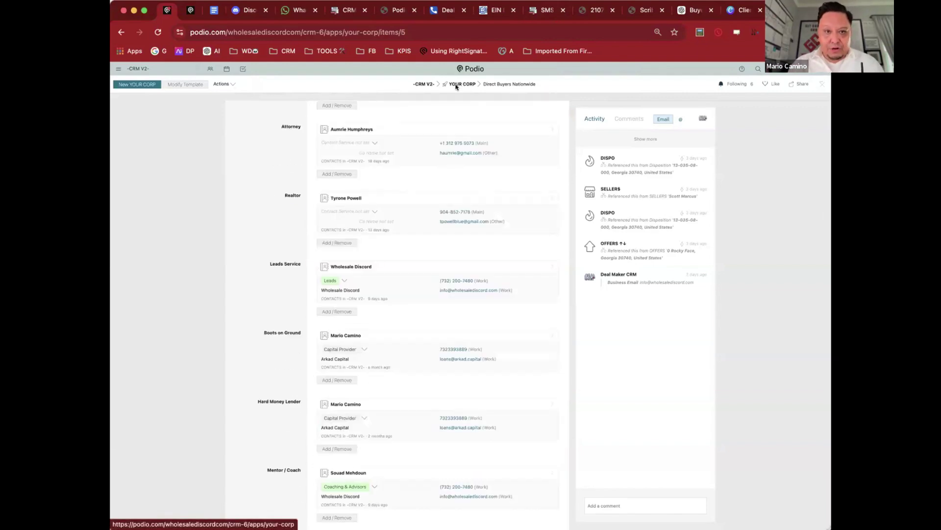
pyautogui.click(472, 85)
pyautogui.click(422, 84)
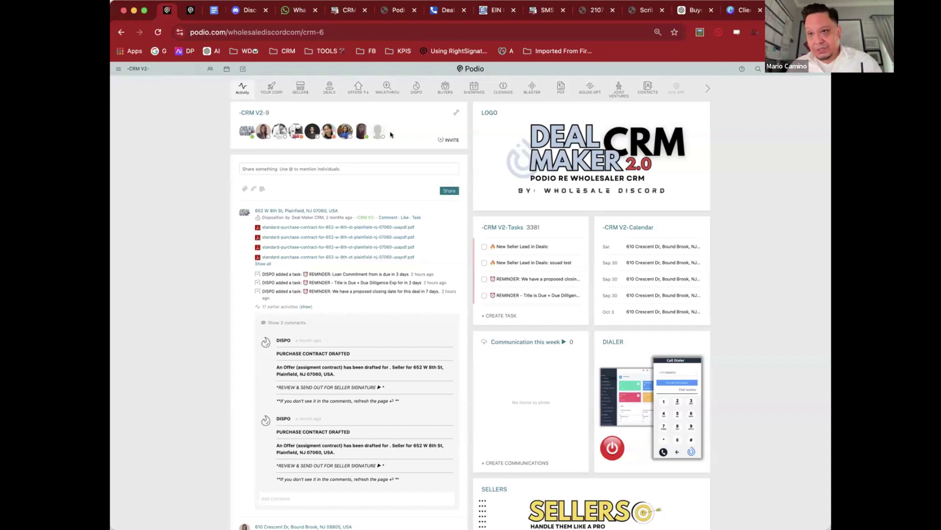
# Step: Open the SELLERS app table and briefly preview one seller record
pyautogui.click(300, 87)
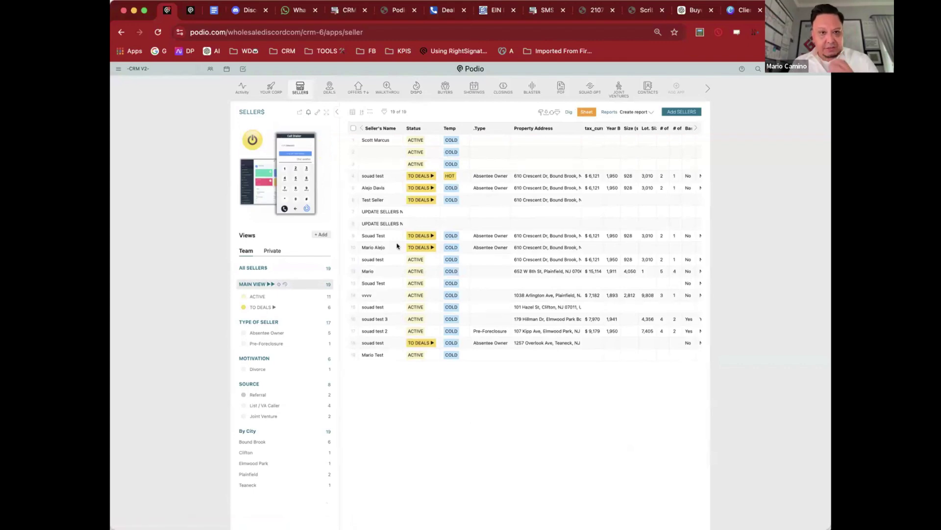
pyautogui.click(384, 198)
pyautogui.press('Escape')
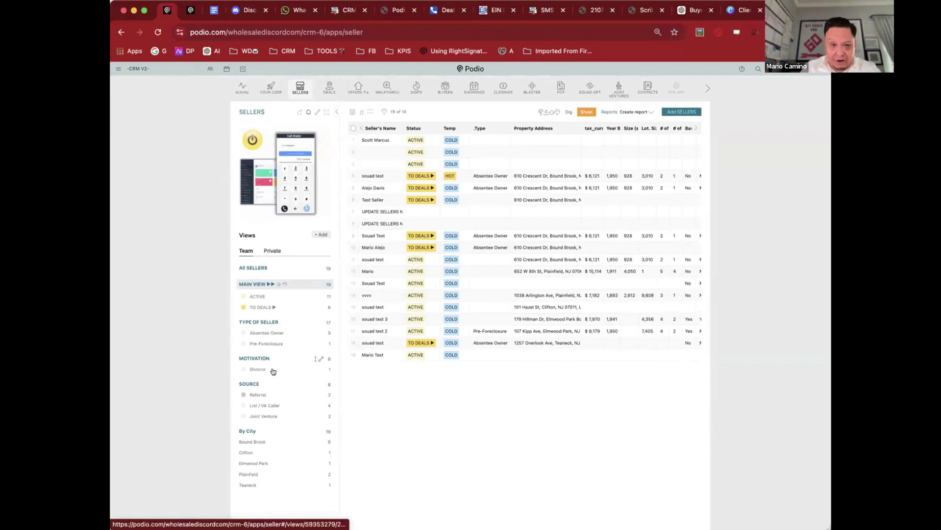
# Step: Cycle through the Type of Seller, Motivation and By City views, back to Main View, and open the test seller
pyautogui.click(265, 322)
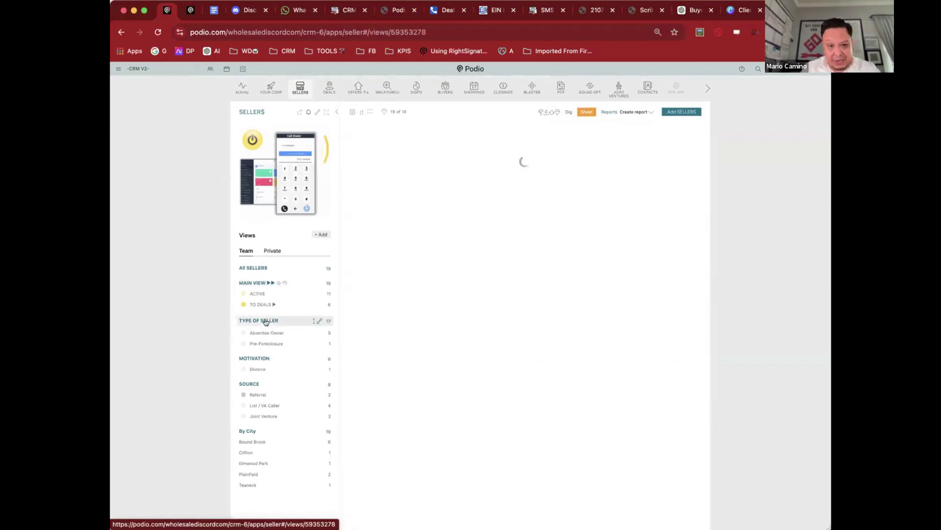
pyautogui.click(259, 357)
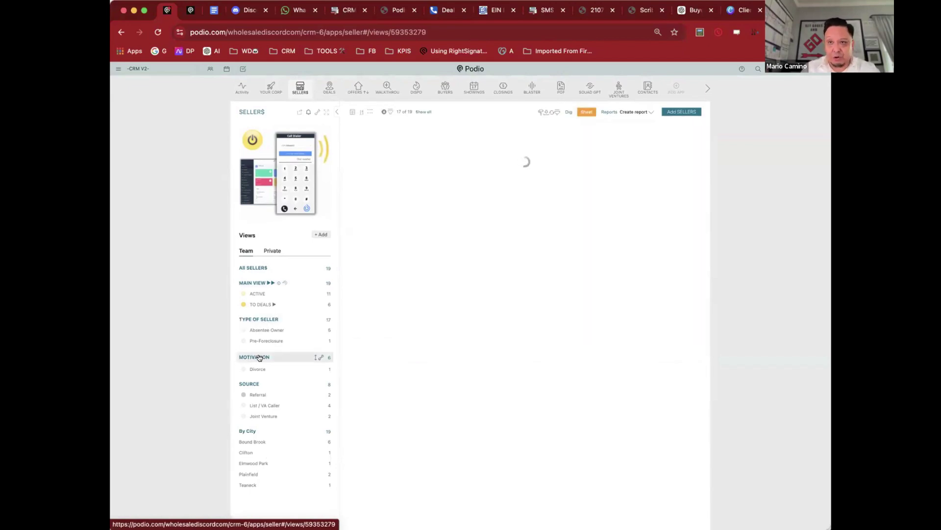
pyautogui.click(249, 430)
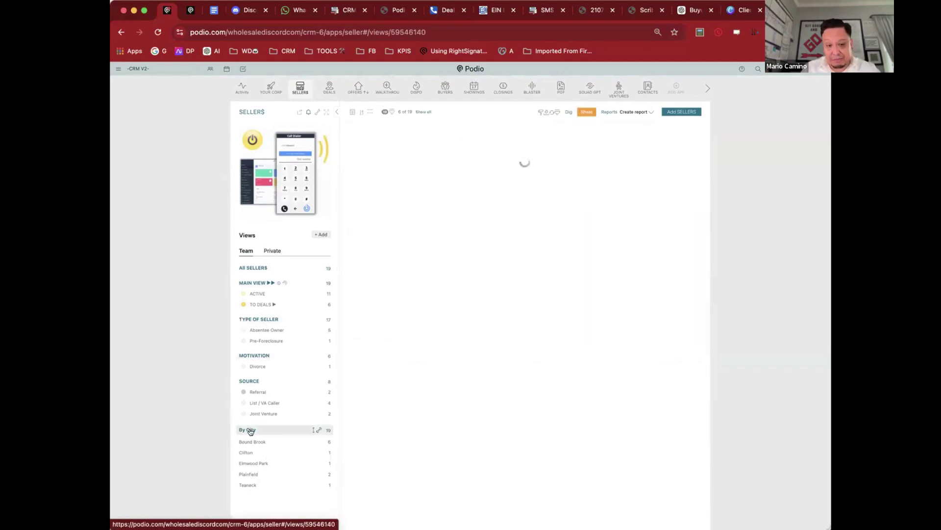
pyautogui.click(255, 283)
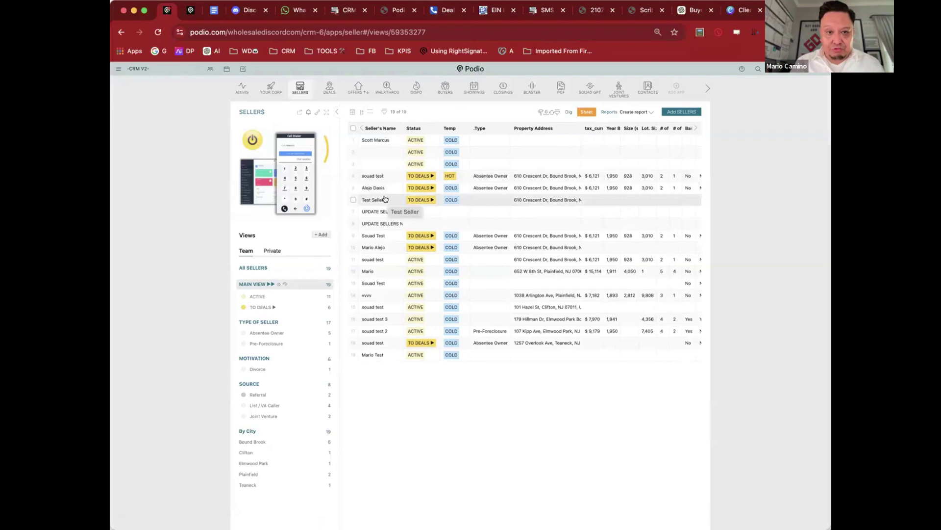
pyautogui.click(373, 235)
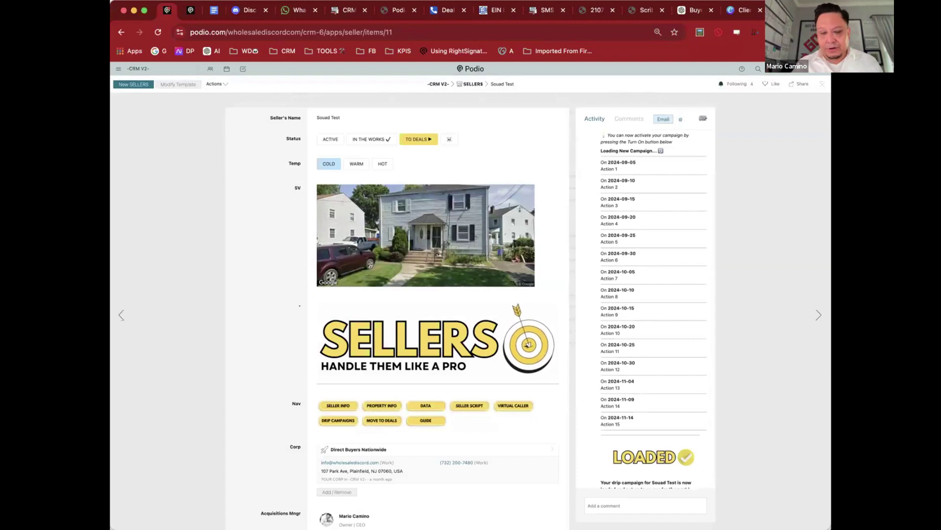
# Step: Scroll past Nav, Corp and Sellers Info to Property Data's Description, Data Summary and $332,900 Zillow Value
pyautogui.scroll(-2, 274, 300)
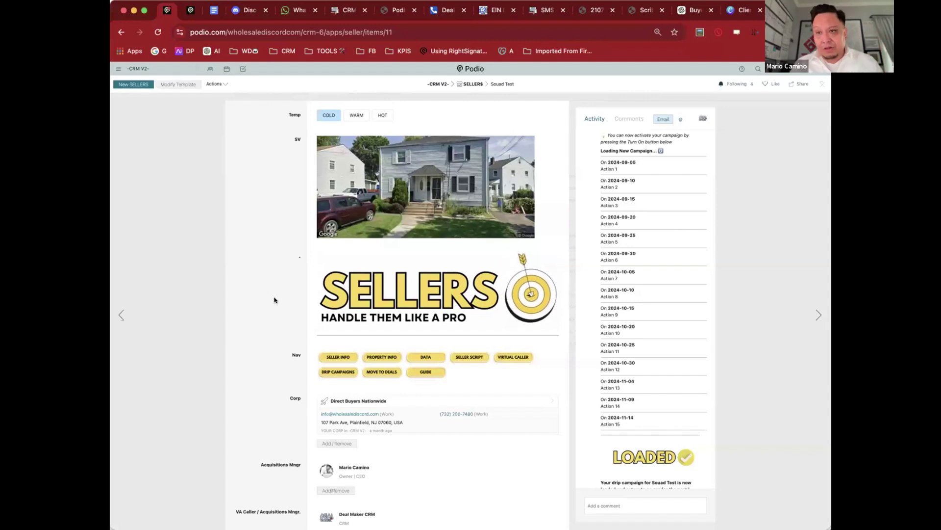
pyautogui.scroll(-4, 274, 300)
pyautogui.scroll(-5, 274, 300)
pyautogui.scroll(2, 440, 315)
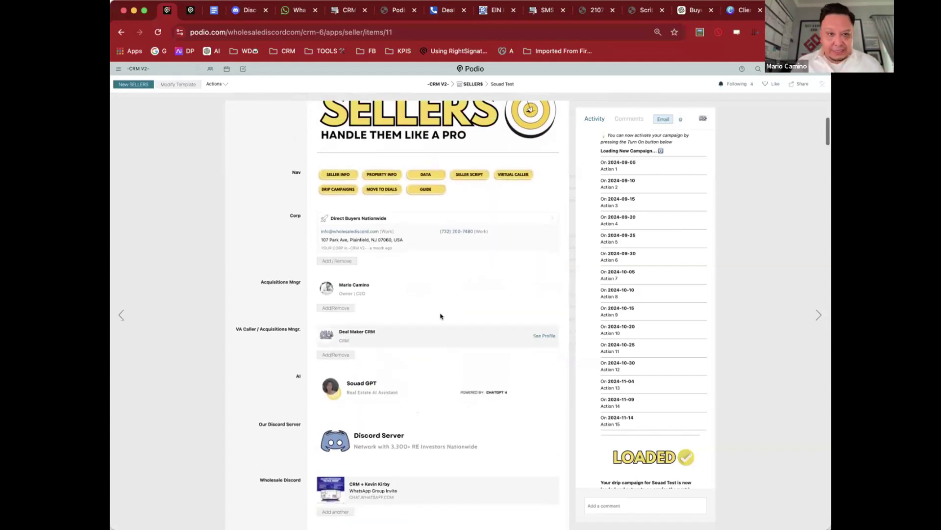
pyautogui.scroll(-4, 394, 274)
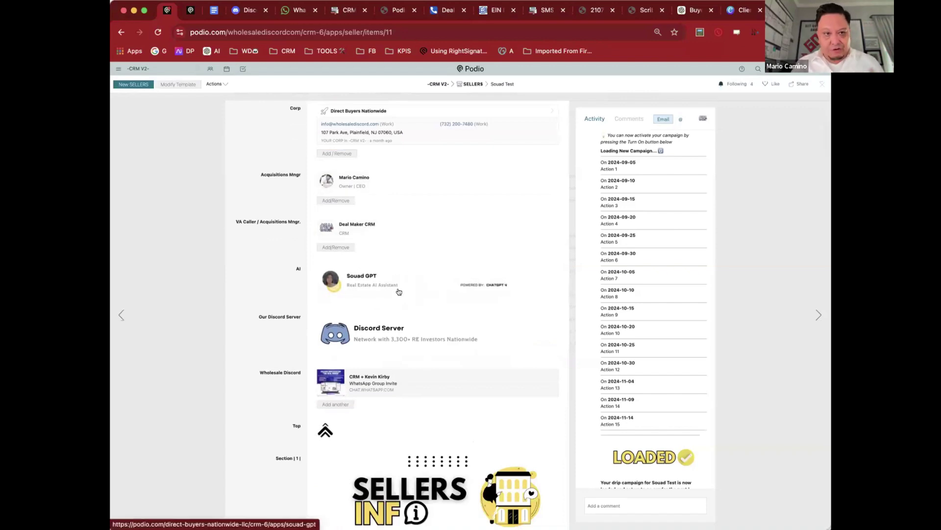
pyautogui.scroll(-5, 400, 265)
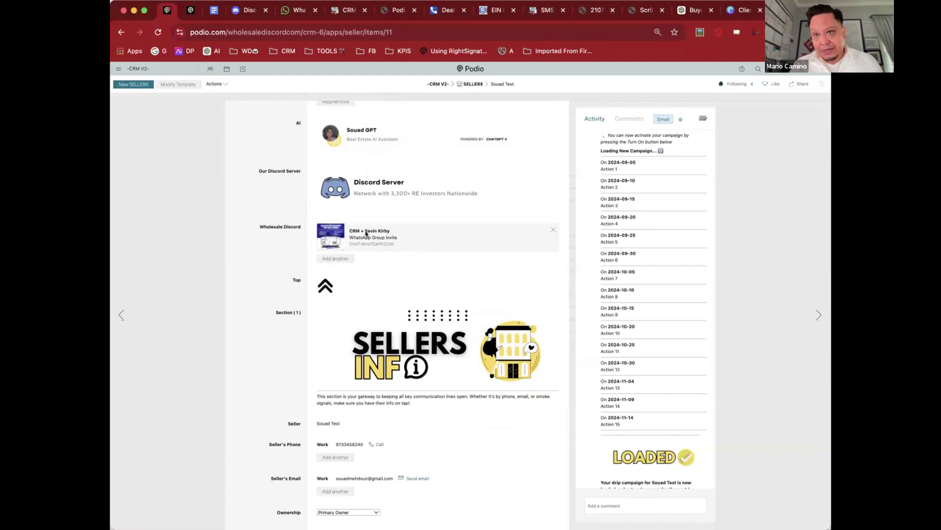
pyautogui.scroll(-6, 460, 253)
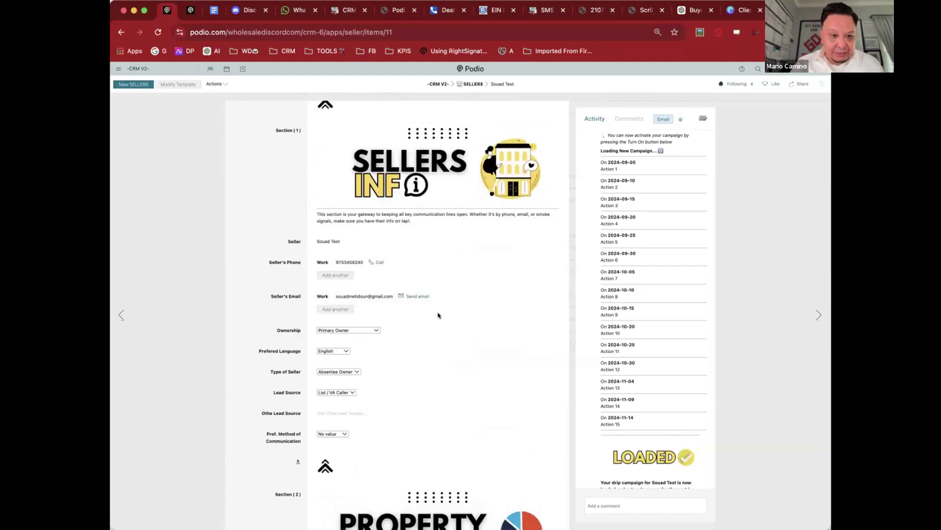
pyautogui.scroll(-3, 458, 268)
pyautogui.scroll(-3, 457, 268)
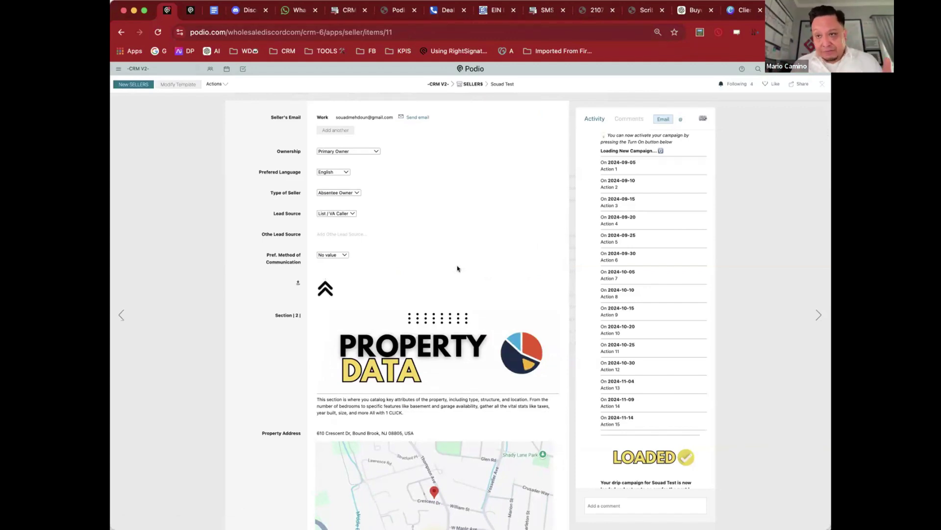
pyautogui.scroll(-5, 407, 177)
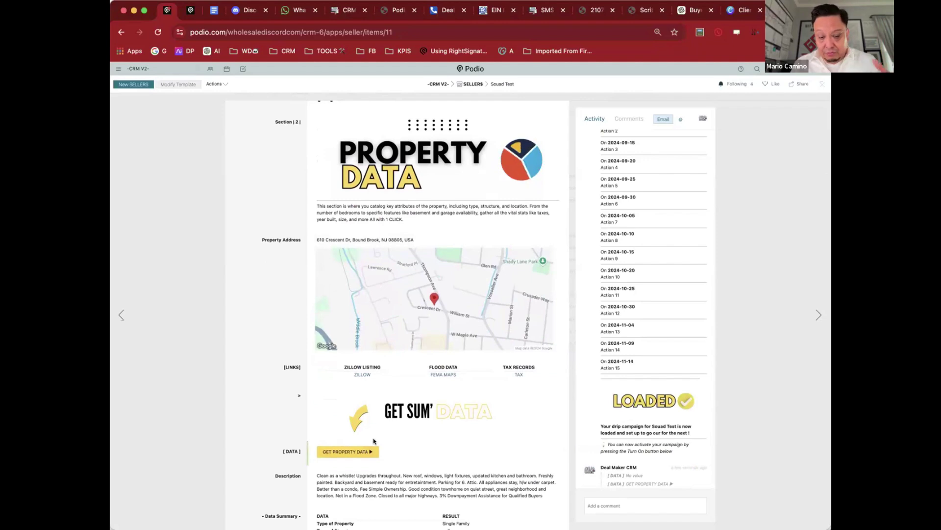
pyautogui.scroll(2, 358, 392)
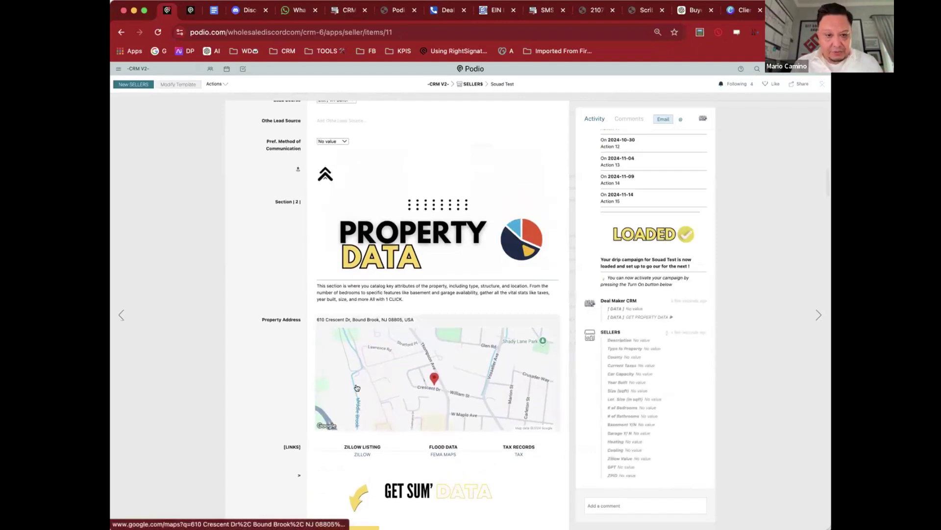
pyautogui.scroll(-4, 356, 387)
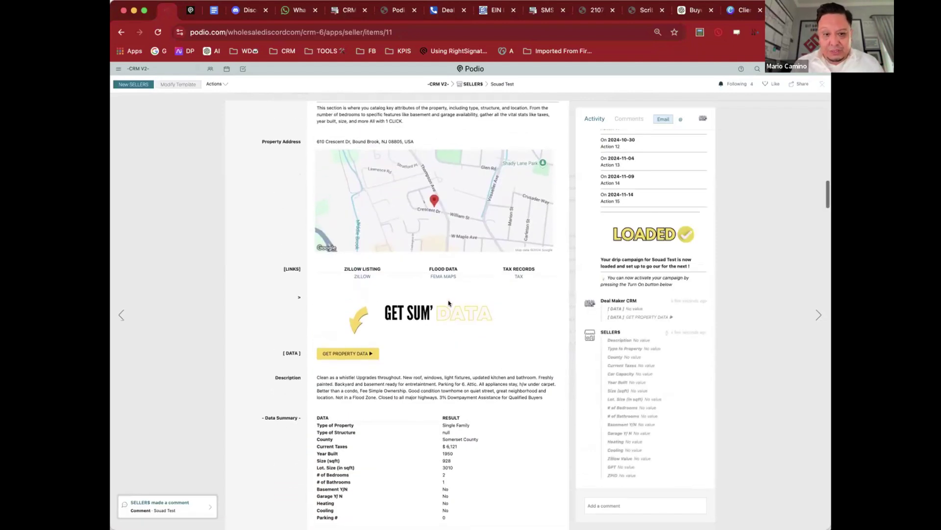
pyautogui.scroll(-1, 449, 303)
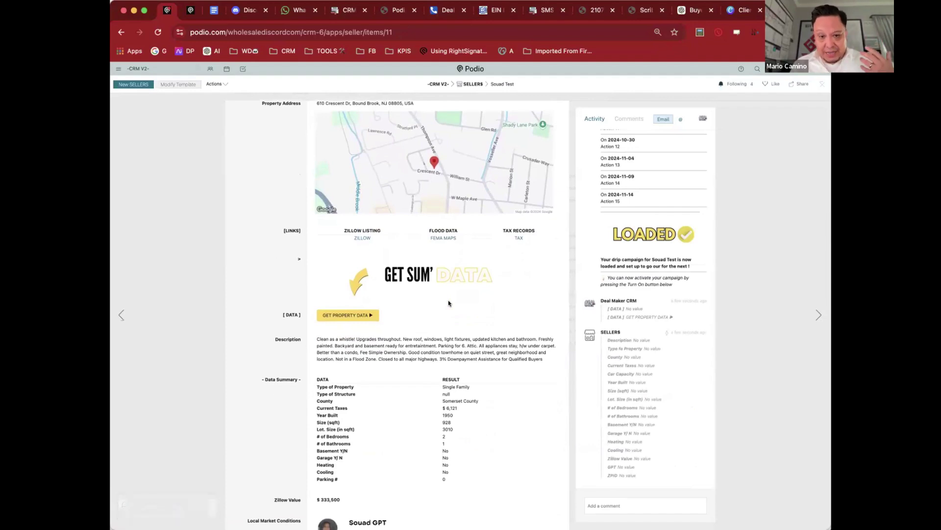
pyautogui.scroll(-5, 652, 329)
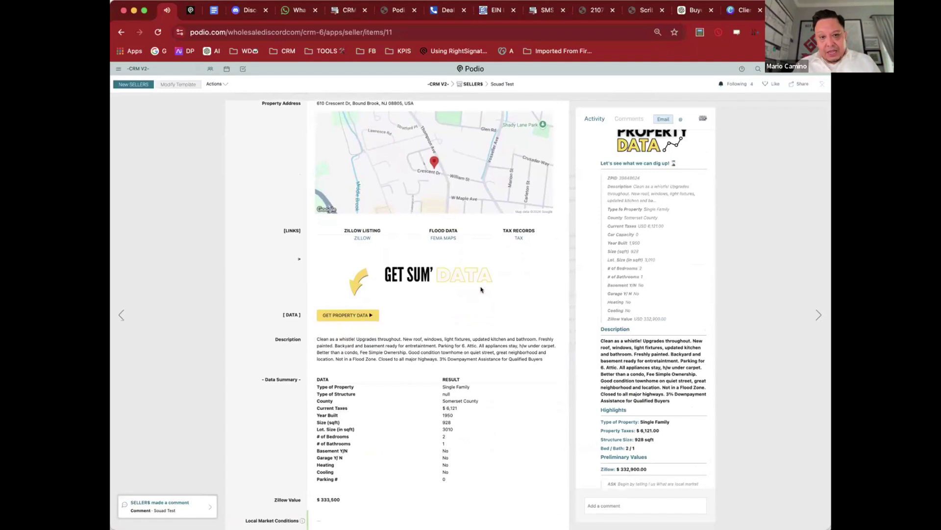
pyautogui.scroll(-1, 483, 290)
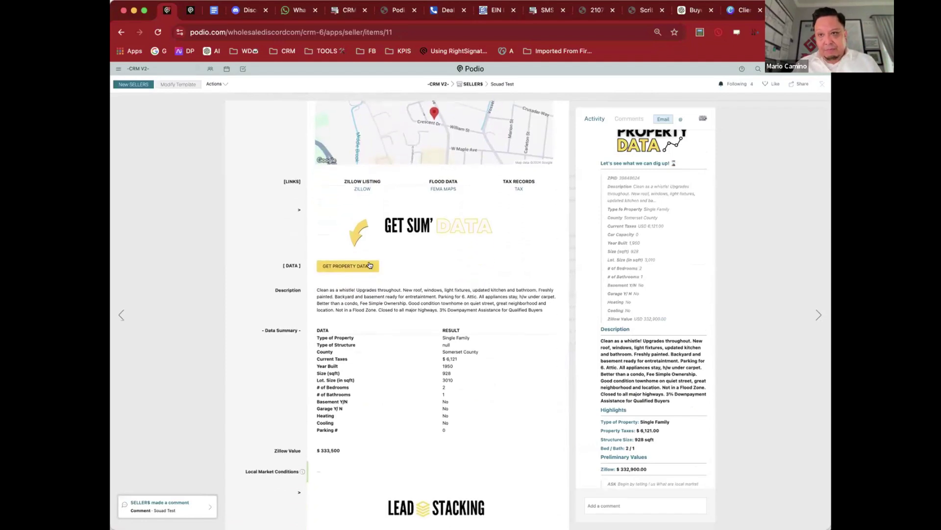
pyautogui.scroll(-1, 494, 268)
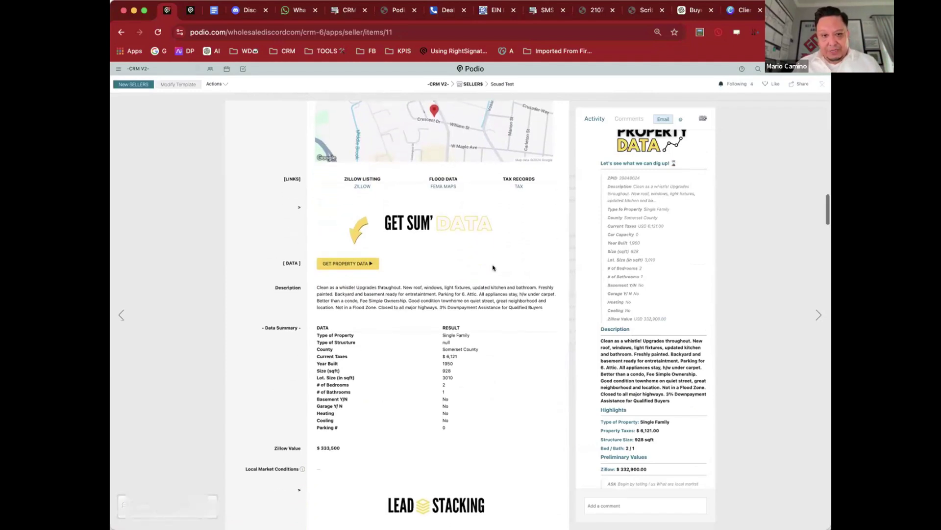
pyautogui.scroll(-1, 494, 268)
# Step: Highlight county Somerset, lot size 3010 and Zillow Value $332,900, then run Search for my Database
pyautogui.moveTo(441, 276); pyautogui.dragTo(470, 333)
pyautogui.click(298, 310)
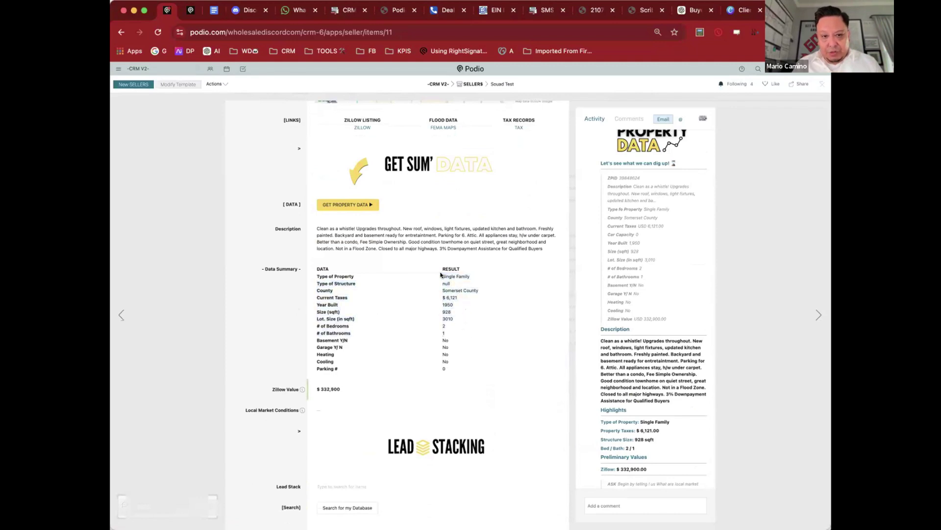
pyautogui.doubleClick(456, 289)
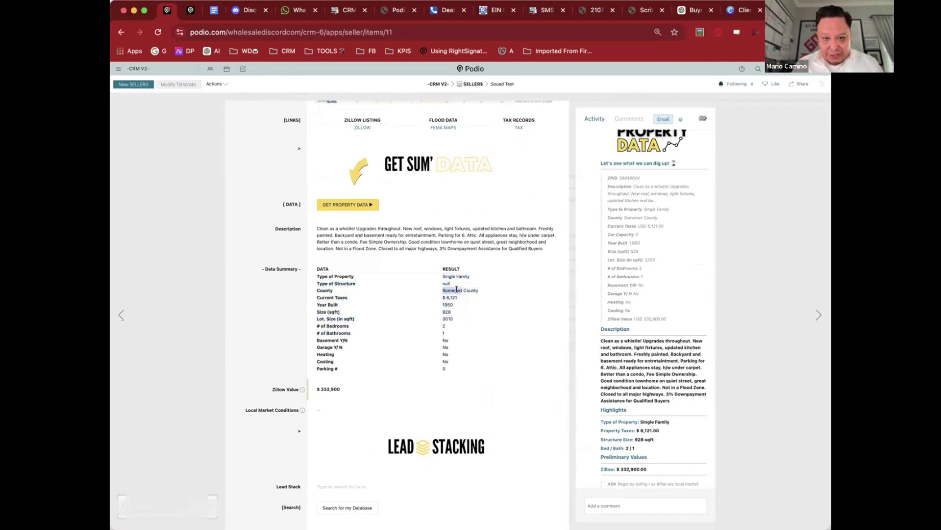
pyautogui.click(450, 294)
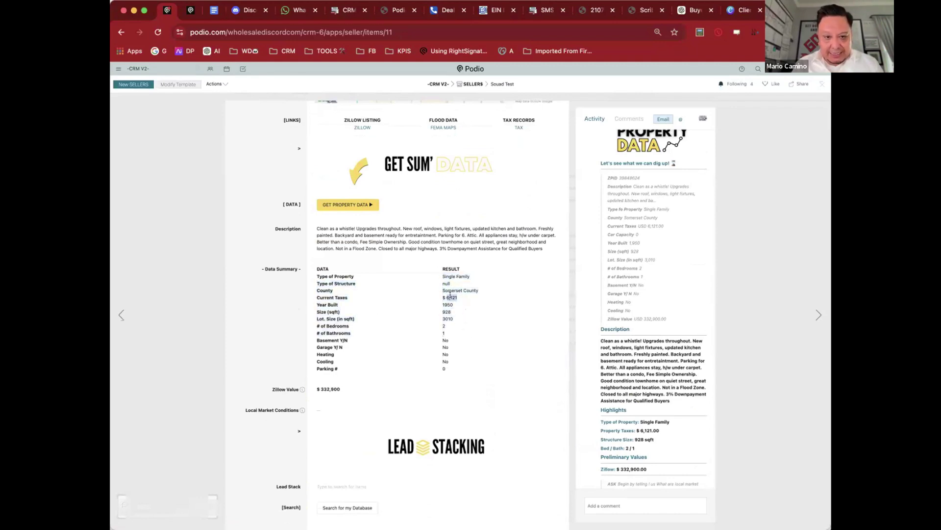
pyautogui.doubleClick(447, 317)
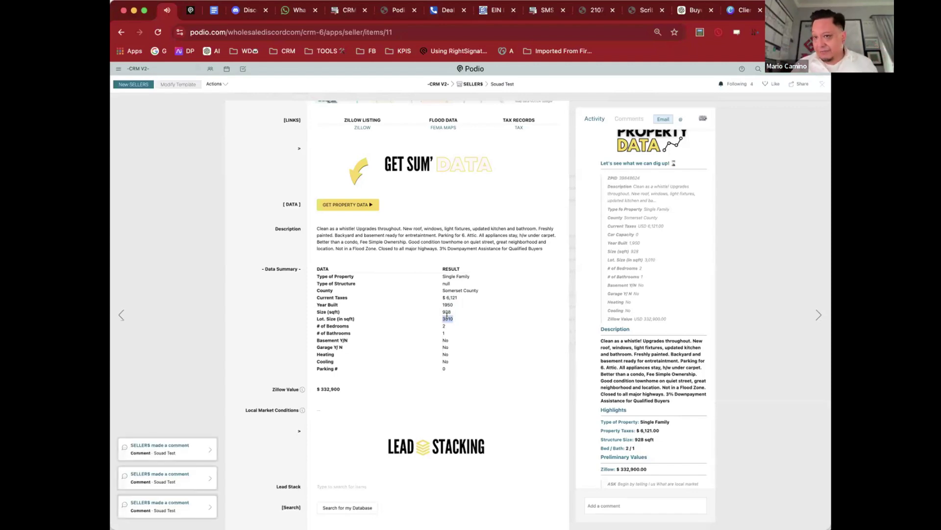
pyautogui.scroll(-8, 447, 315)
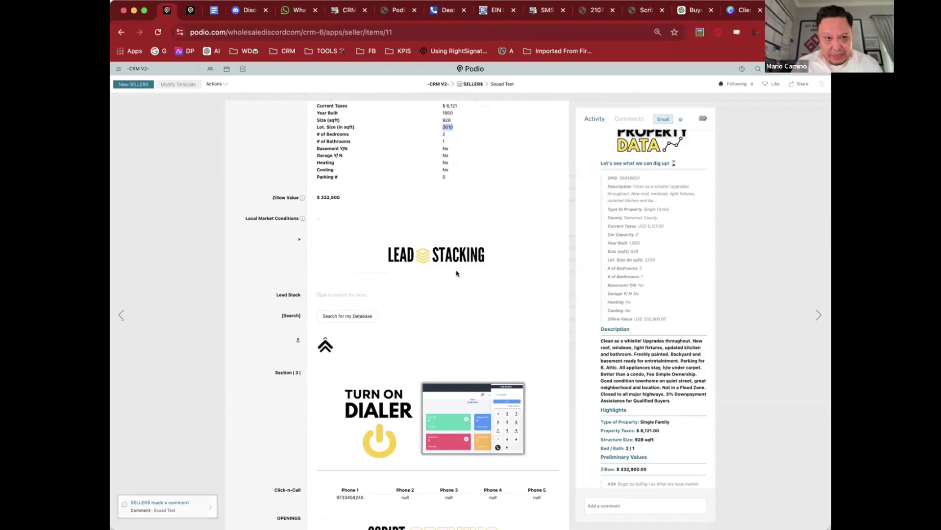
pyautogui.tripleClick(337, 198)
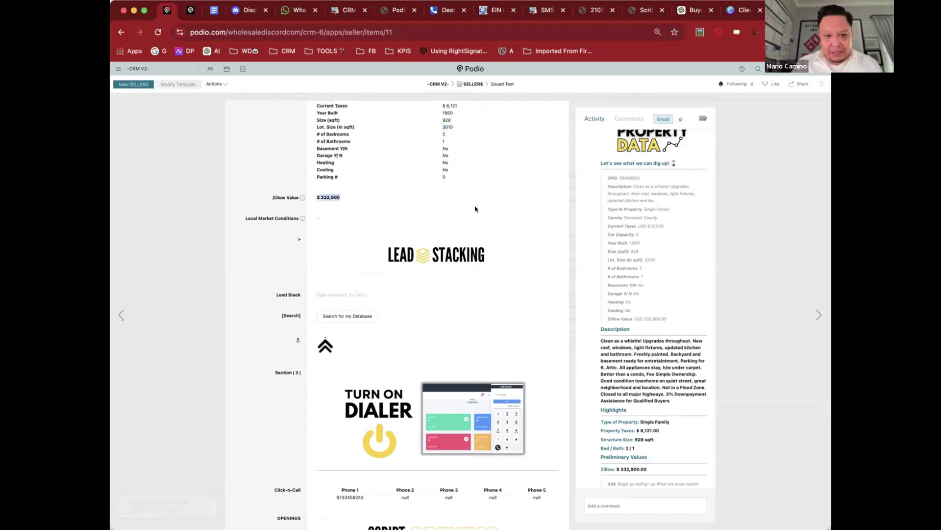
pyautogui.scroll(-4, 476, 209)
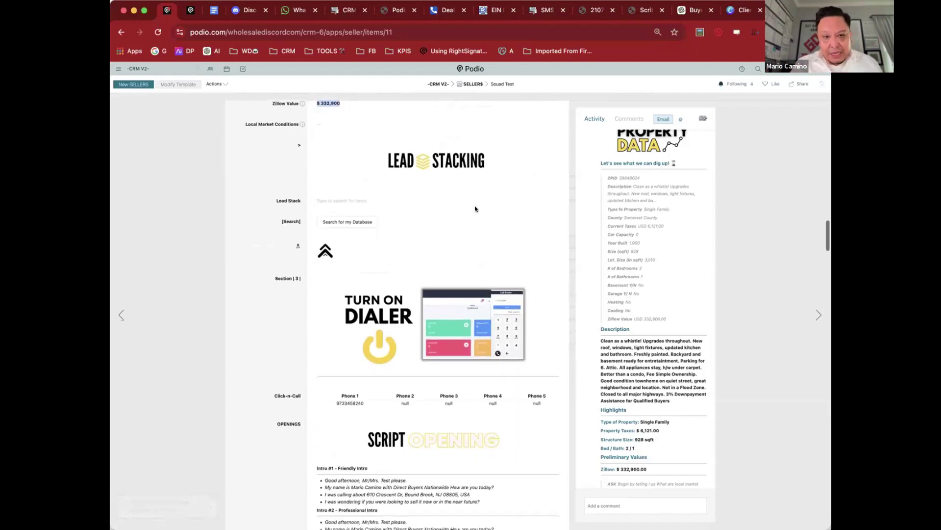
pyautogui.click(347, 222)
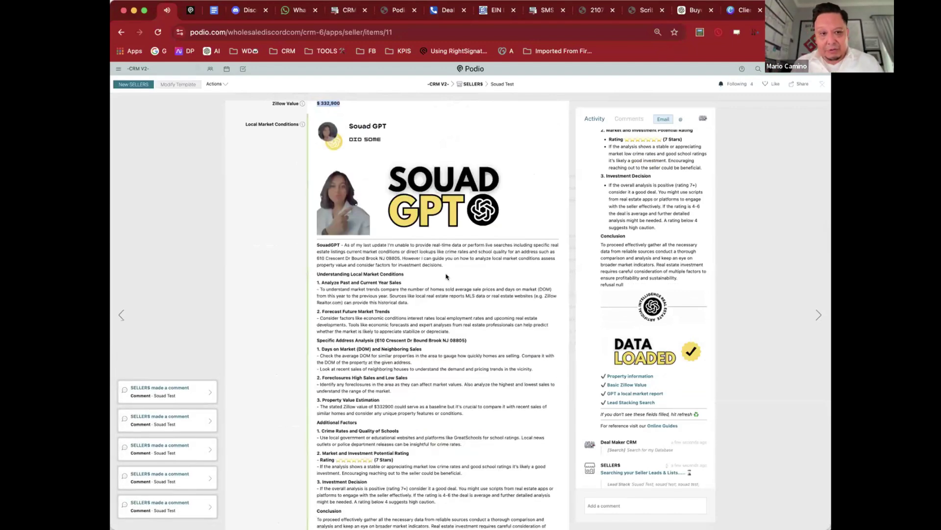
# Step: Read the Souad GPT report, then scroll to Turn On Dialer, Click-n-Call and the three Script Opening intros
pyautogui.scroll(10, 446, 274)
pyautogui.scroll(-10, 446, 274)
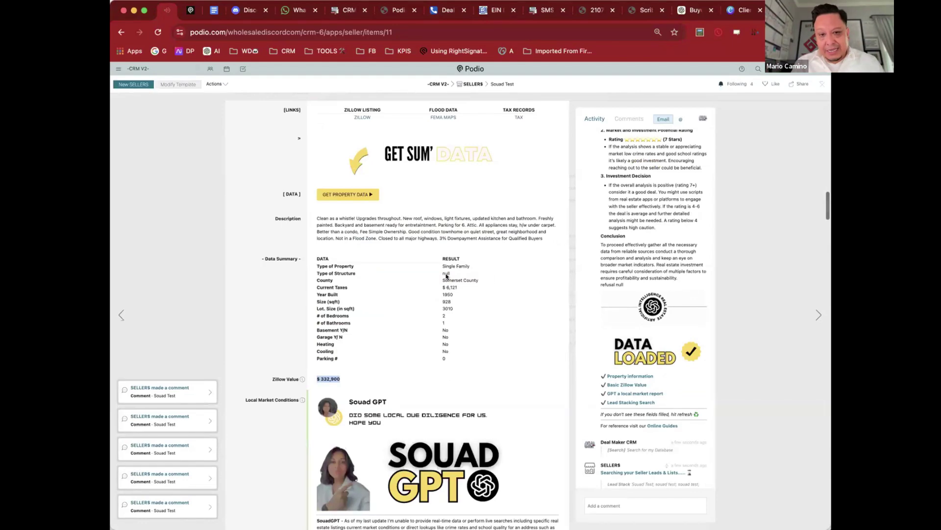
pyautogui.scroll(-3, 411, 249)
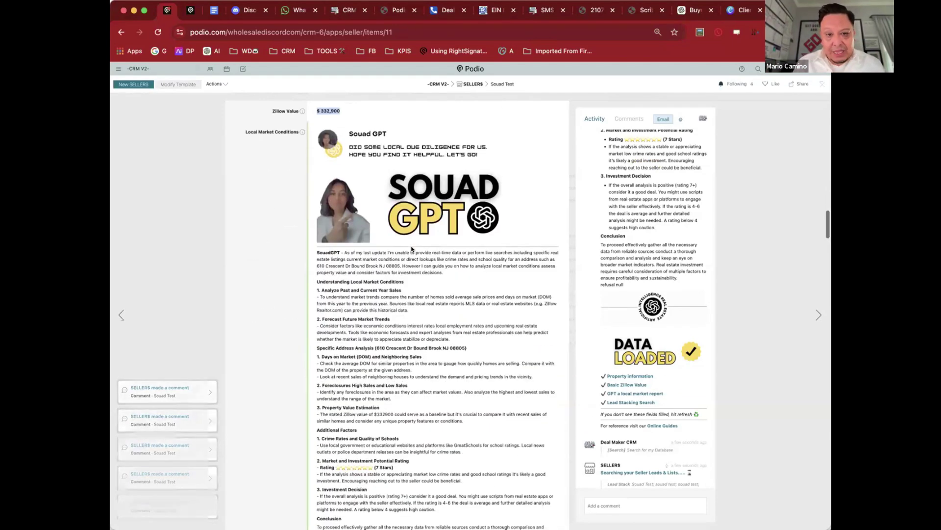
pyautogui.scroll(-2, 438, 241)
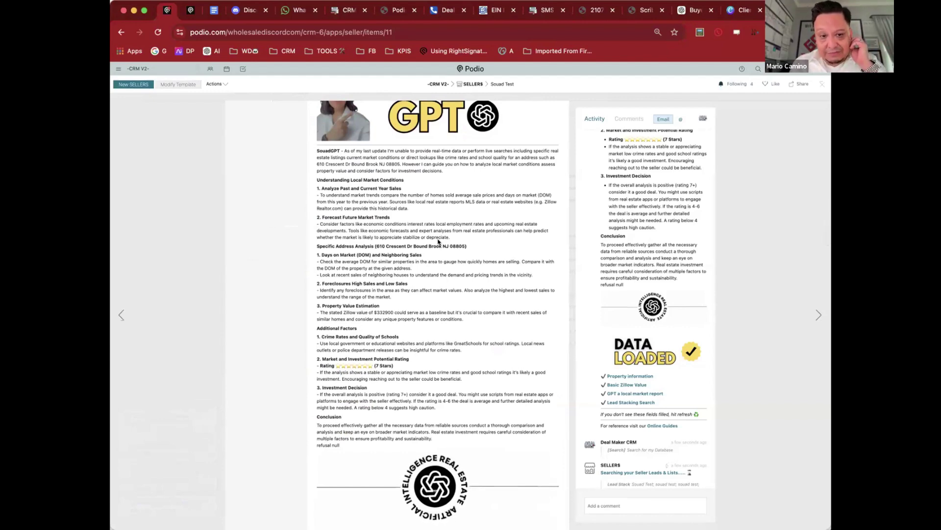
pyautogui.scroll(-2, 438, 241)
pyautogui.scroll(-2, 438, 241)
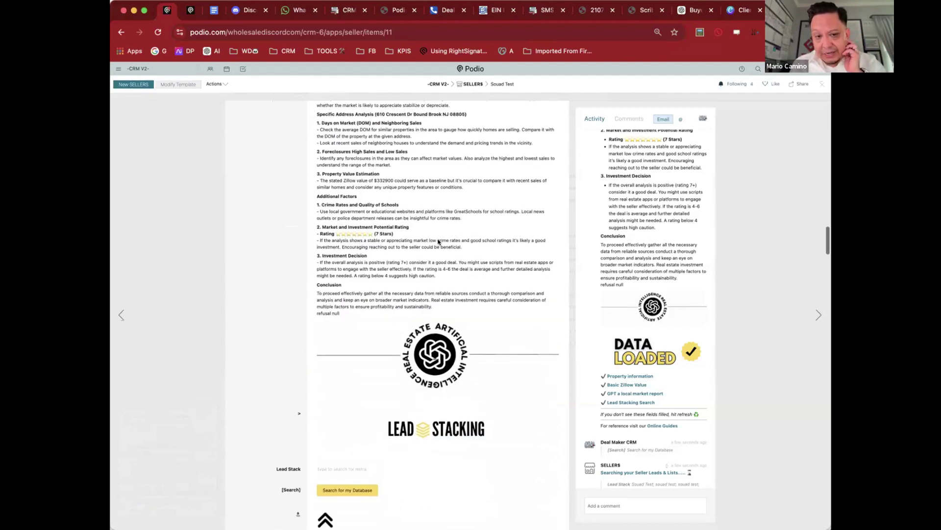
pyautogui.scroll(-2, 438, 241)
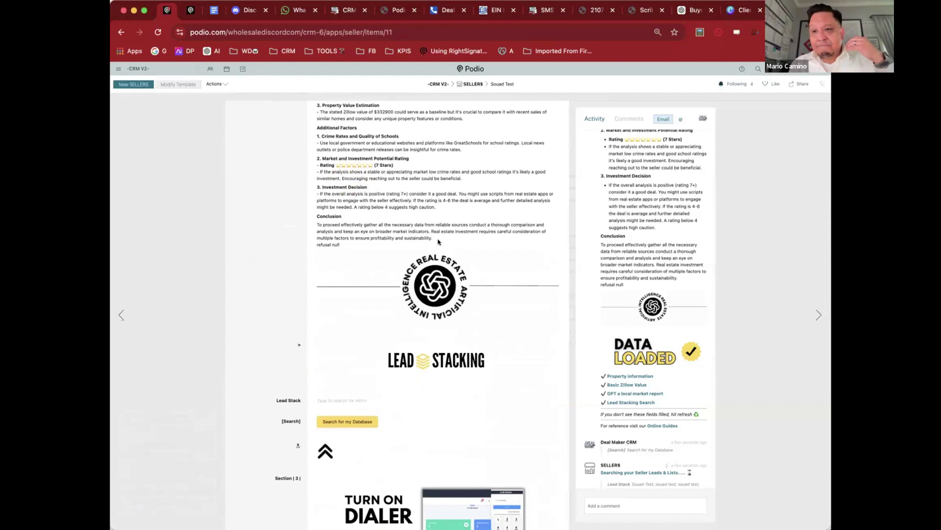
pyautogui.scroll(-4, 438, 242)
pyautogui.scroll(-3, 438, 241)
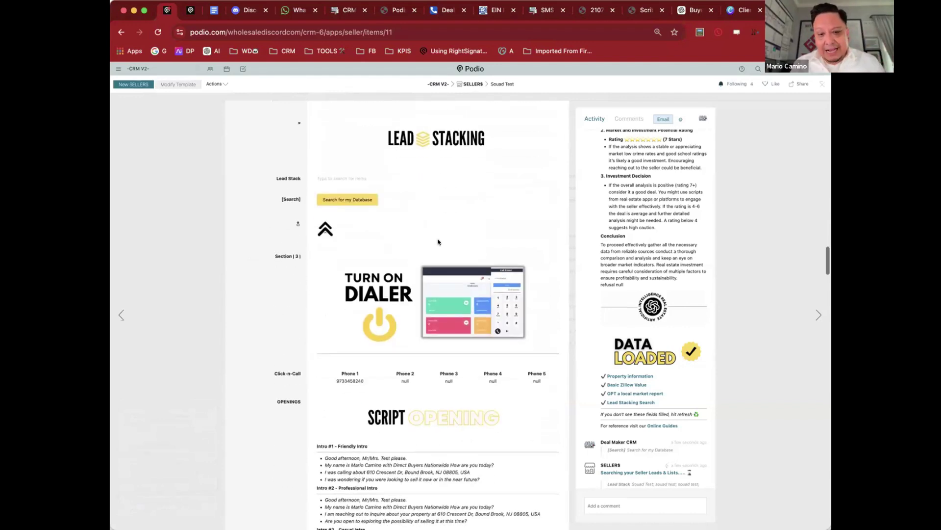
pyautogui.scroll(-3, 488, 290)
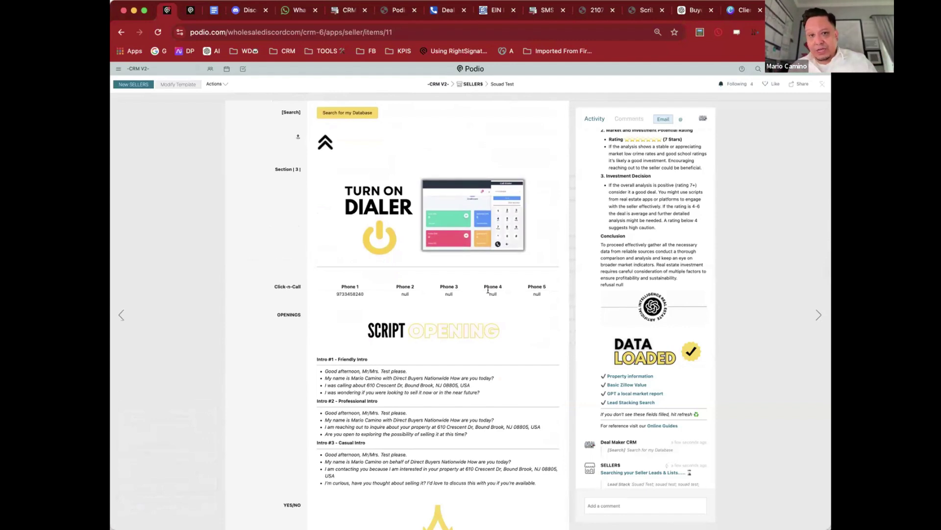
# Step: Open the dialer app in a new tab, then return to the seller record in Podio
pyautogui.scroll(-2, 488, 289)
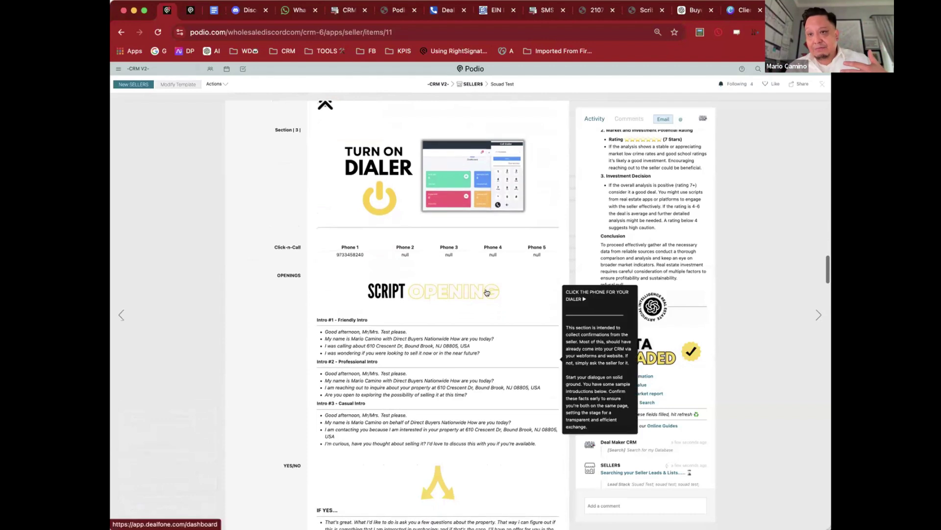
pyautogui.scroll(-2, 308, 302)
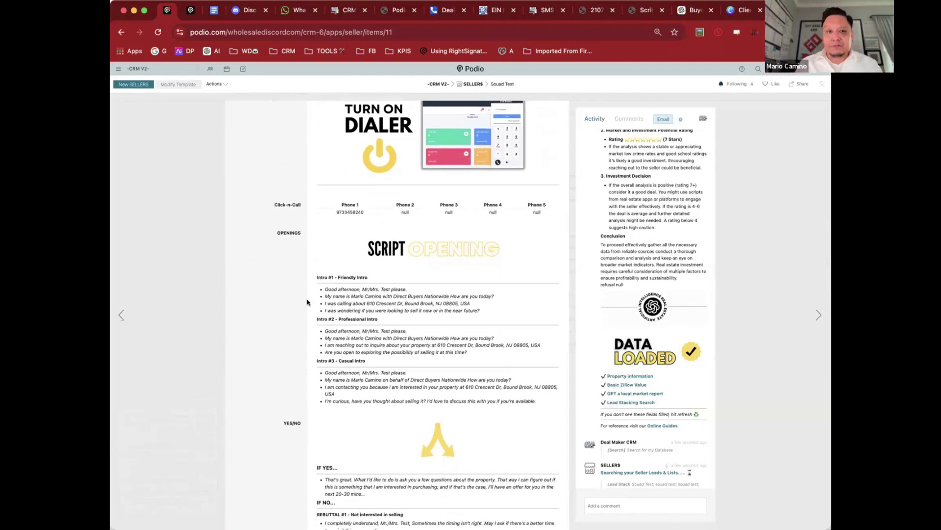
pyautogui.scroll(1, 472, 138)
pyautogui.click(474, 157)
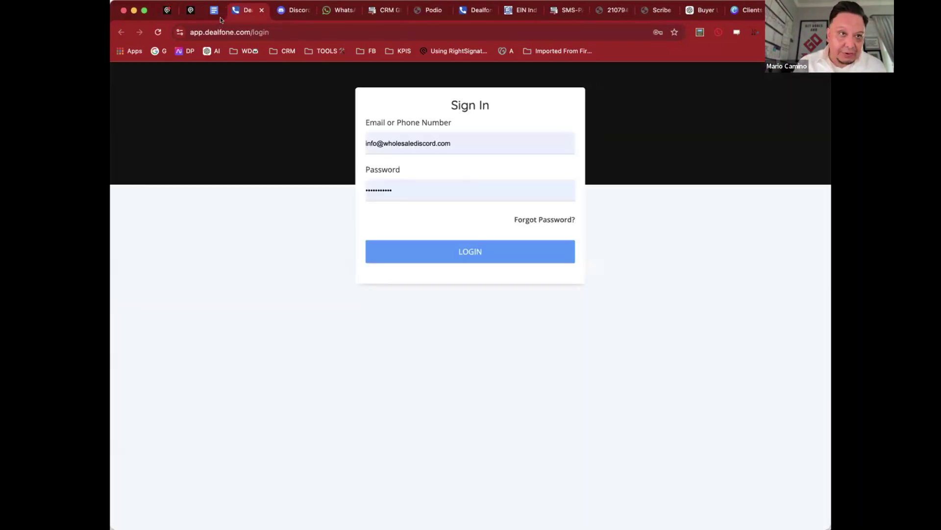
pyautogui.click(168, 10)
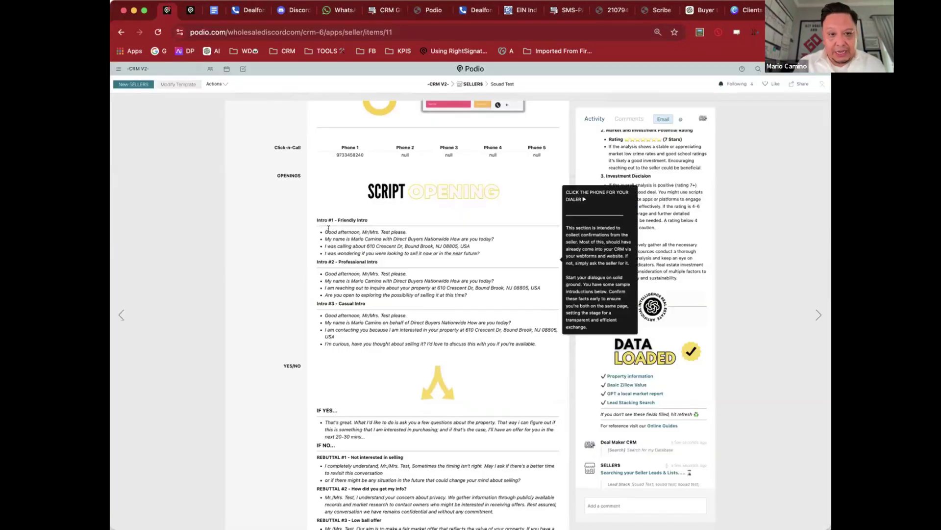
# Step: Highlight the first two intro scripts, then scroll to the Single Family, 2 bed, 1 bath and ownership questions
pyautogui.moveTo(323, 228); pyautogui.dragTo(472, 297)
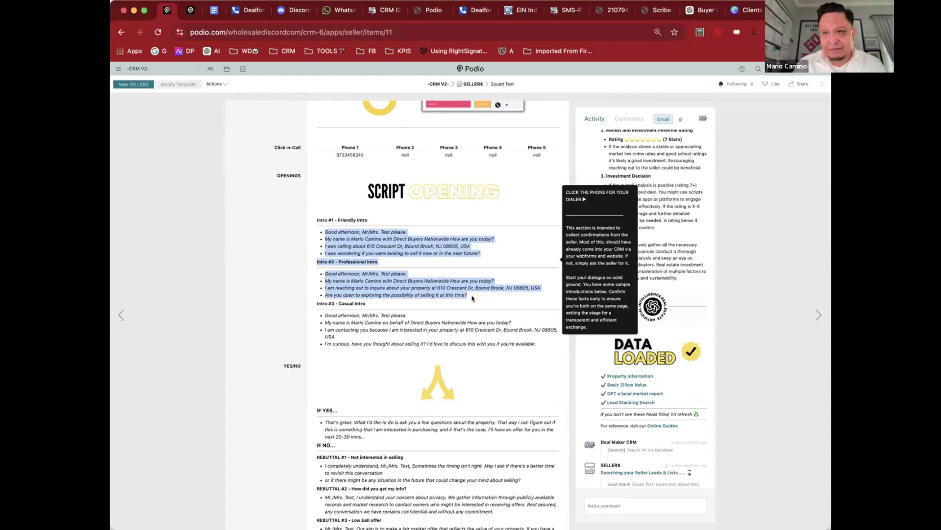
pyautogui.click(293, 261)
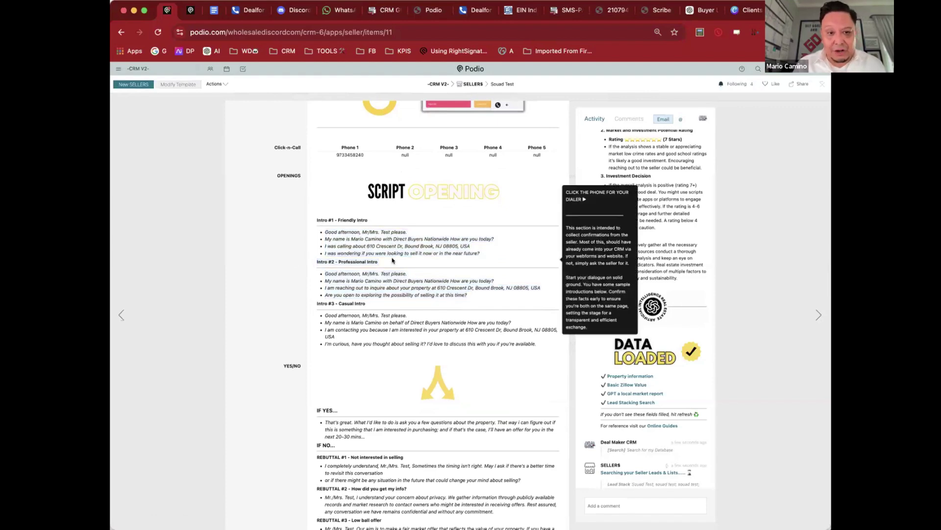
pyautogui.scroll(-5, 394, 262)
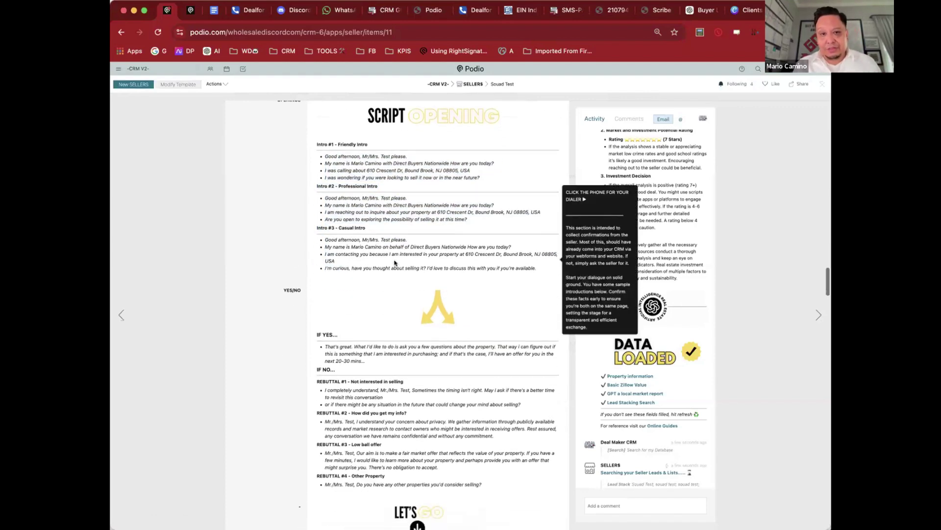
pyautogui.scroll(-5, 395, 262)
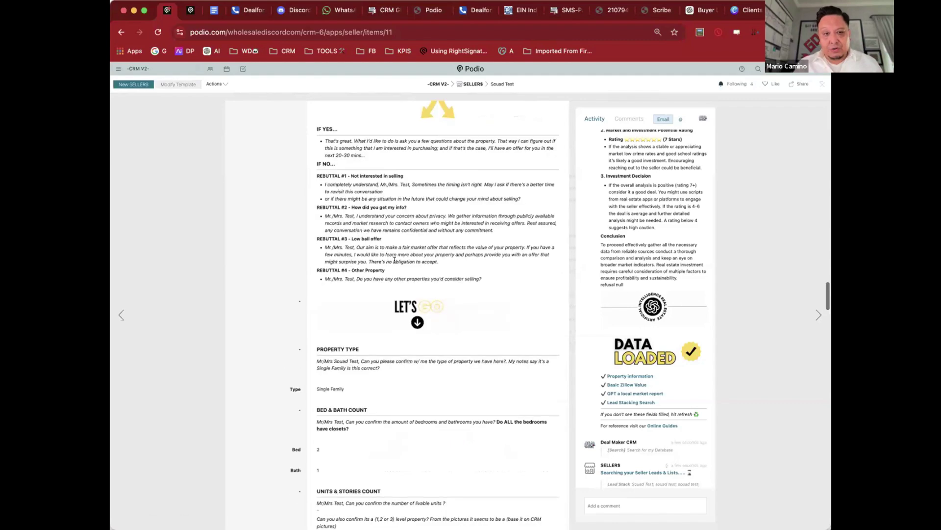
pyautogui.scroll(-5, 394, 264)
pyautogui.scroll(-4, 395, 265)
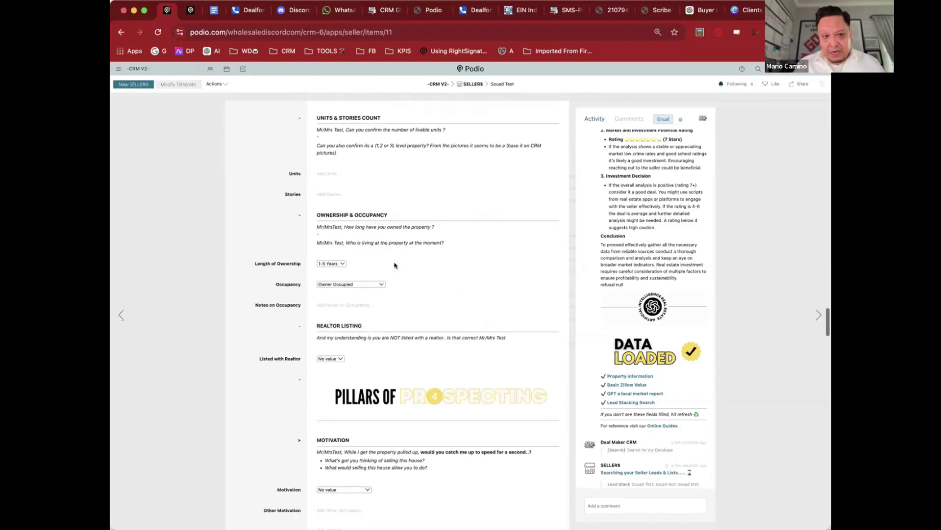
pyautogui.scroll(2, 395, 263)
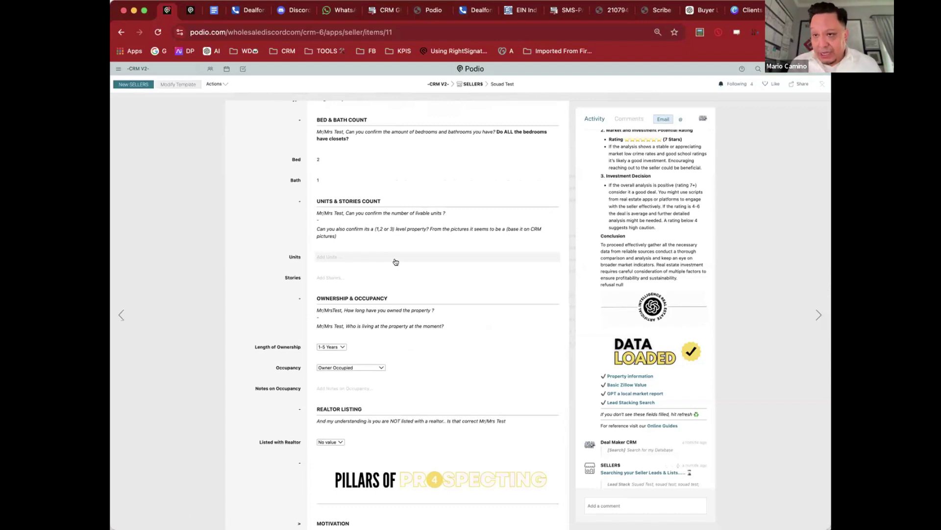
pyautogui.scroll(-10, 396, 262)
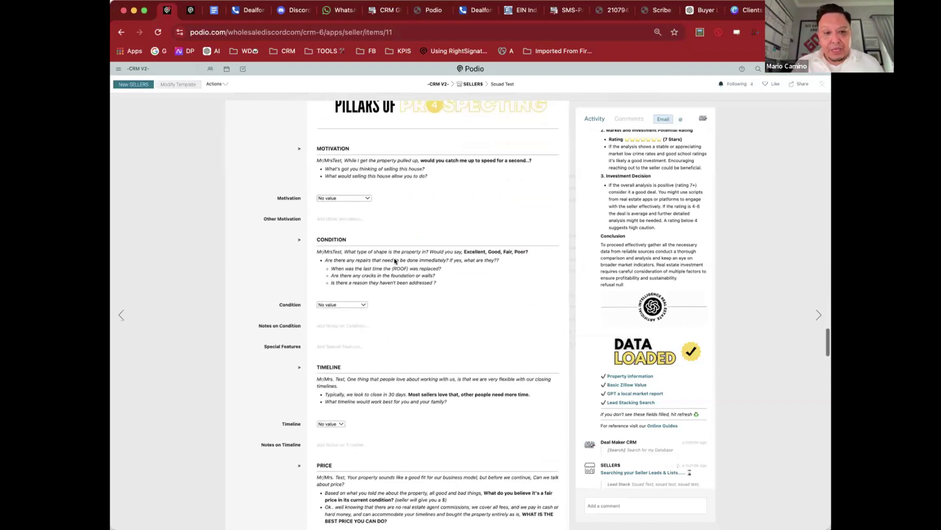
pyautogui.scroll(-5, 395, 261)
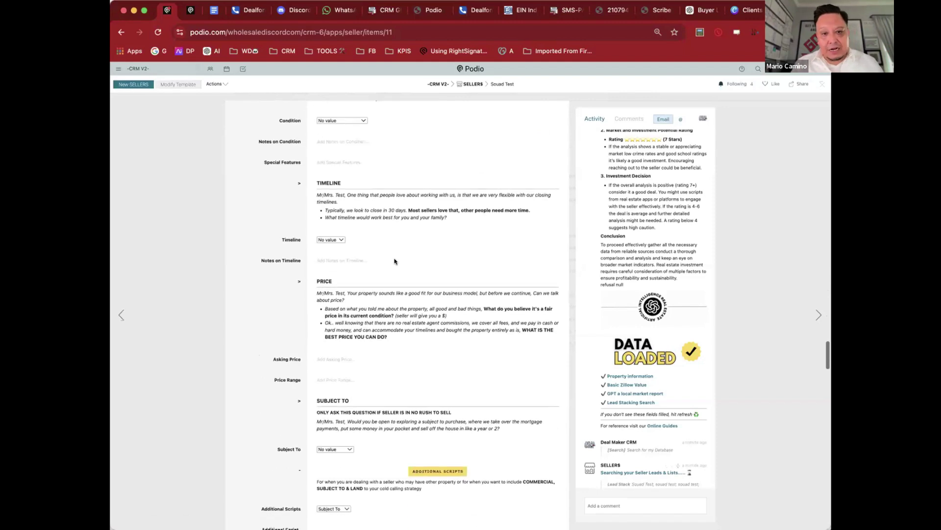
pyautogui.scroll(-5, 395, 262)
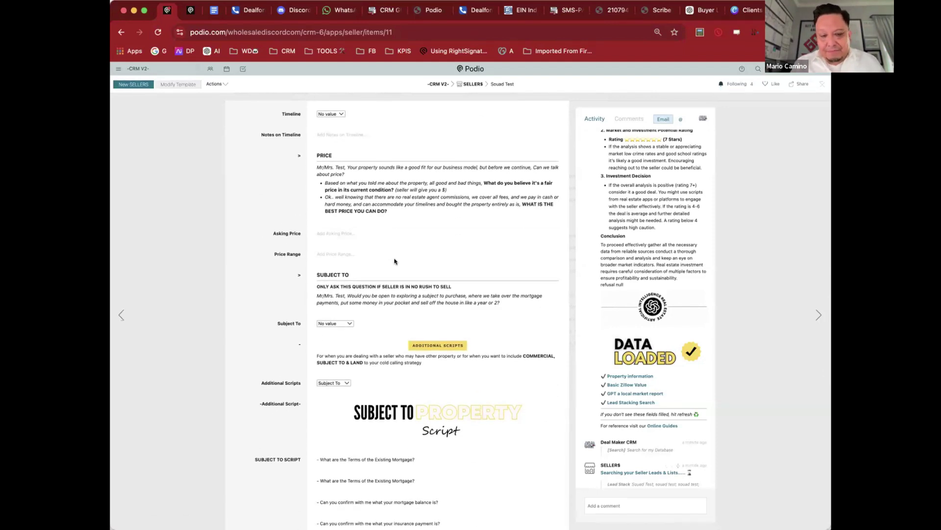
pyautogui.scroll(-2, 395, 261)
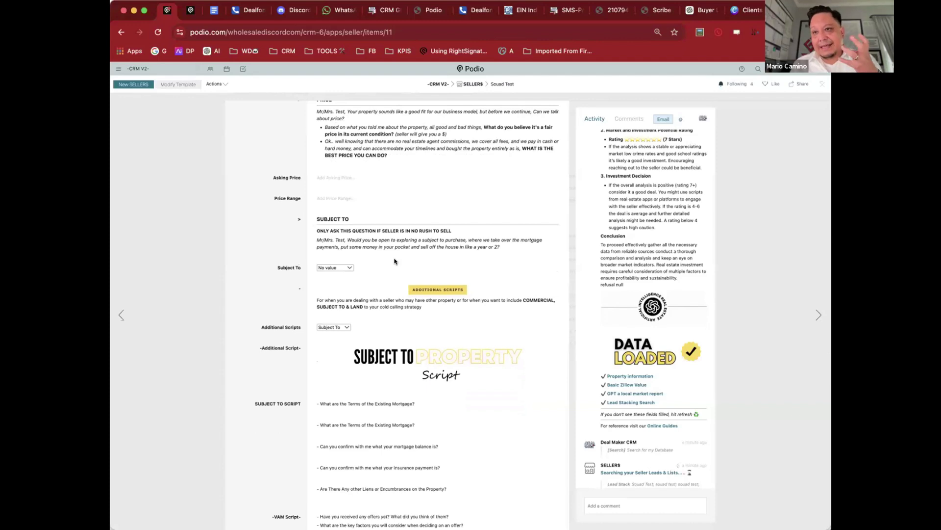
pyautogui.scroll(-3, 395, 261)
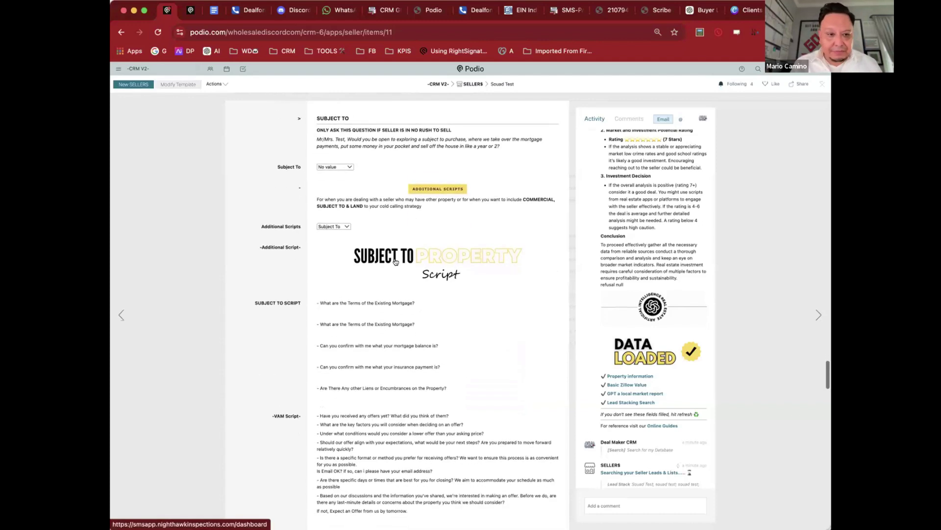
pyautogui.scroll(2, 382, 241)
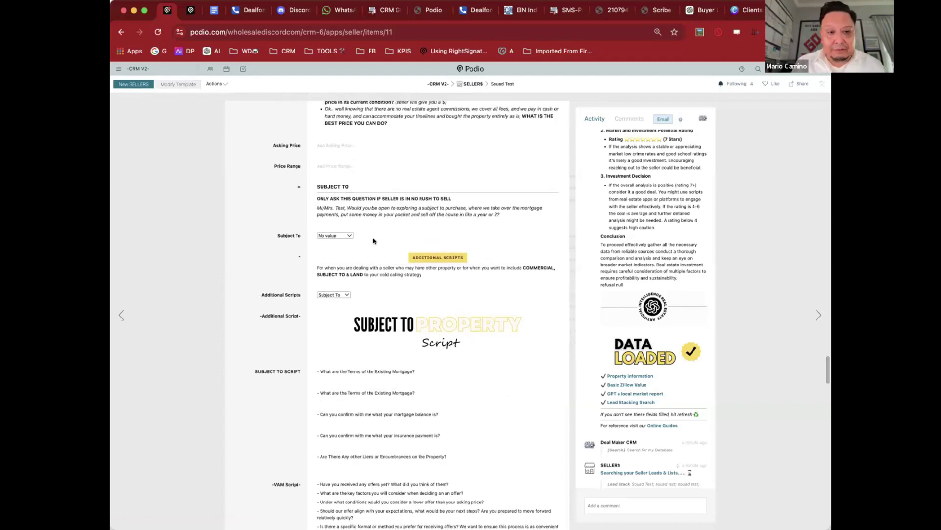
pyautogui.click(335, 235)
pyautogui.click(337, 235)
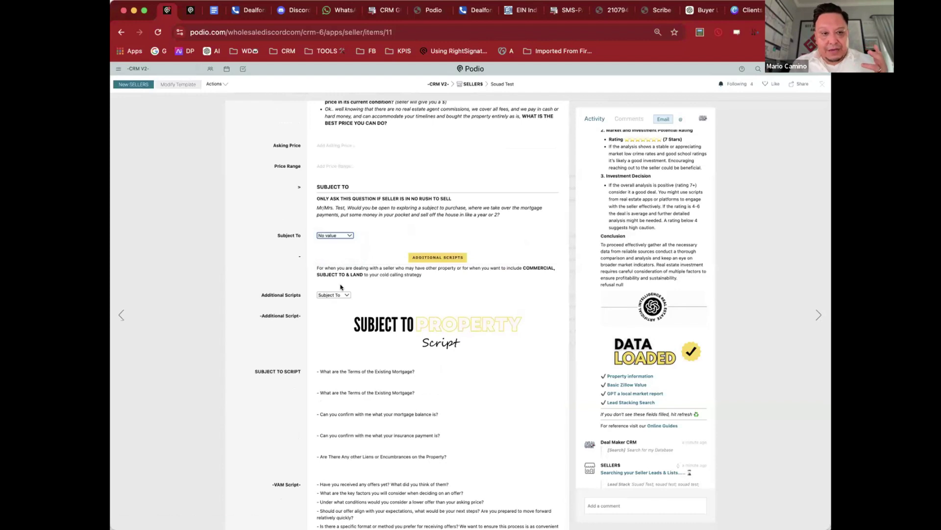
pyautogui.click(339, 294)
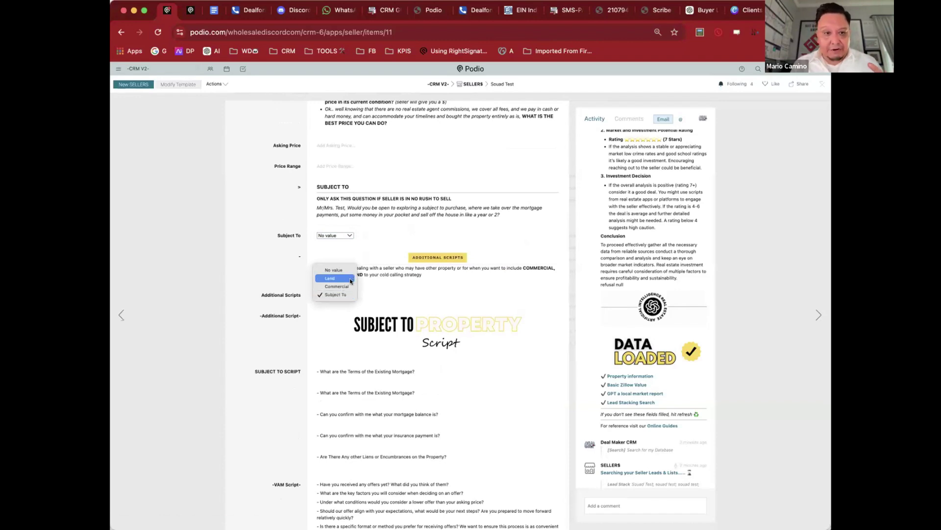
pyautogui.click(499, 201)
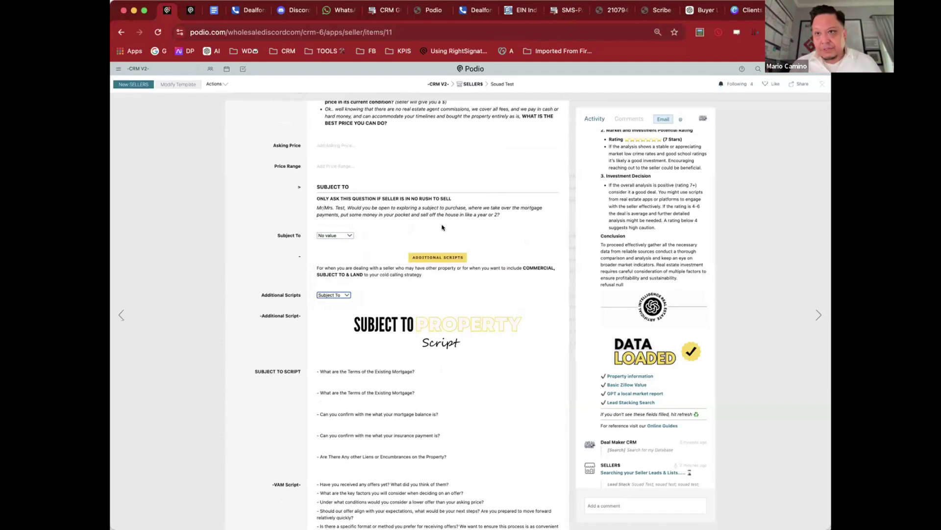
pyautogui.scroll(-2, 442, 227)
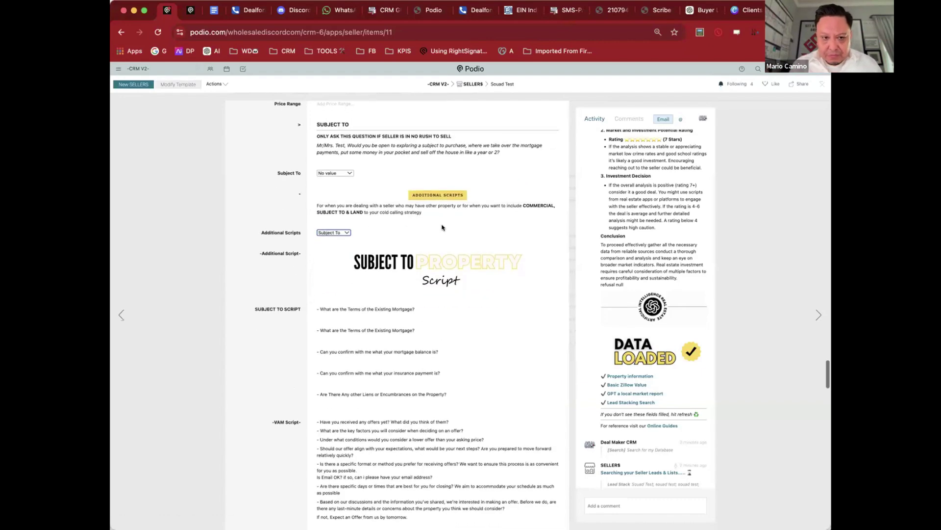
pyautogui.scroll(-8, 442, 227)
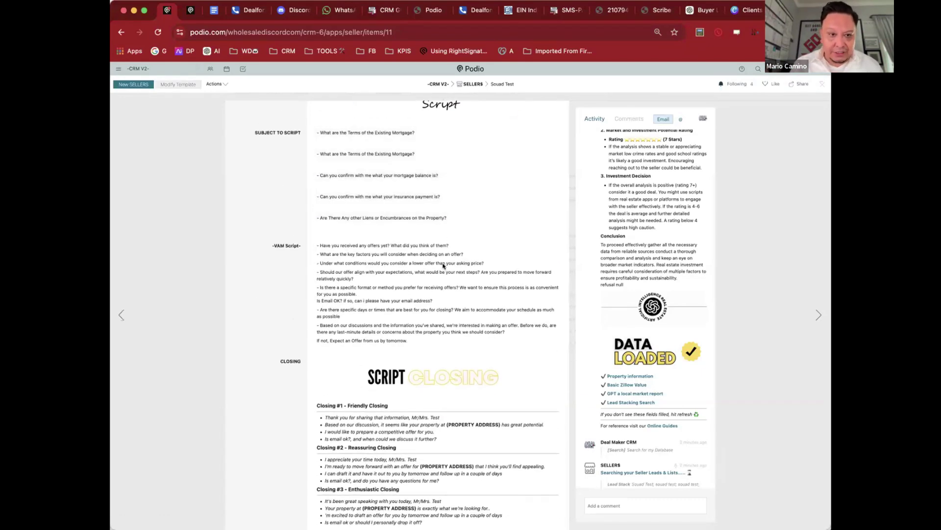
pyautogui.scroll(-6, 443, 265)
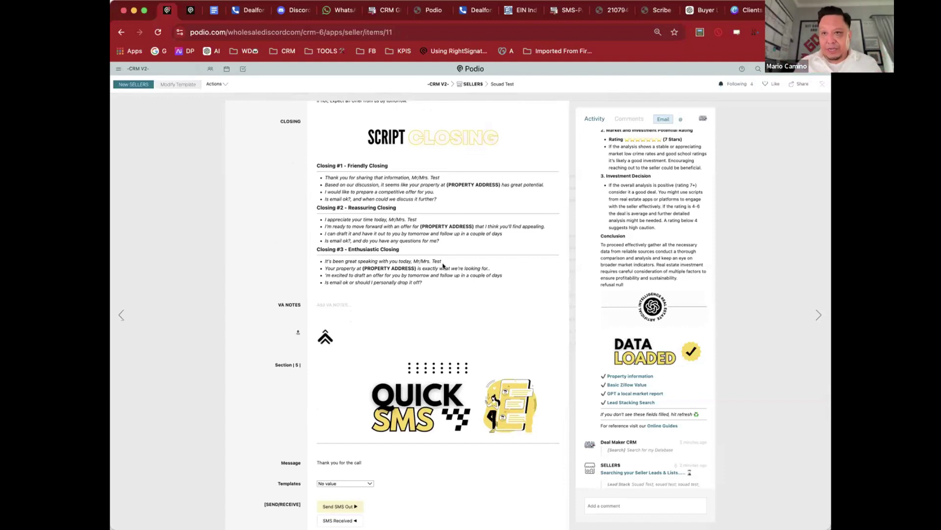
# Step: Choose Initial Contact as the seller's Quick SMS template
pyautogui.scroll(-5, 442, 266)
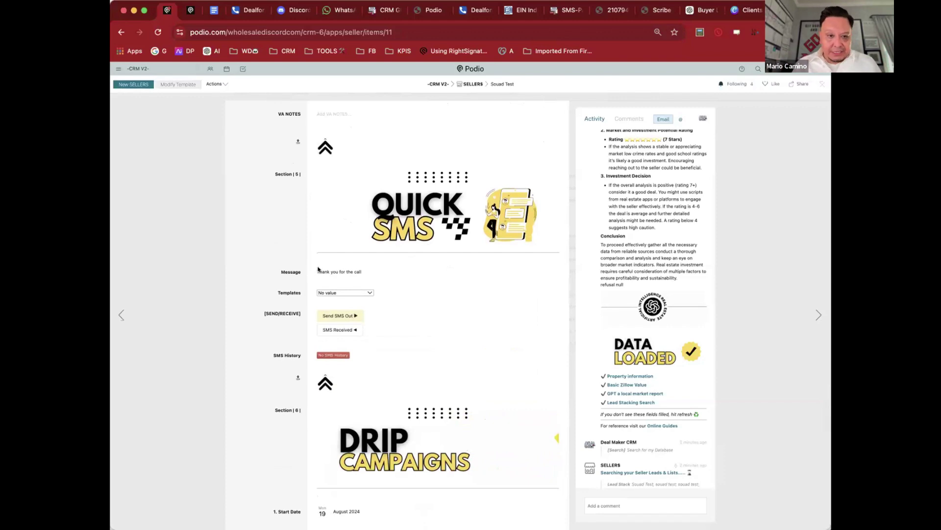
pyautogui.click(357, 292)
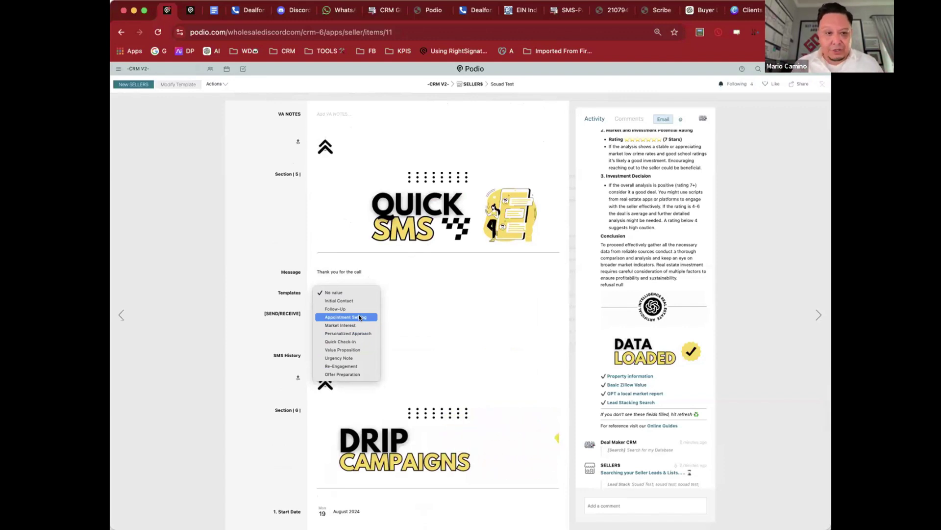
pyautogui.click(357, 298)
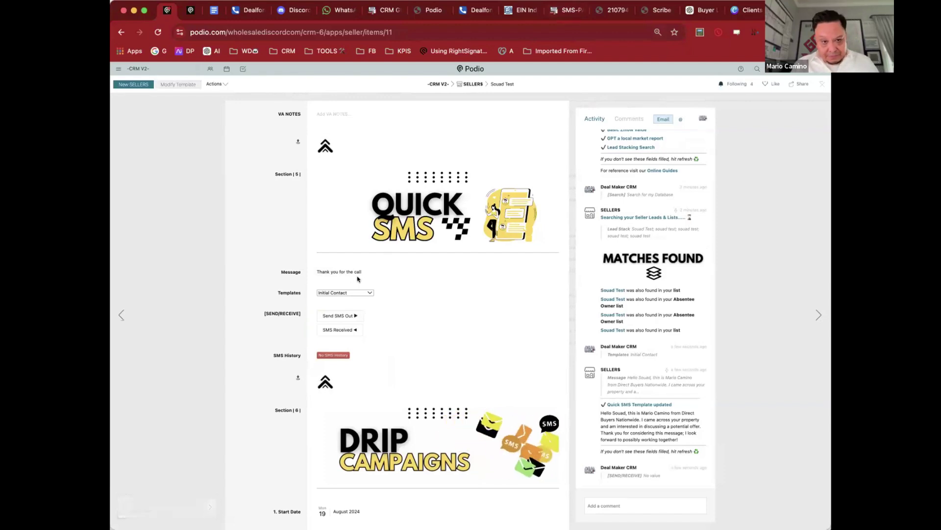
pyautogui.click(358, 292)
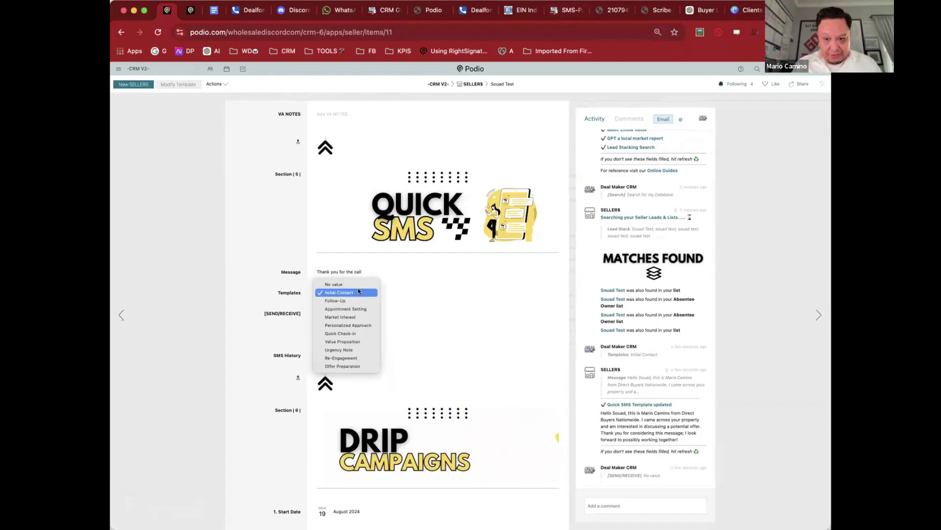
pyautogui.click(358, 292)
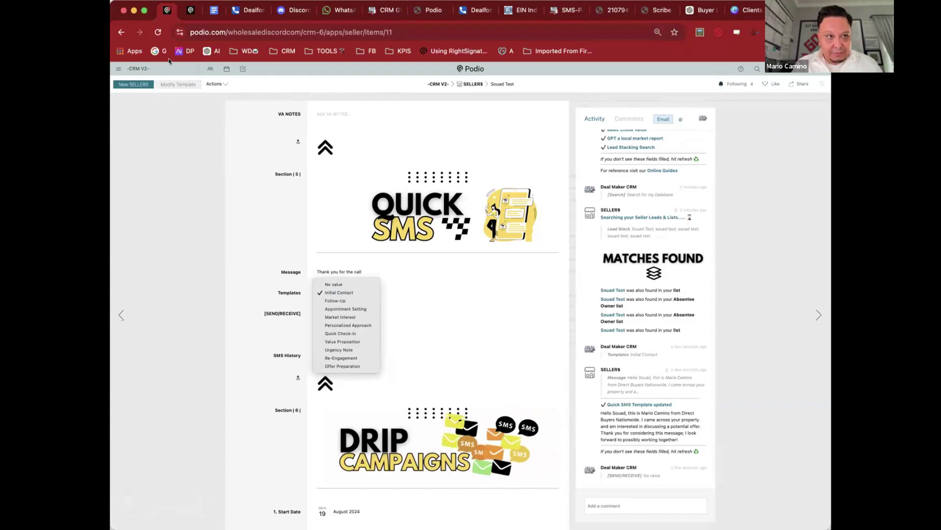
# Step: Reload to show the filled Initial Contact message and send it, which logs 'SMS Not Sent'
pyautogui.click(157, 33)
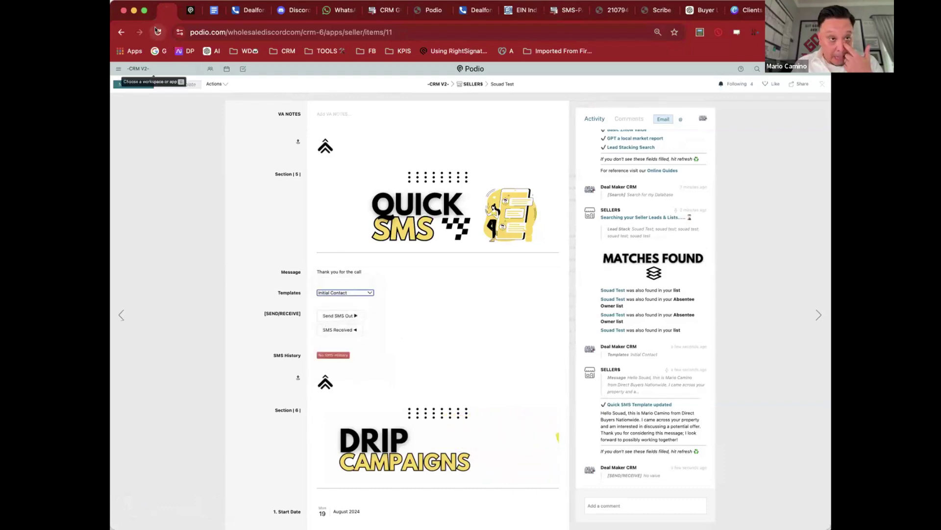
pyautogui.scroll(-2, 312, 290)
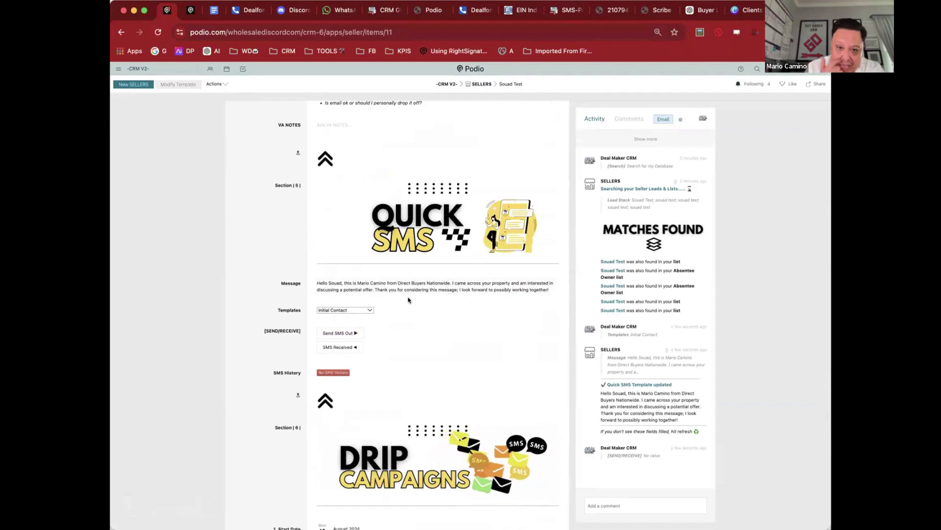
pyautogui.click(355, 333)
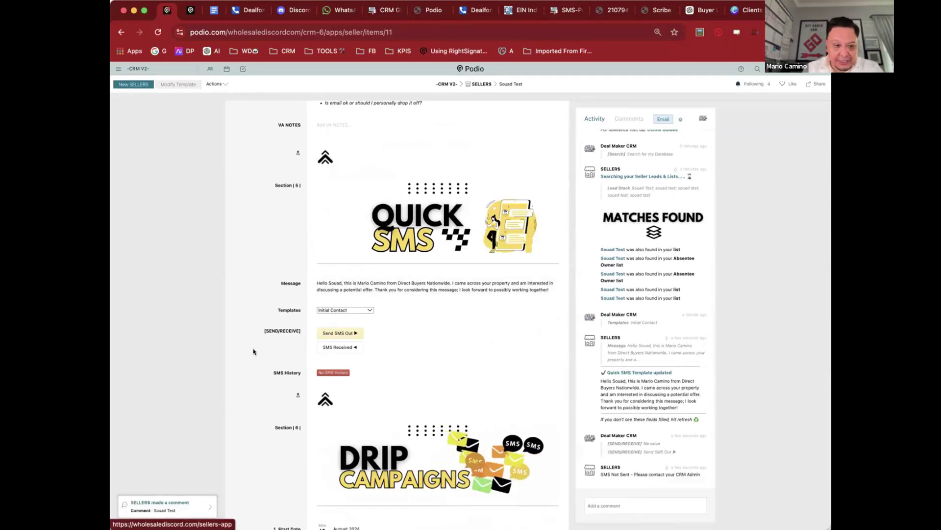
pyautogui.scroll(-5, 354, 343)
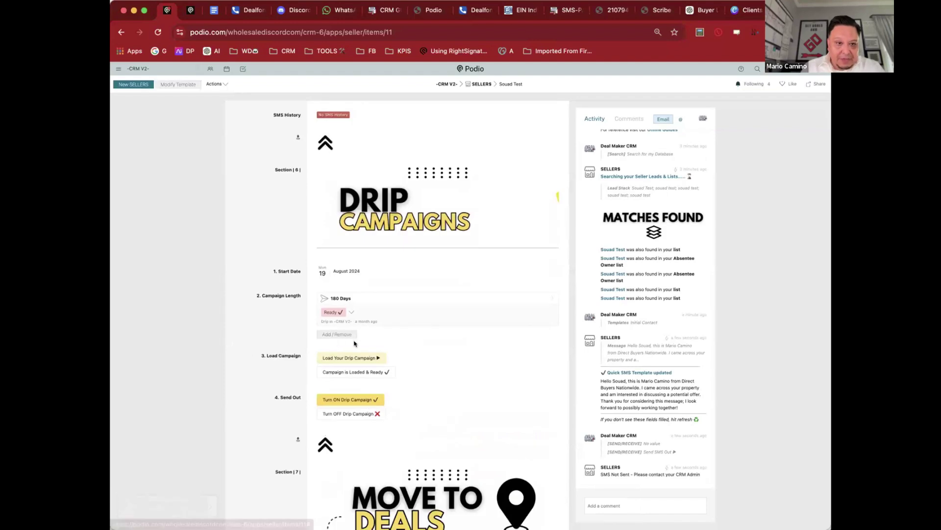
pyautogui.click(354, 358)
pyautogui.click(359, 399)
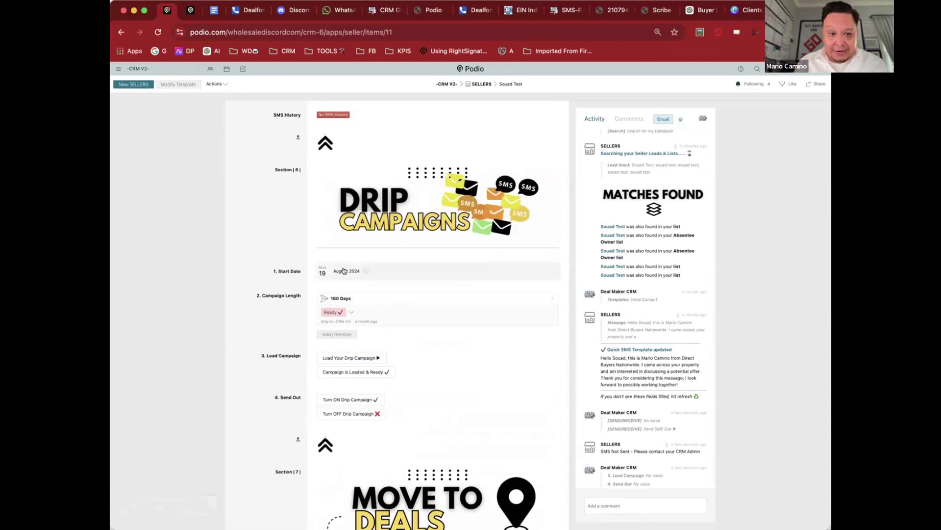
pyautogui.click(343, 334)
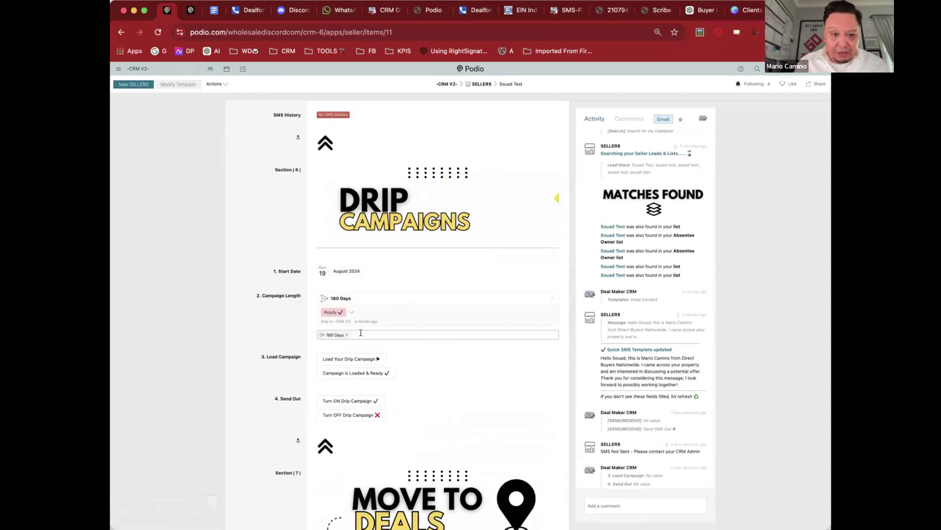
pyautogui.click(346, 335)
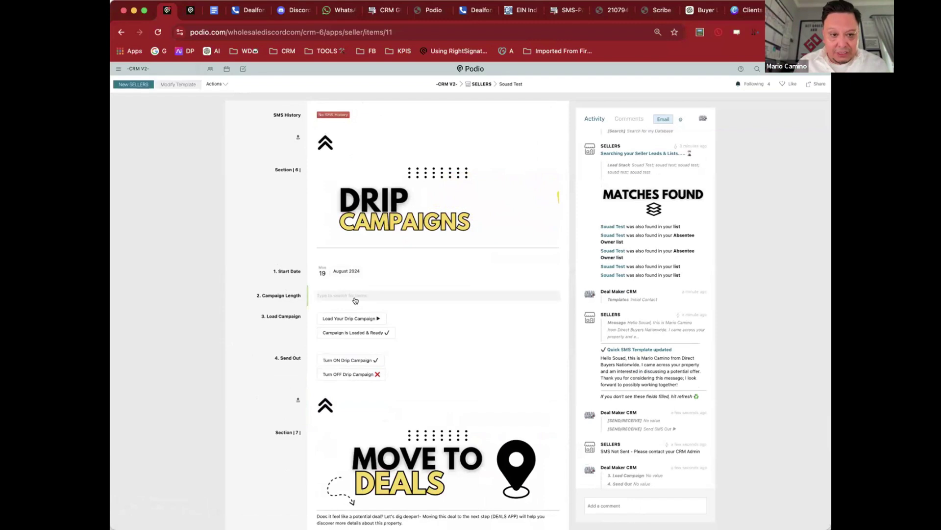
pyautogui.click(356, 300)
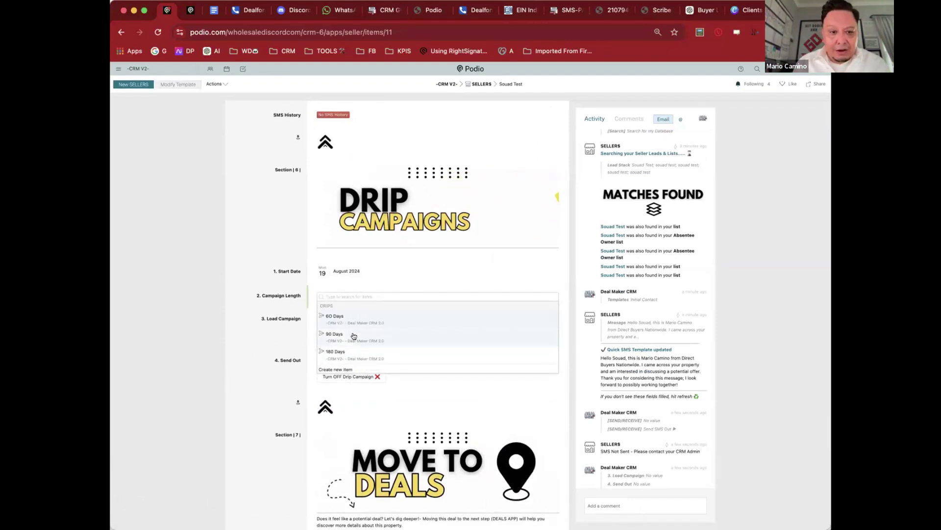
pyautogui.click(337, 352)
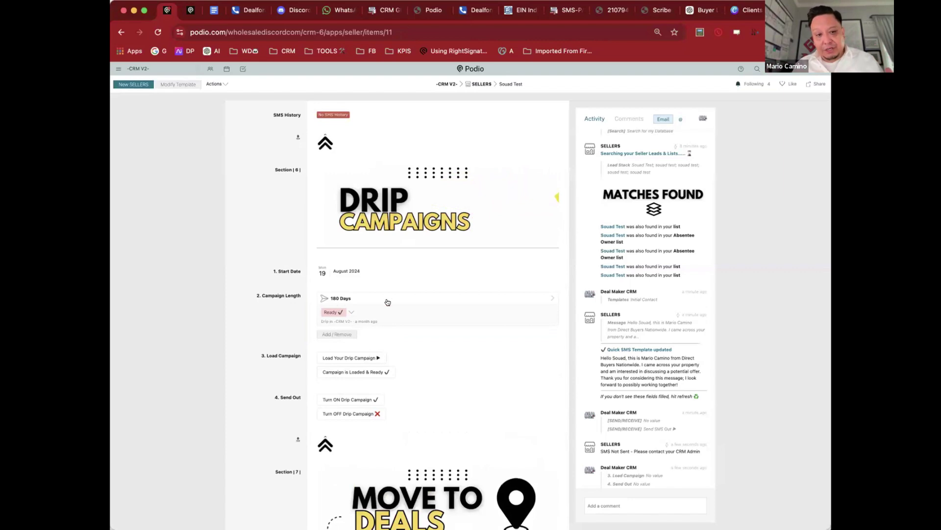
# Step: Open the 180 Days drip, view its Action 13 divorce-situations email, then go back
pyautogui.click(414, 303)
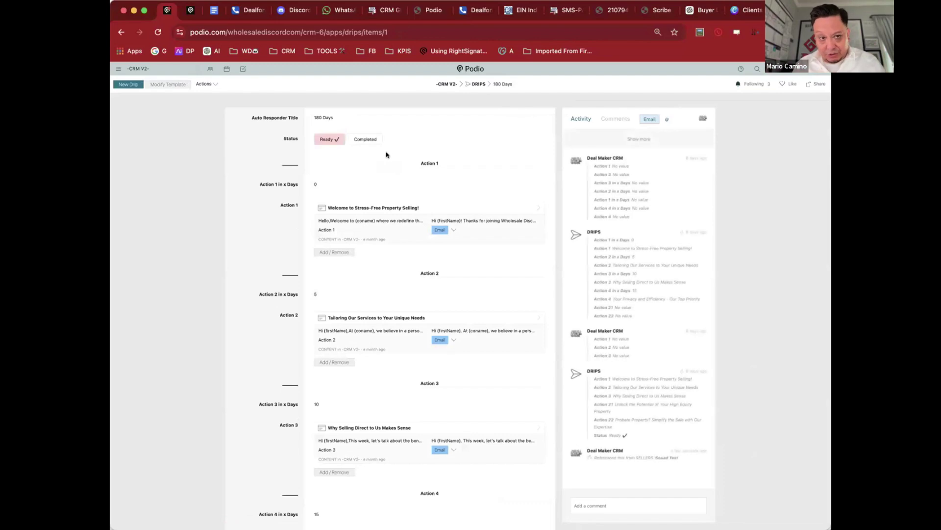
pyautogui.scroll(-12, 386, 155)
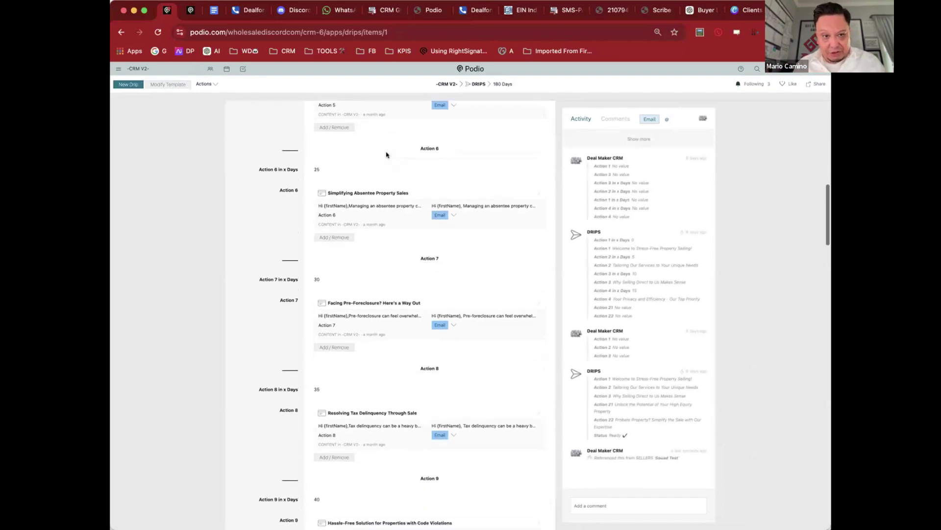
pyautogui.scroll(-2, 386, 155)
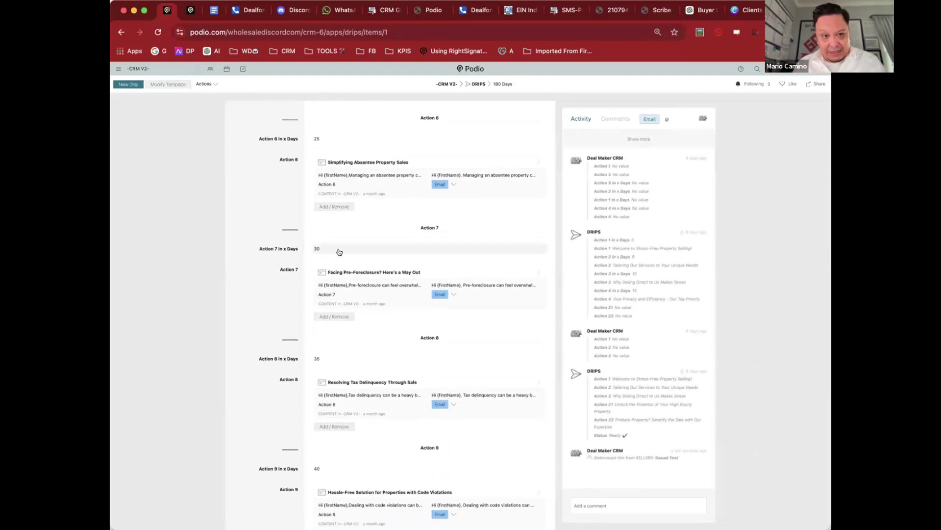
pyautogui.scroll(-4, 349, 251)
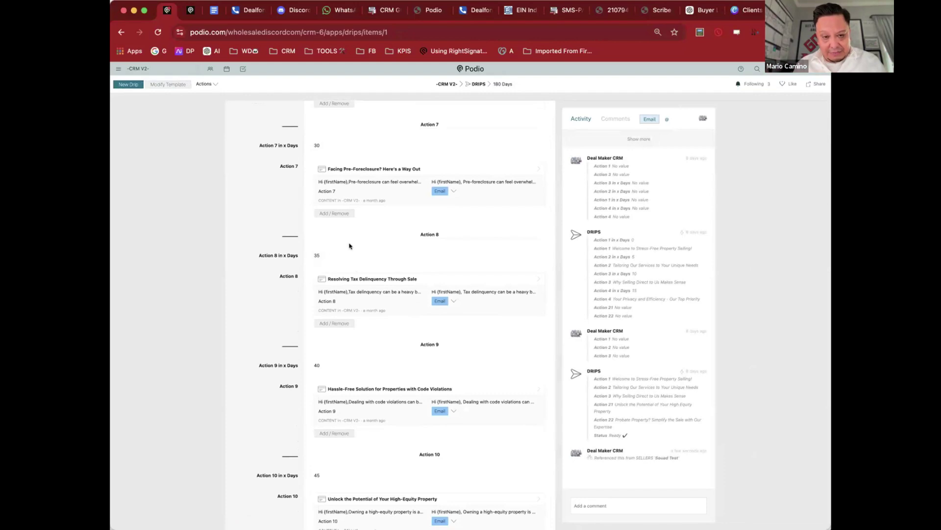
pyautogui.scroll(-13, 365, 283)
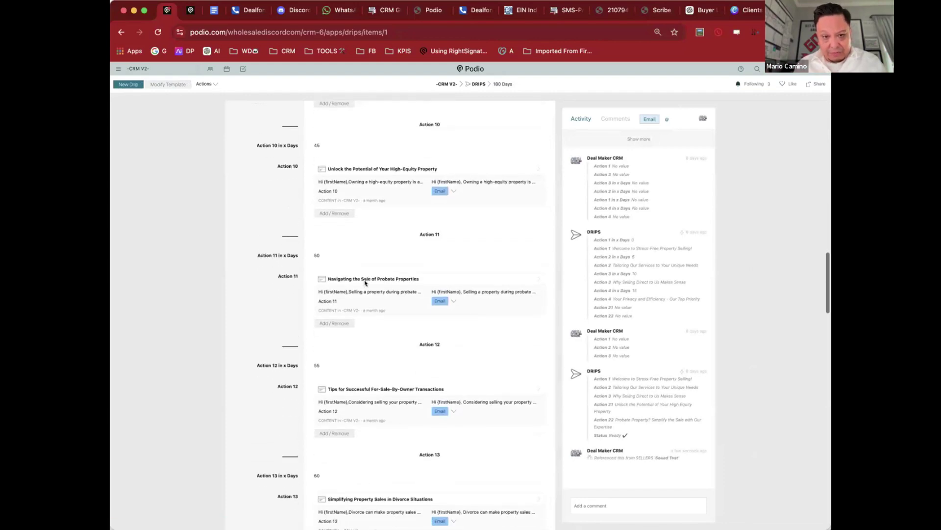
pyautogui.scroll(-4, 364, 284)
pyautogui.scroll(-5, 363, 283)
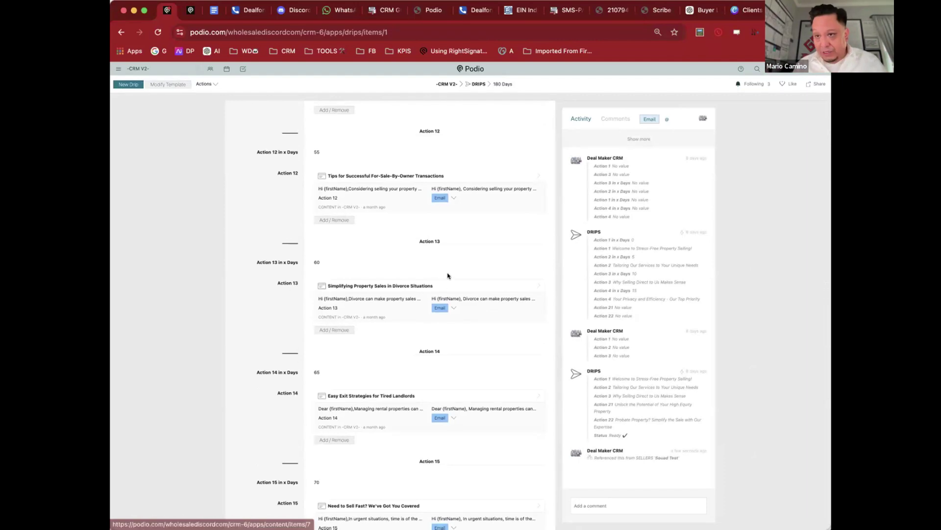
pyautogui.click(460, 288)
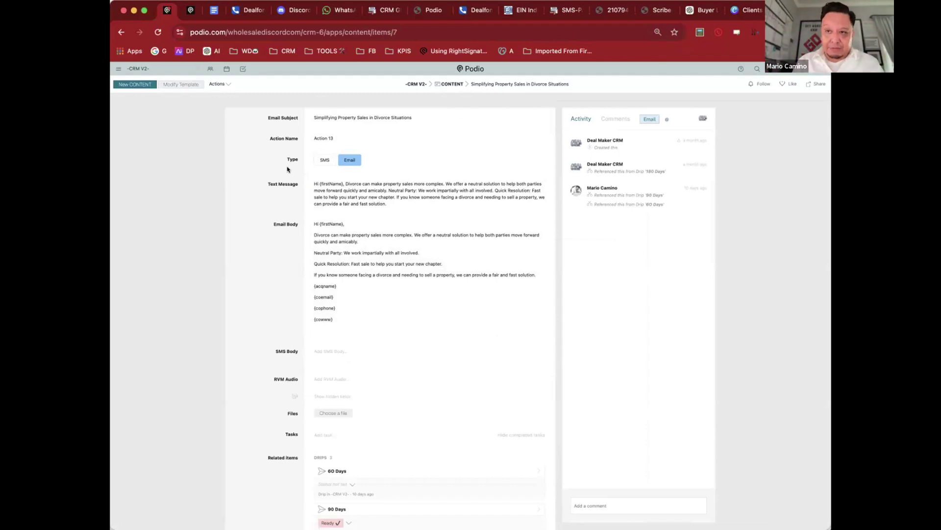
pyautogui.click(122, 32)
# Step: On the test seller's record, mark the drip campaign loaded and ready and turn it on
pyautogui.click(122, 32)
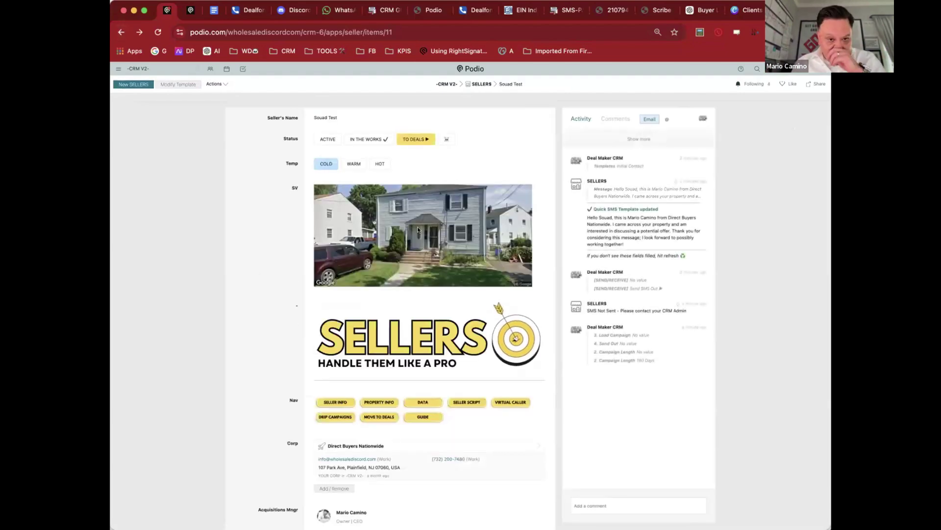
pyautogui.scroll(-15, 419, 229)
pyautogui.scroll(-15, 418, 229)
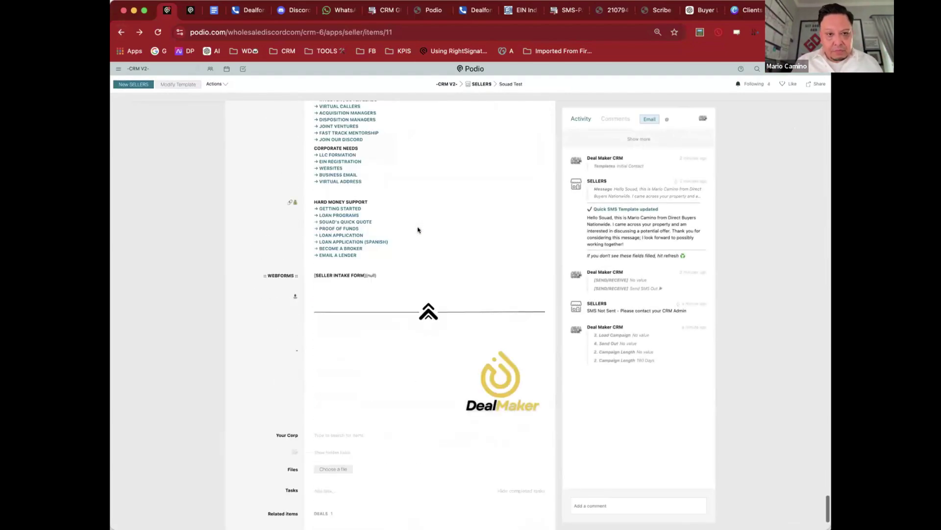
pyautogui.scroll(2, 418, 229)
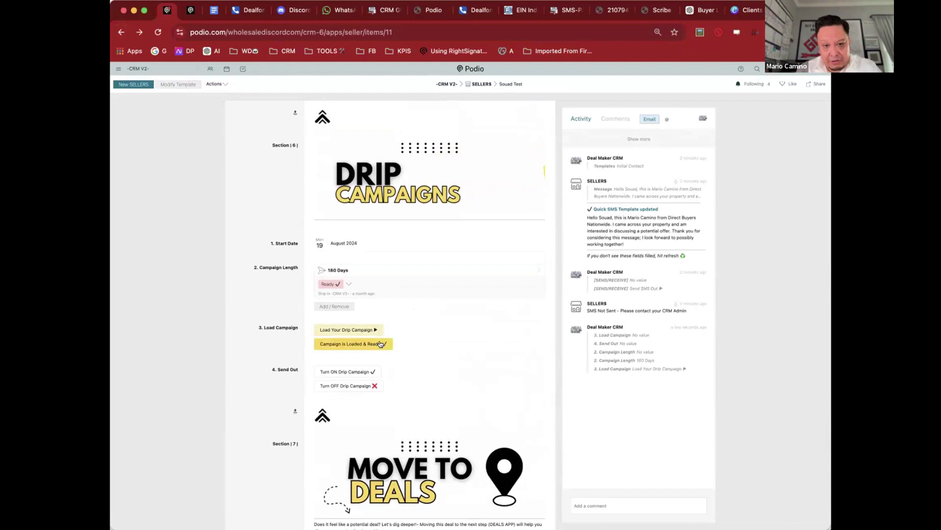
pyautogui.click(380, 344)
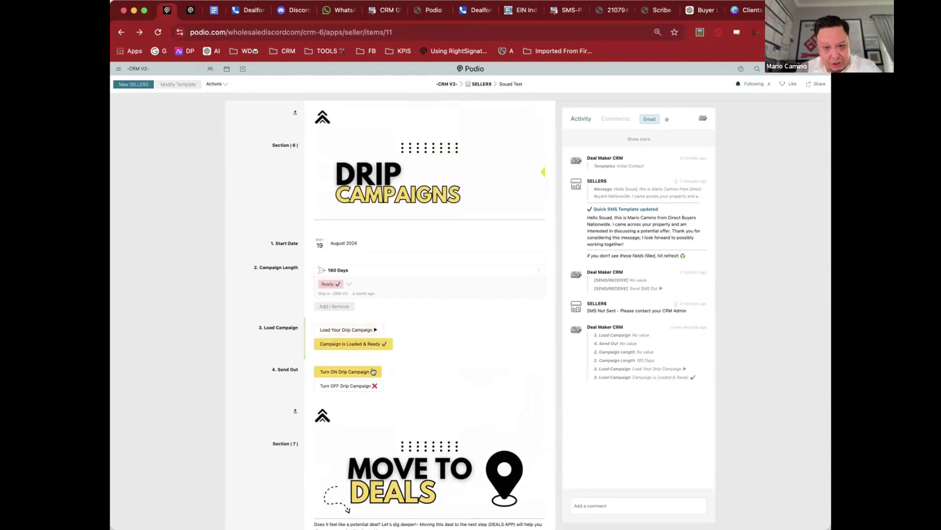
pyautogui.click(373, 372)
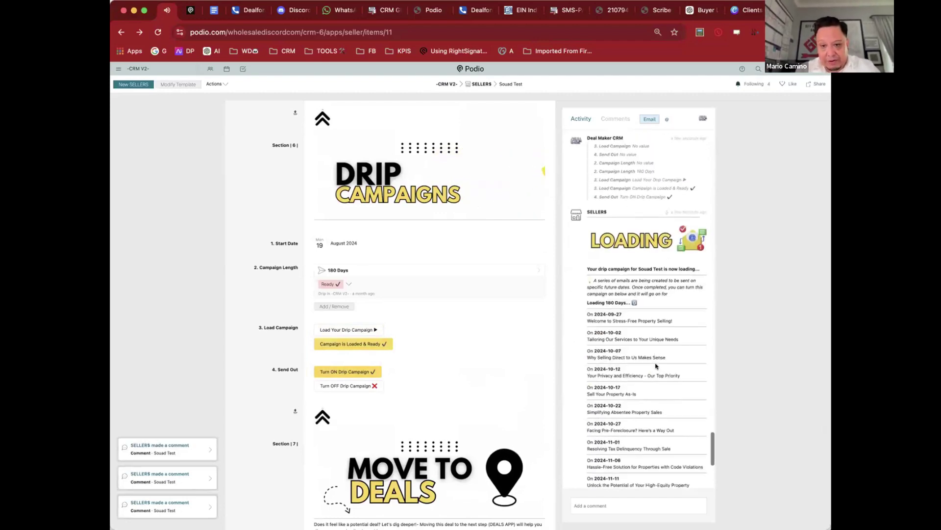
# Step: Review the activity feed, highlighting the first scheduled send date and email subject line
pyautogui.scroll(-1, 656, 366)
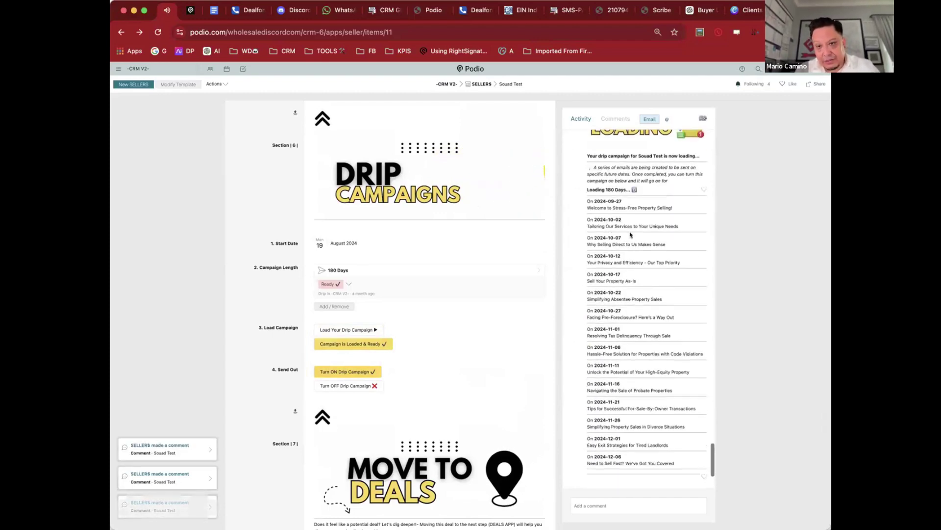
pyautogui.doubleClick(594, 200)
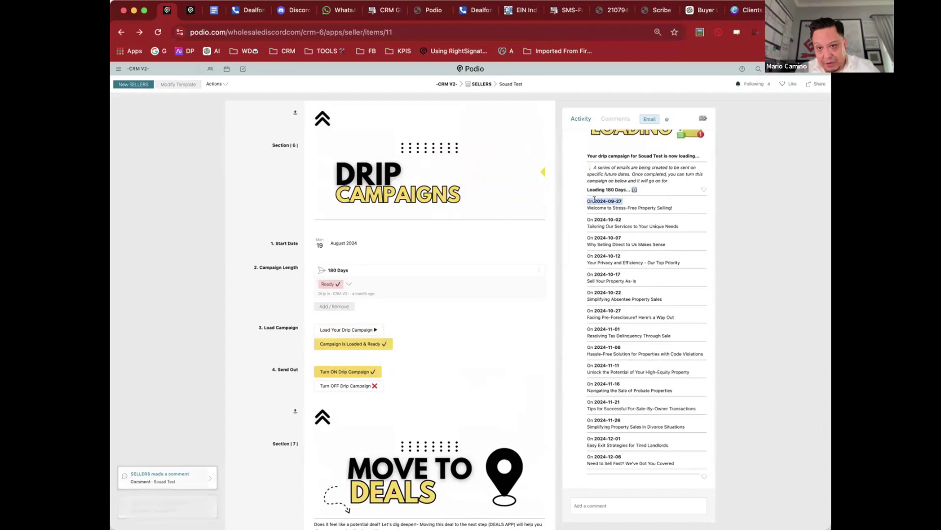
pyautogui.tripleClick(594, 207)
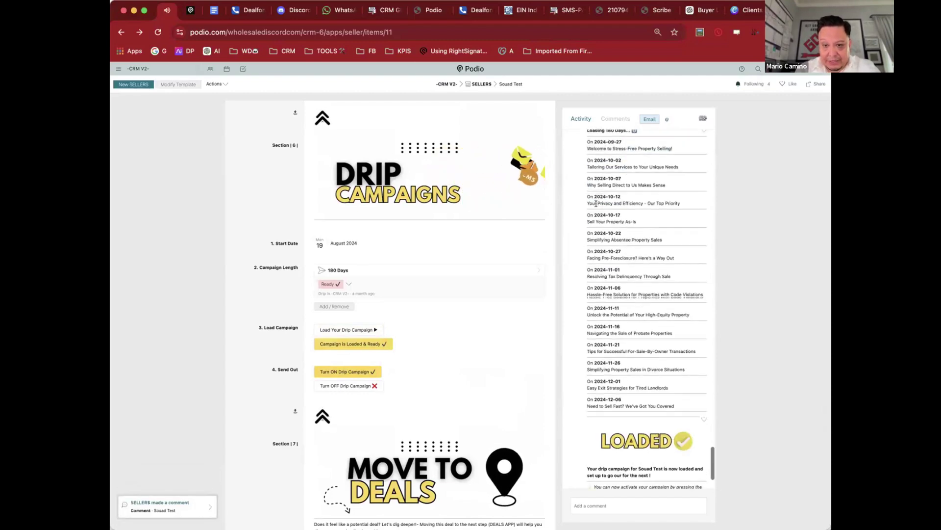
pyautogui.scroll(-3, 596, 204)
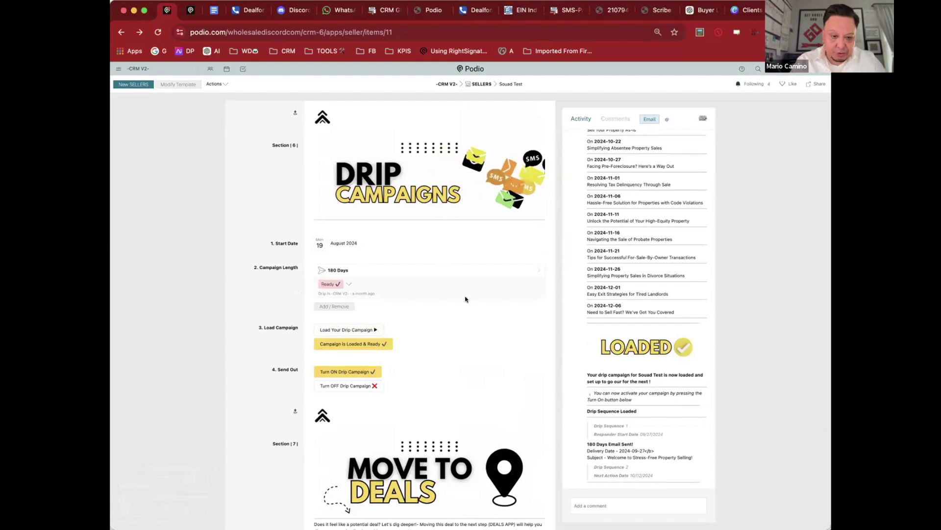
pyautogui.scroll(-3, 465, 299)
pyautogui.scroll(-2, 465, 299)
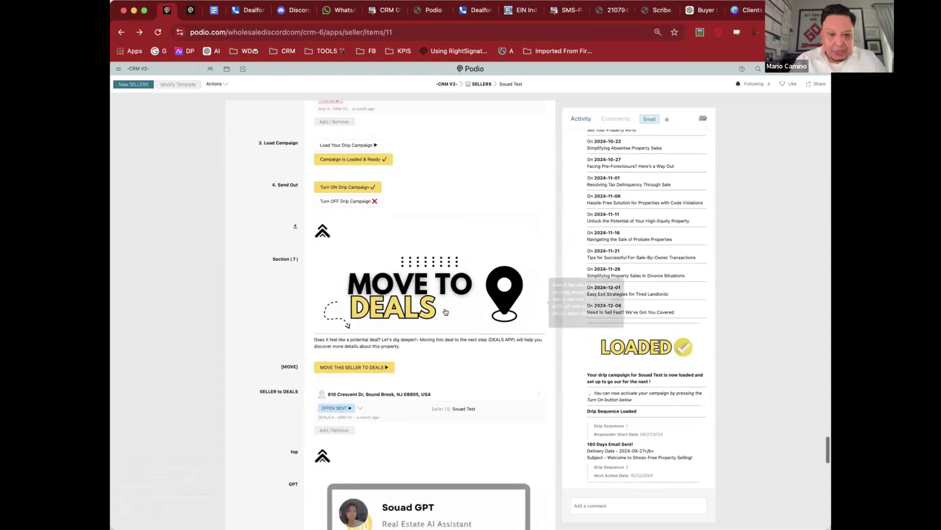
pyautogui.click(347, 368)
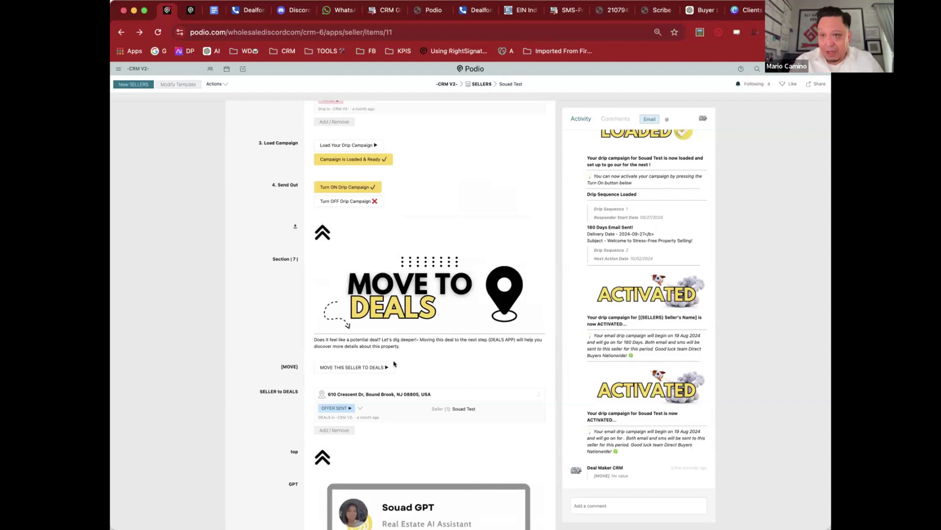
pyautogui.click(374, 366)
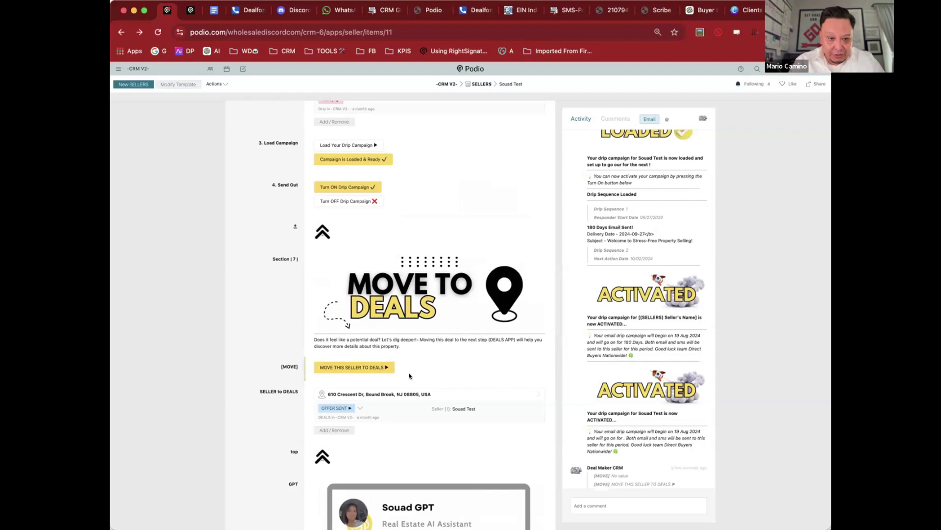
pyautogui.click(434, 393)
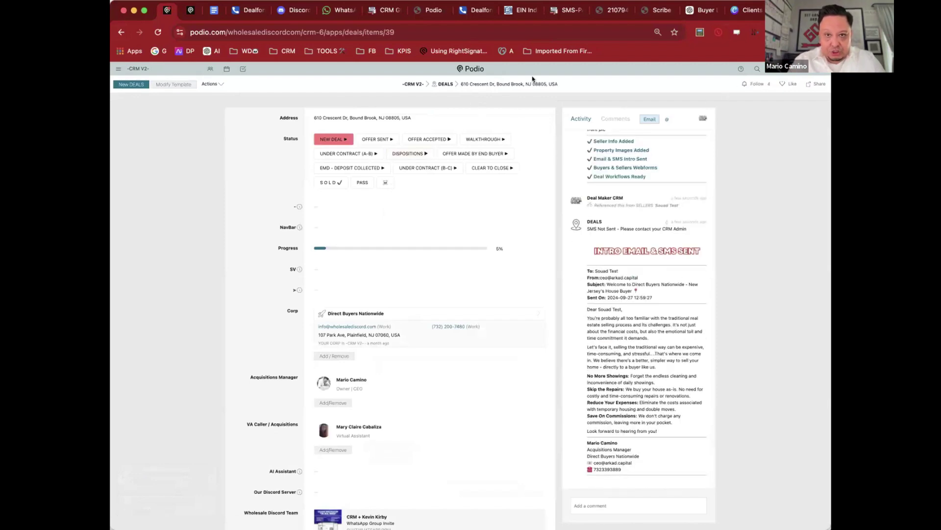
# Step: Go from the deal record to the DEALS board showing 39 deals by stage
pyautogui.click(443, 84)
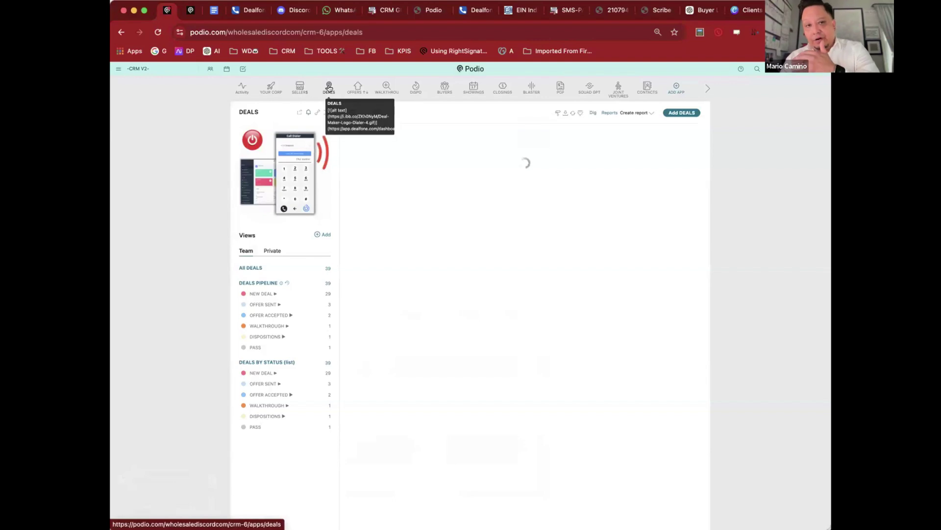
pyautogui.click(329, 88)
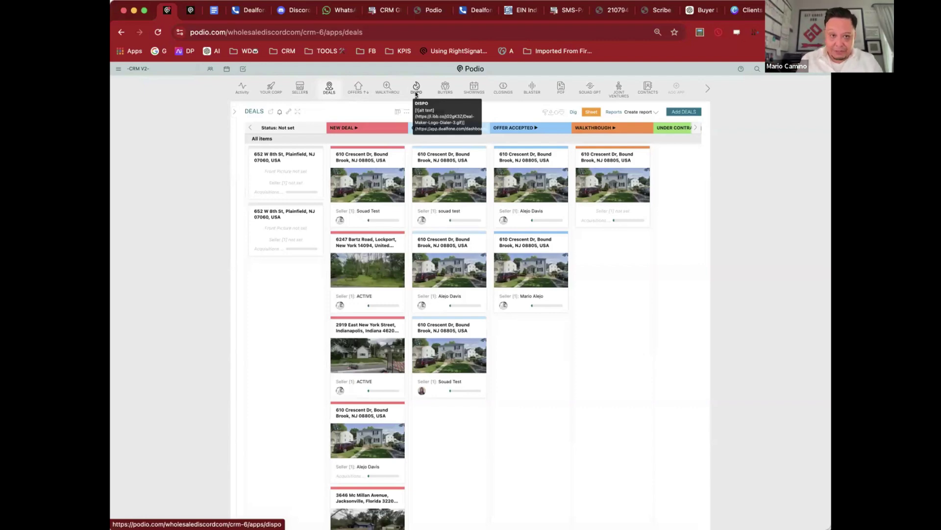
pyautogui.click(371, 185)
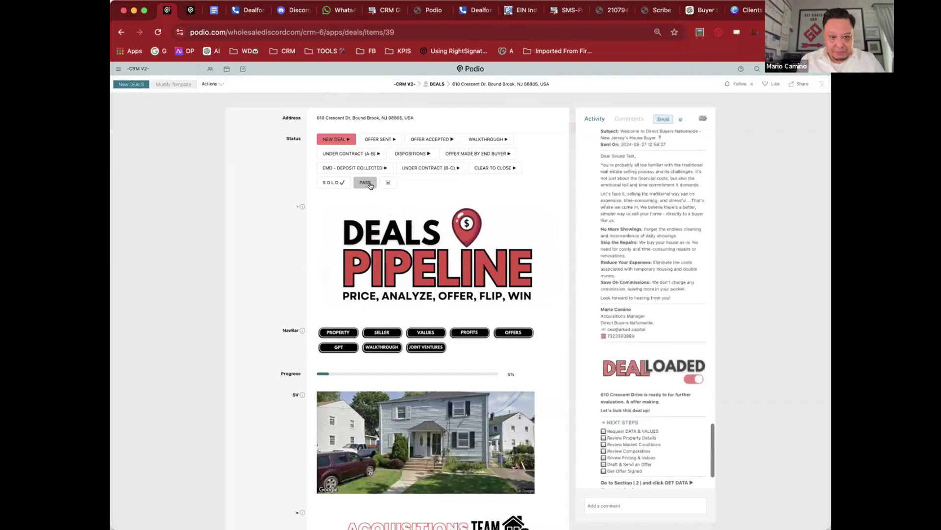
pyautogui.scroll(-1, 562, 224)
pyautogui.scroll(-7, 274, 235)
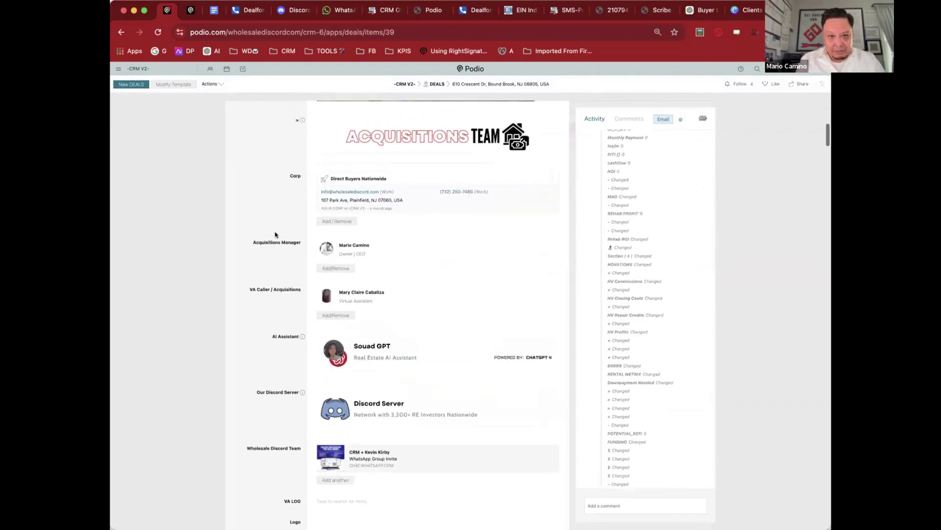
pyautogui.scroll(1, 273, 235)
pyautogui.scroll(-2, 275, 235)
pyautogui.scroll(-3, 275, 235)
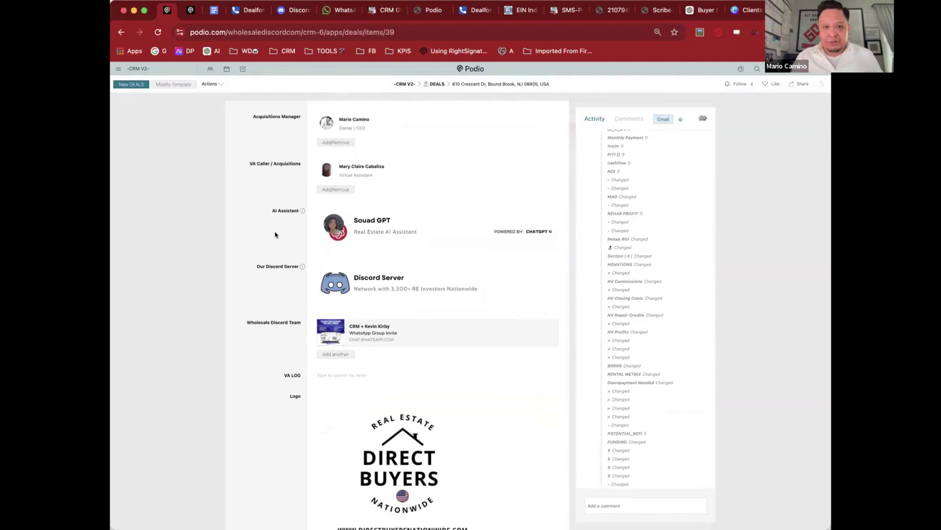
pyautogui.scroll(-10, 275, 235)
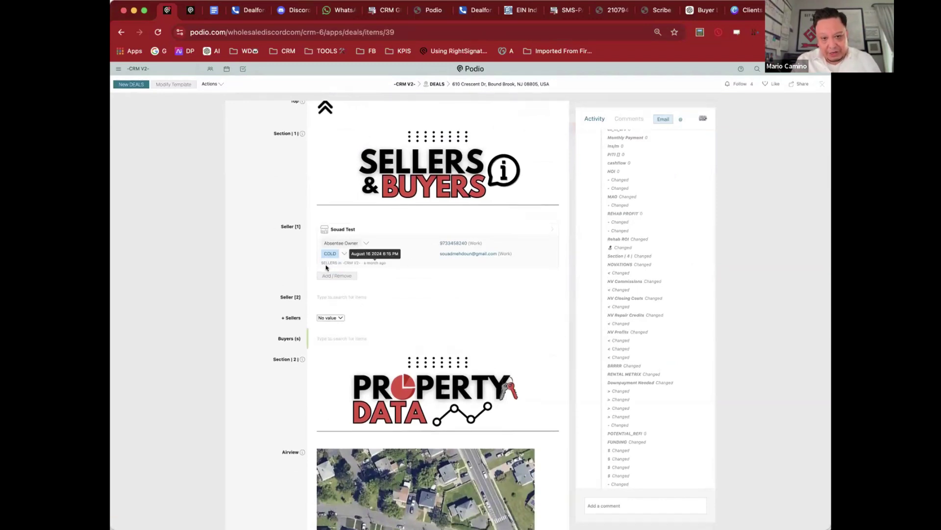
pyautogui.scroll(-5, 326, 267)
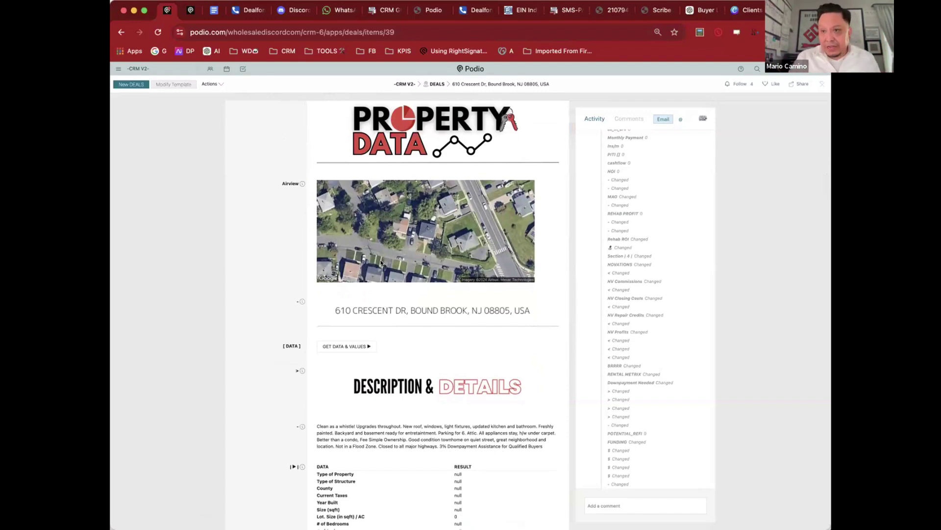
# Step: Request property data, then reload so Somerset County, $6,121 taxes, 928 sqft and $391,647.06 ARV appear
pyautogui.click(346, 346)
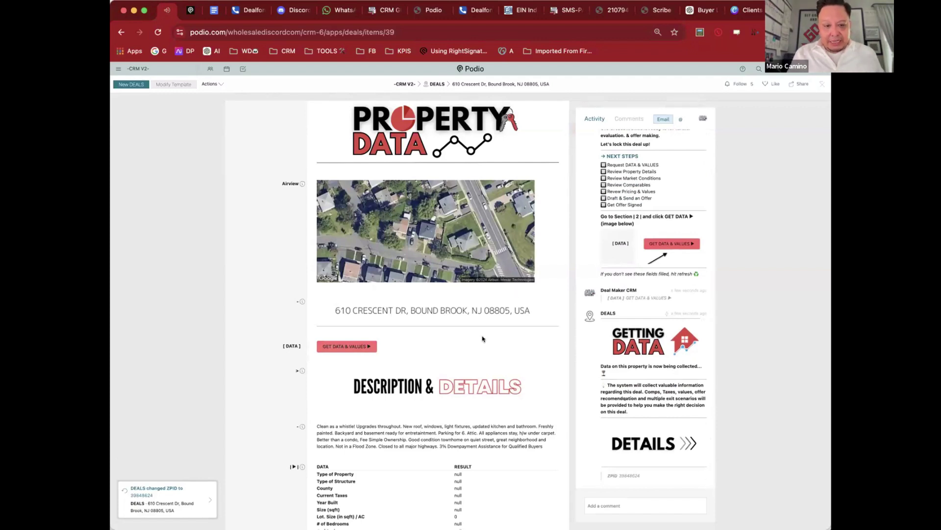
pyautogui.scroll(-5, 482, 338)
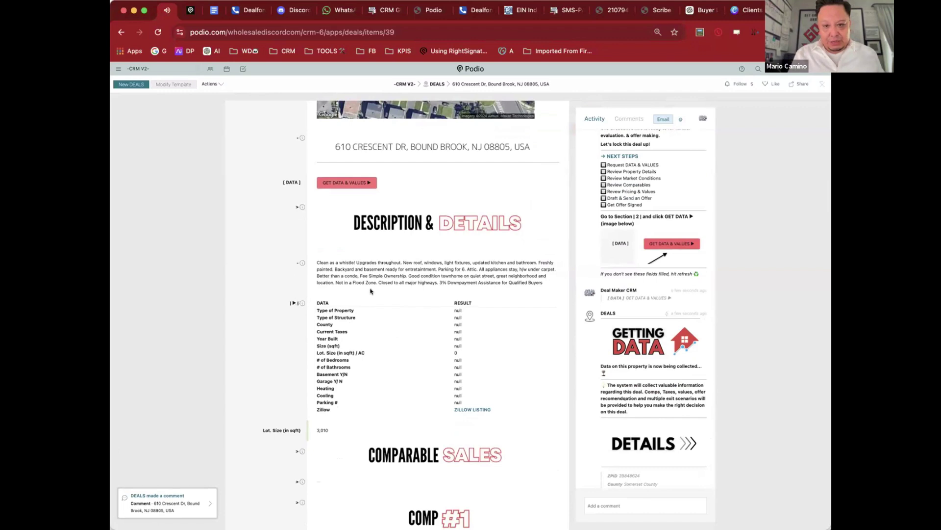
pyautogui.scroll(-1, 638, 416)
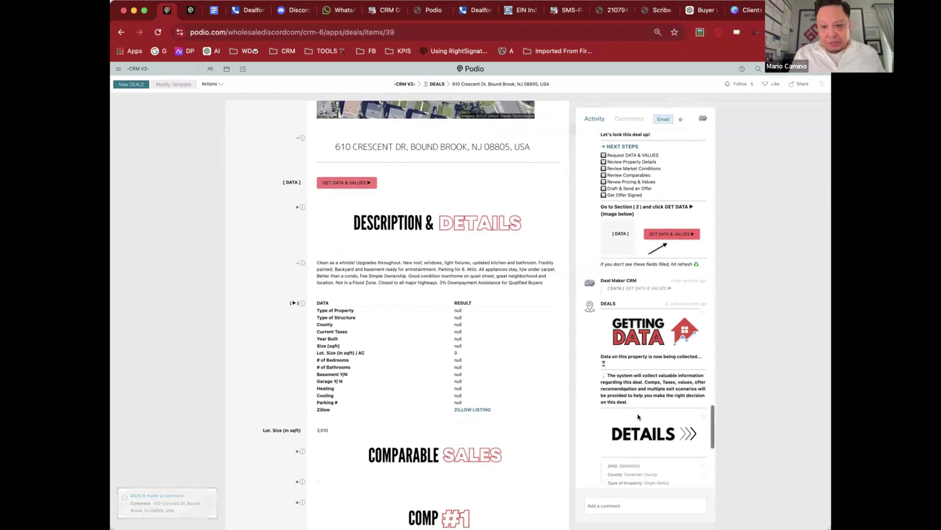
pyautogui.scroll(-6, 638, 417)
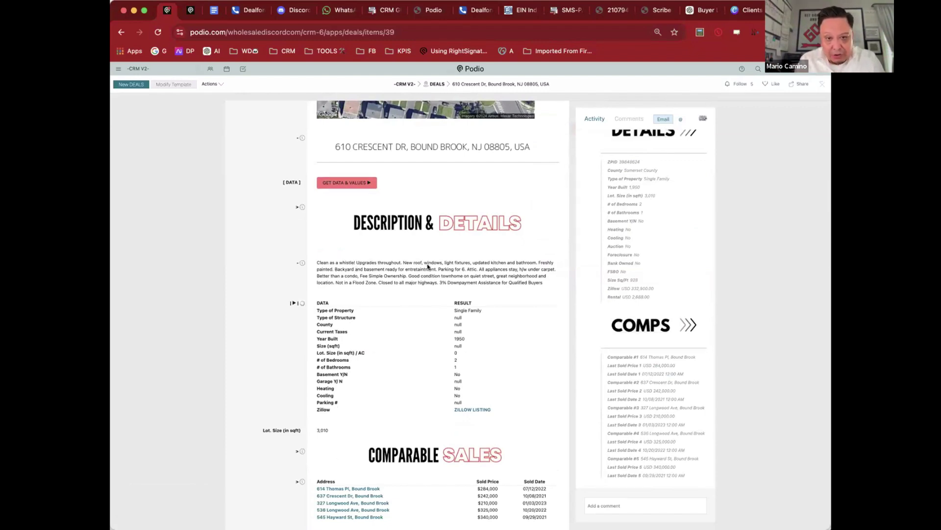
pyautogui.scroll(-2, 427, 266)
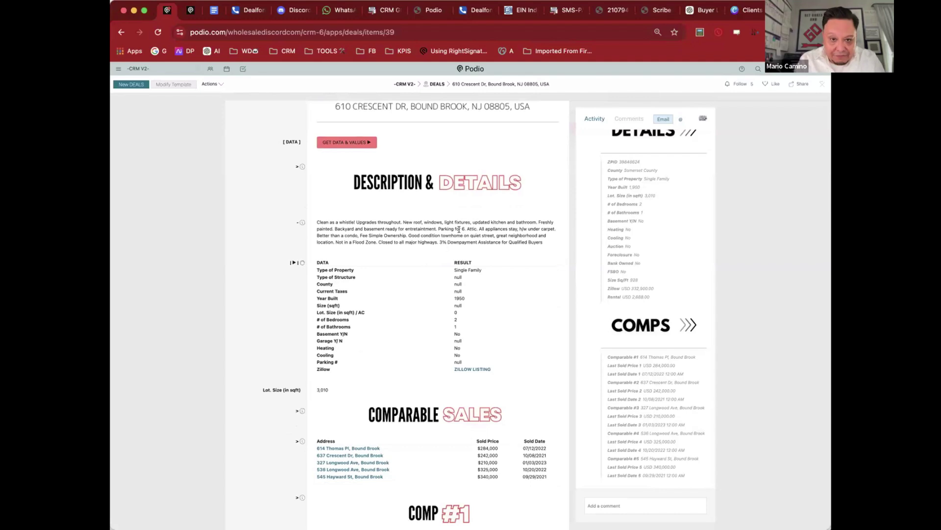
pyautogui.scroll(-3, 492, 224)
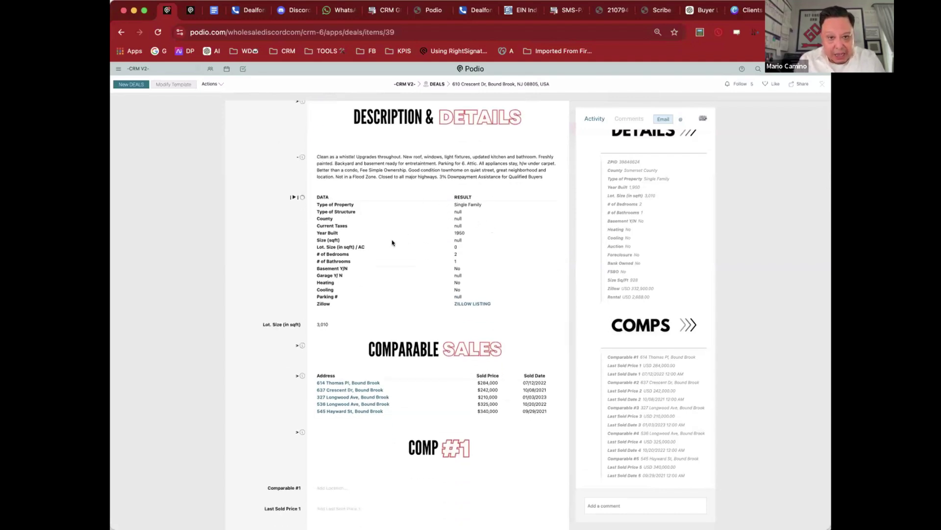
pyautogui.click(158, 31)
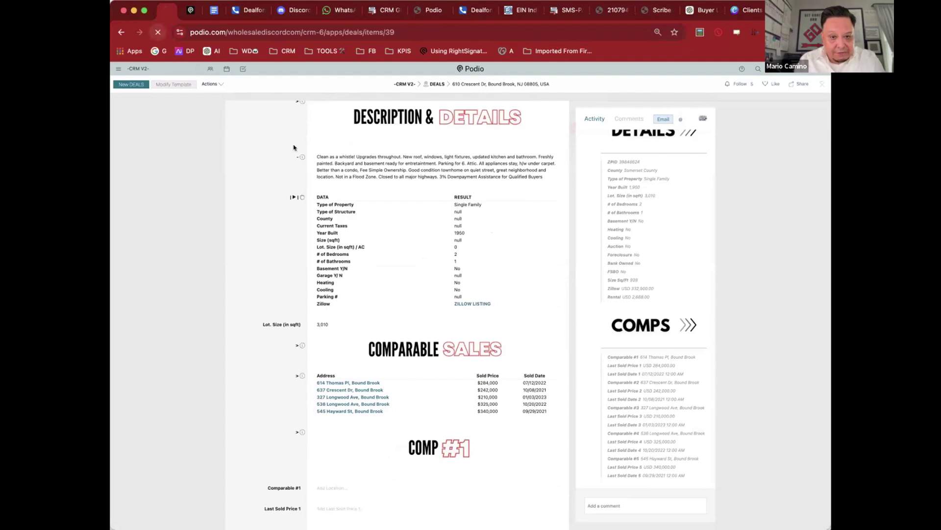
pyautogui.scroll(-4, 401, 221)
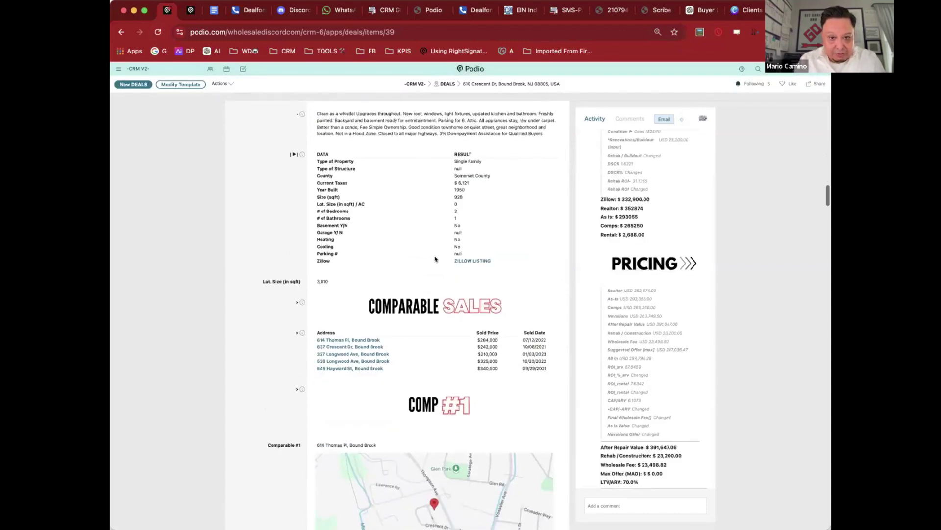
pyautogui.click(478, 261)
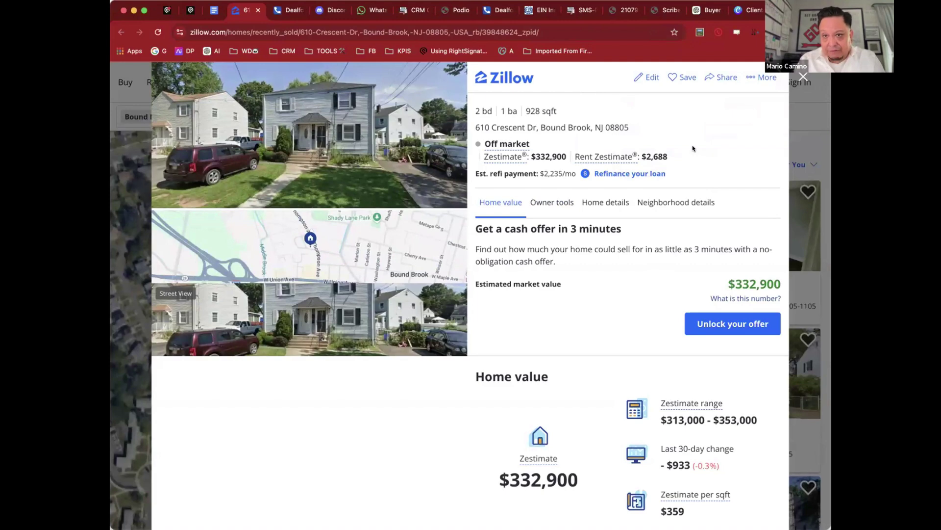
pyautogui.scroll(-3, 615, 330)
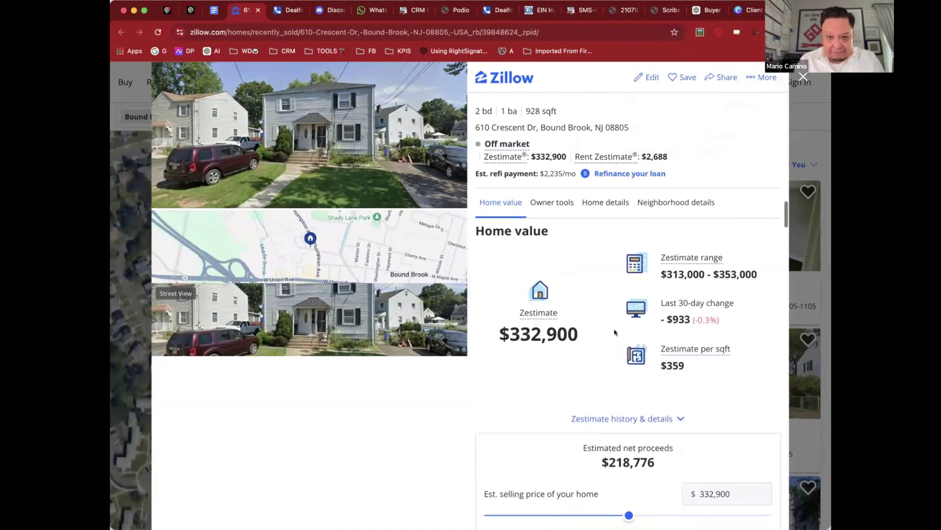
pyautogui.click(165, 10)
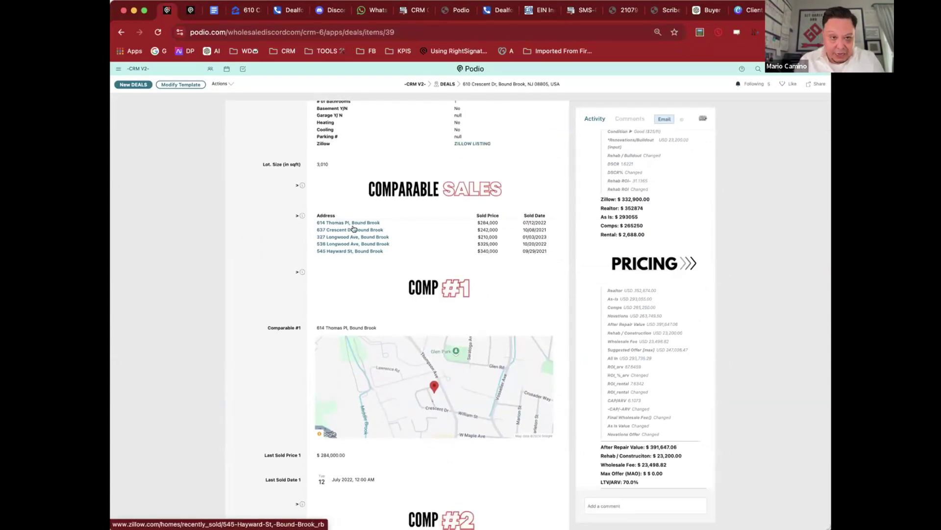
pyautogui.click(359, 243)
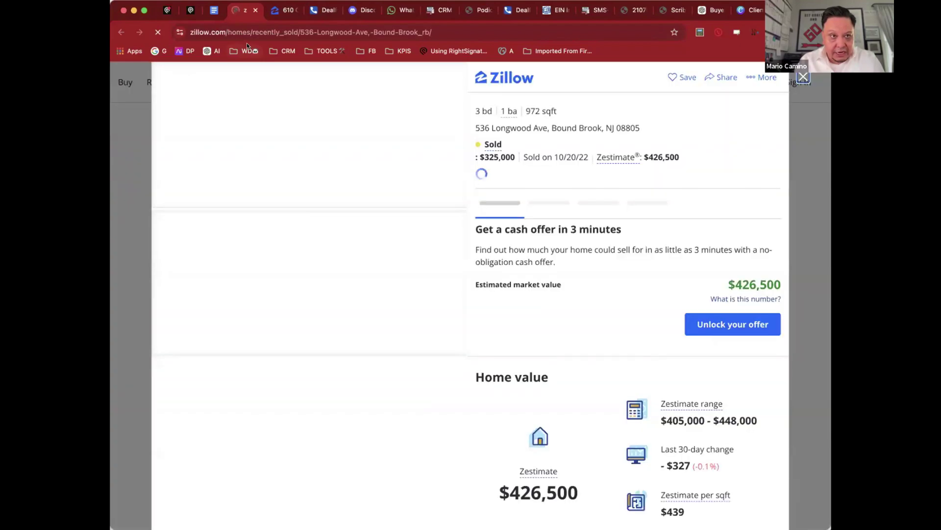
pyautogui.scroll(-2, 535, 248)
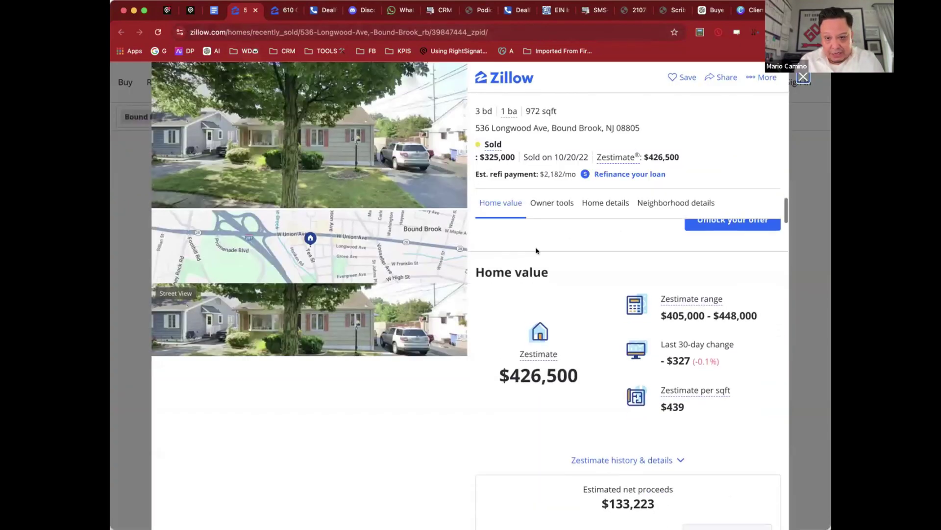
pyautogui.click(355, 158)
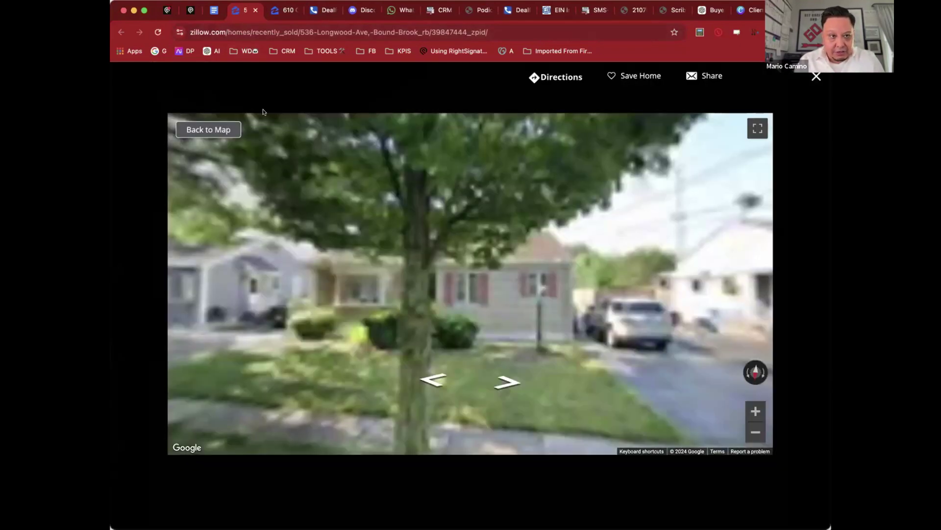
pyautogui.press('Escape')
pyautogui.press('super+1')
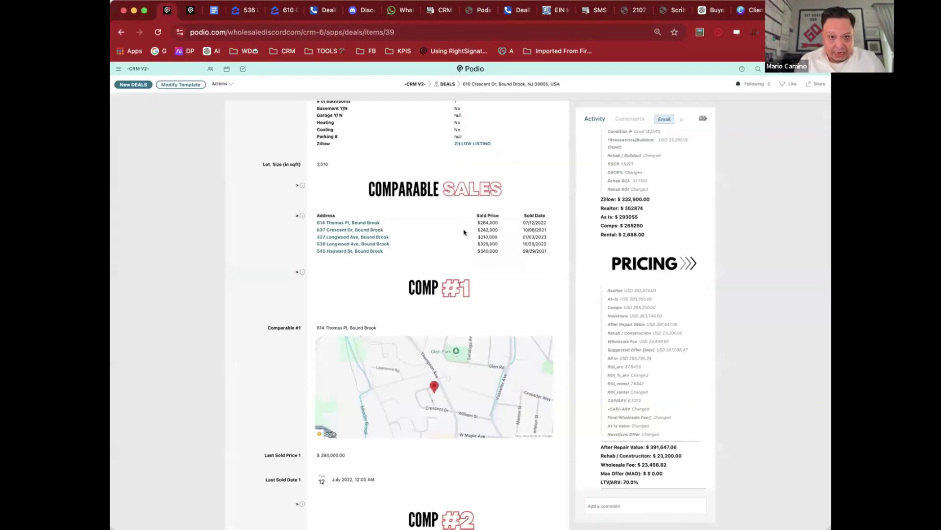
# Step: Scroll past the Comp #1–#5 maps to Tax History, Distress Levels and Market Conditions
pyautogui.scroll(-5, 446, 226)
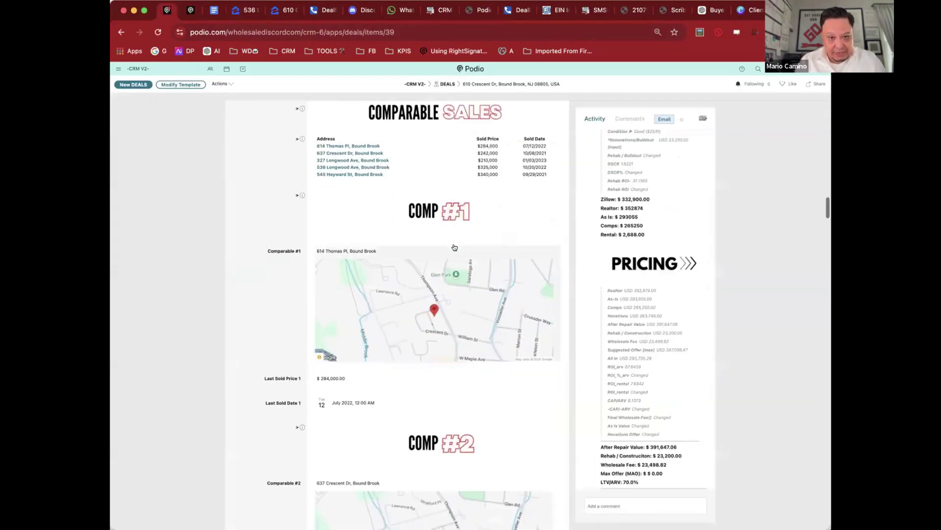
pyautogui.scroll(-8, 444, 197)
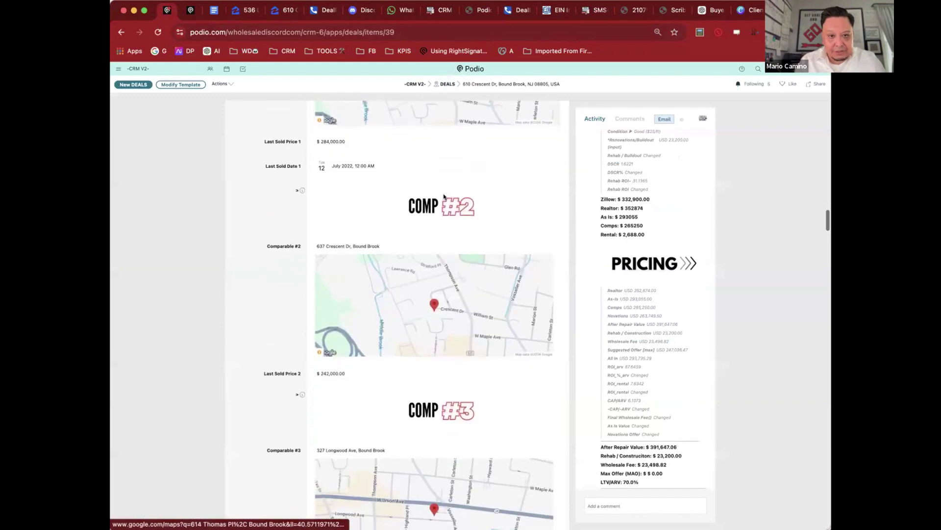
pyautogui.scroll(-4, 444, 197)
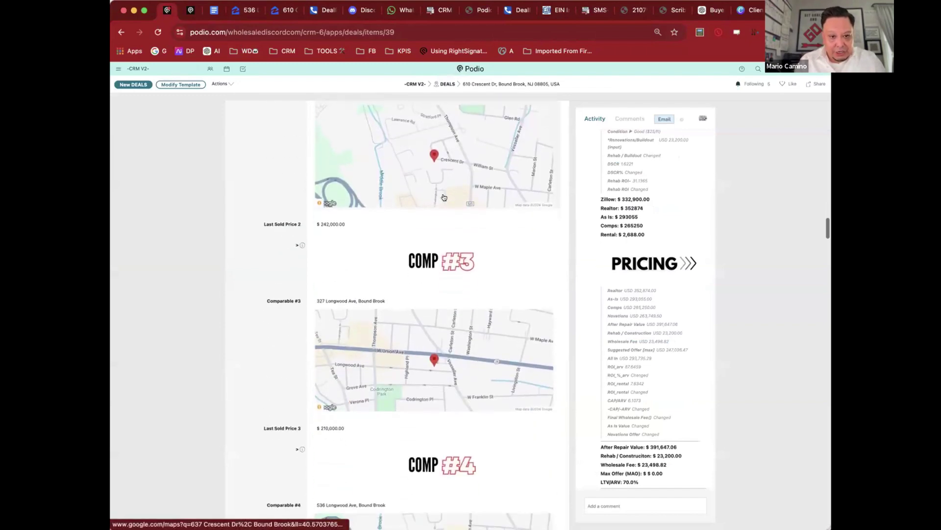
pyautogui.scroll(-13, 461, 249)
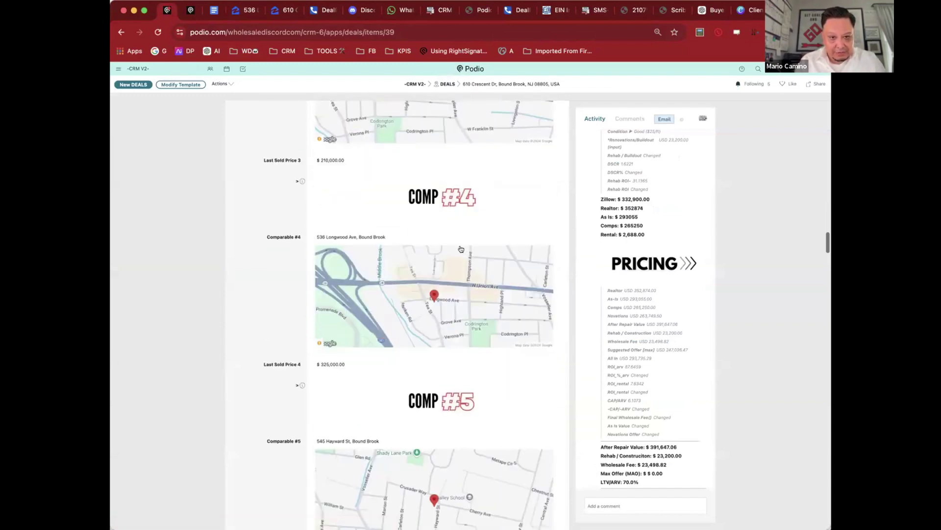
pyautogui.moveTo(410, 296)
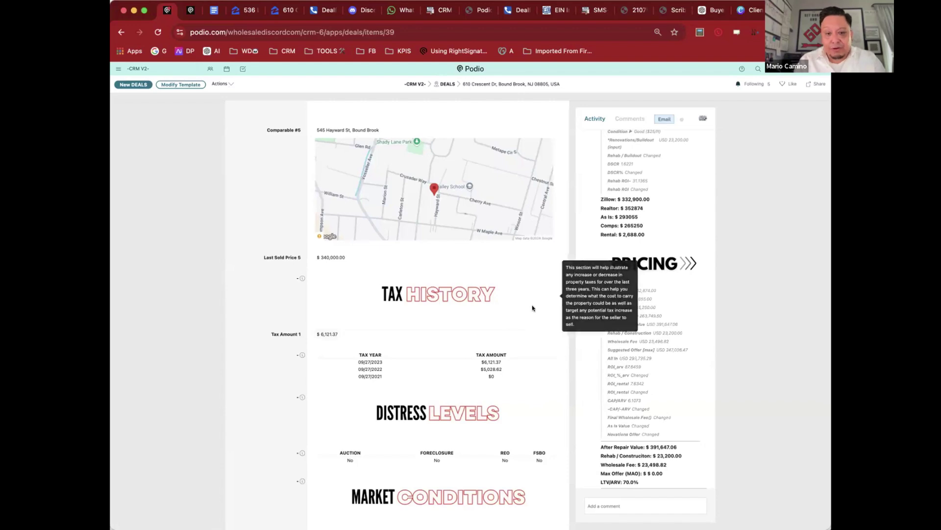
pyautogui.scroll(-3, 532, 308)
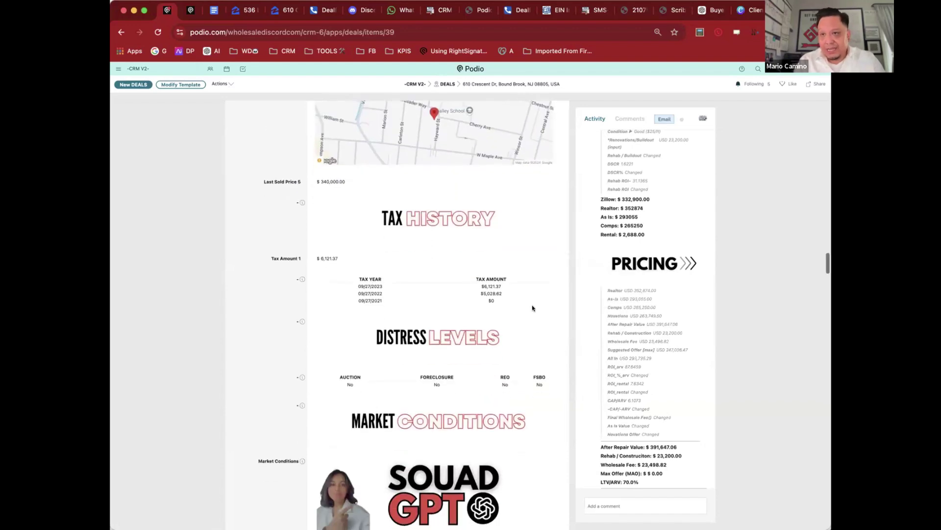
pyautogui.scroll(-1, 533, 308)
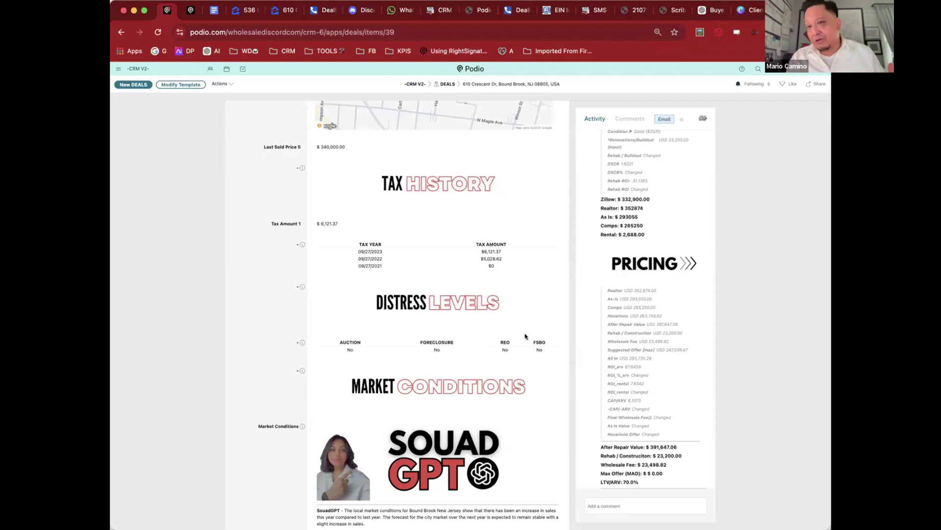
# Step: Scroll past Market Conditions, Deal Variables and Suggested Values to Fix & Flip Pricing and the LTV Risk Bar
pyautogui.scroll(-5, 526, 336)
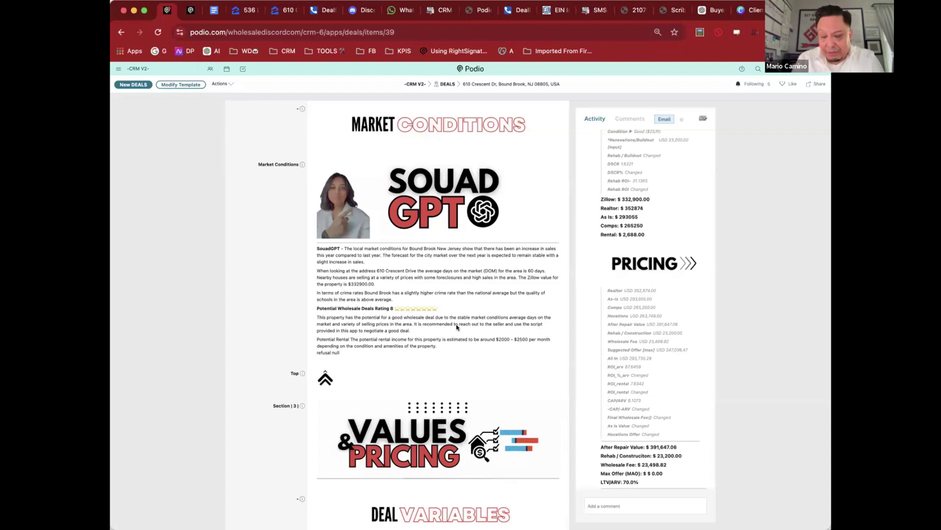
pyautogui.scroll(-2, 457, 327)
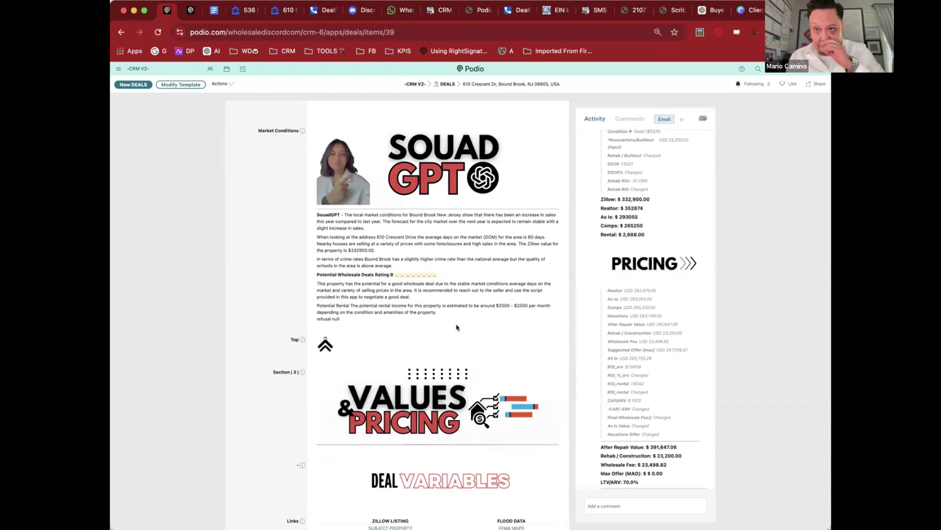
pyautogui.scroll(-5, 457, 327)
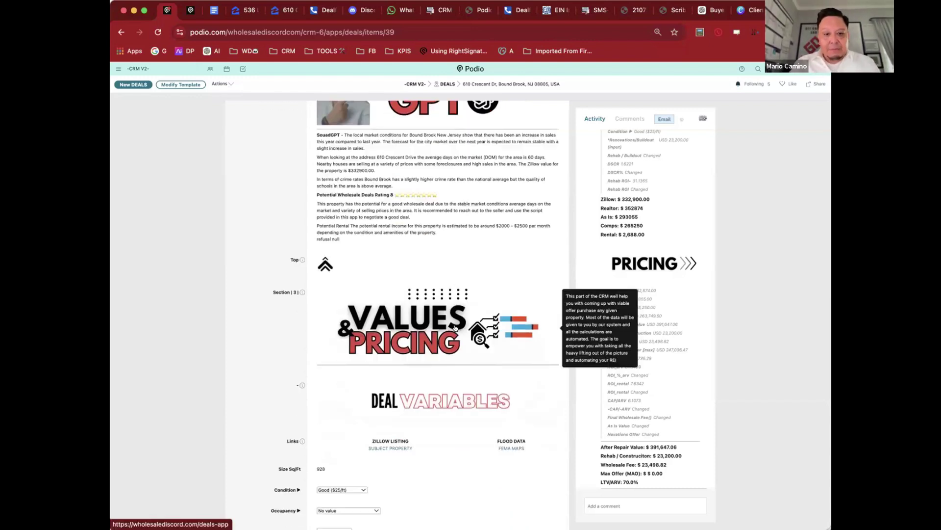
pyautogui.scroll(-2, 455, 328)
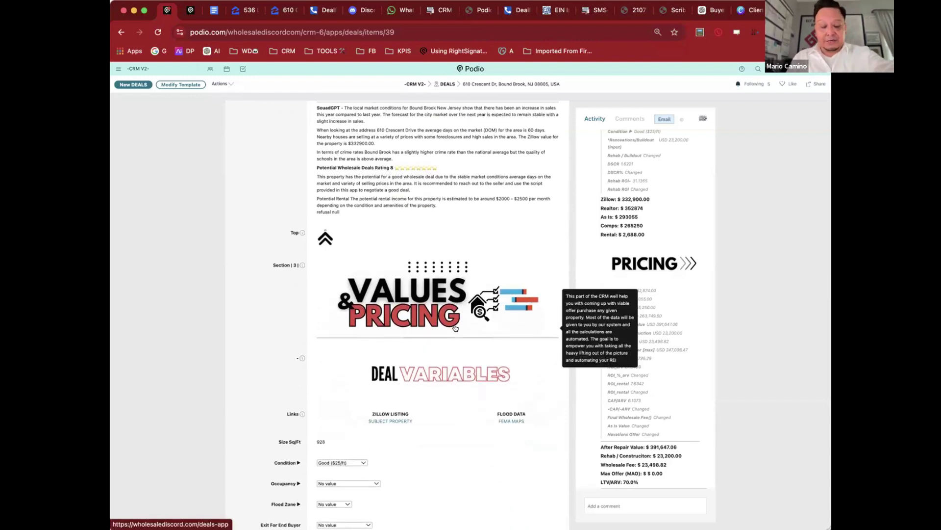
pyautogui.scroll(-2, 455, 328)
pyautogui.scroll(-5, 455, 328)
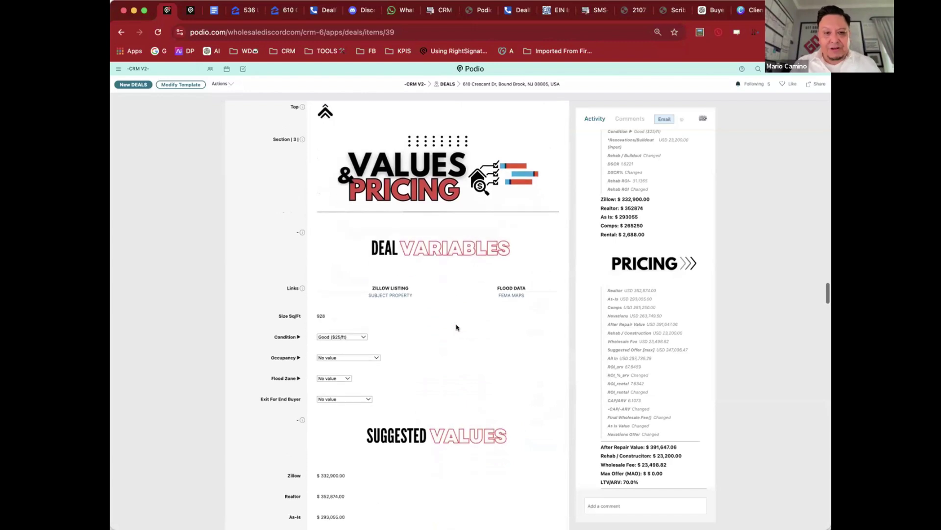
pyautogui.scroll(-1, 457, 327)
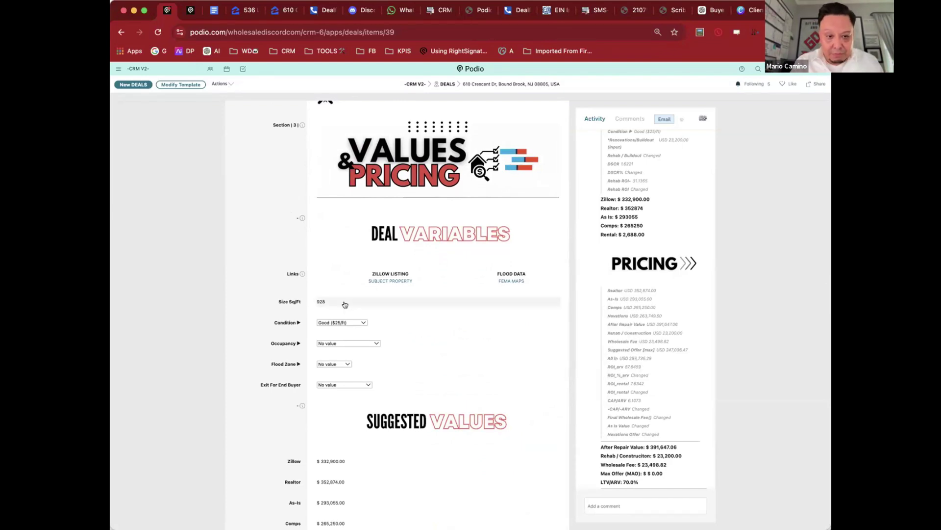
pyautogui.scroll(-2, 365, 305)
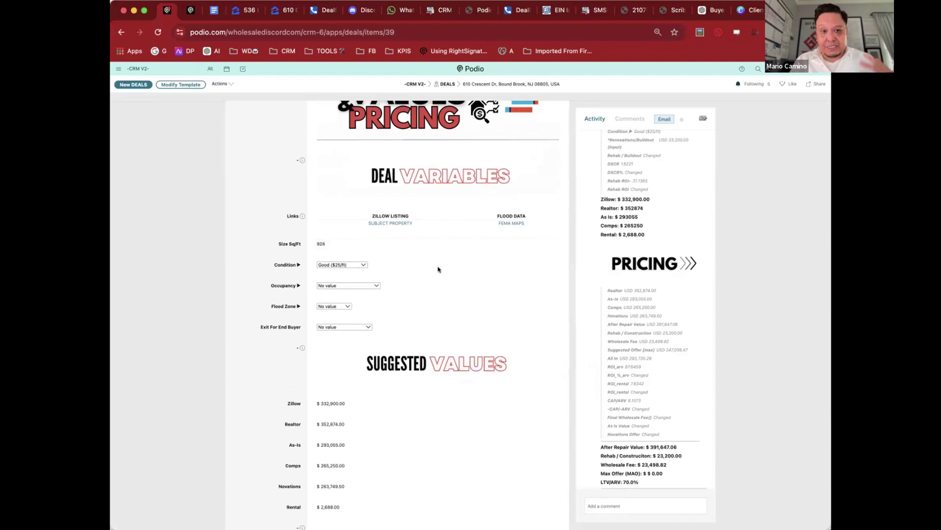
pyautogui.scroll(-3, 497, 302)
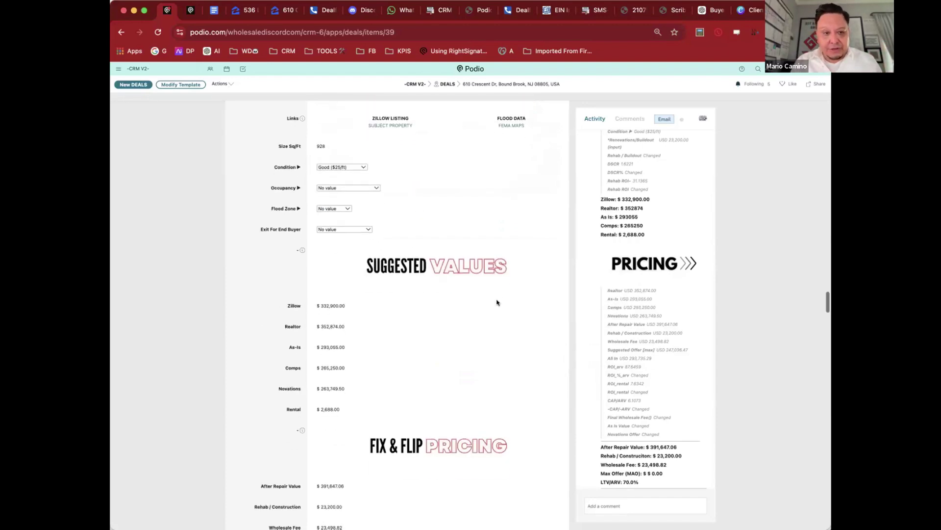
pyautogui.scroll(-3, 497, 303)
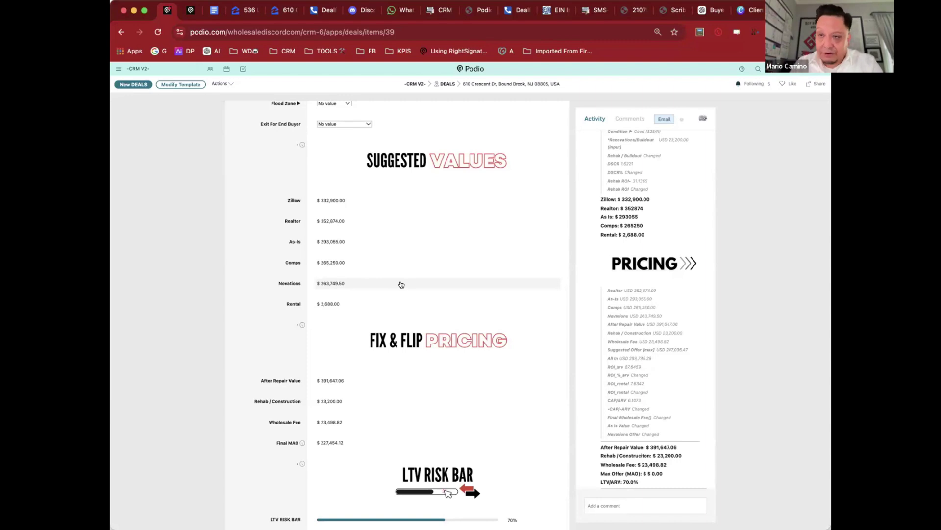
pyautogui.scroll(-3, 401, 285)
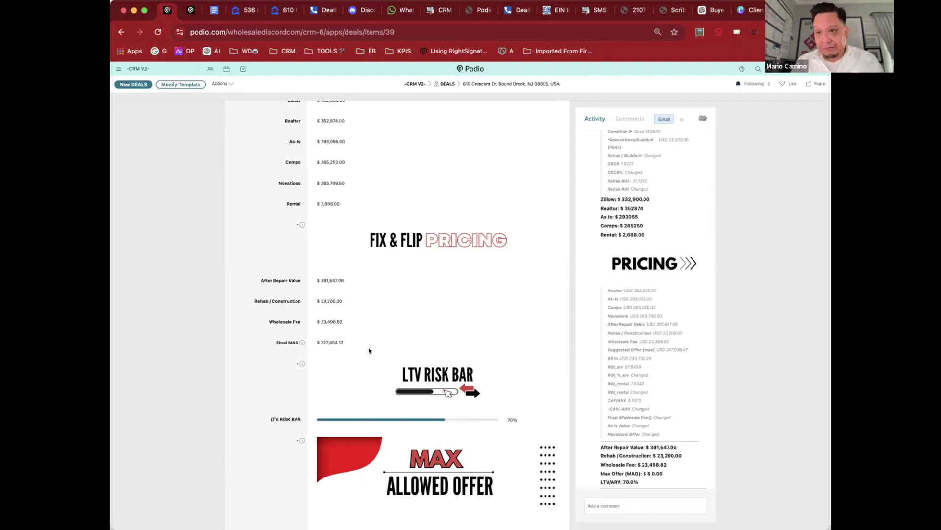
# Step: Highlight the $227,454.12 Final MAO and bring the $23,499 wholesale profits into view
pyautogui.scroll(-1, 369, 350)
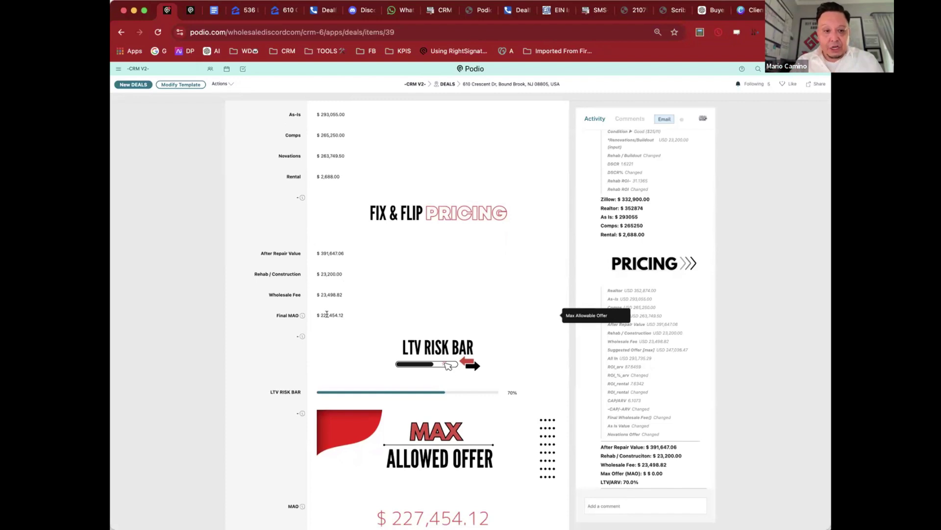
pyautogui.doubleClick(326, 314)
pyautogui.scroll(-9, 469, 283)
pyautogui.scroll(5, 532, 281)
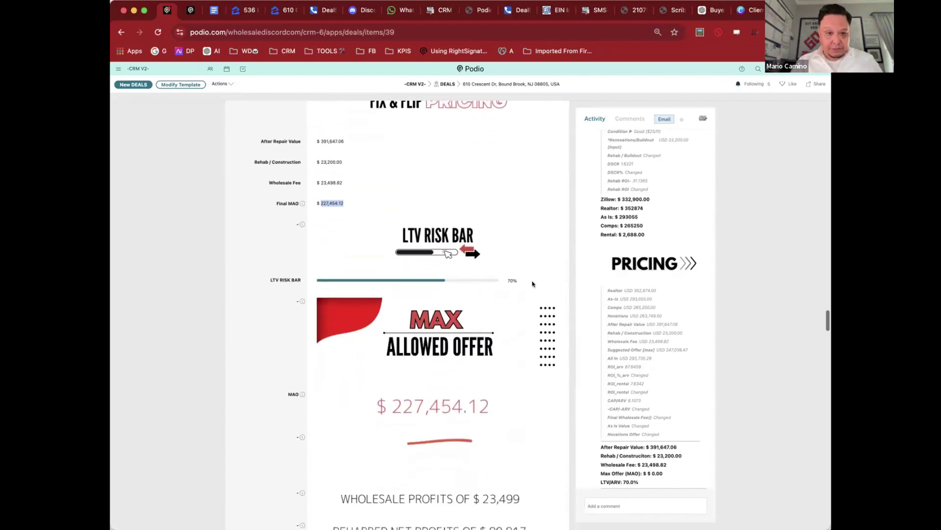
pyautogui.scroll(-1, 533, 284)
pyautogui.scroll(-1, 533, 284)
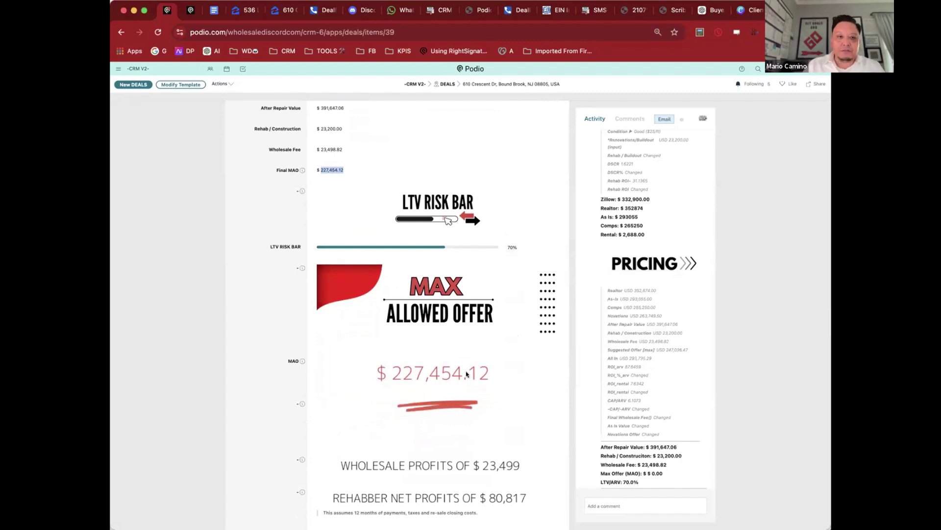
pyautogui.scroll(1, 294, 162)
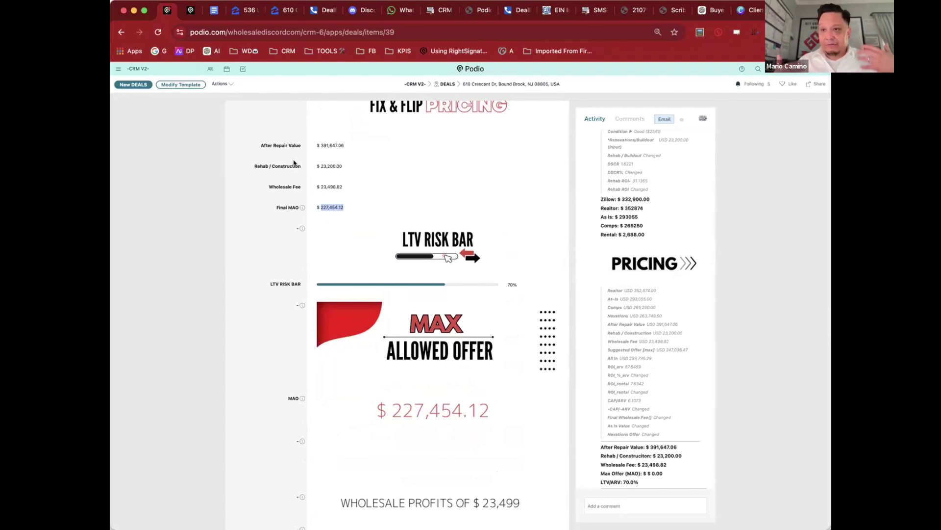
# Step: Change the After Repair Value from 391,647.06 to 399,647.06
pyautogui.click(330, 146)
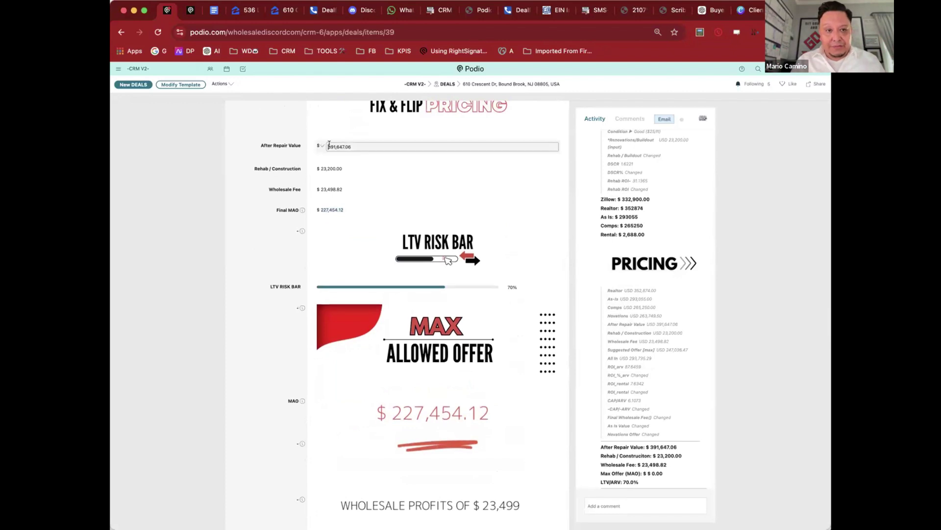
pyautogui.click(335, 146)
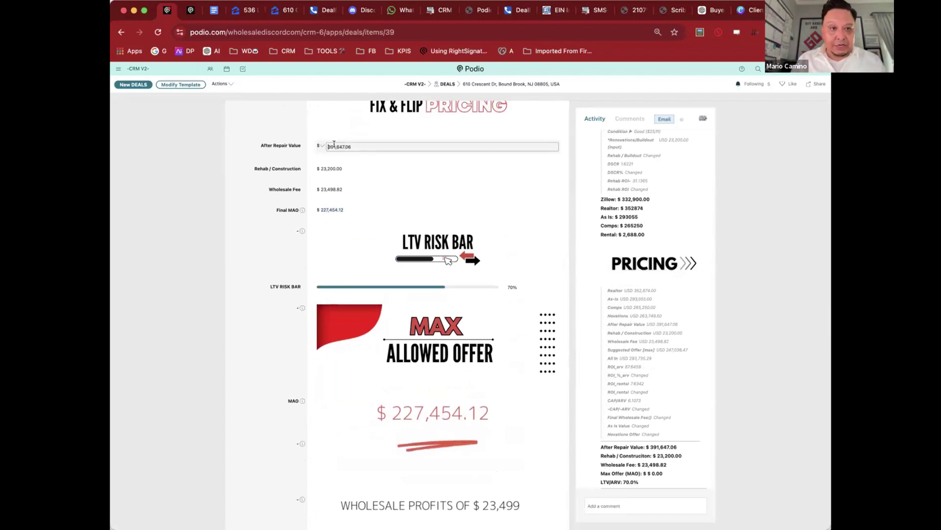
pyautogui.press('BackSpace')
pyautogui.write('9')
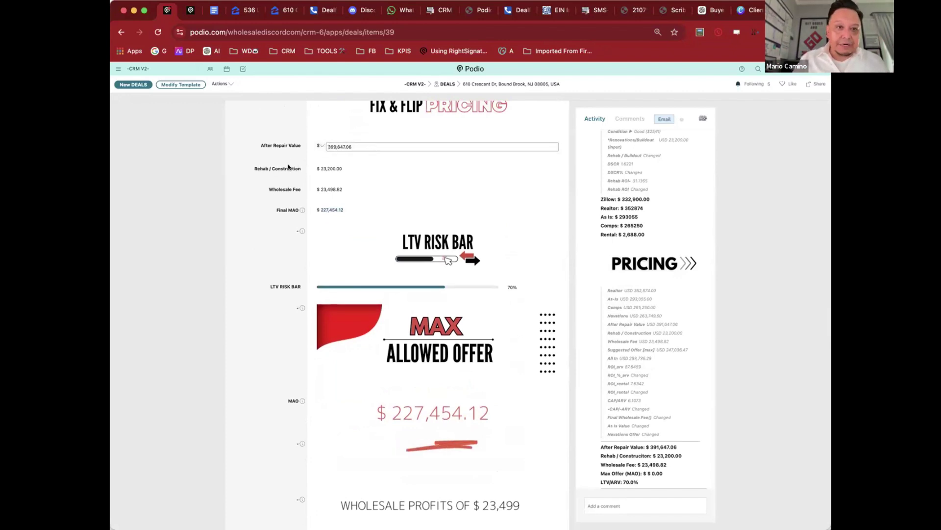
pyautogui.click(280, 165)
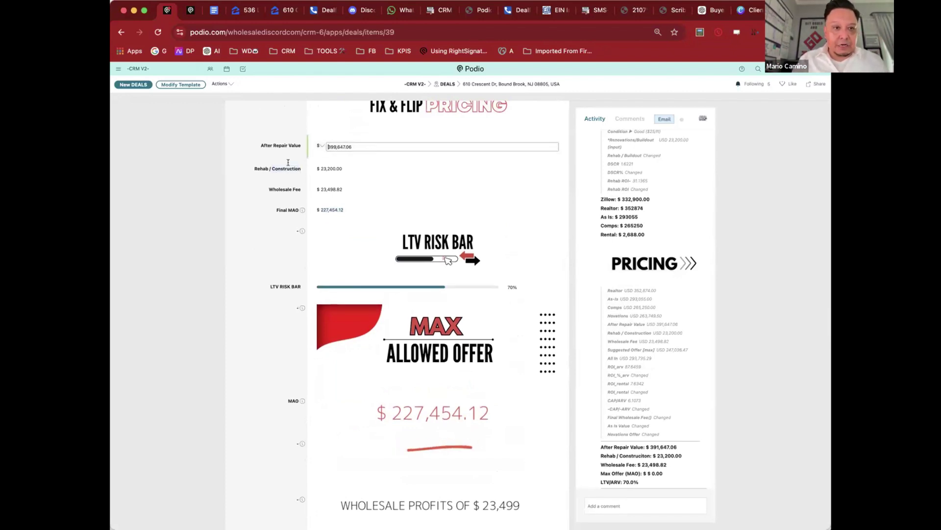
# Step: Lower the Wholesale Fee to 15,498.82, raising the MAO to $241,054.12
pyautogui.click(330, 187)
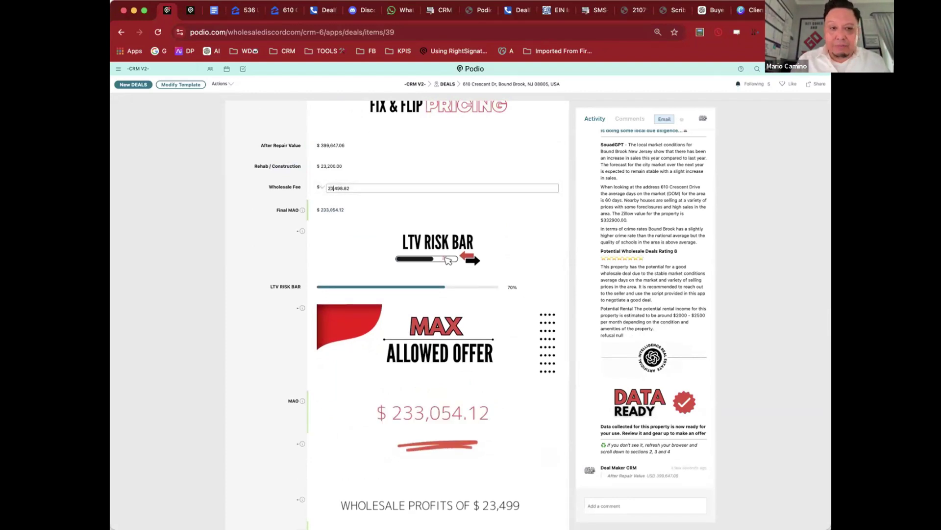
pyautogui.press('BackSpace')
pyautogui.press('BackSpace')
pyautogui.write('15')
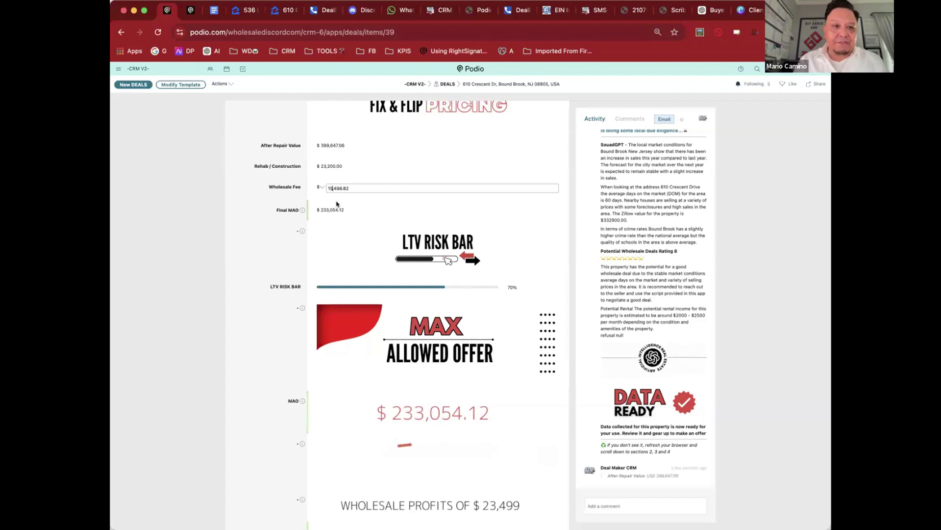
pyautogui.click(256, 196)
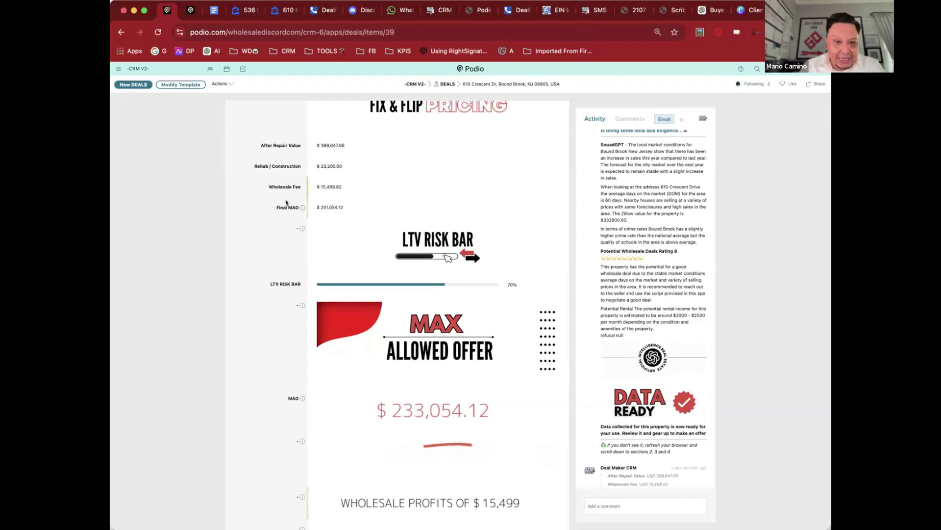
pyautogui.scroll(-1, 439, 209)
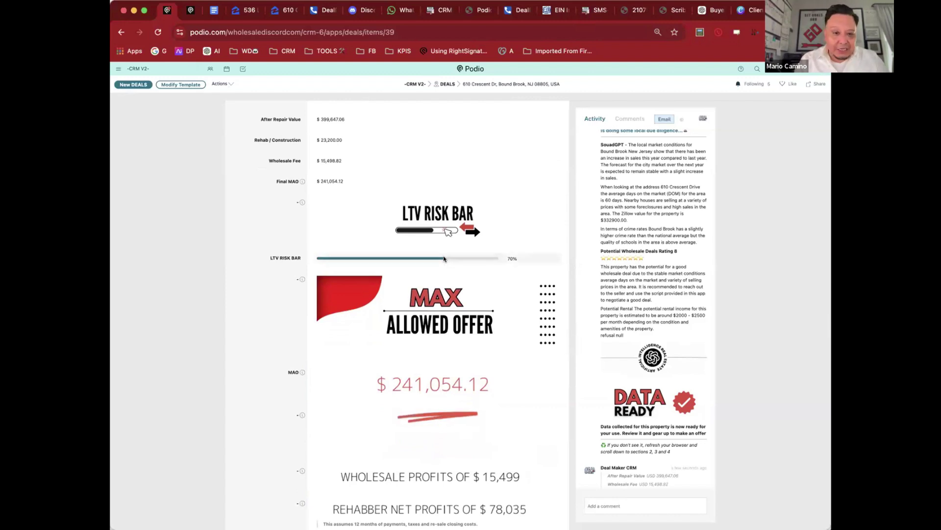
# Step: Slide the LTV risk bar from 70% to 65%, dropping the MAO to $221,071.77
pyautogui.click(444, 255)
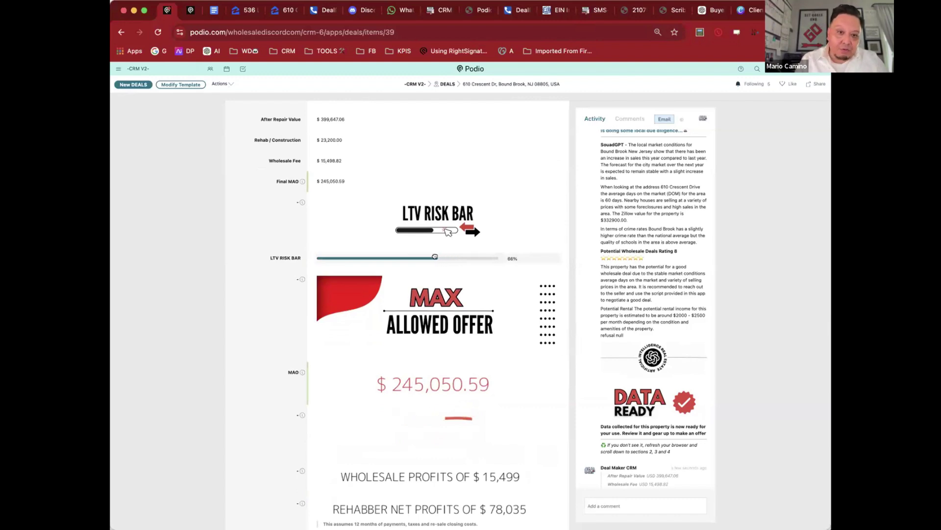
pyautogui.moveTo(435, 256); pyautogui.dragTo(433, 255)
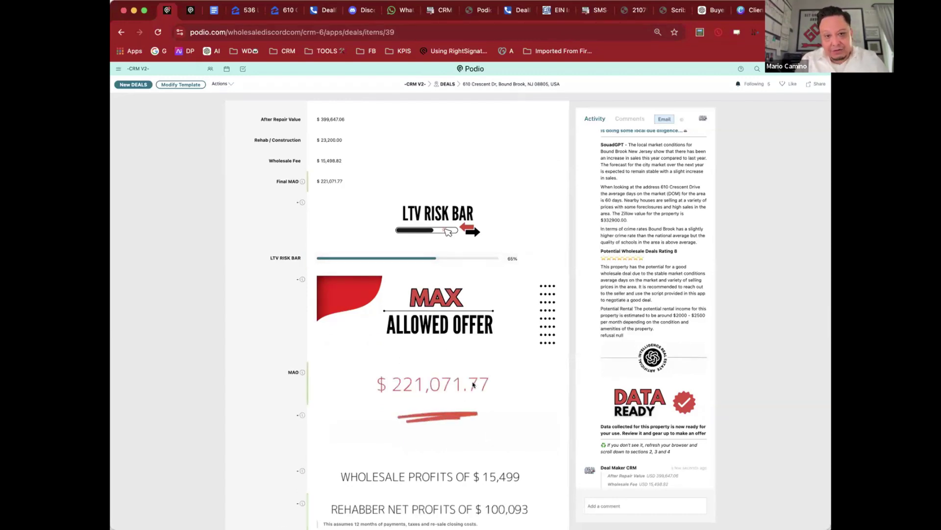
pyautogui.scroll(-3, 416, 384)
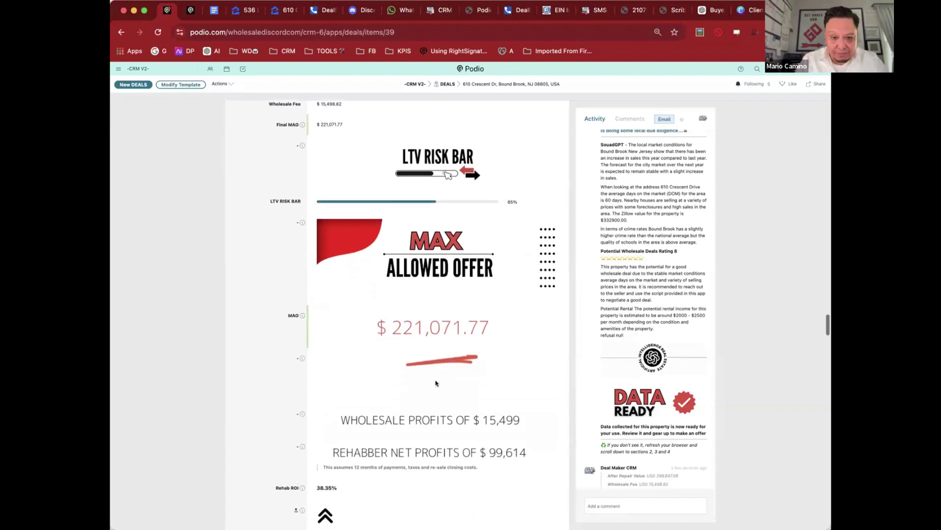
pyautogui.scroll(-1, 391, 301)
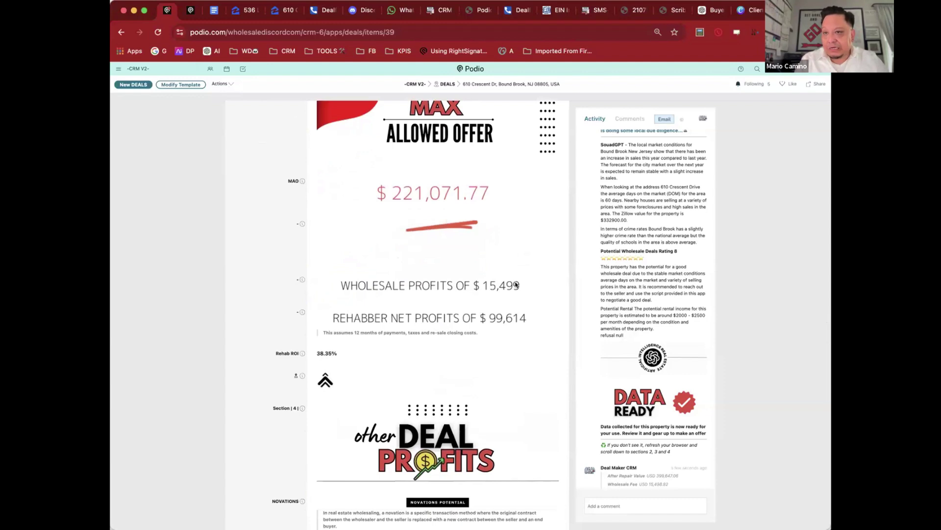
pyautogui.scroll(-1, 394, 309)
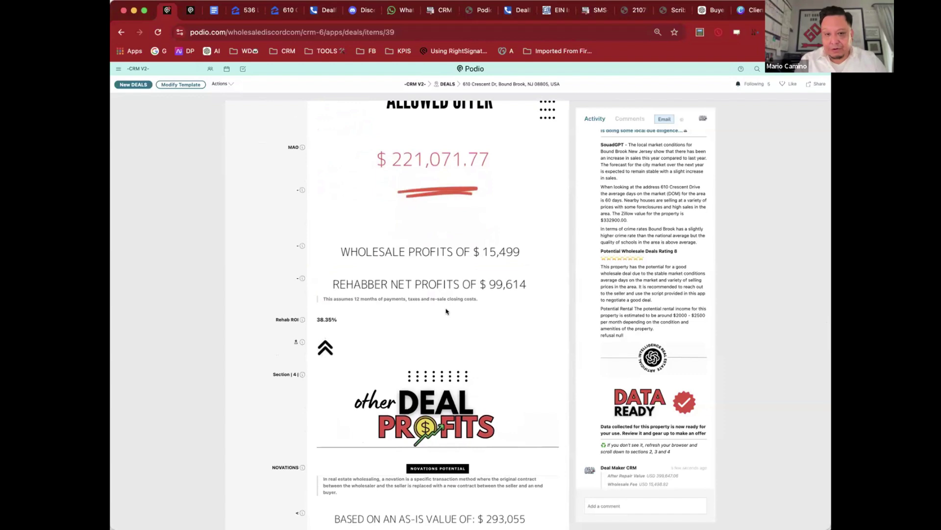
pyautogui.moveTo(492, 290)
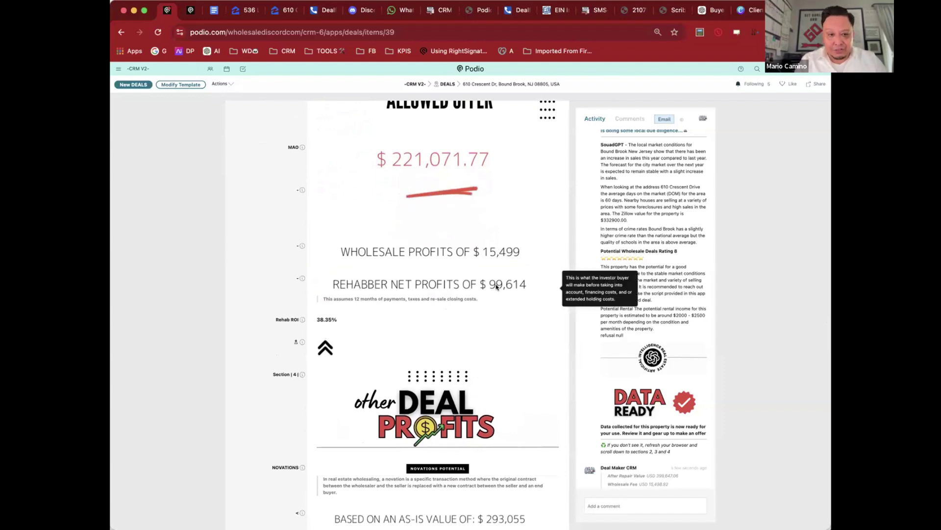
pyautogui.doubleClick(321, 318)
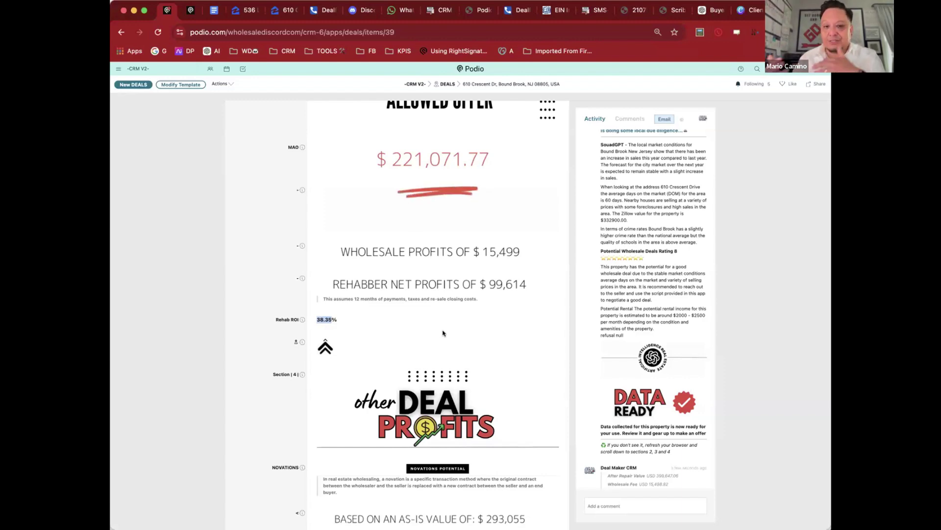
pyautogui.scroll(-2, 443, 333)
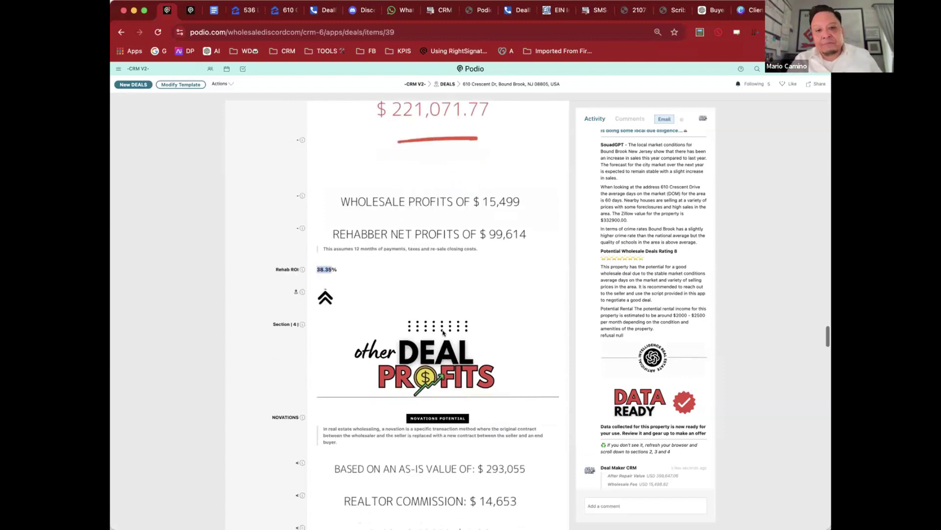
pyautogui.scroll(-1, 443, 333)
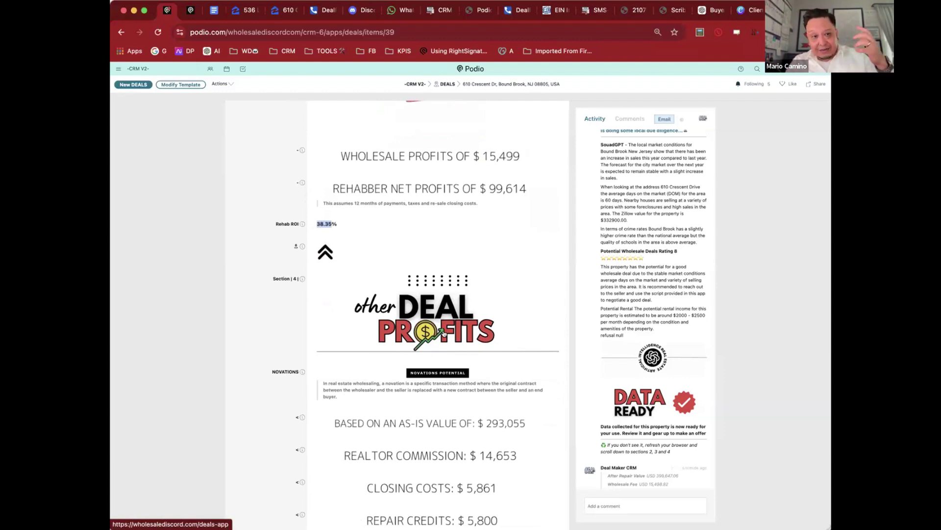
pyautogui.scroll(-1, 442, 333)
pyautogui.scroll(-1, 442, 333)
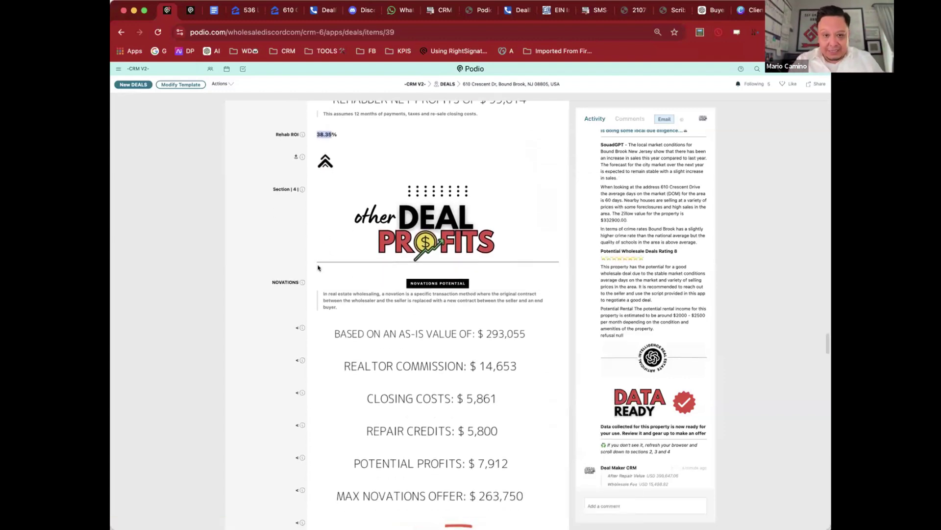
pyautogui.scroll(-2, 286, 262)
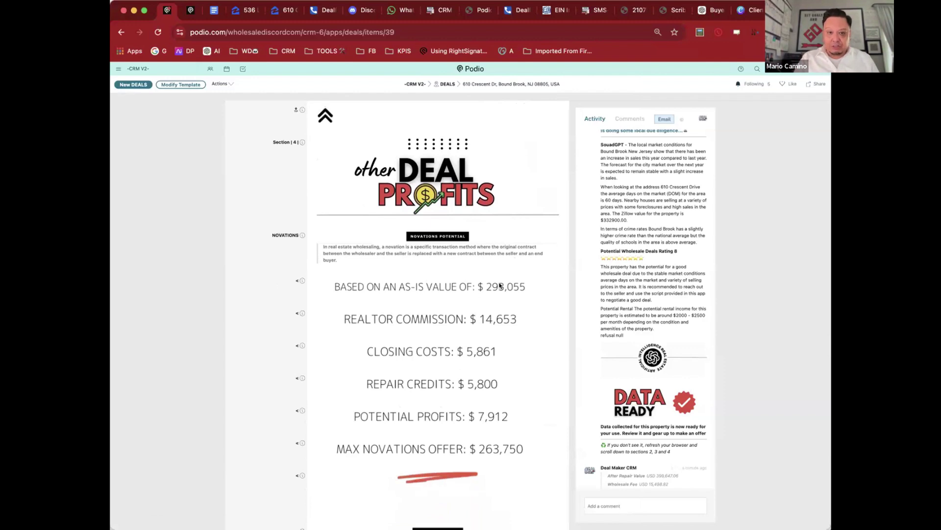
pyautogui.scroll(-3, 499, 285)
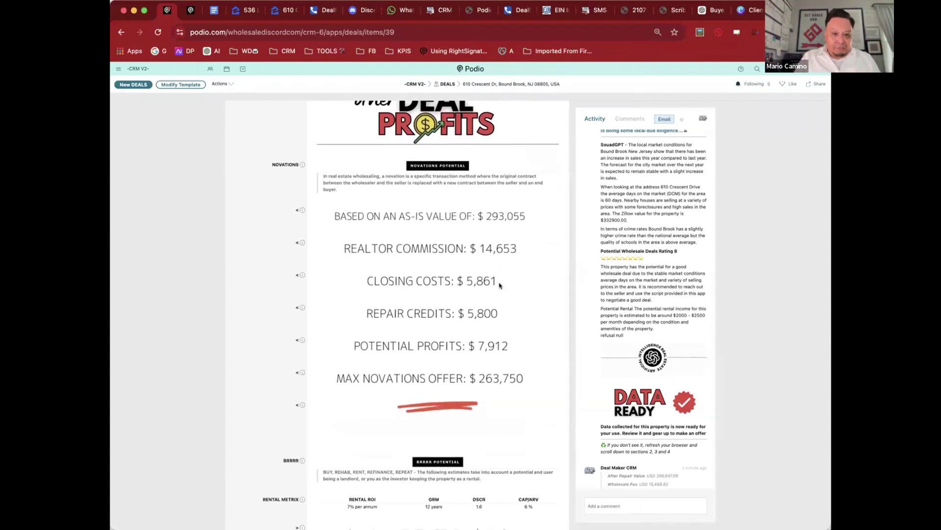
pyautogui.scroll(-4, 500, 286)
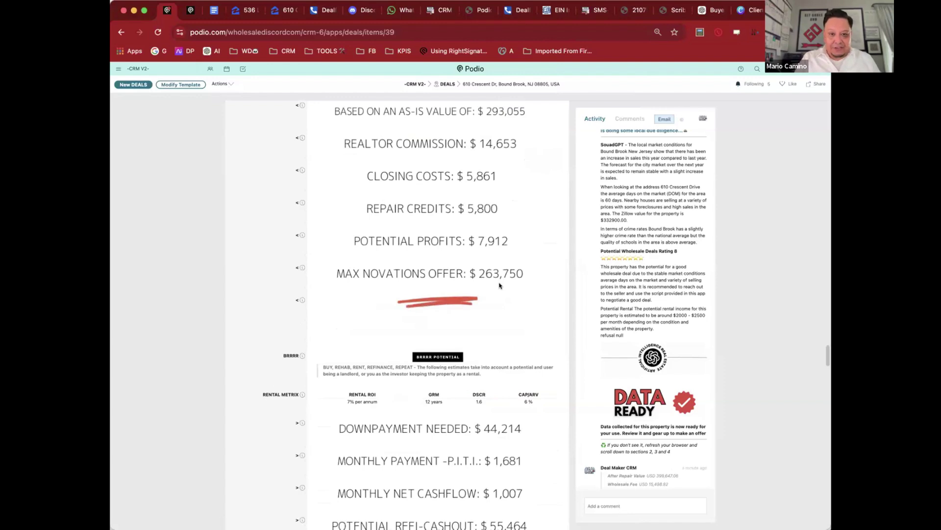
pyautogui.scroll(-1, 500, 286)
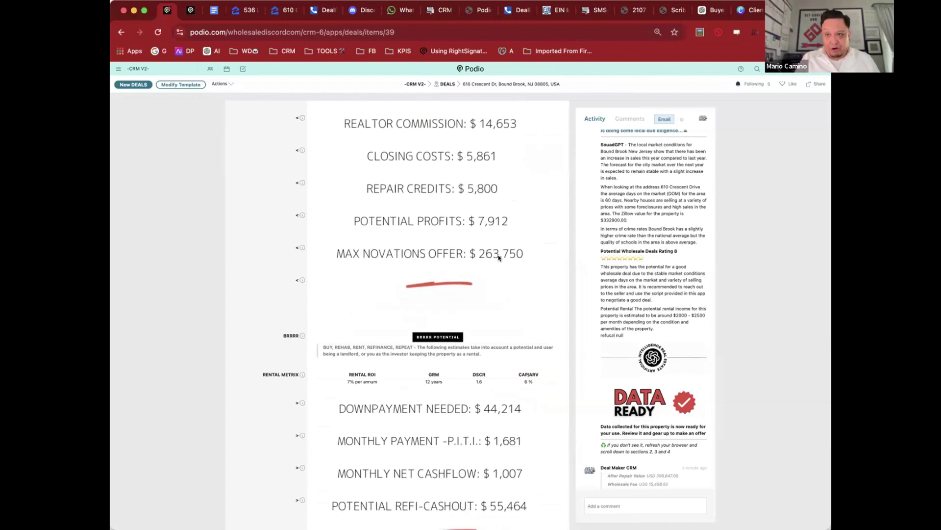
pyautogui.scroll(-4, 498, 258)
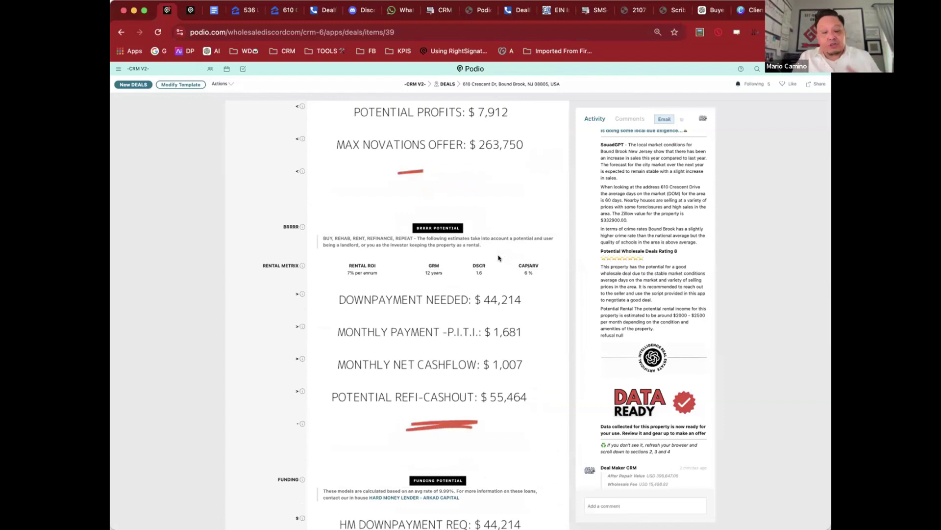
pyautogui.moveTo(524, 299)
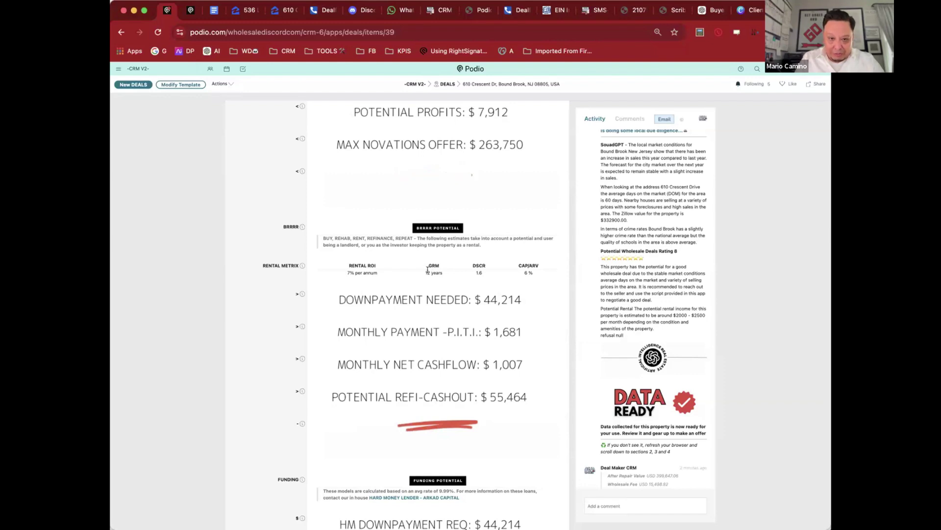
pyautogui.doubleClick(437, 273)
pyautogui.doubleClick(478, 273)
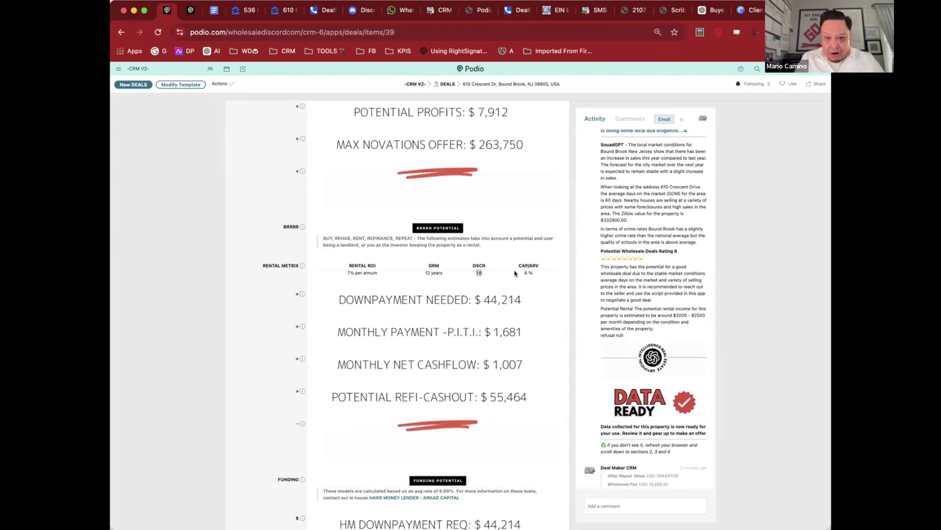
pyautogui.doubleClick(352, 272)
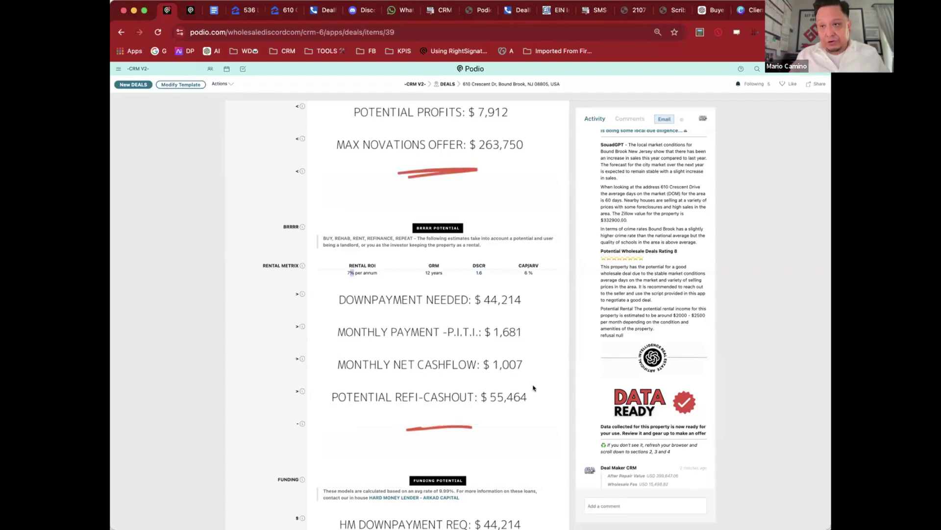
pyautogui.scroll(-5, 533, 388)
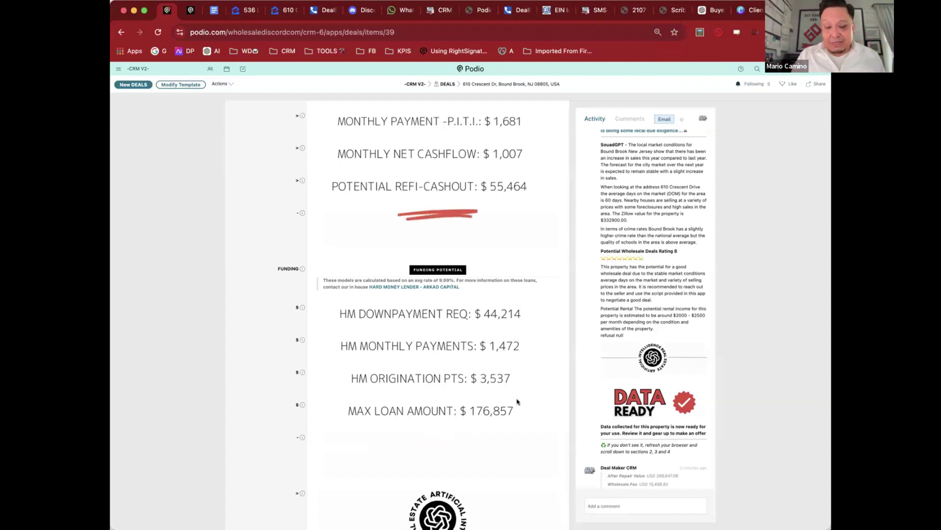
pyautogui.moveTo(508, 322)
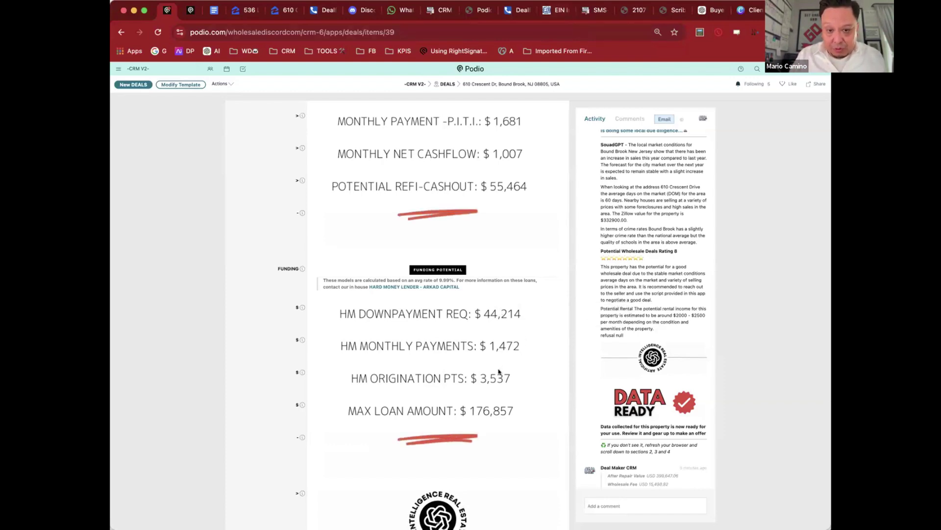
pyautogui.moveTo(500, 415)
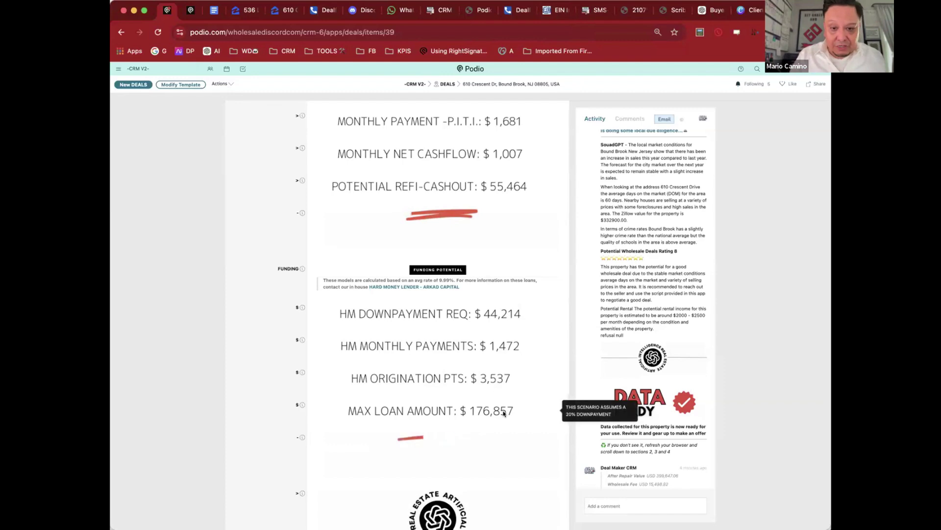
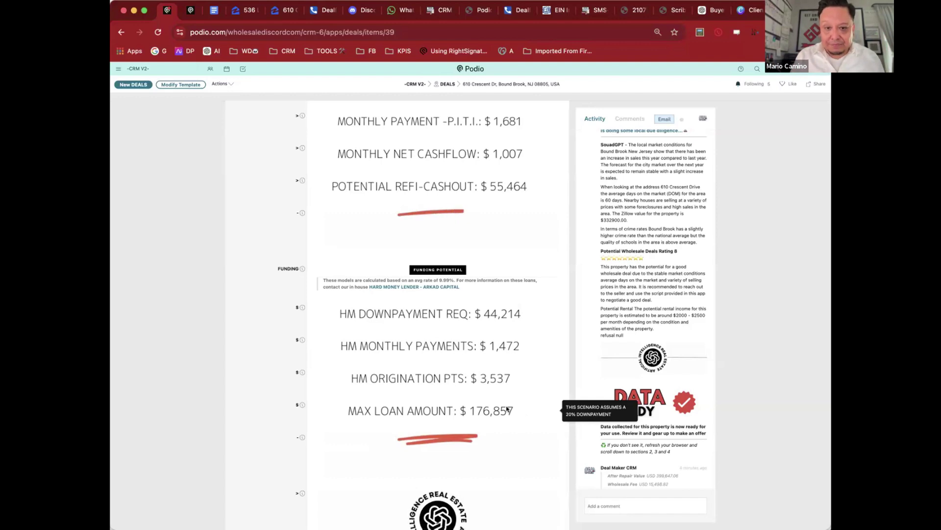
# Step: Scroll the deal record past the Funding Potential figures down to Section 5, Offer Maker
pyautogui.scroll(-2, 456, 371)
pyautogui.scroll(-10, 456, 371)
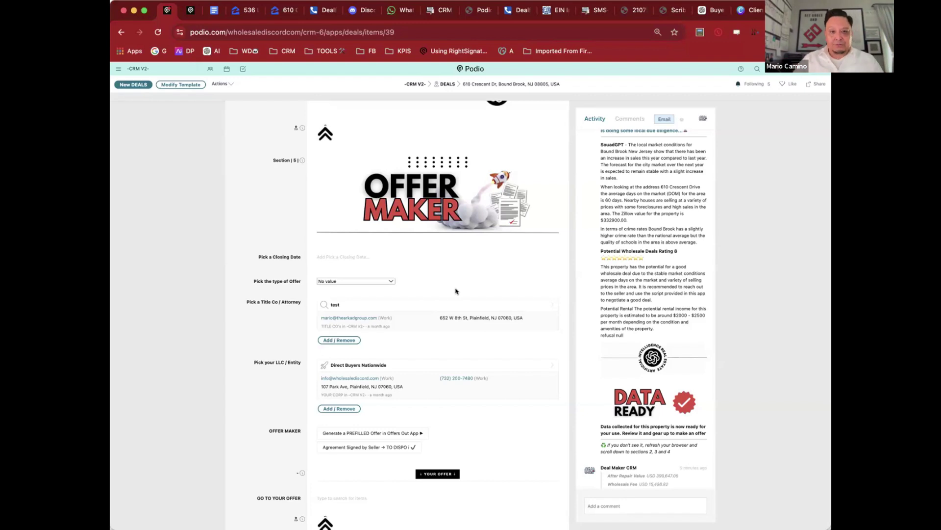
# Step: Pick 31 October 2024 as the deal's closing date in the Offer Maker
pyautogui.scroll(-2, 509, 241)
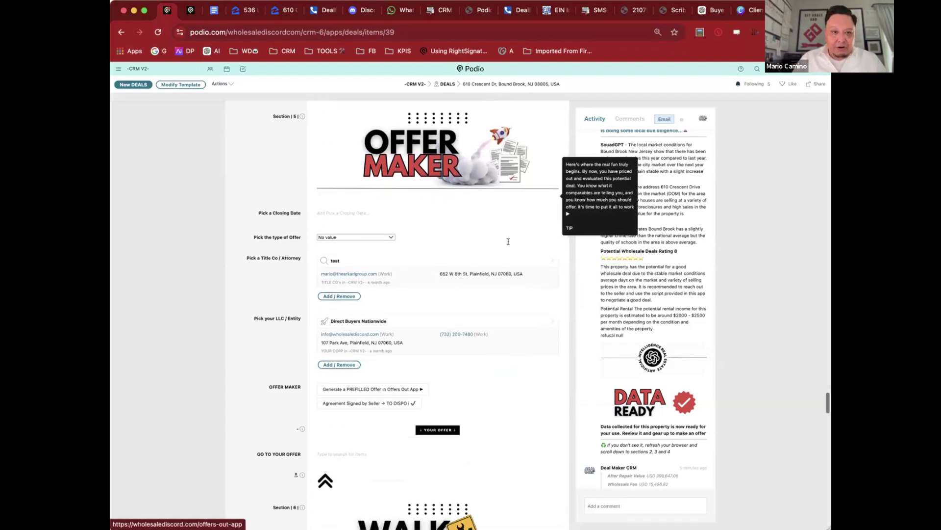
pyautogui.click(328, 211)
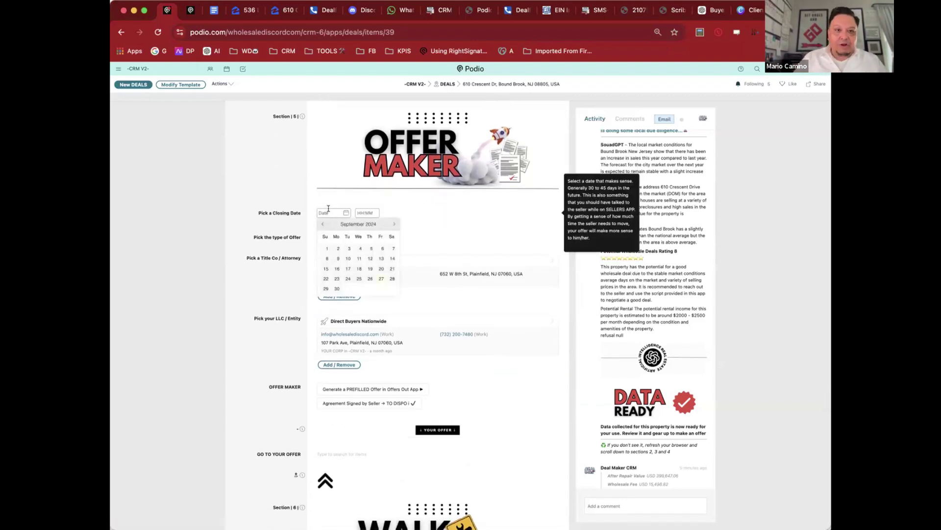
pyautogui.click(394, 221)
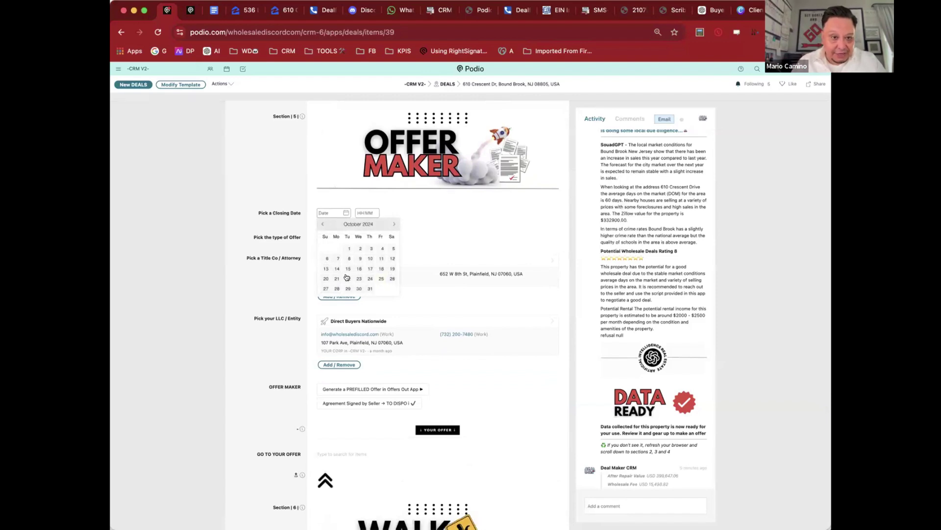
pyautogui.click(369, 289)
pyautogui.click(382, 236)
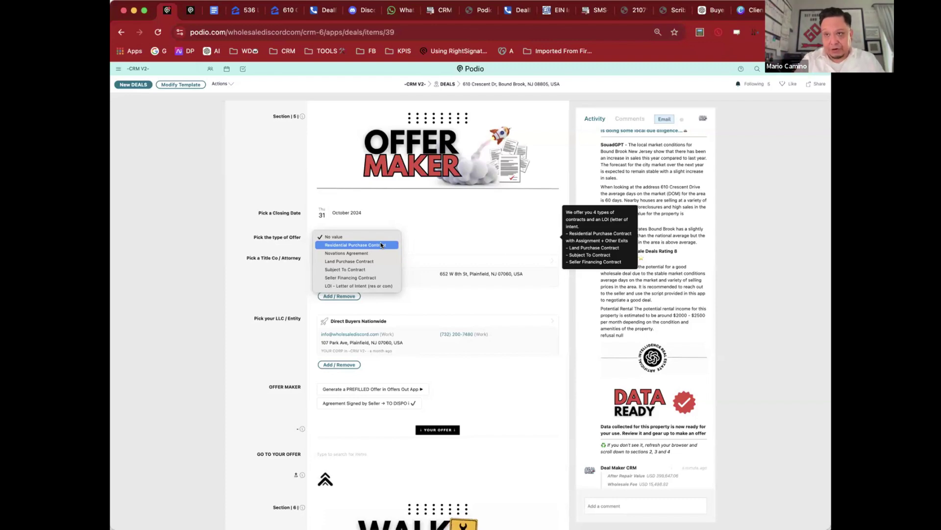
# Step: Choose Residential Purchase Contract as the offer type
pyautogui.click(382, 245)
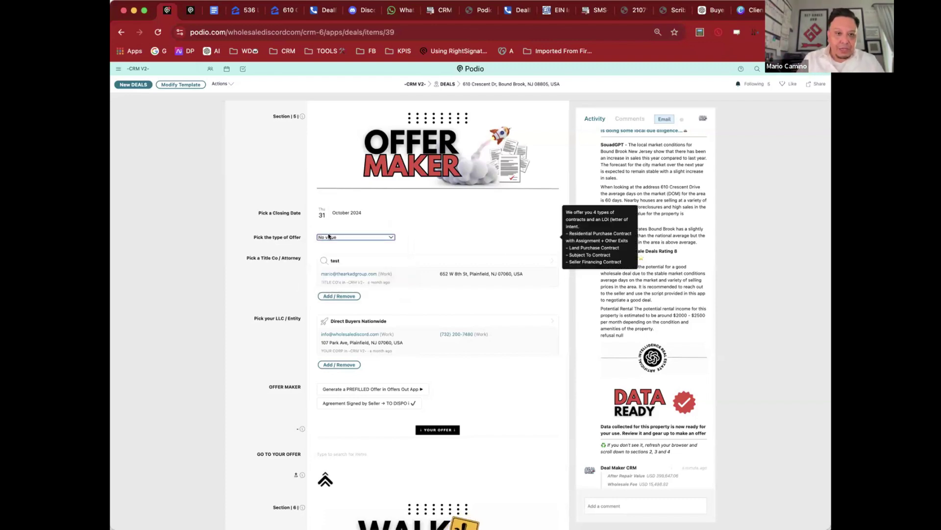
pyautogui.click(345, 238)
pyautogui.click(353, 245)
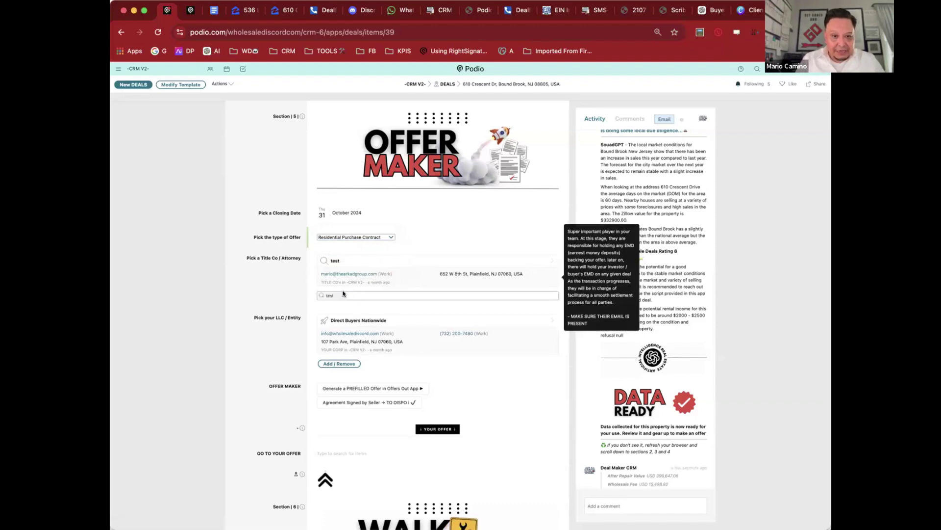
pyautogui.click(344, 295)
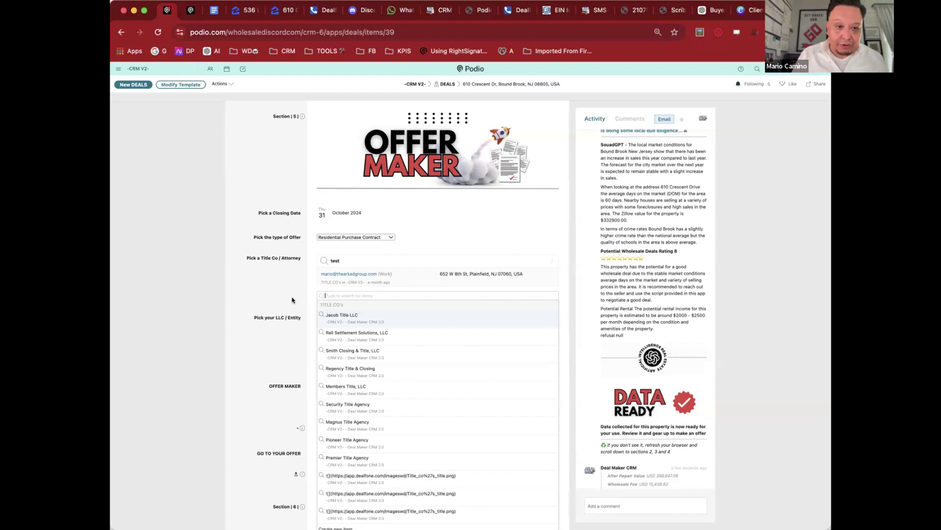
# Step: Remove the test title company and link Tester Title & Co, found by searching 'test'
pyautogui.click(302, 271)
pyautogui.click(338, 258)
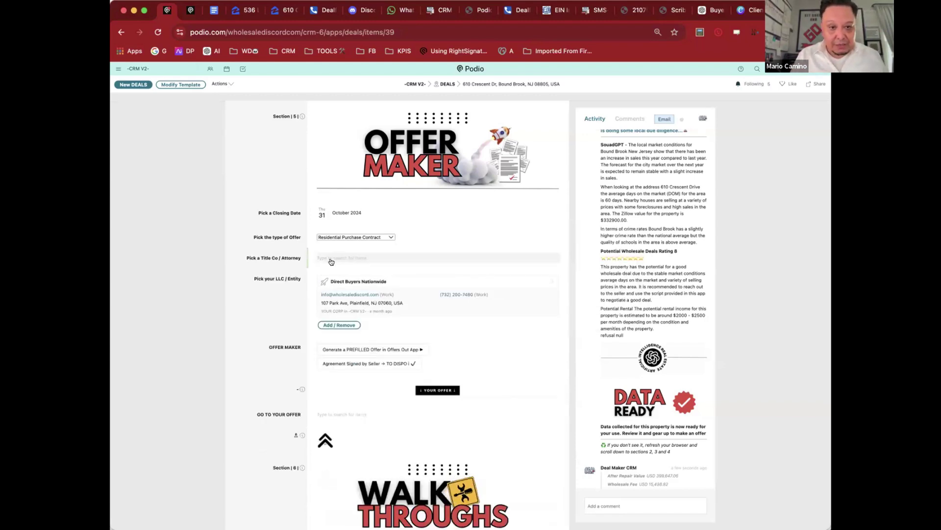
pyautogui.write('test')
pyautogui.click(343, 296)
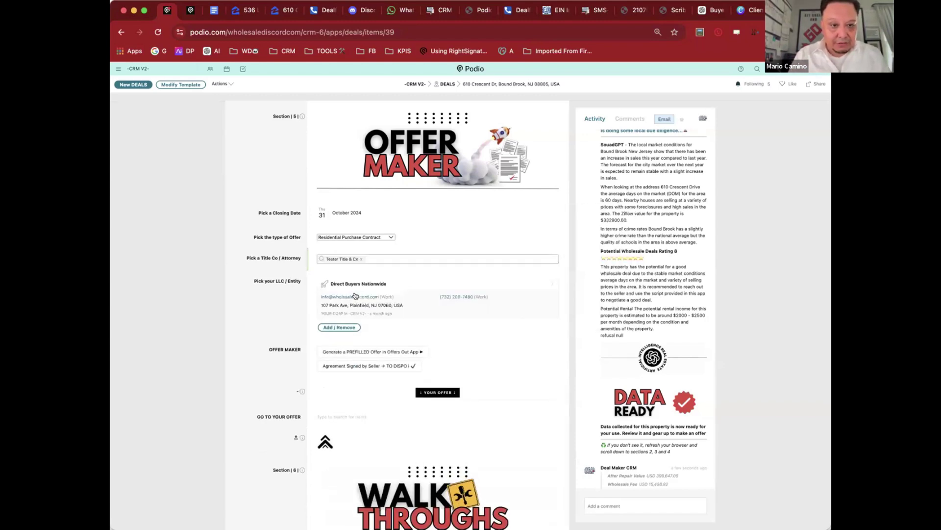
pyautogui.scroll(-5, 368, 220)
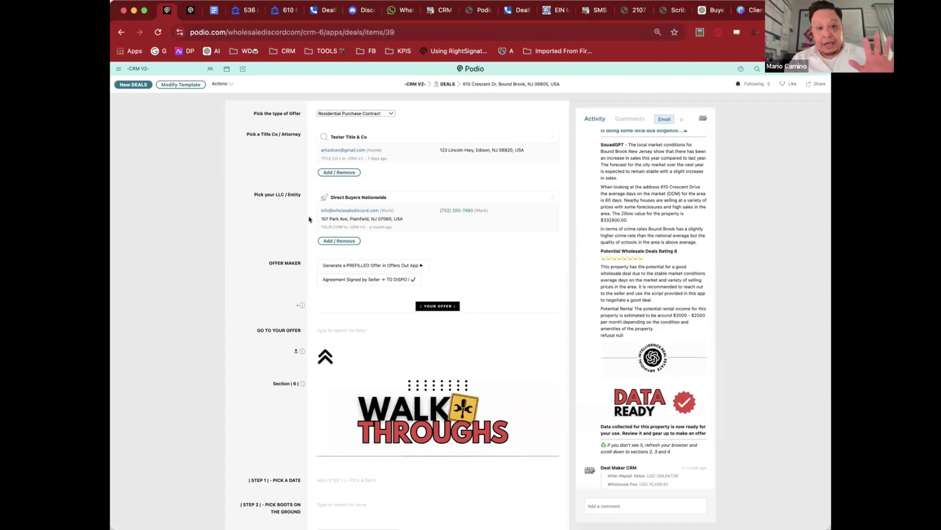
pyautogui.scroll(2, 301, 222)
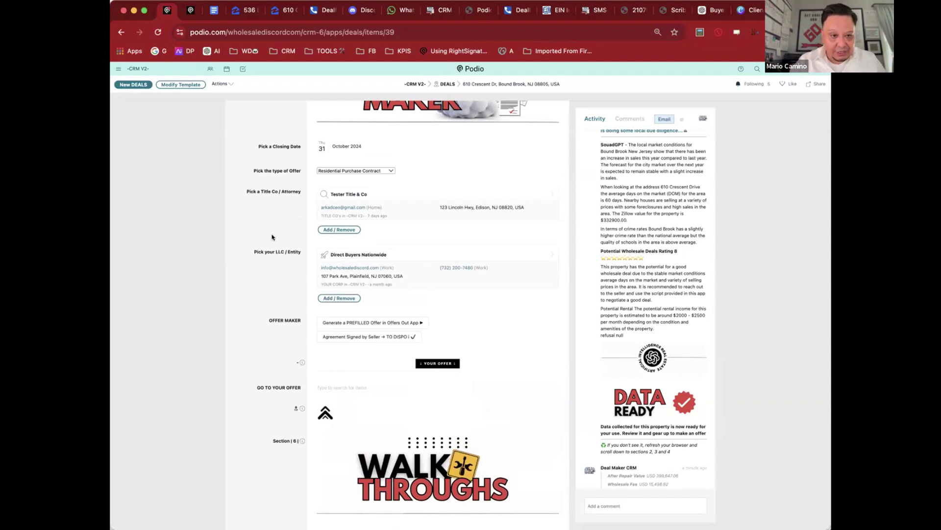
pyautogui.scroll(1, 301, 222)
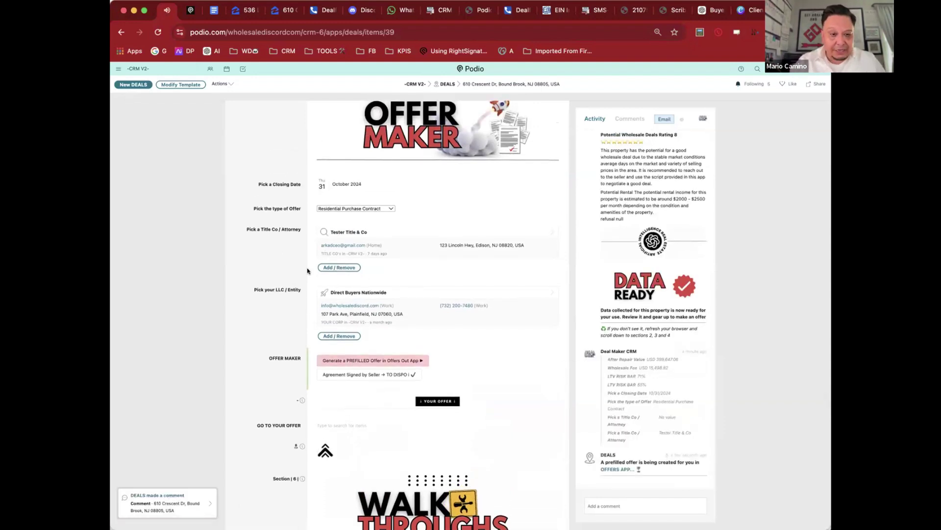
pyautogui.scroll(-4, 301, 268)
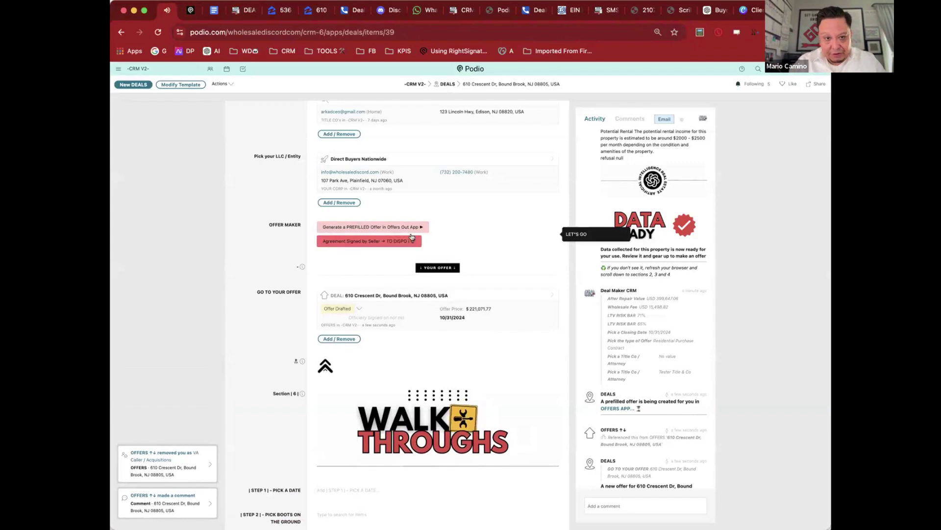
pyautogui.click(486, 295)
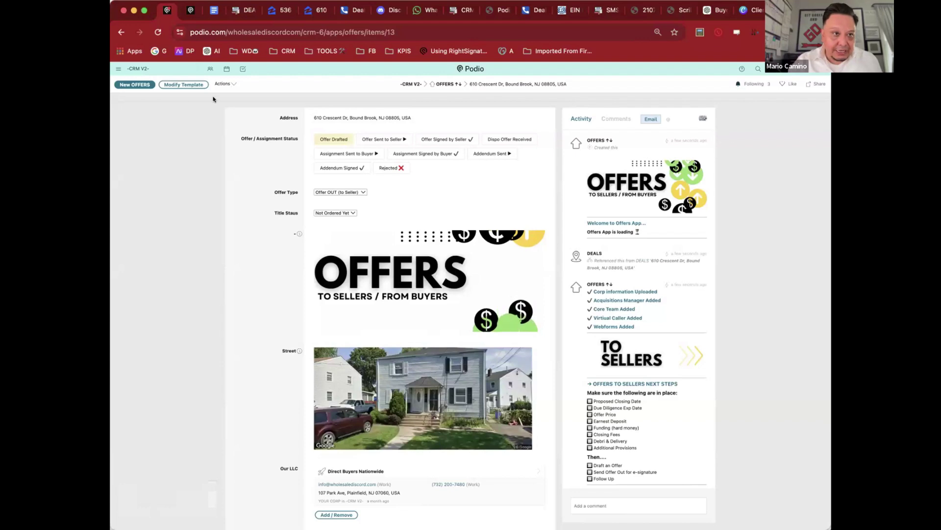
pyautogui.click(444, 84)
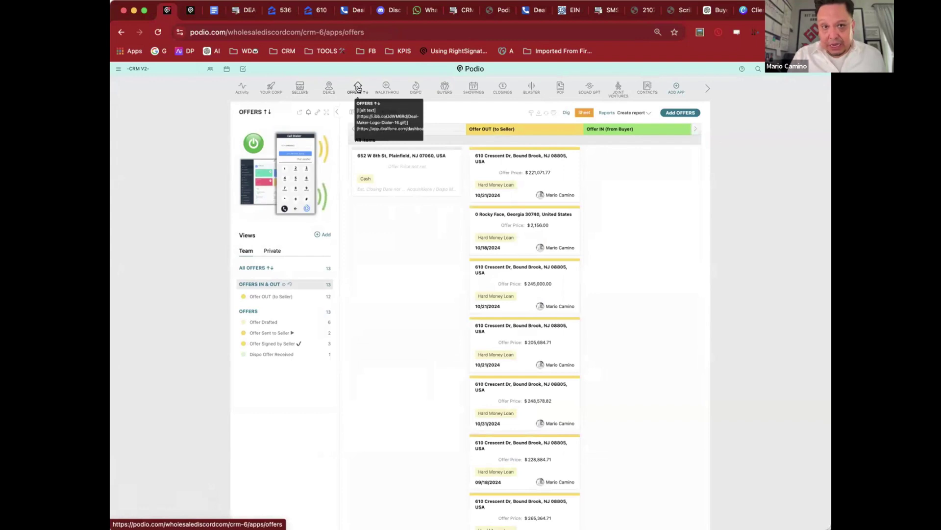
pyautogui.click(359, 89)
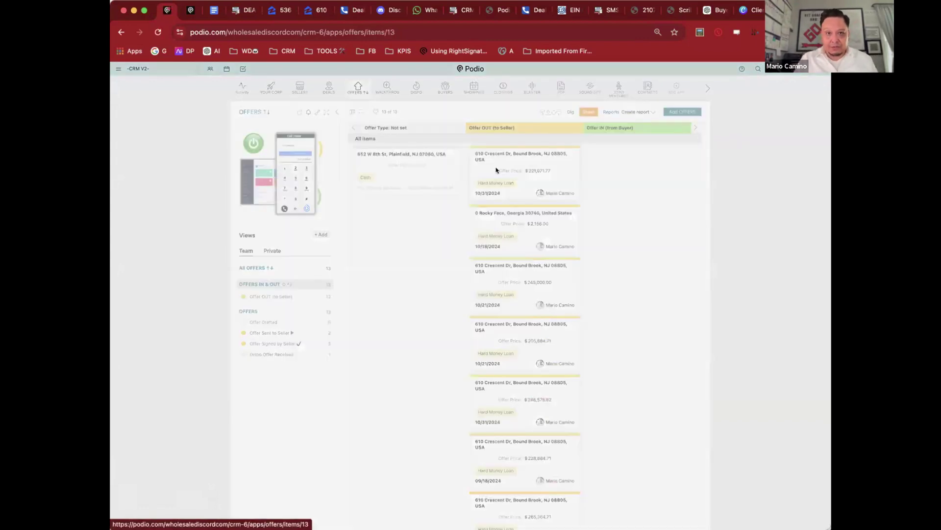
pyautogui.click(495, 168)
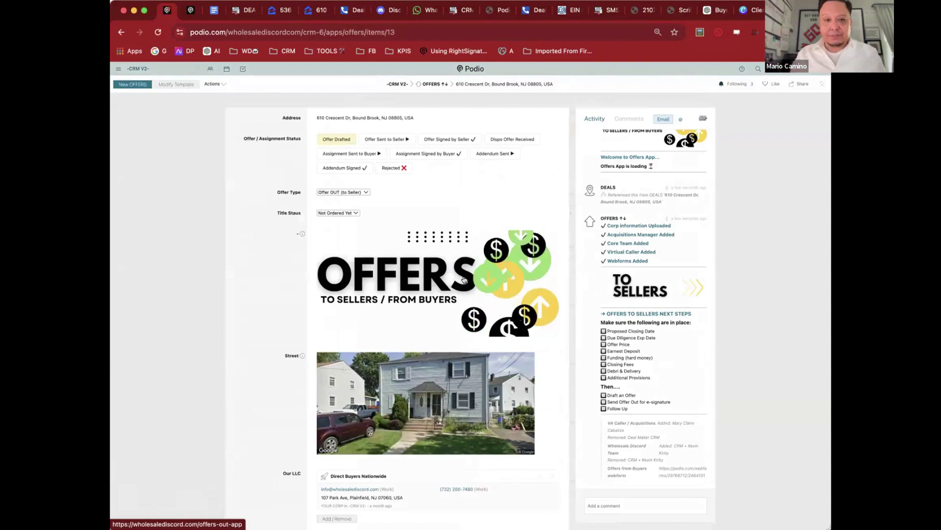
pyautogui.scroll(-10, 454, 217)
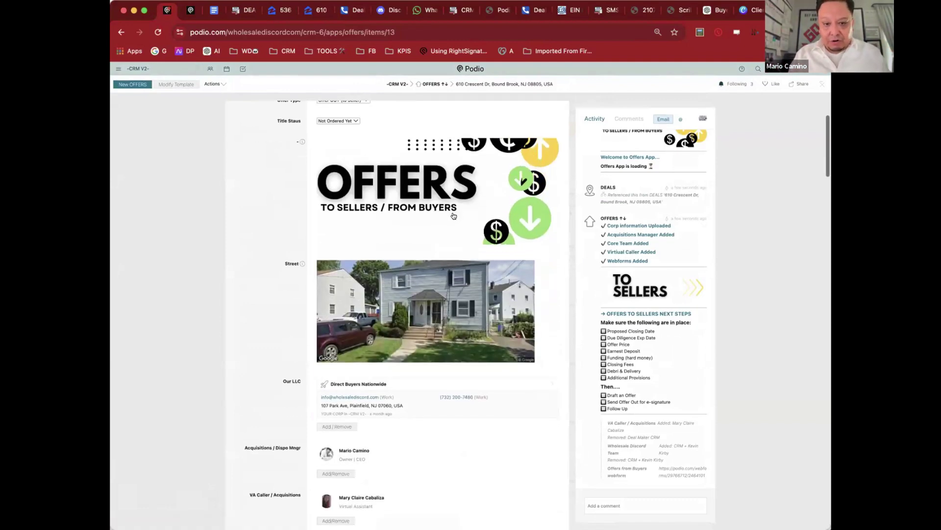
pyautogui.scroll(-4, 454, 217)
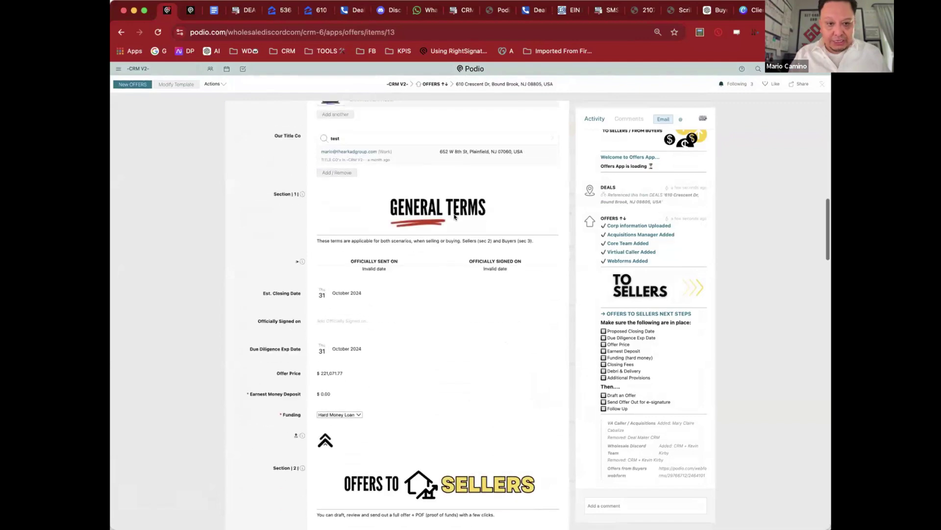
pyautogui.scroll(7, 451, 211)
pyautogui.scroll(-5, 395, 193)
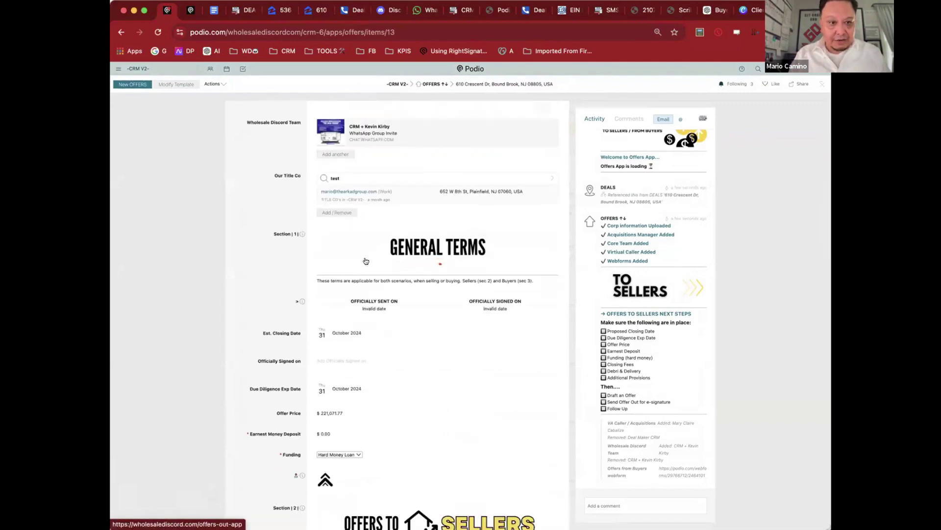
pyautogui.scroll(5, 349, 259)
pyautogui.scroll(-2, 347, 228)
pyautogui.scroll(-7, 347, 228)
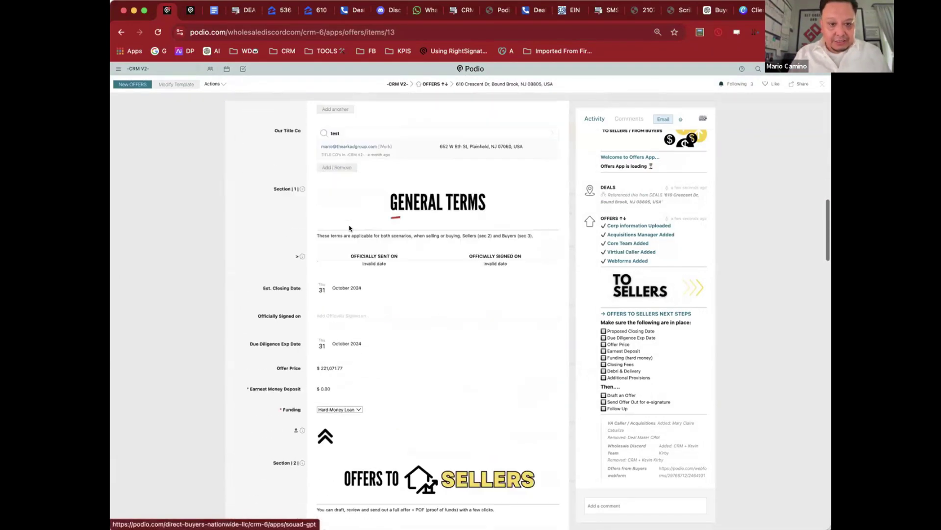
pyautogui.scroll(10, 349, 227)
pyautogui.scroll(3, 349, 227)
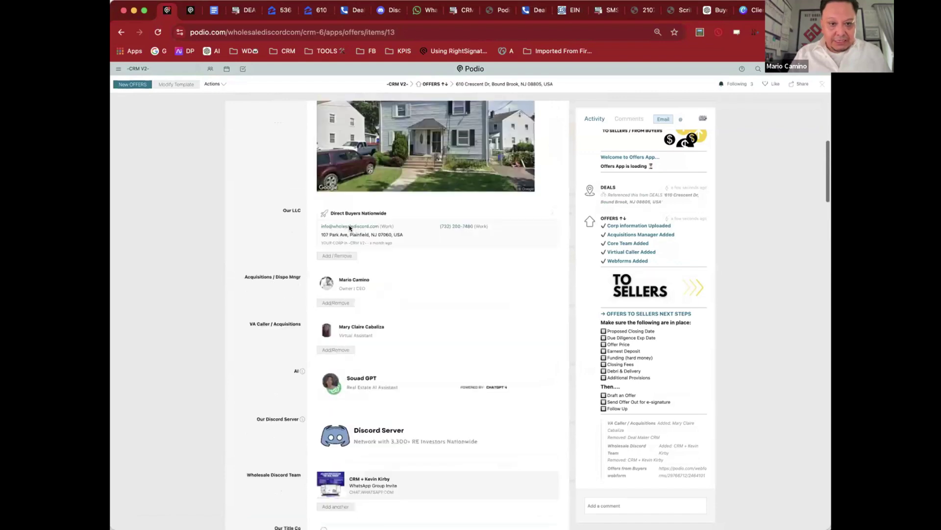
pyautogui.scroll(-8, 350, 226)
pyautogui.scroll(10, 350, 226)
pyautogui.scroll(-4, 347, 228)
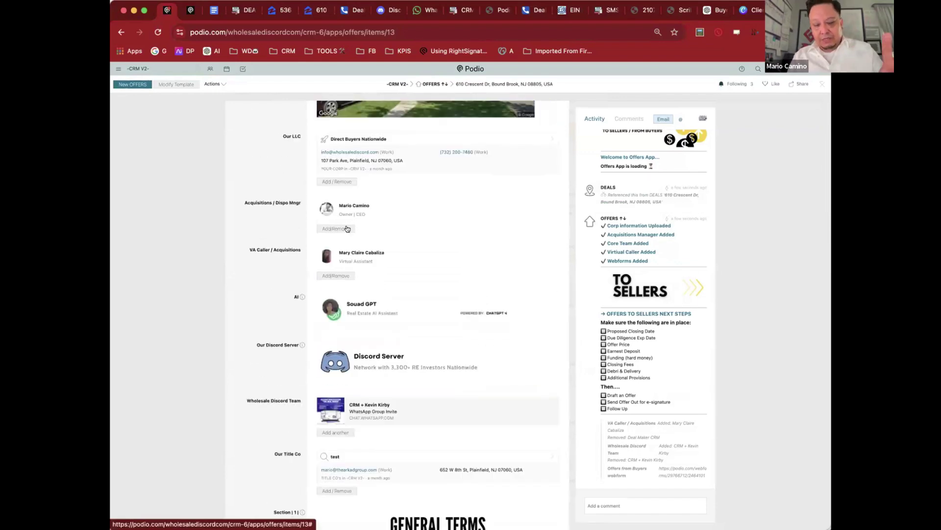
pyautogui.scroll(-3, 347, 228)
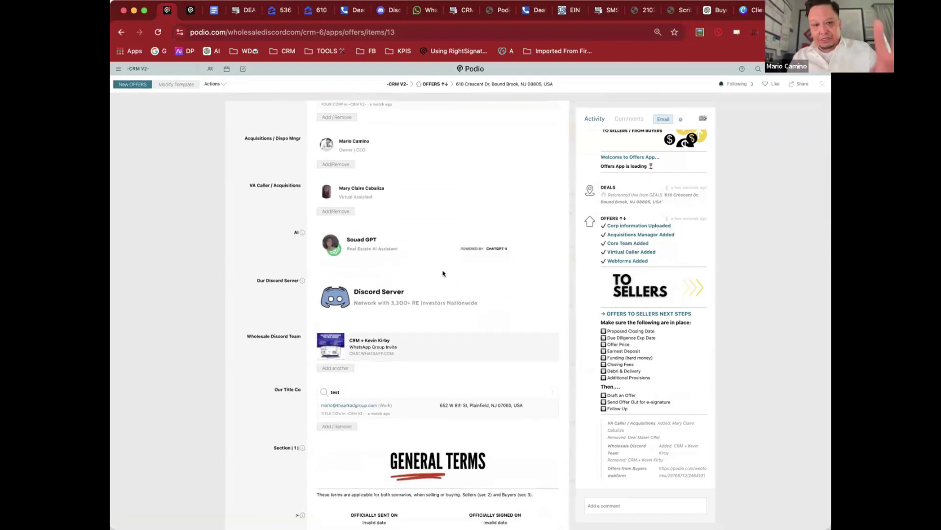
pyautogui.scroll(-3, 443, 273)
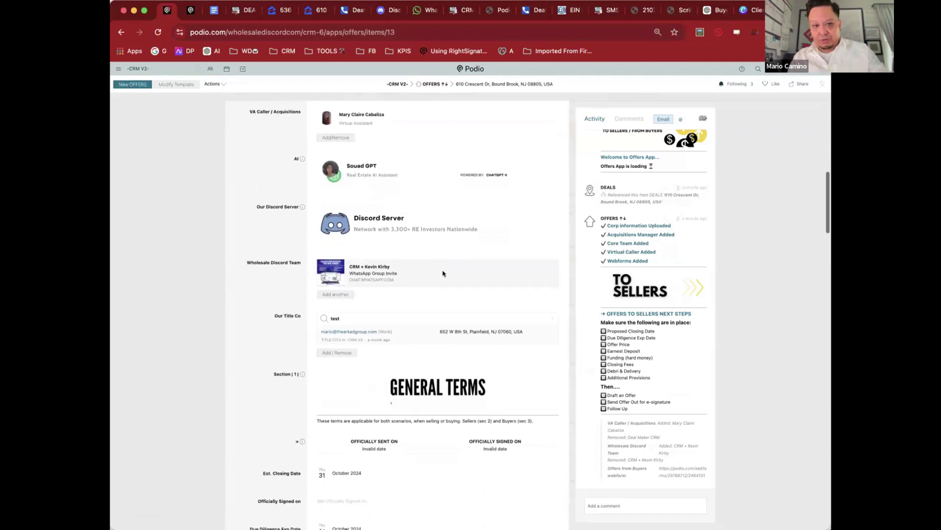
pyautogui.scroll(-8, 442, 273)
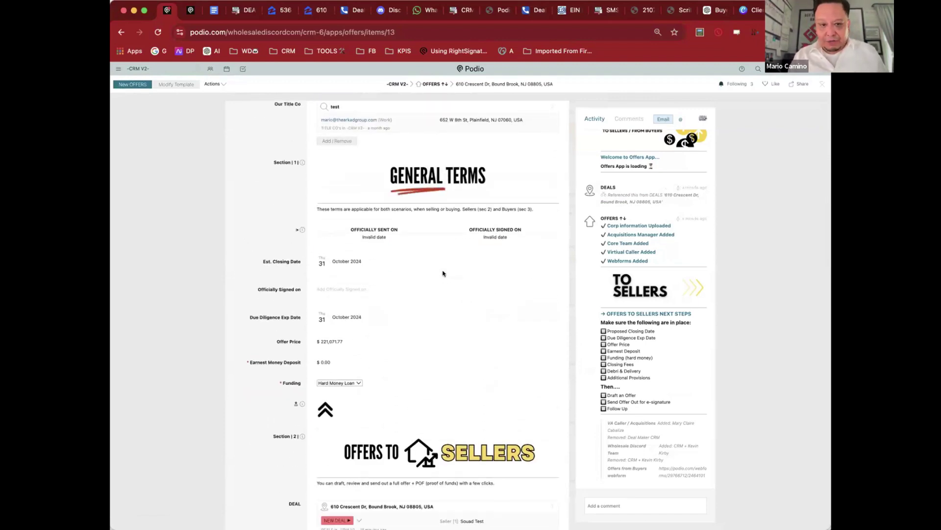
pyautogui.scroll(-1, 443, 273)
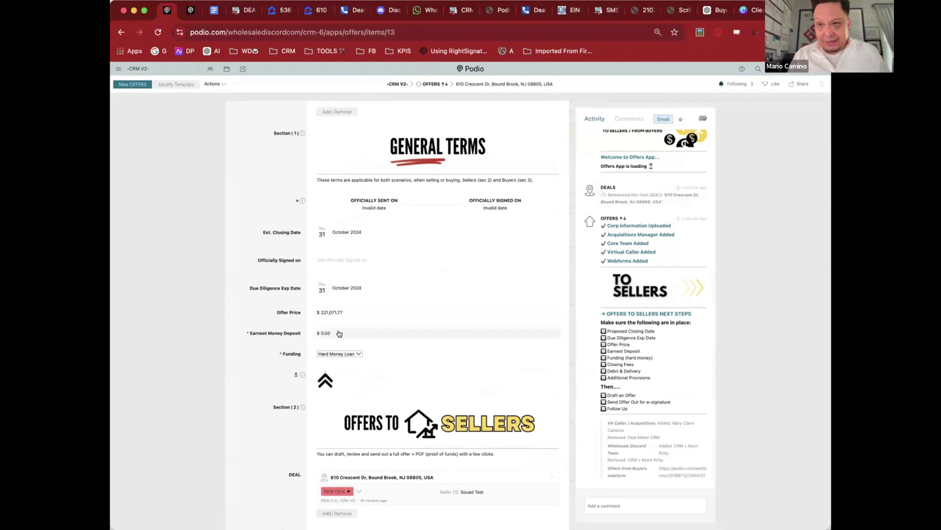
pyautogui.click(339, 333)
pyautogui.write('10')
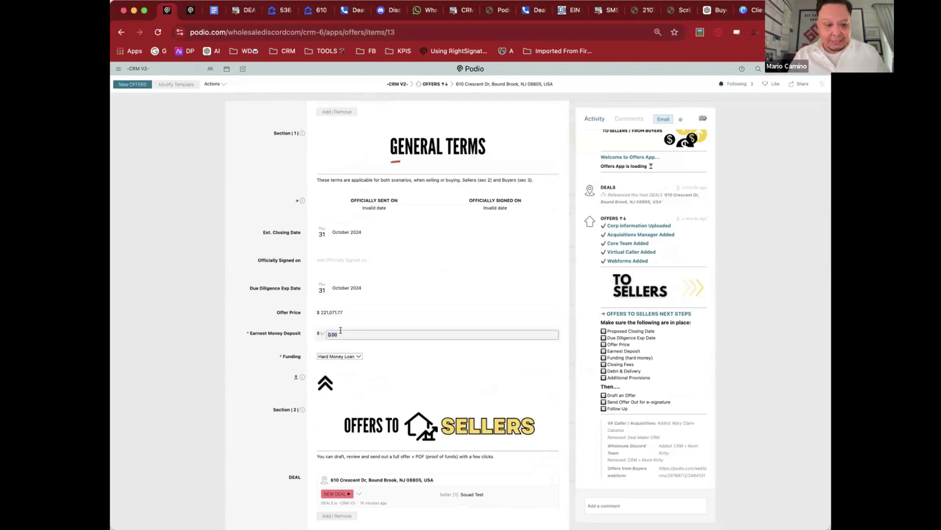
pyautogui.write('0')
pyautogui.press('Return')
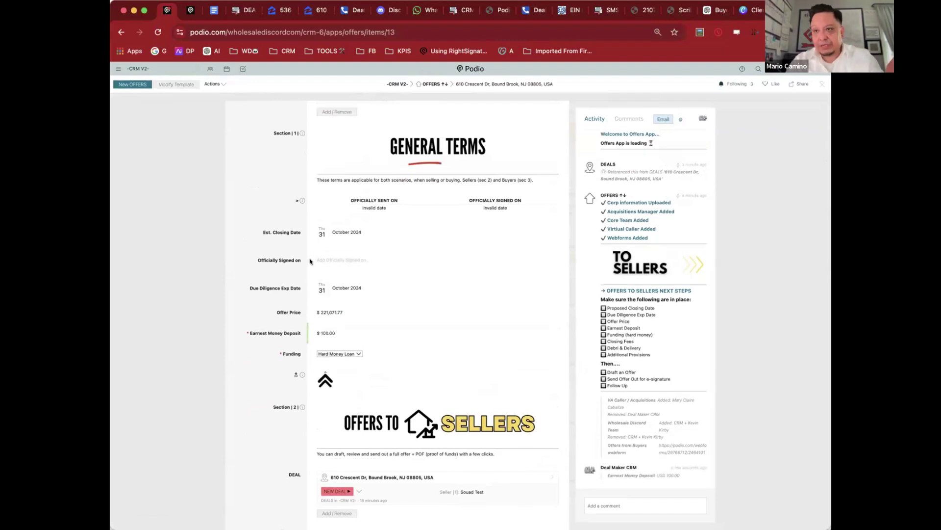
pyautogui.scroll(-5, 309, 262)
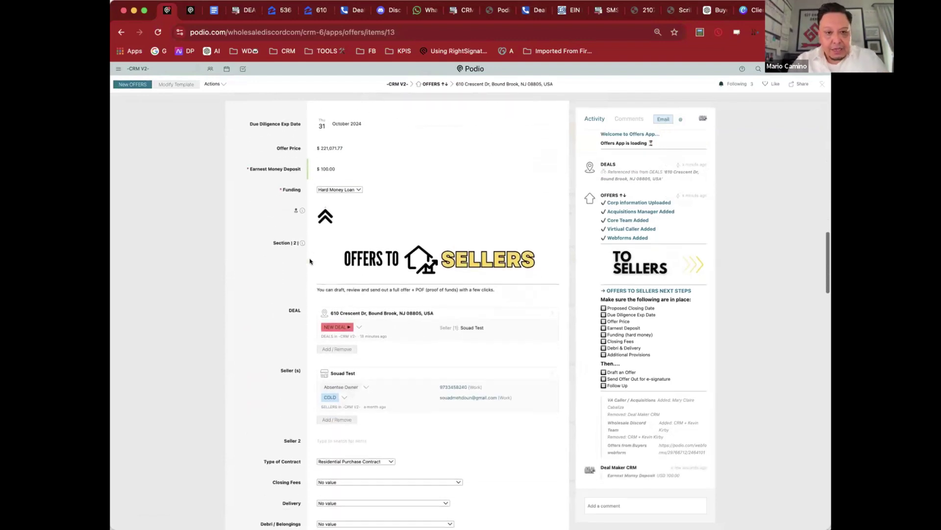
pyautogui.scroll(-2, 284, 290)
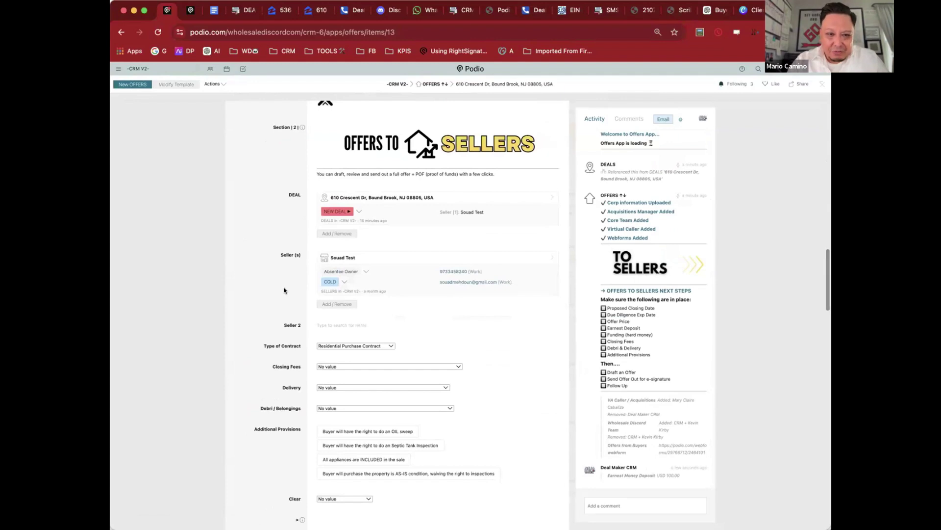
pyautogui.scroll(-2, 284, 290)
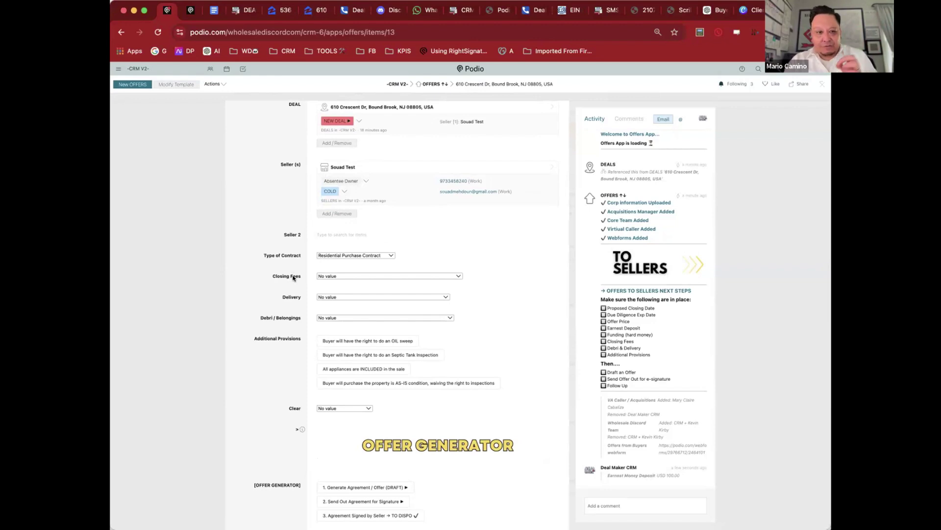
# Step: Set Closing Fees to 'Buyer shall pay all Escrow and Closing Fees.'
pyautogui.moveTo(328, 275)
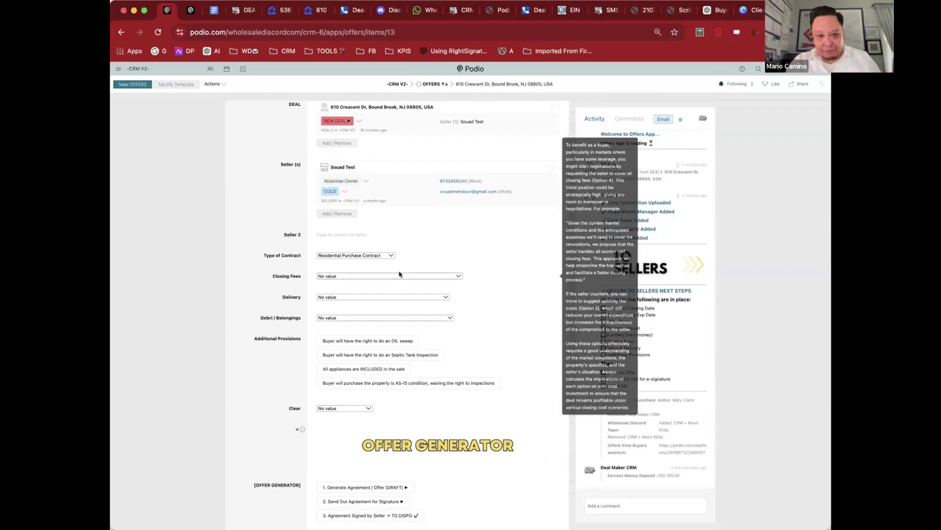
pyautogui.moveTo(376, 298)
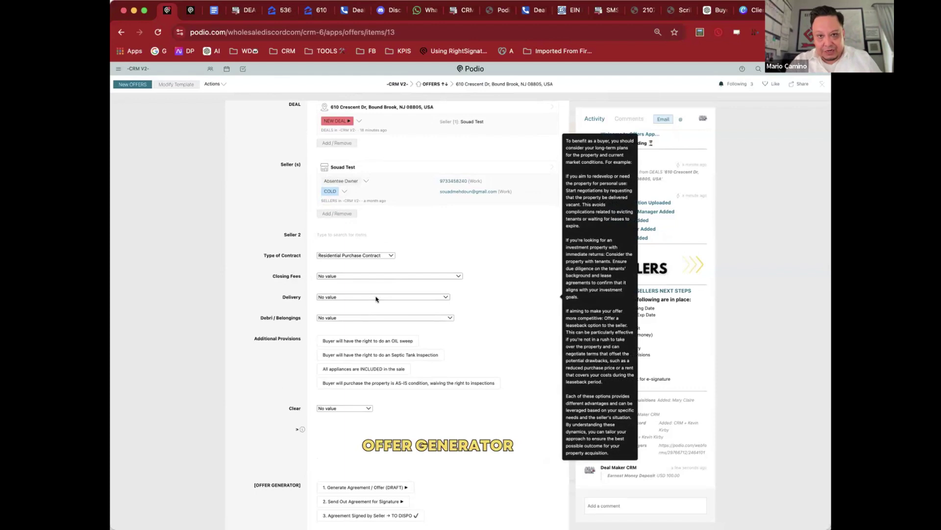
pyautogui.moveTo(377, 275)
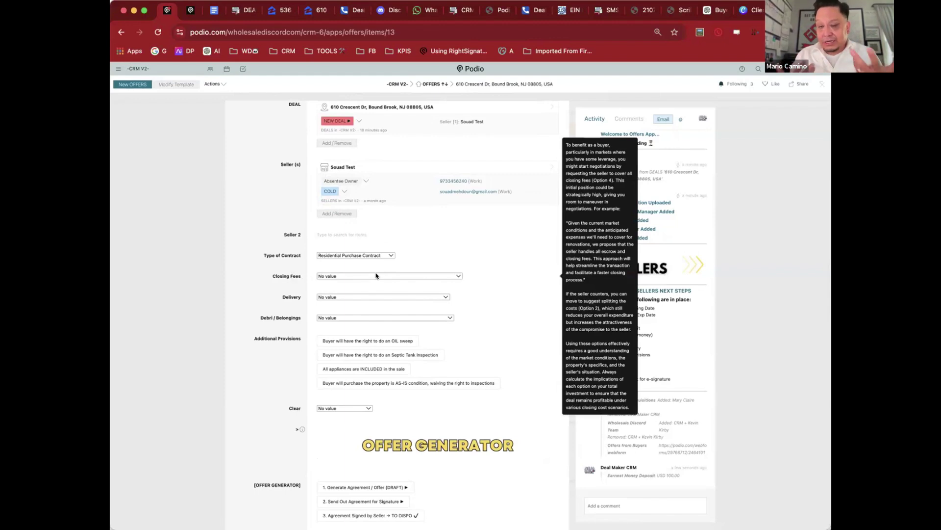
pyautogui.click(376, 275)
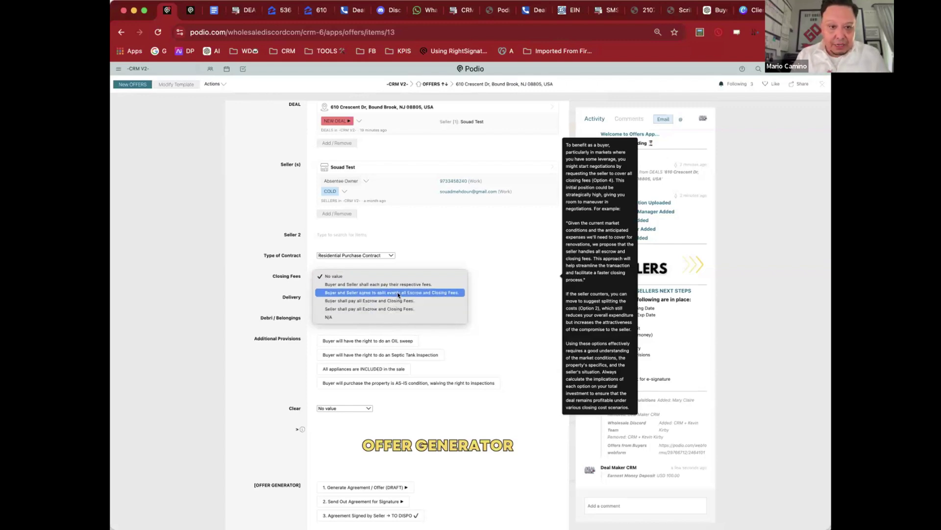
pyautogui.click(426, 300)
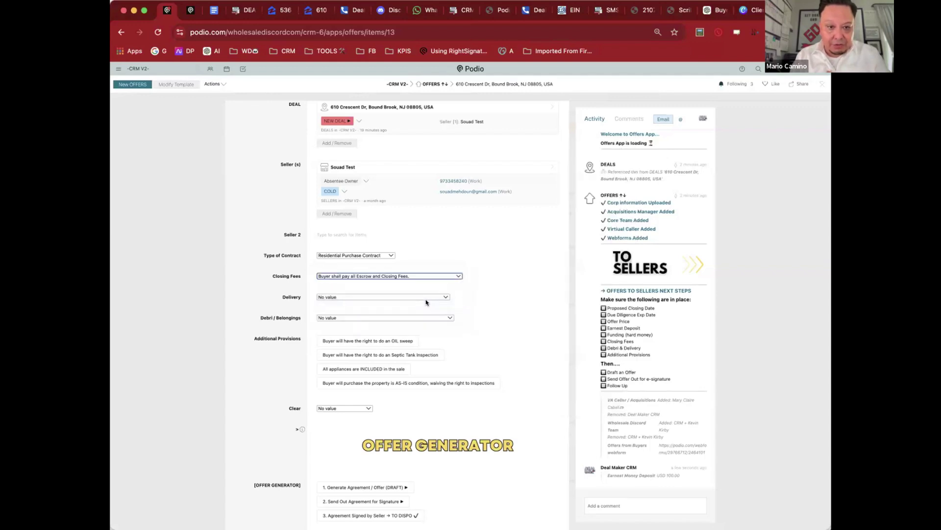
pyautogui.click(362, 296)
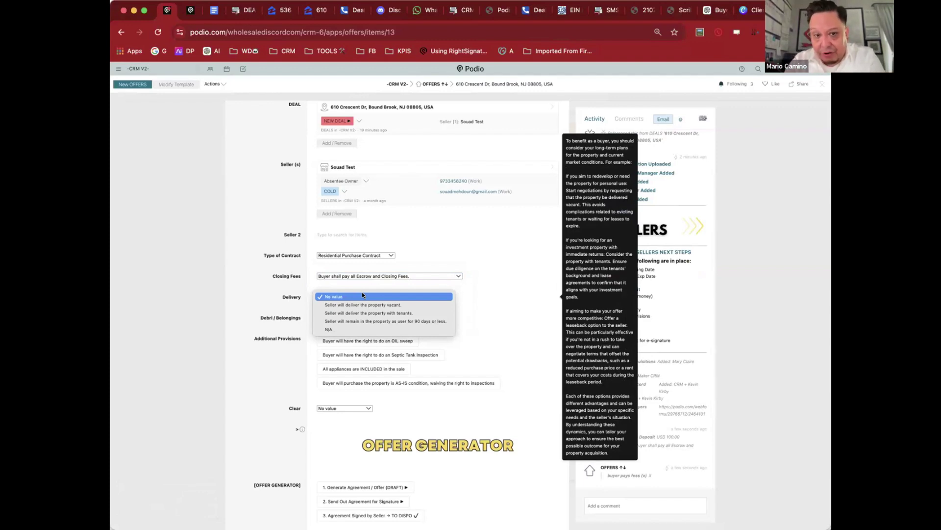
# Step: Set Delivery to 'Seller will deliver the property vacant.'
pyautogui.click(385, 305)
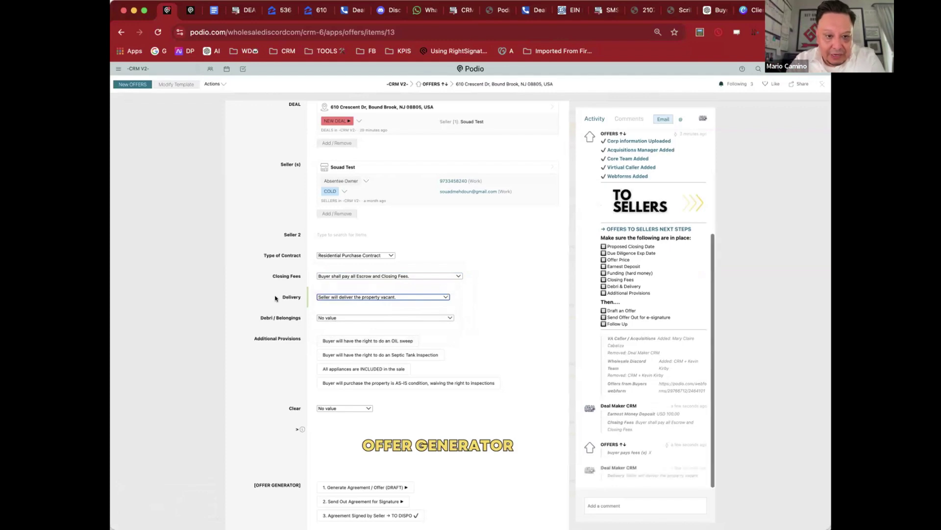
pyautogui.scroll(-3, 275, 298)
pyautogui.click(367, 234)
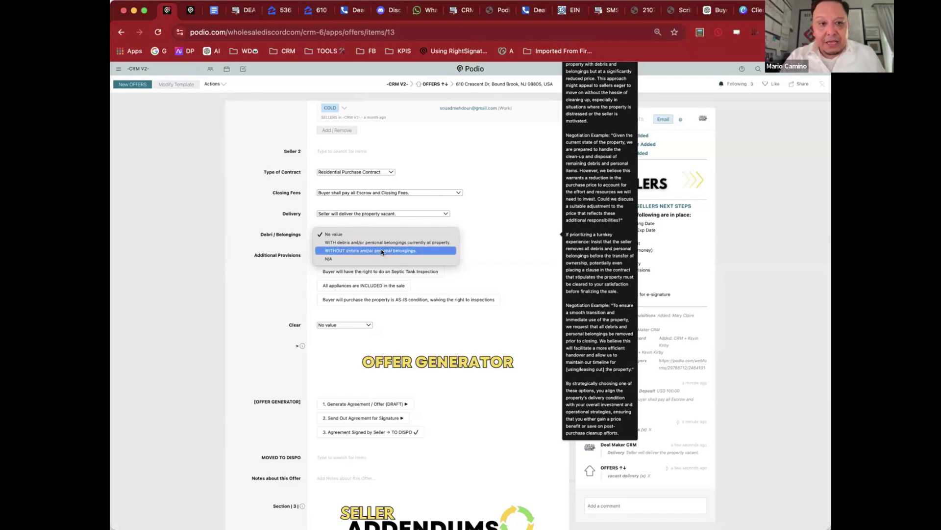
# Step: Set Debri / Belongings to 'WITH debris and/or personal belongings currently at property.'
pyautogui.click(382, 252)
pyautogui.click(342, 234)
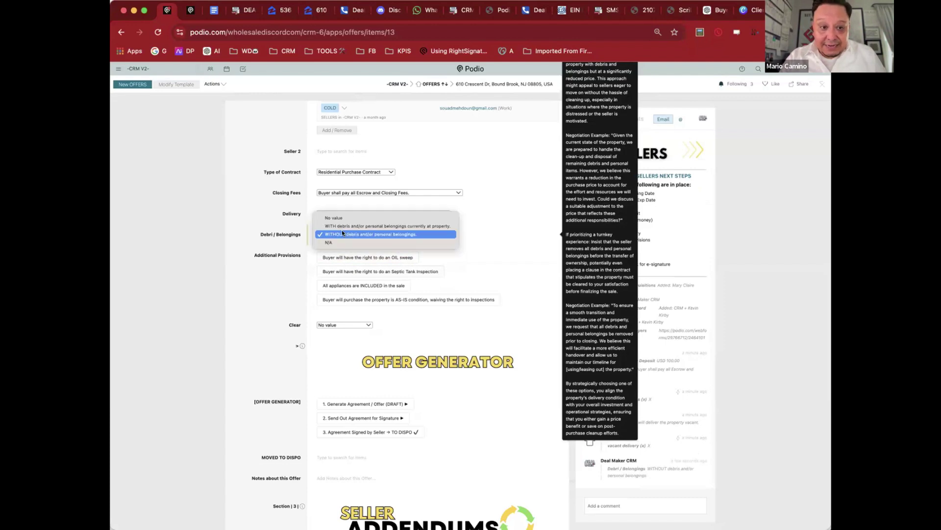
pyautogui.click(357, 225)
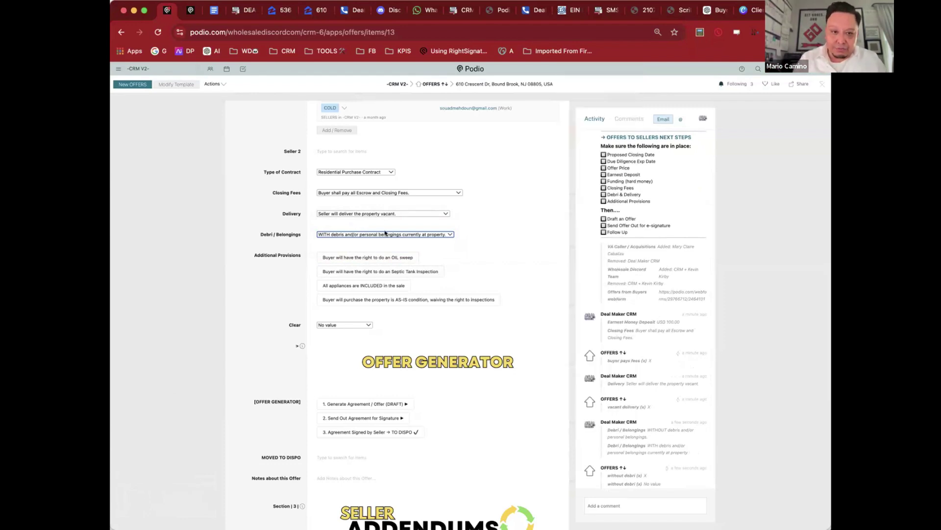
pyautogui.click(308, 264)
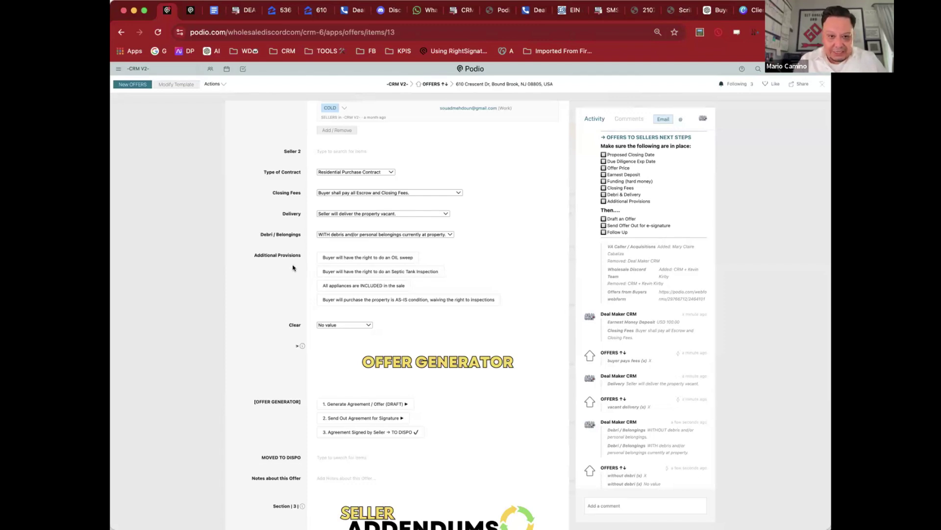
# Step: Add the AS-IS, inspections-waived provision and run '1. Generate Agreement / Offer (DRAFT)'
pyautogui.moveTo(380, 274)
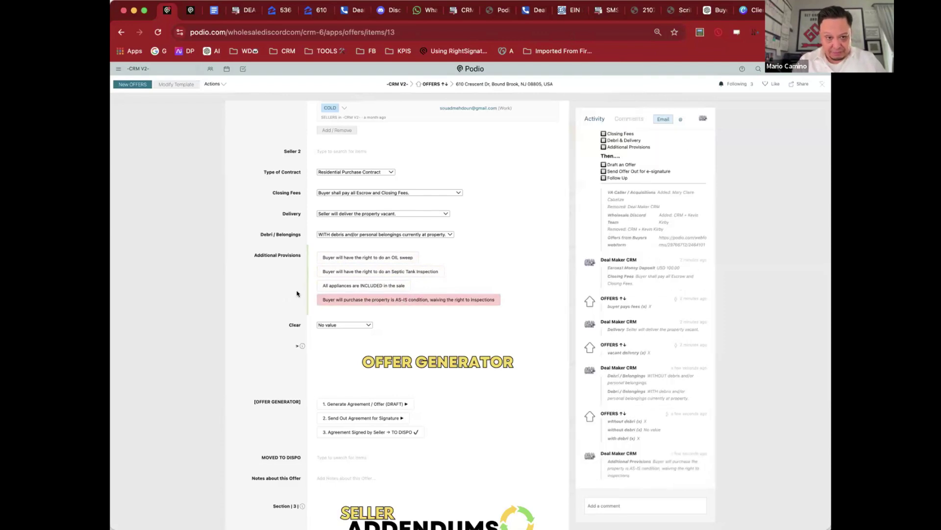
pyautogui.scroll(-5, 297, 294)
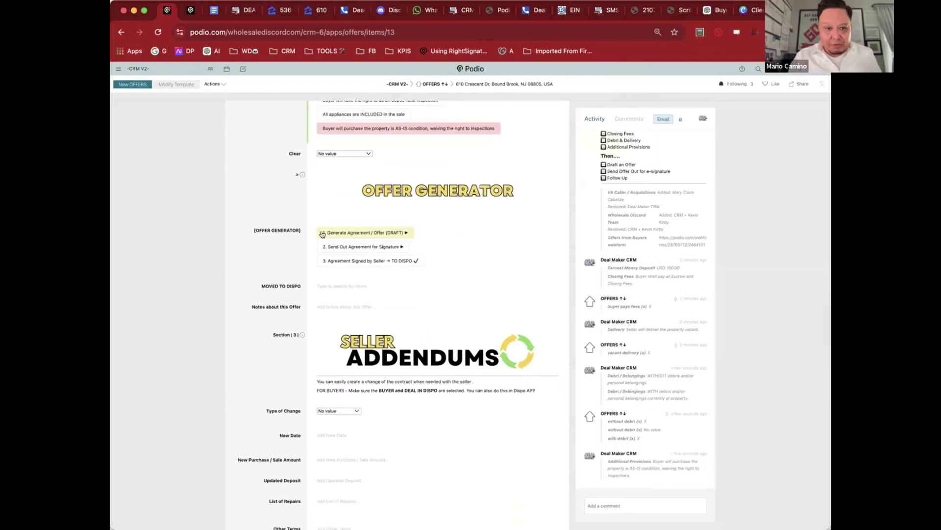
pyautogui.click(355, 234)
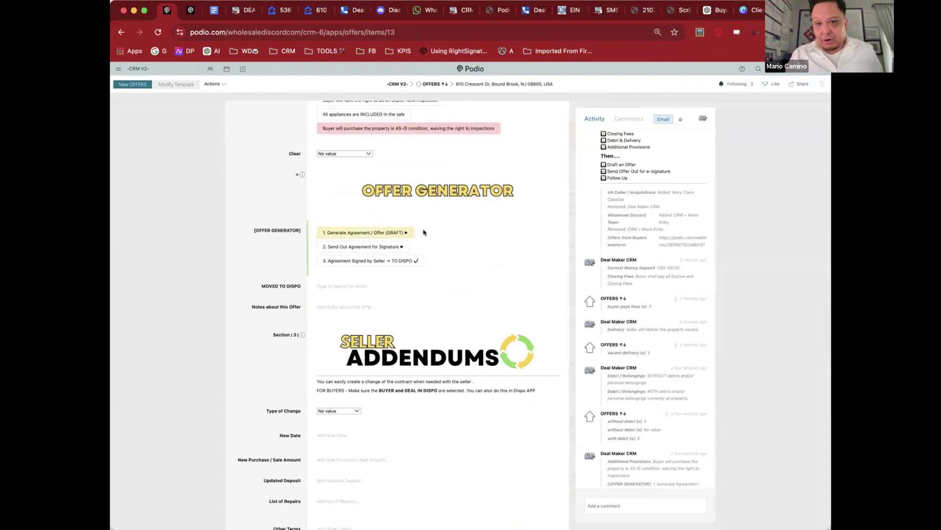
pyautogui.scroll(-1, 665, 353)
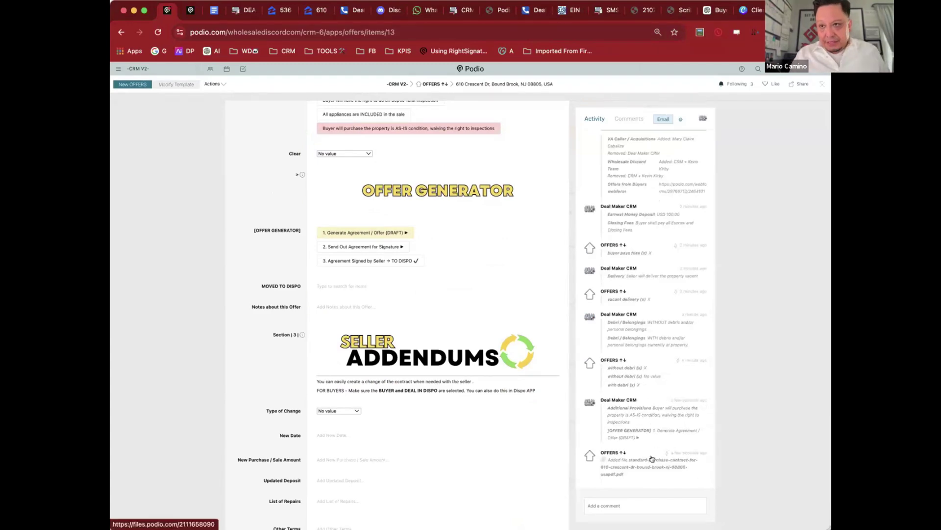
# Step: Read through all 10 pages of the generated contract PDF zoomed out, then return to Podio
pyautogui.click(654, 459)
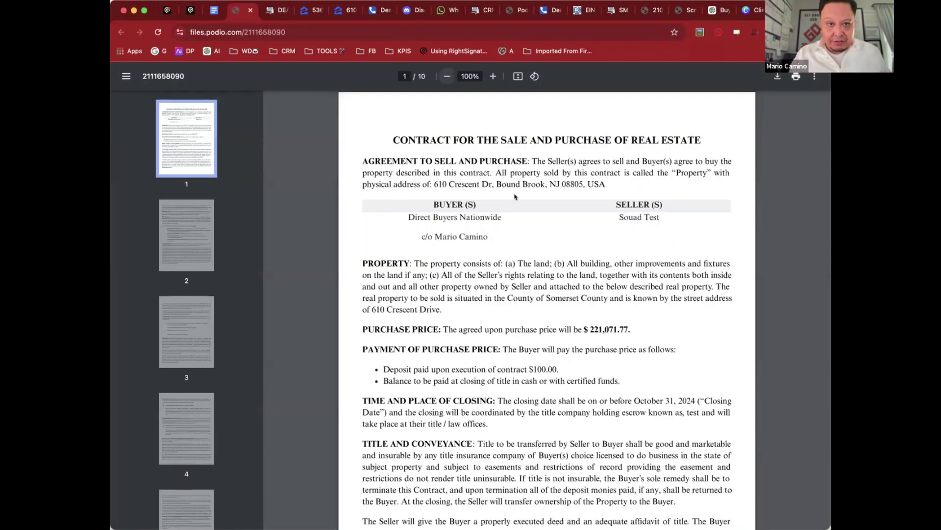
pyautogui.click(446, 76)
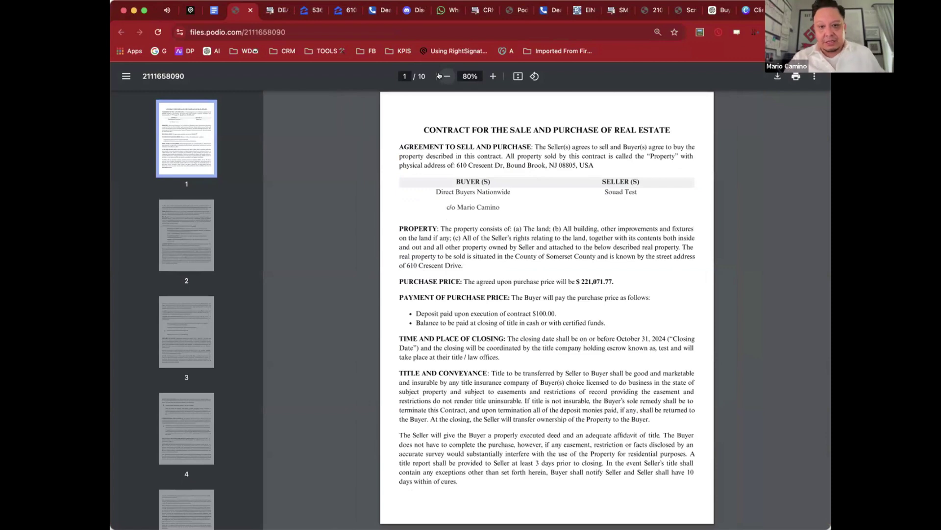
pyautogui.scroll(-3, 619, 202)
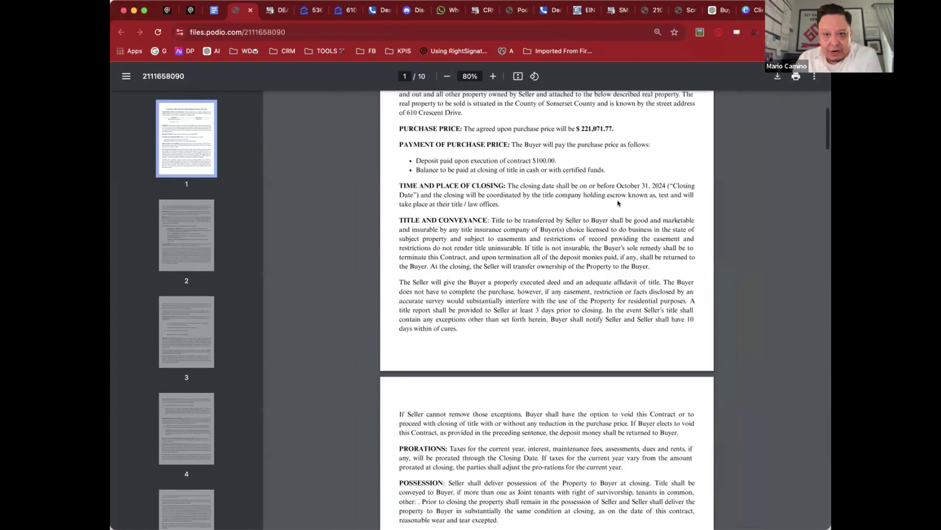
pyautogui.scroll(-8, 618, 202)
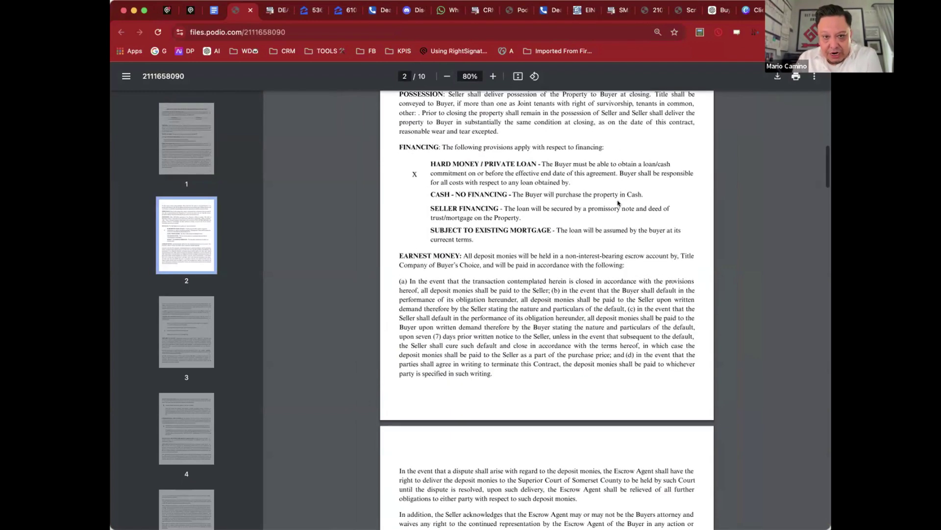
pyautogui.scroll(-15, 618, 202)
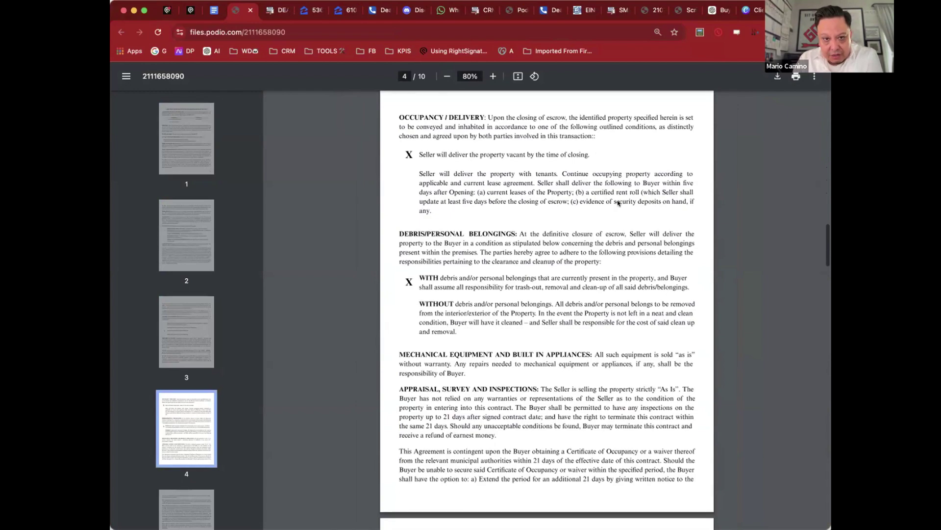
pyautogui.scroll(-20, 618, 202)
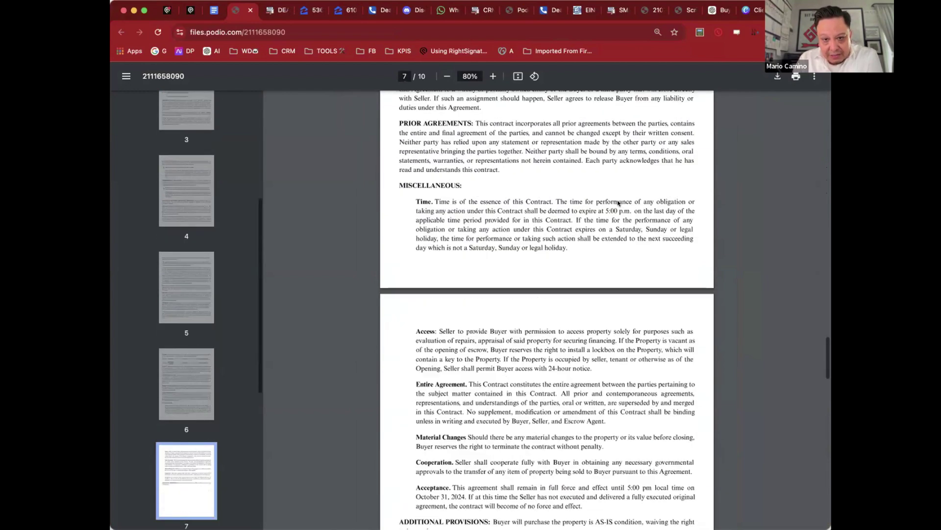
pyautogui.scroll(-13, 619, 202)
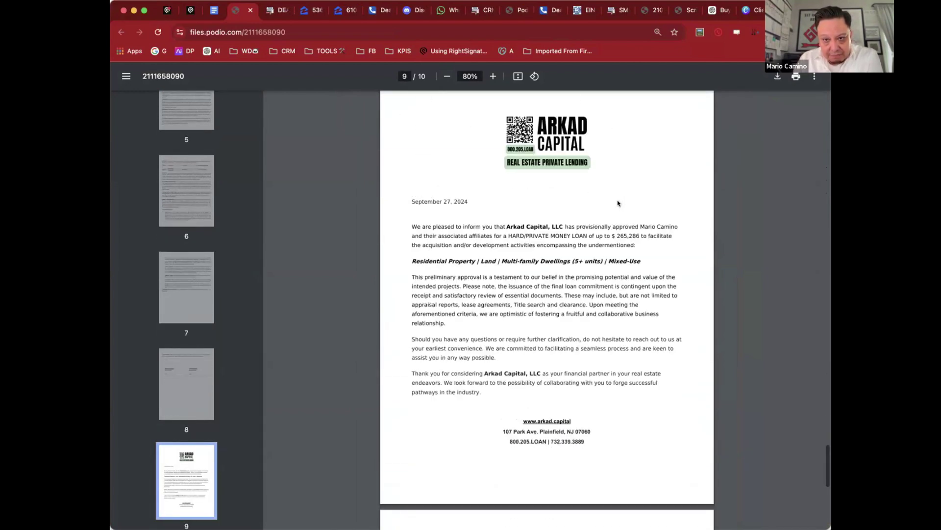
pyautogui.scroll(-1, 618, 203)
pyautogui.scroll(1, 618, 203)
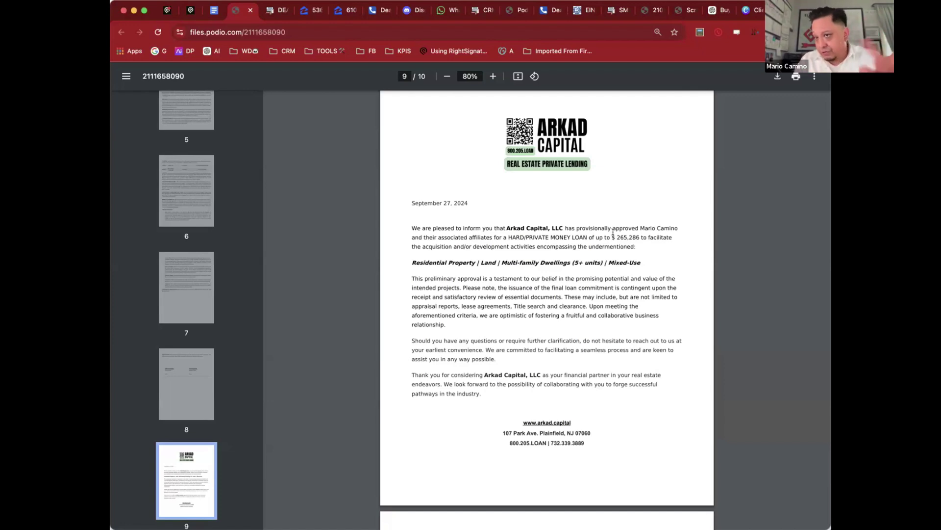
pyautogui.scroll(-7, 613, 232)
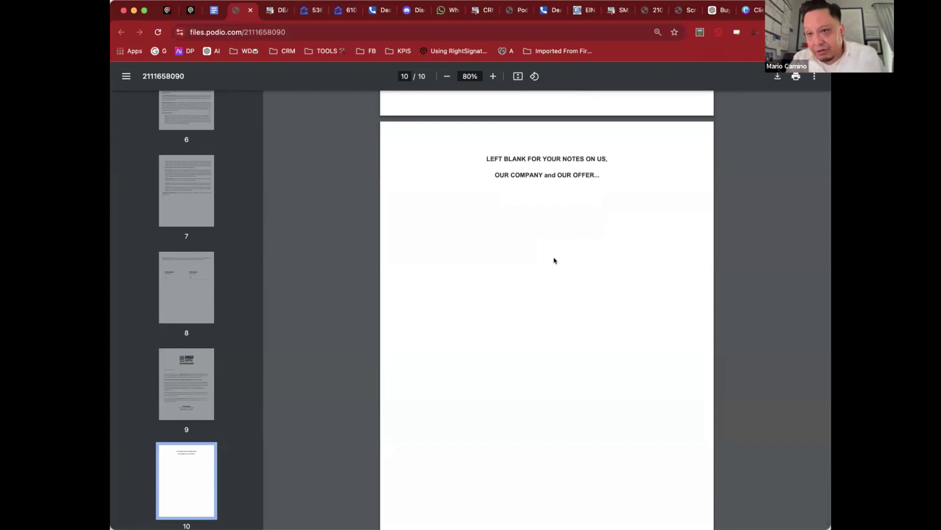
pyautogui.scroll(-5, 554, 260)
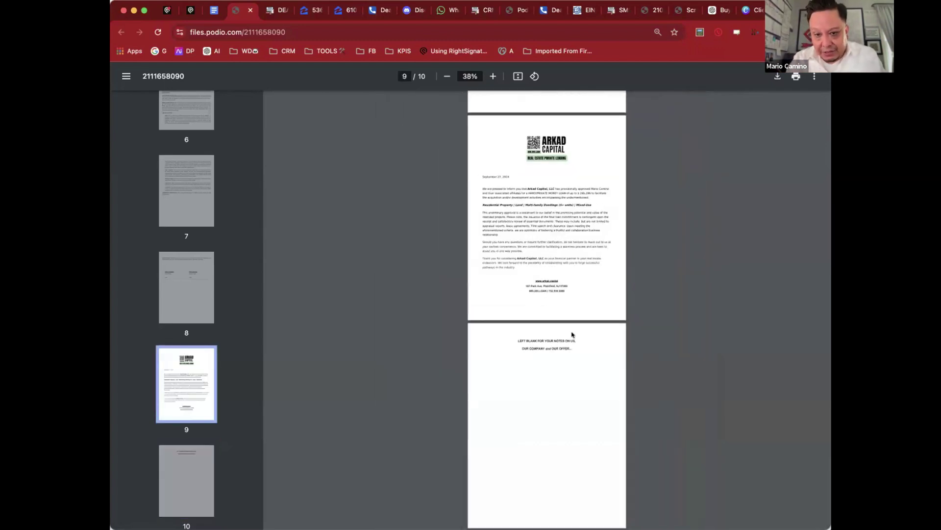
pyautogui.click(165, 11)
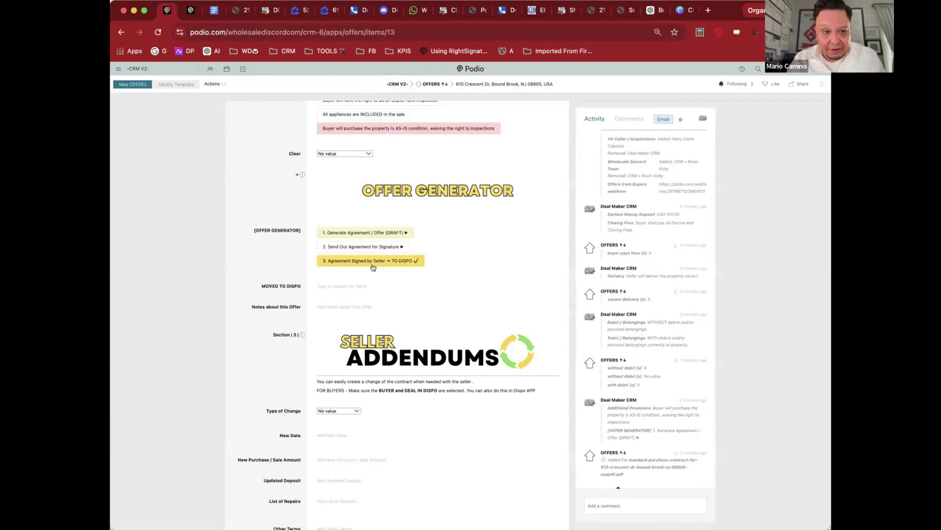
pyautogui.click(385, 247)
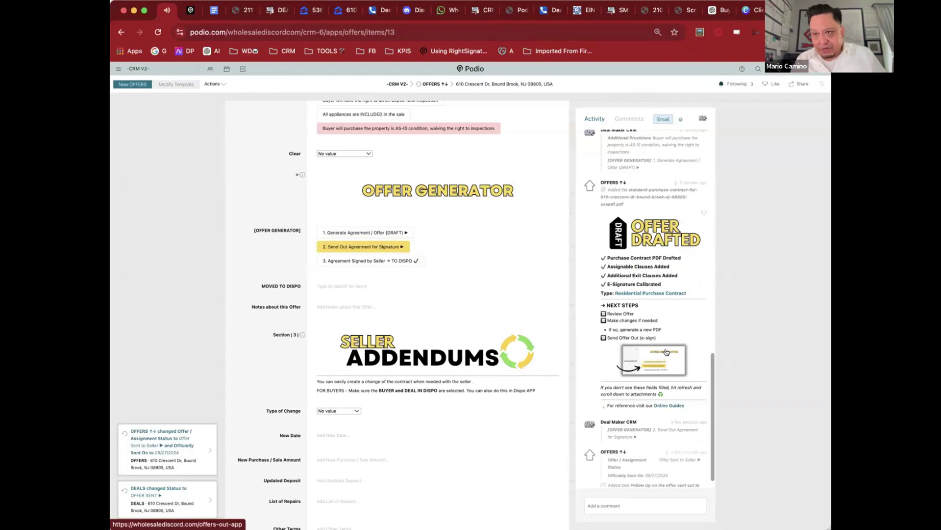
pyautogui.scroll(-4, 665, 371)
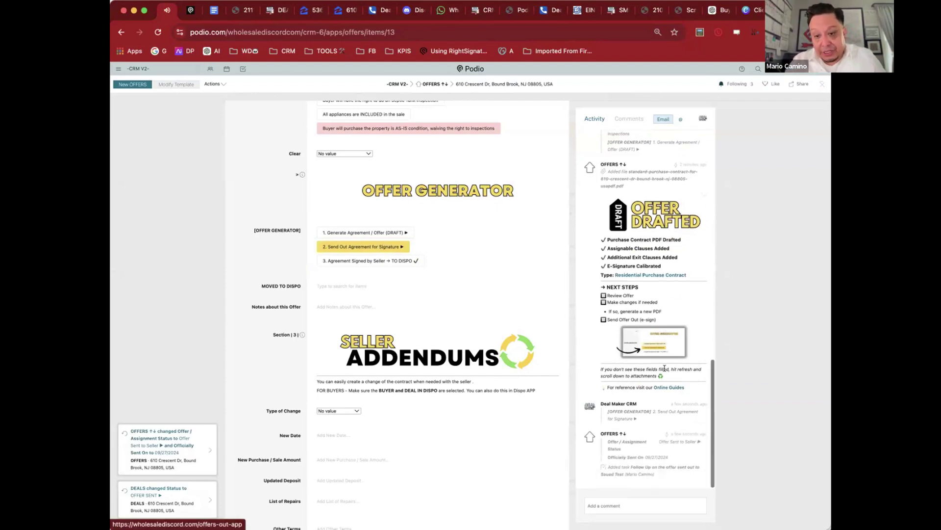
pyautogui.scroll(-2, 665, 371)
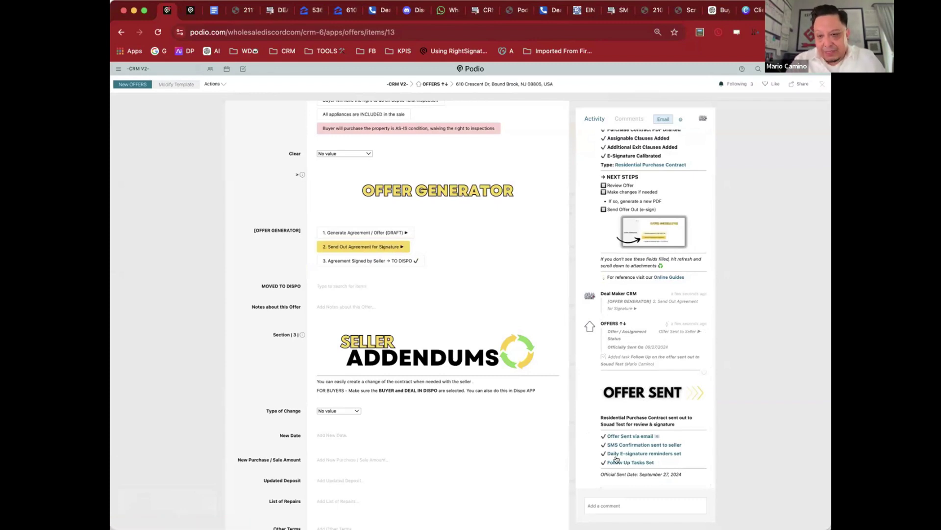
pyautogui.scroll(-10, 505, 386)
pyautogui.scroll(-2, 505, 385)
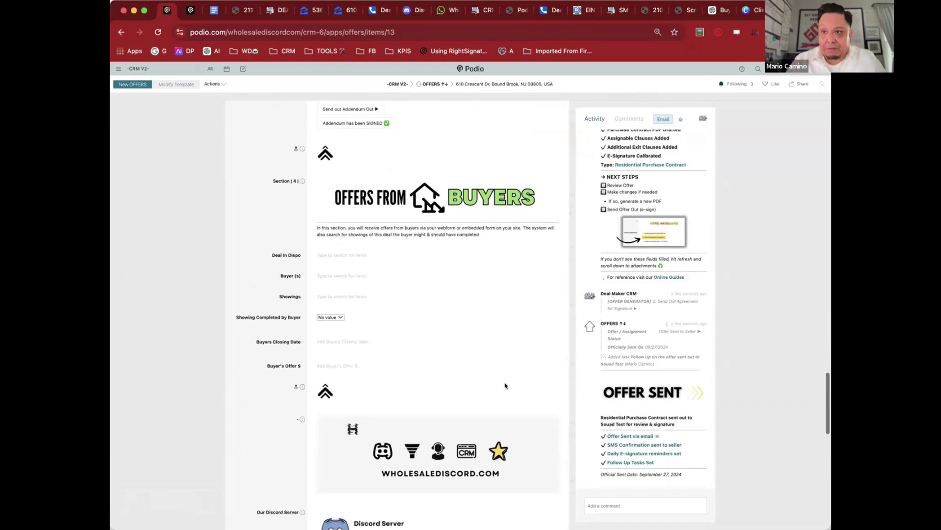
pyautogui.scroll(-15, 503, 381)
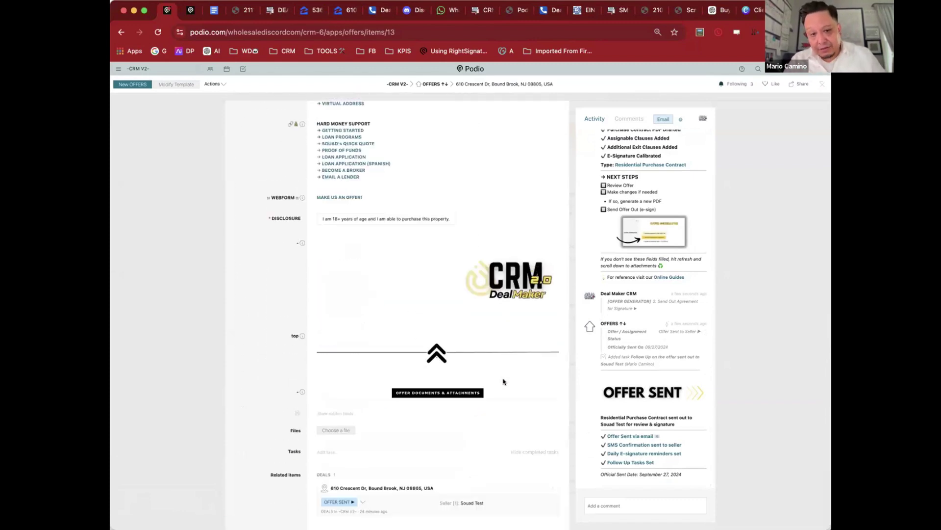
pyautogui.scroll(-1, 503, 382)
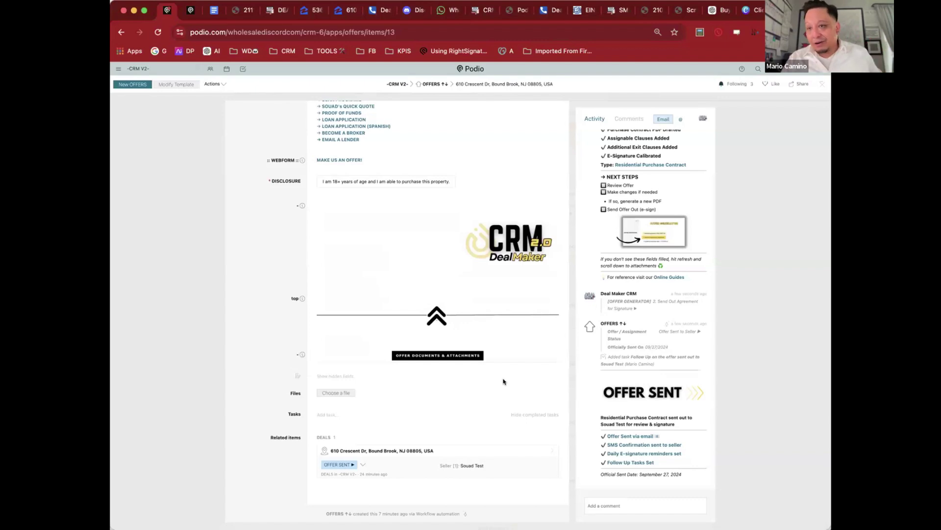
pyautogui.scroll(10, 503, 382)
pyautogui.scroll(15, 502, 381)
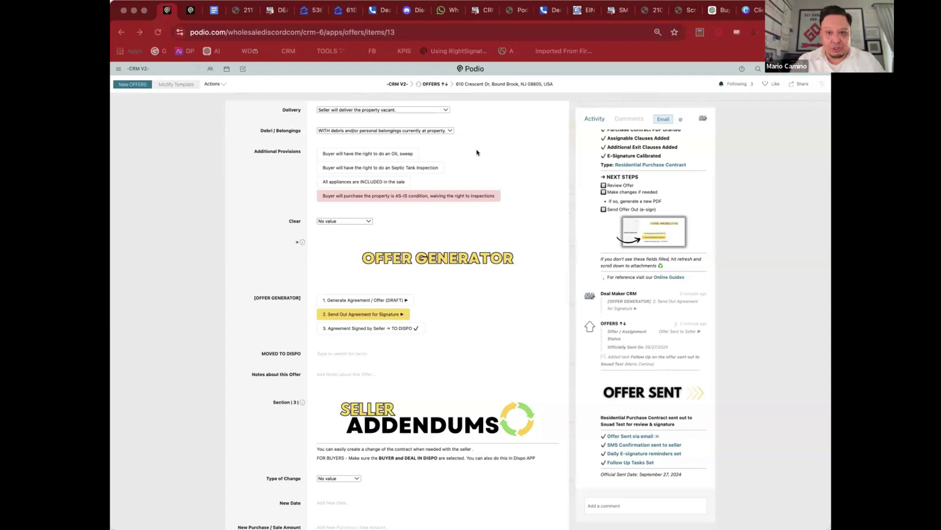
pyautogui.scroll(-3, 477, 151)
pyautogui.scroll(1, 441, 196)
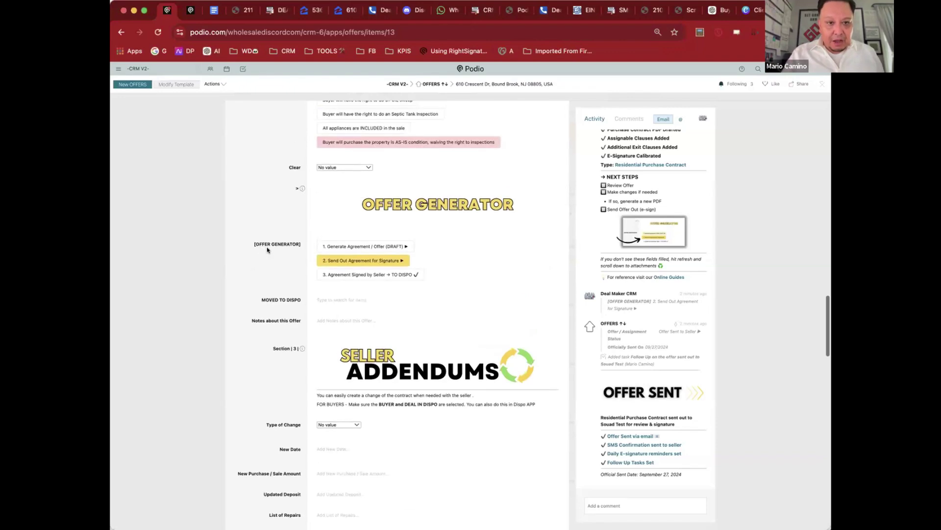
pyautogui.click(322, 277)
pyautogui.scroll(-3, 393, 363)
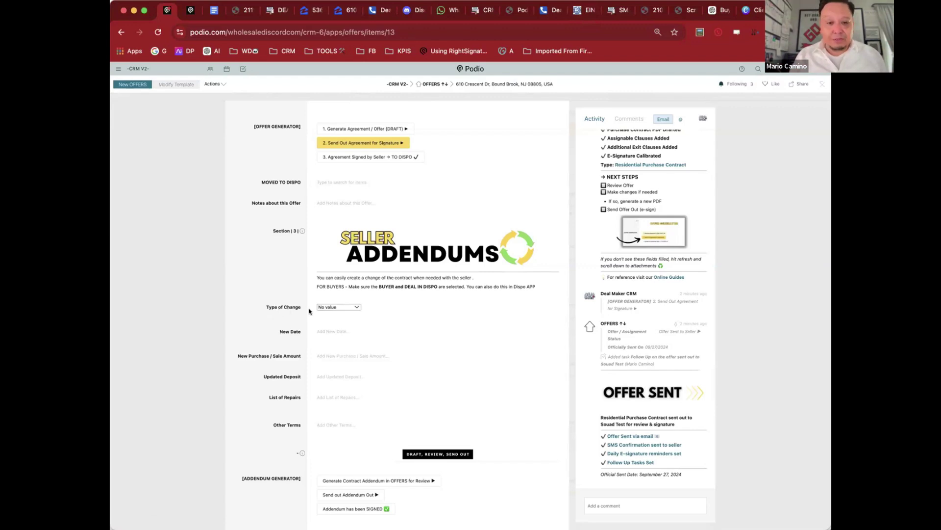
# Step: Set the addendum's Type of Change to Closing Date
pyautogui.click(337, 308)
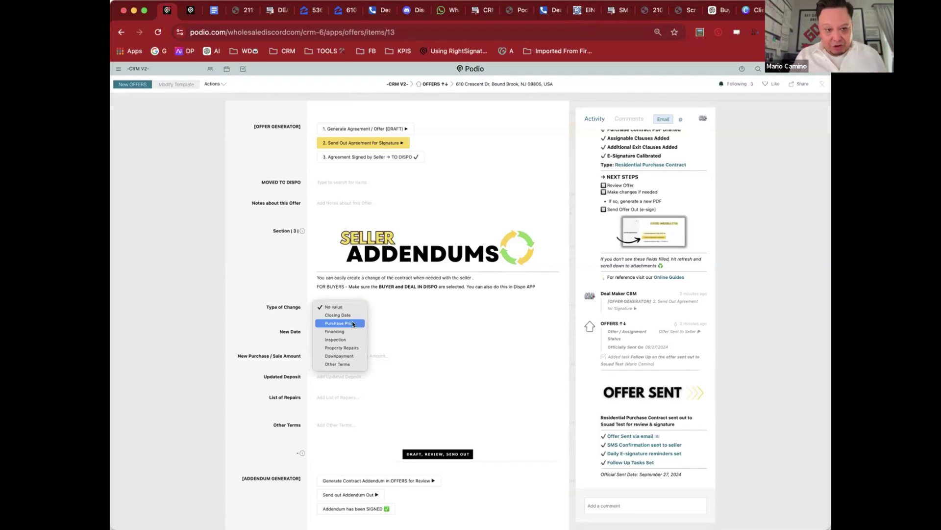
pyautogui.click(351, 315)
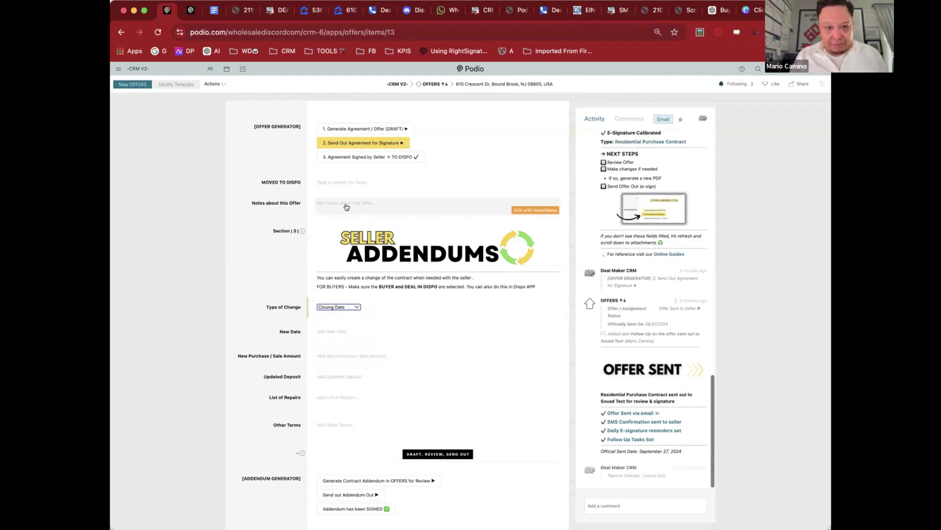
pyautogui.scroll(1, 287, 218)
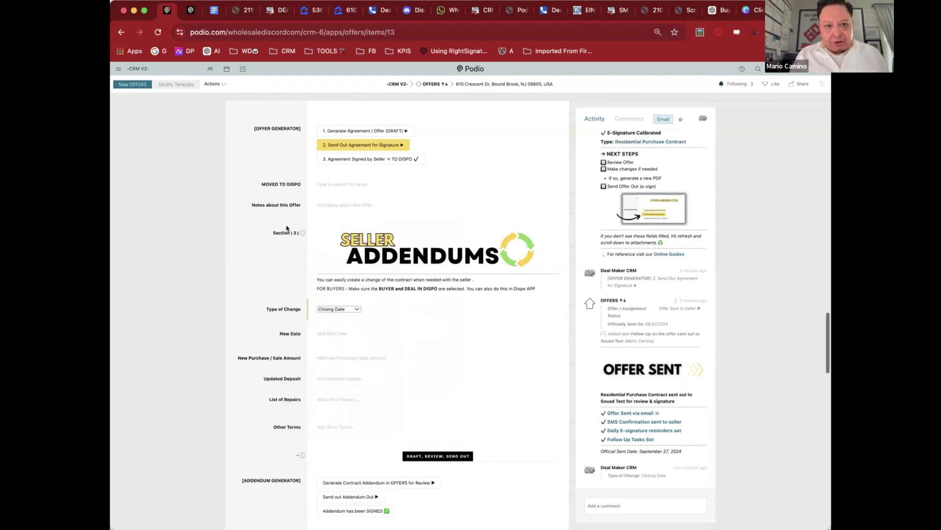
pyautogui.scroll(15, 287, 218)
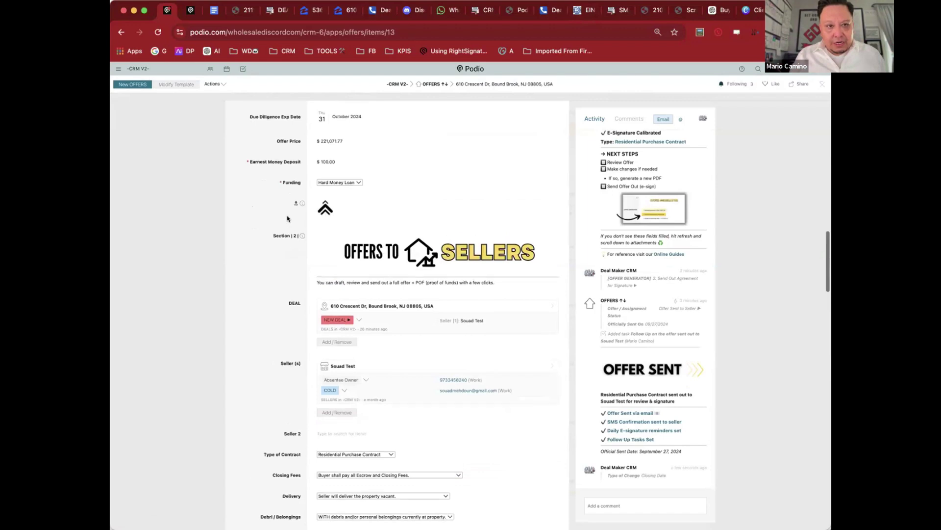
pyautogui.scroll(-12, 288, 216)
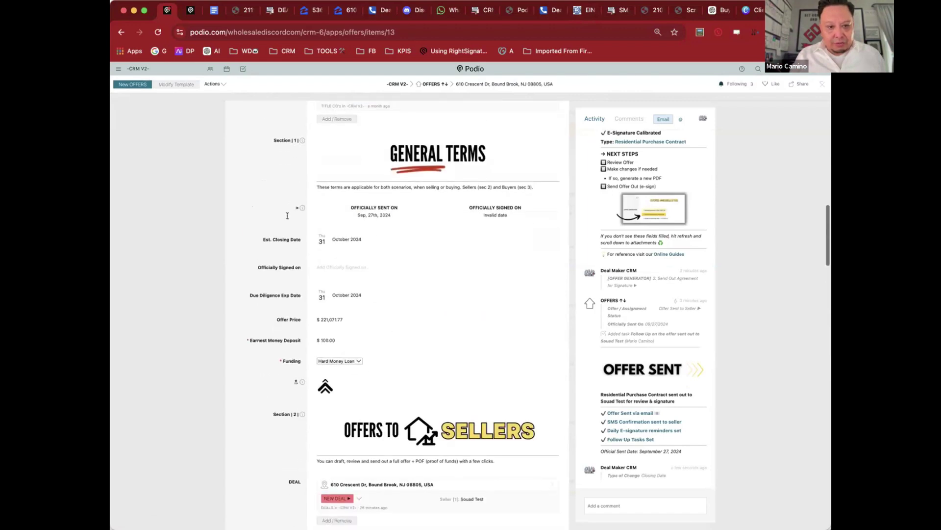
pyautogui.scroll(-4, 321, 239)
# Step: Pick 30 November 2024 as the new closing date and open the generated addendum PDF
pyautogui.click(322, 237)
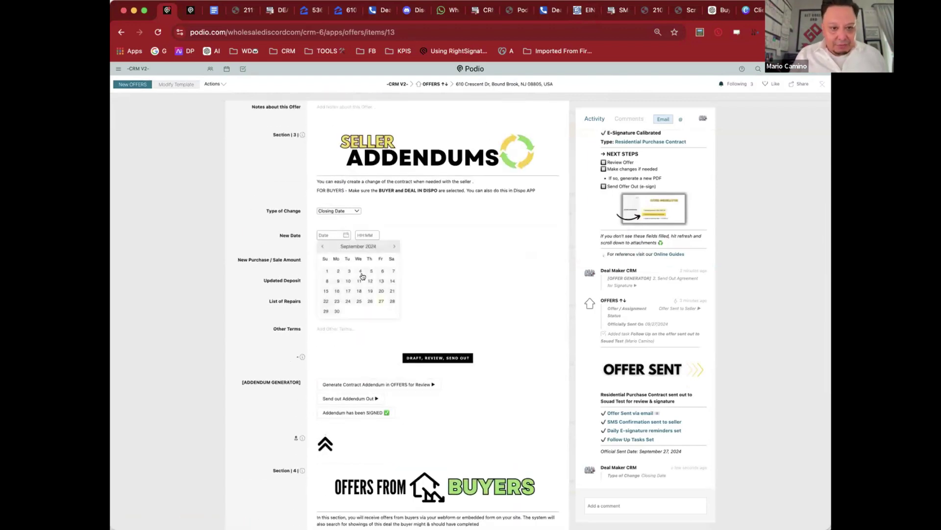
pyautogui.click(392, 246)
pyautogui.click(392, 246)
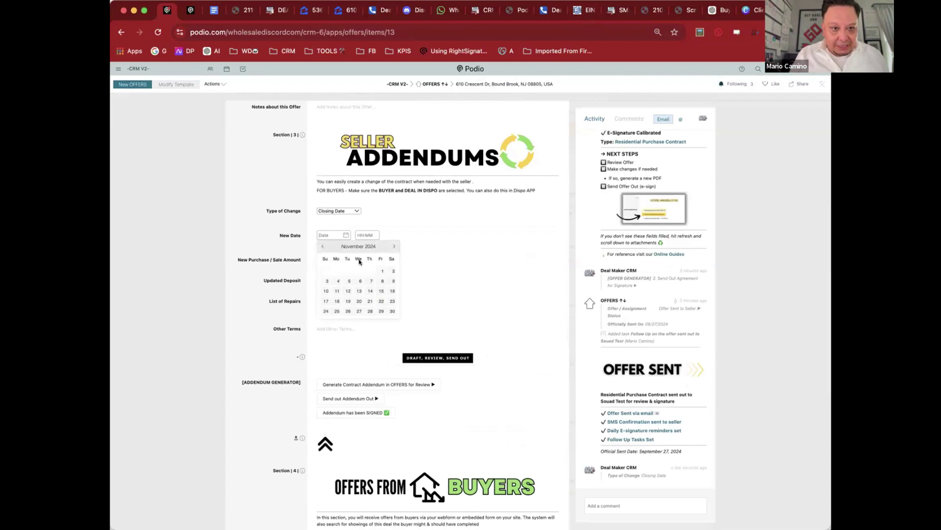
pyautogui.click(392, 311)
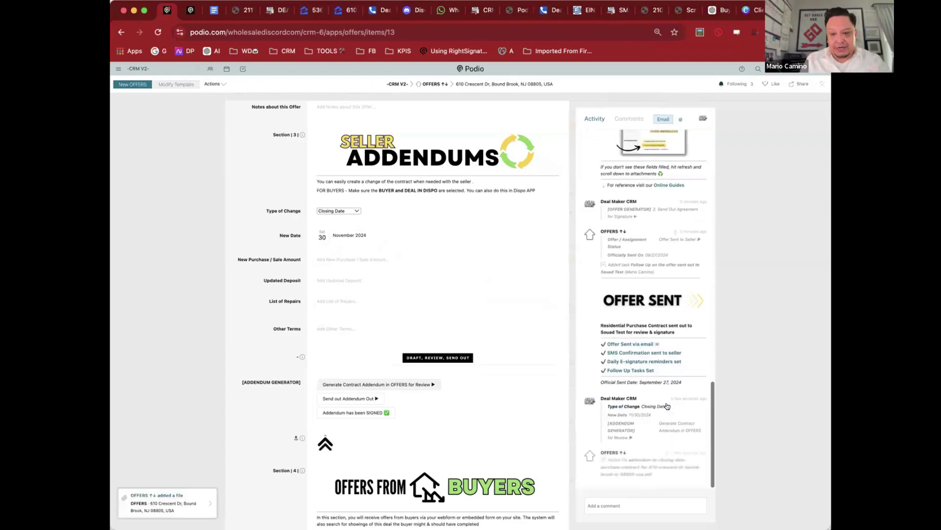
pyautogui.click(652, 460)
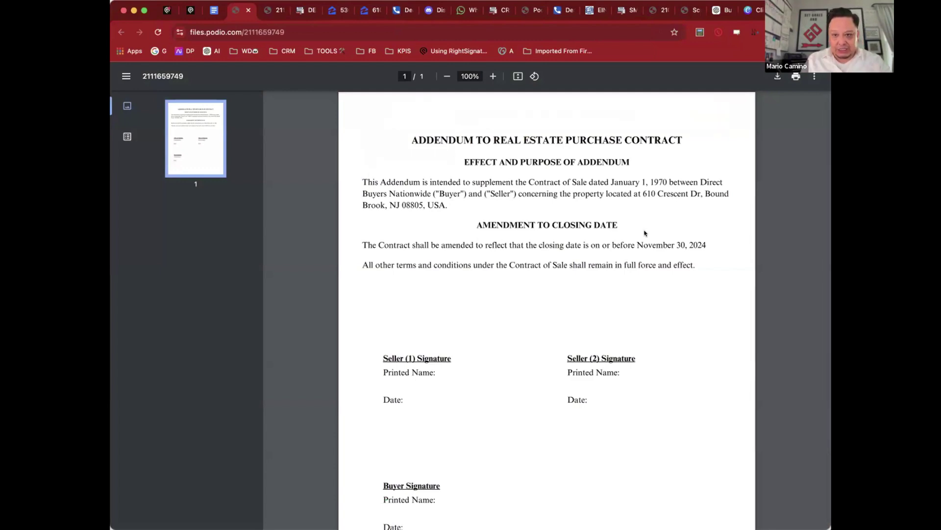
pyautogui.click(167, 10)
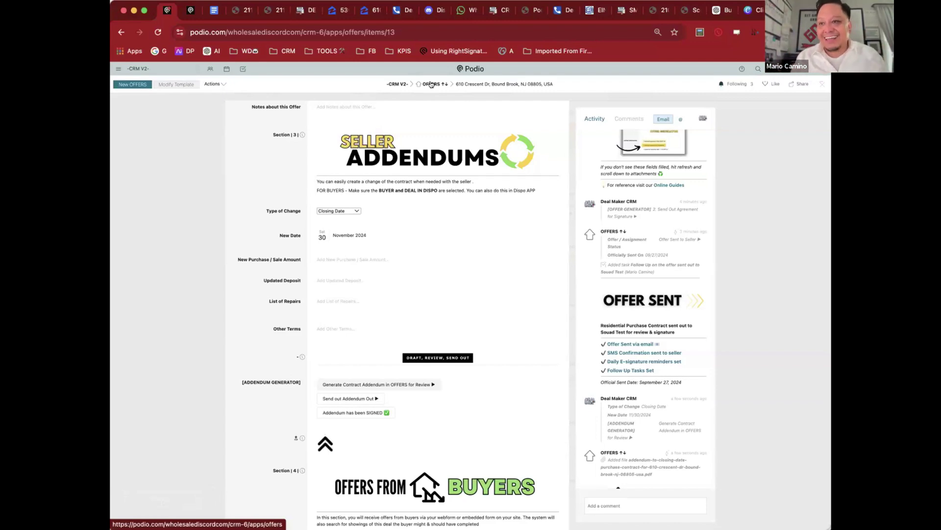
# Step: Navigate from the Offers board to the DISPO app, briefly viewing the Direct Buyers Nationwide company record
pyautogui.click(432, 84)
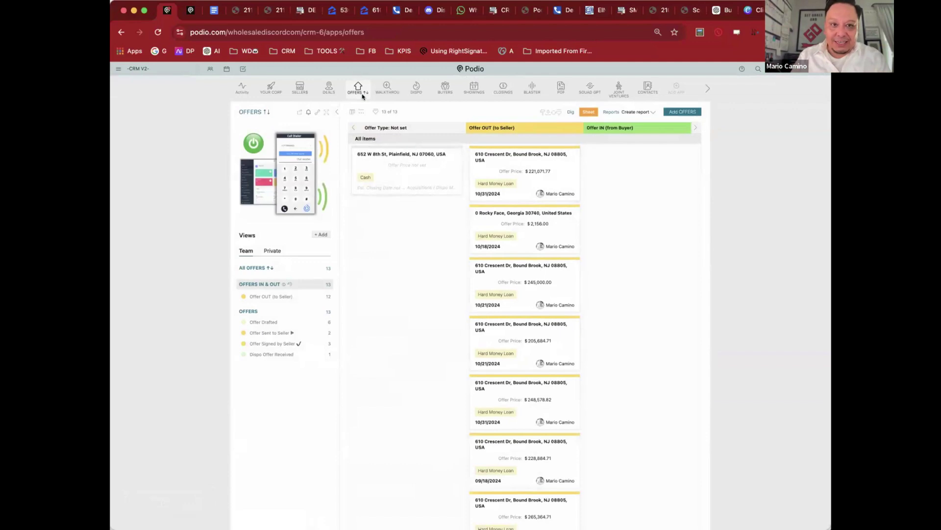
pyautogui.click(415, 91)
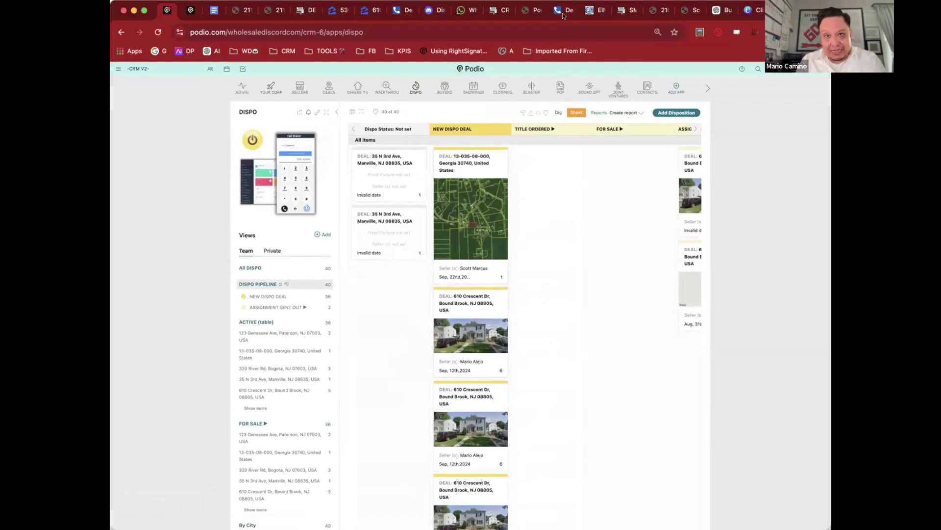
pyautogui.click(269, 86)
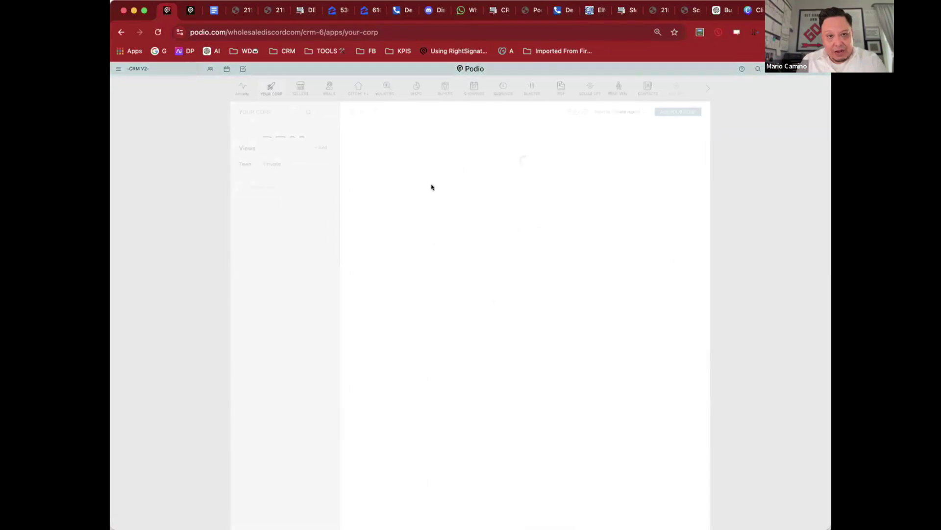
pyautogui.click(397, 152)
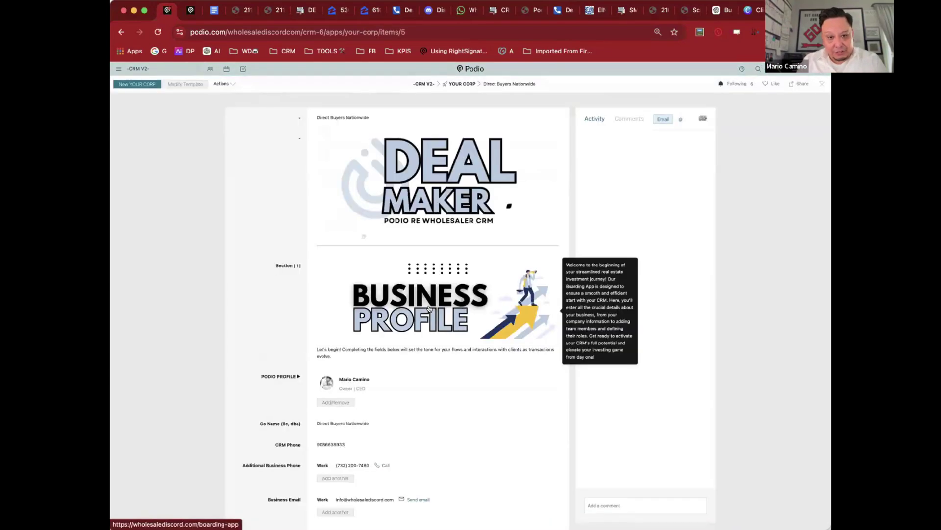
pyautogui.scroll(-15, 429, 308)
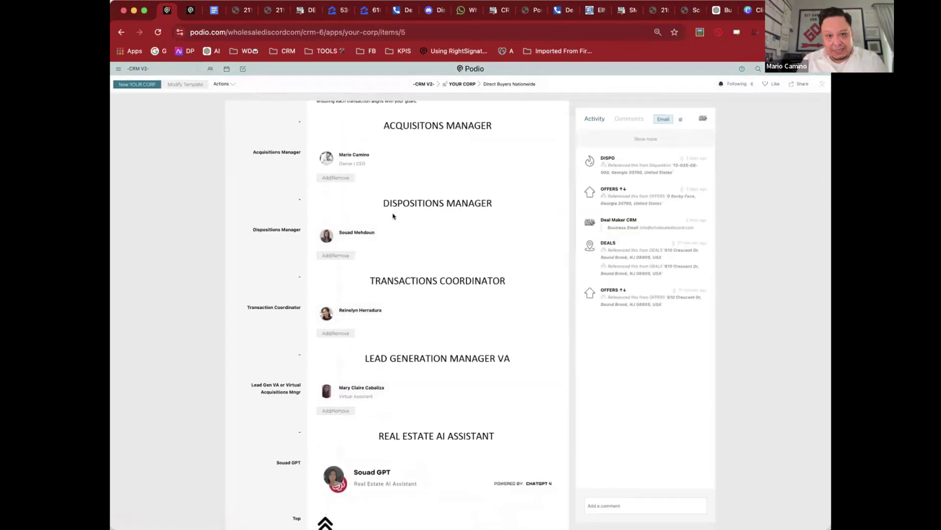
pyautogui.click(182, 195)
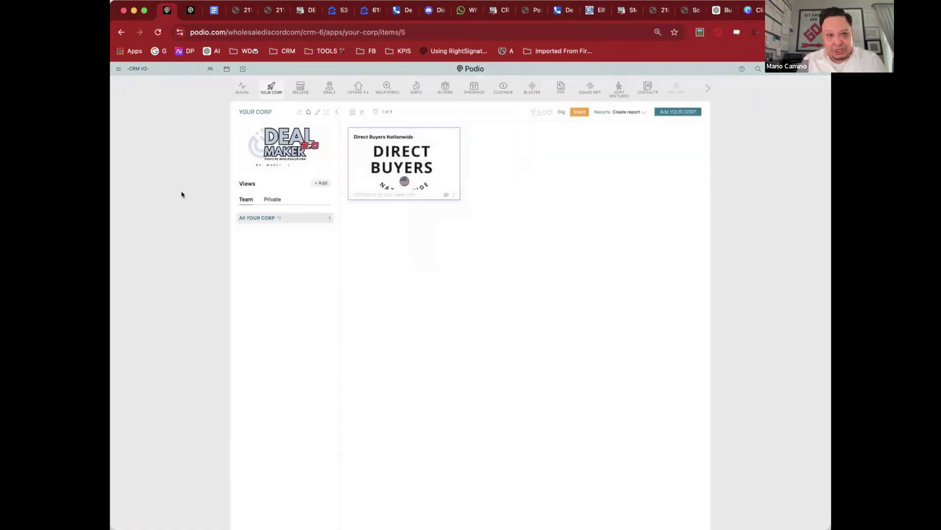
pyautogui.click(416, 87)
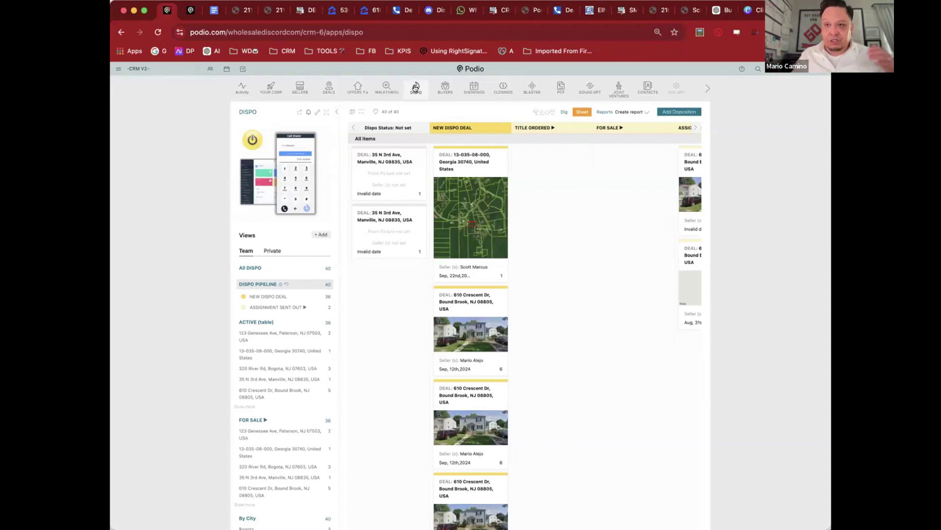
pyautogui.click(471, 313)
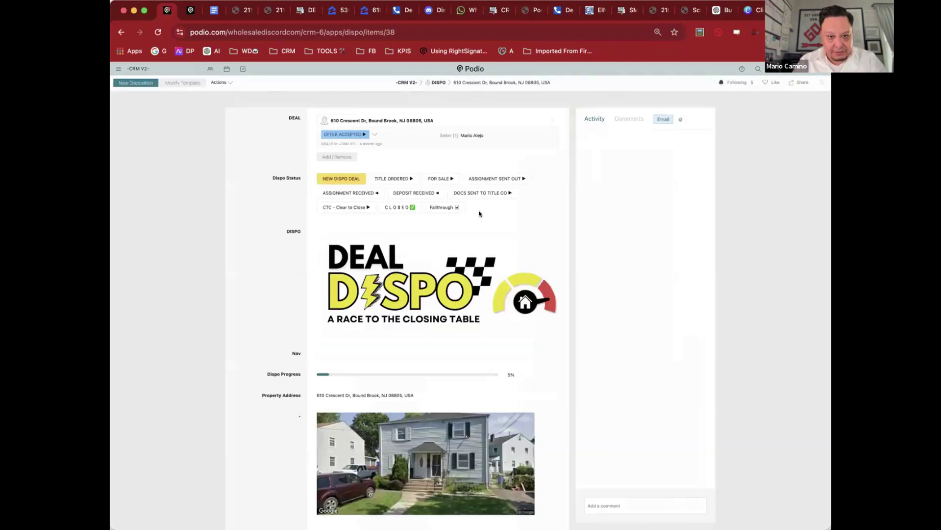
pyautogui.scroll(-10, 491, 196)
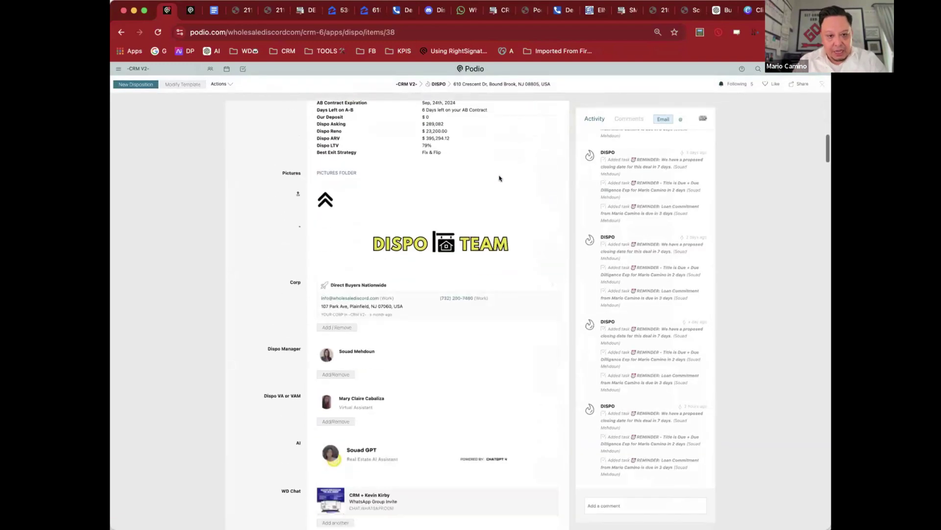
pyautogui.moveTo(268, 349); pyautogui.dragTo(301, 349)
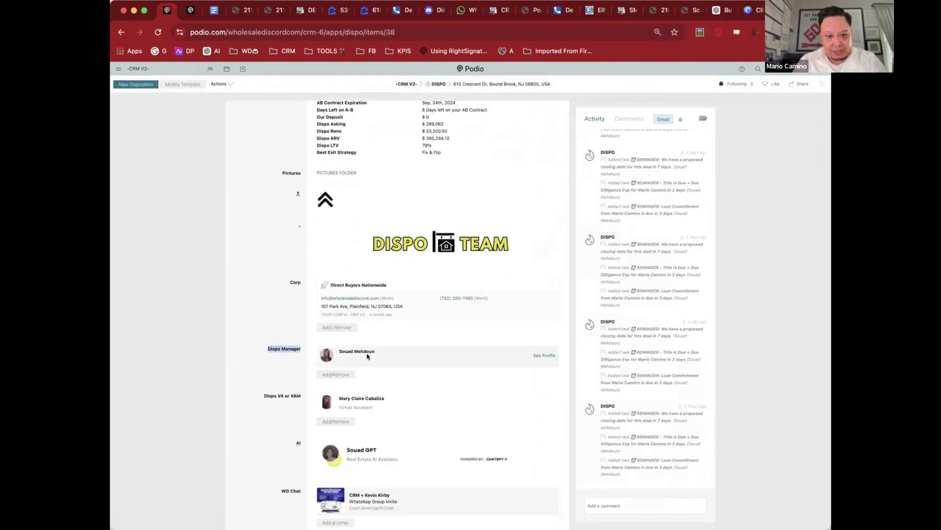
pyautogui.scroll(4, 442, 294)
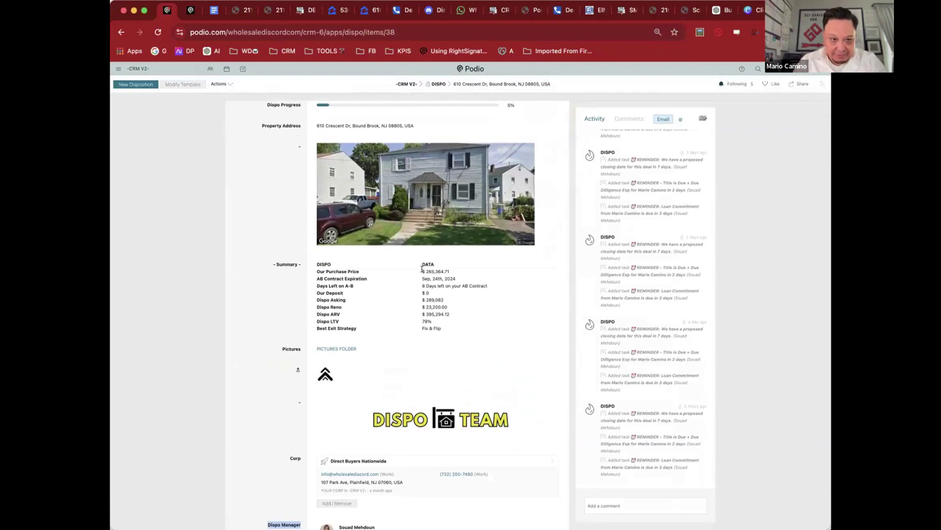
pyautogui.moveTo(421, 269); pyautogui.dragTo(447, 273)
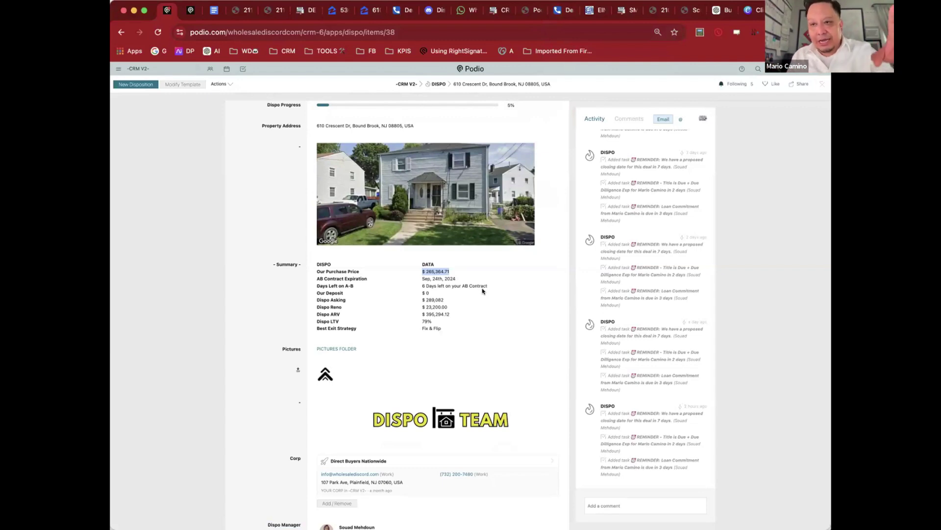
pyautogui.tripleClick(434, 300)
pyautogui.click(435, 273)
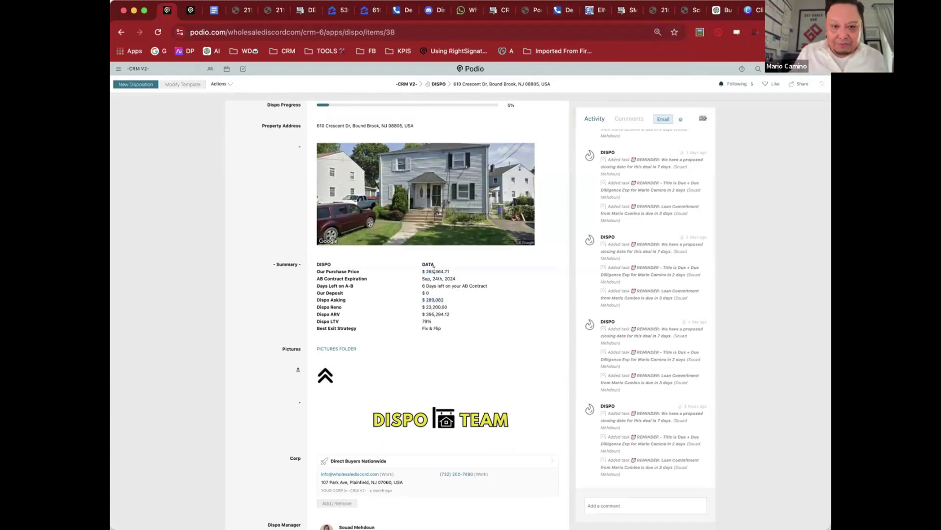
pyautogui.click(435, 275)
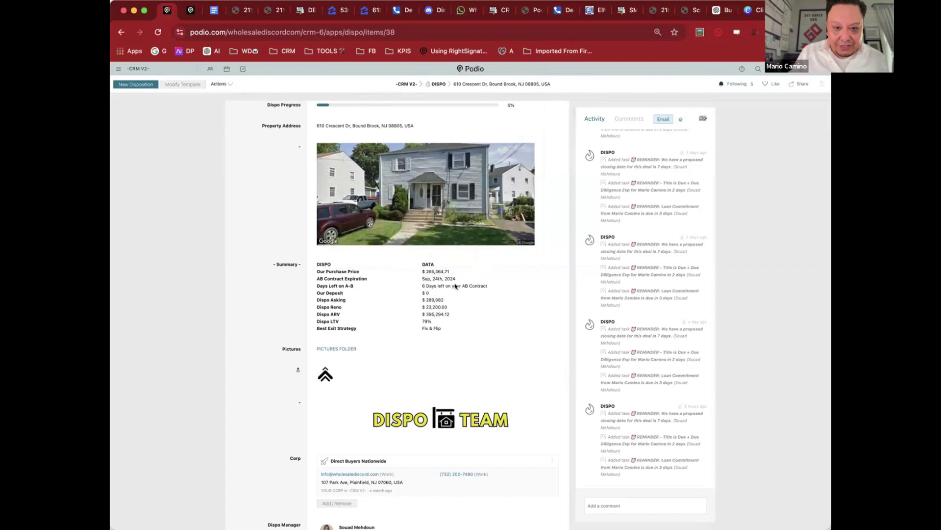
pyautogui.doubleClick(435, 299)
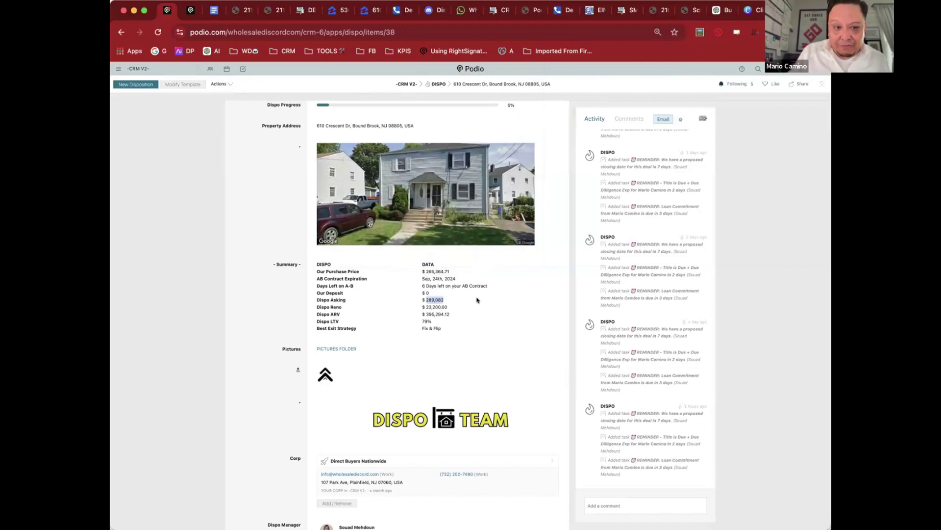
pyautogui.tripleClick(448, 285)
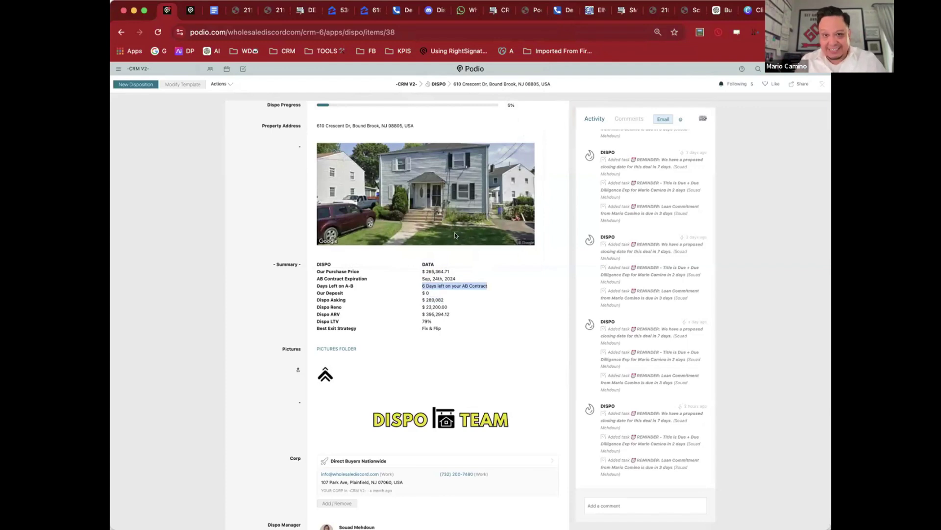
pyautogui.scroll(-1, 472, 314)
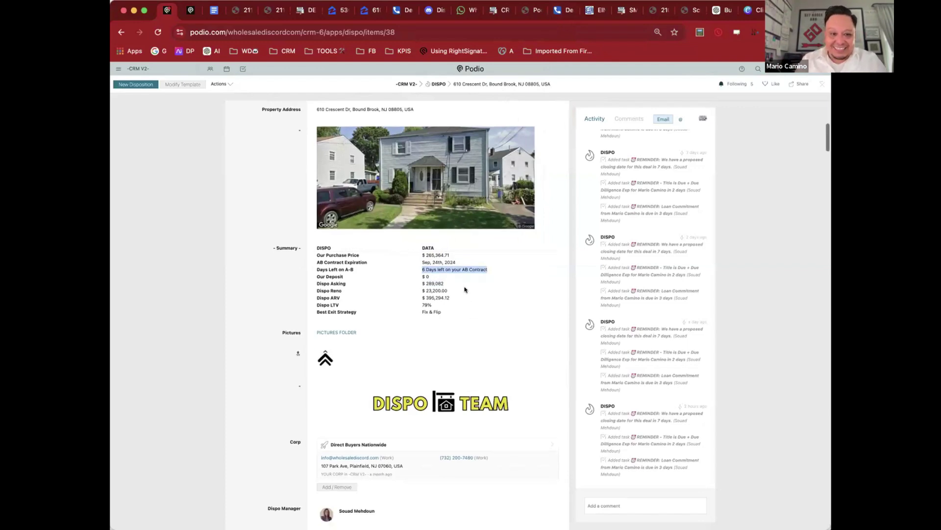
pyautogui.click(465, 289)
pyautogui.scroll(-3, 458, 292)
pyautogui.scroll(-10, 514, 304)
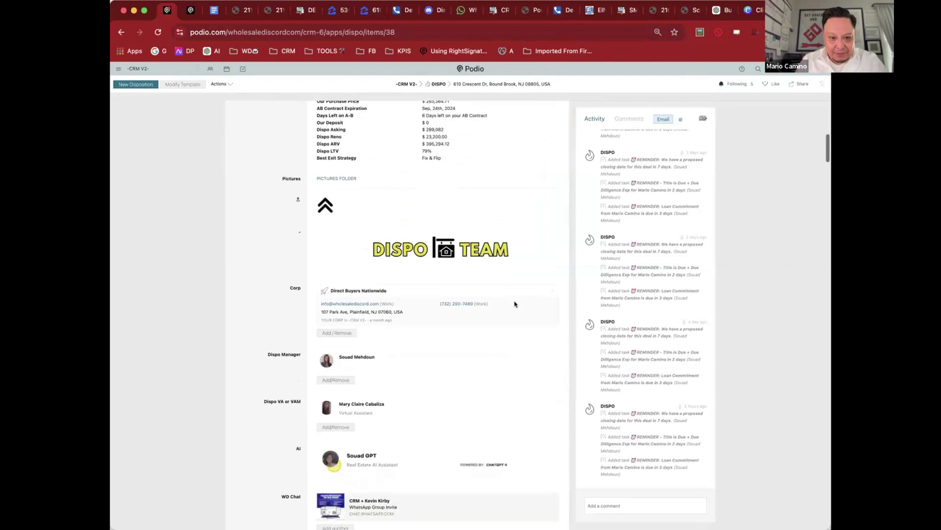
pyautogui.scroll(-9, 514, 304)
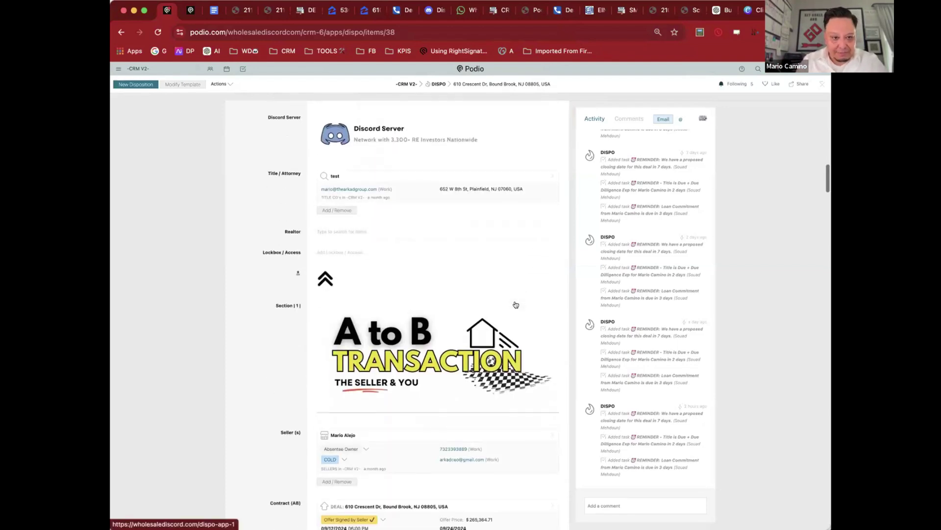
pyautogui.scroll(-7, 514, 294)
pyautogui.press('super+minus')
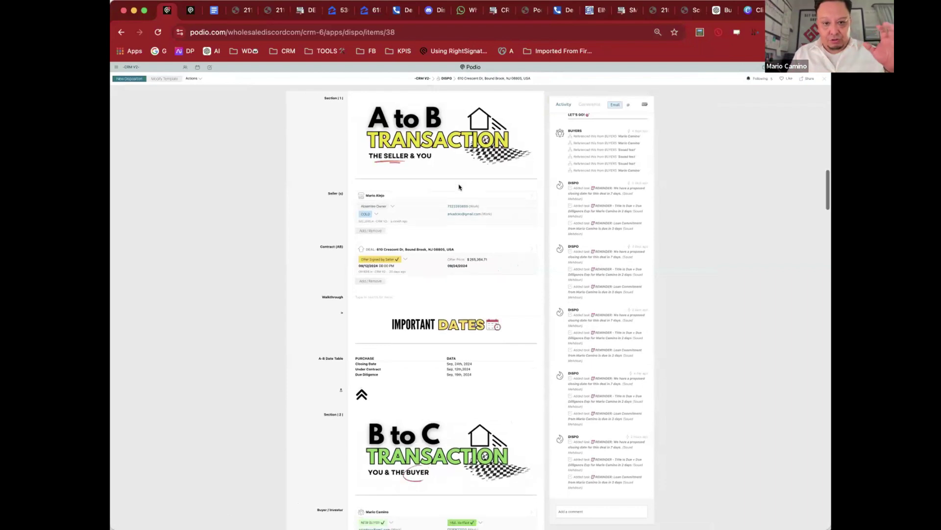
pyautogui.scroll(-3, 459, 187)
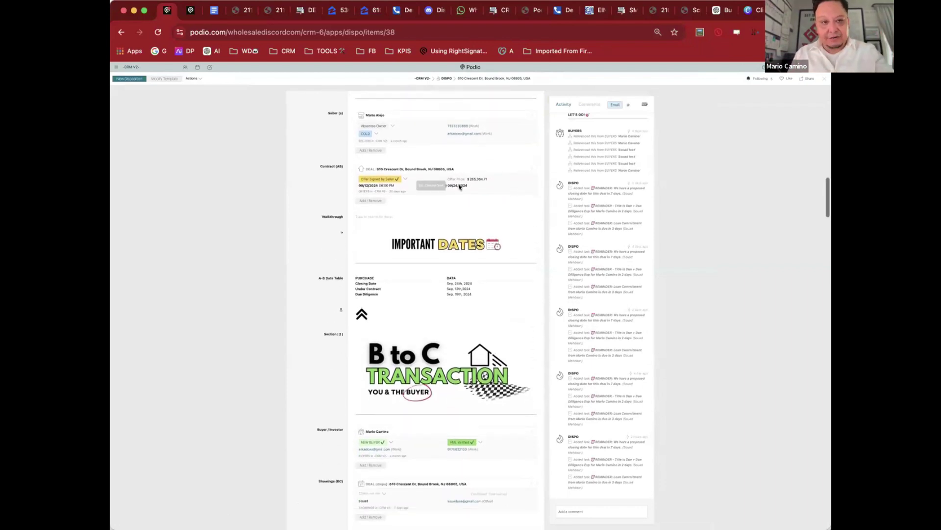
pyautogui.scroll(1, 463, 169)
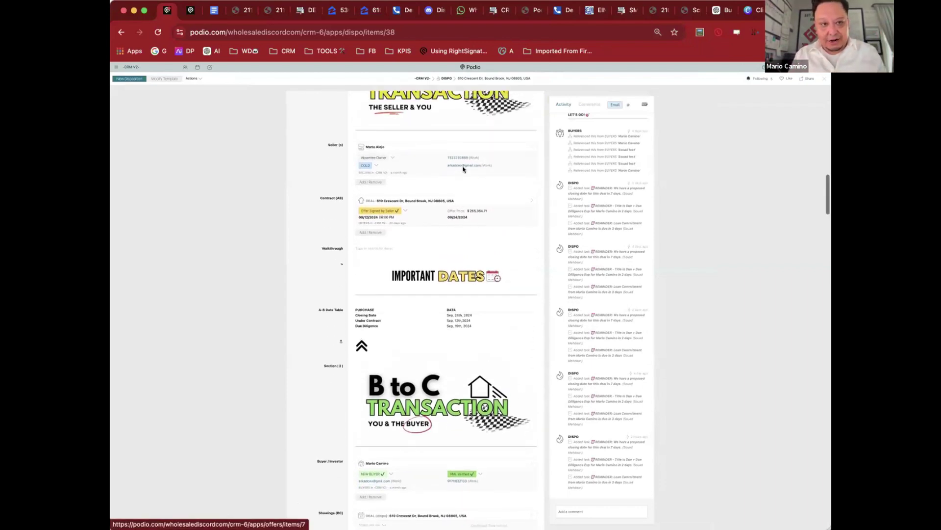
pyautogui.scroll(-2, 465, 152)
pyautogui.scroll(-3, 465, 148)
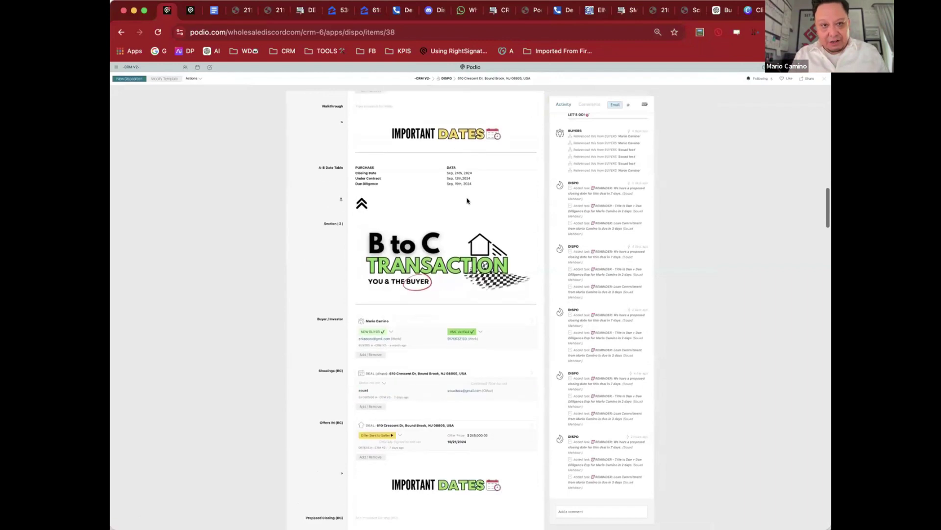
pyautogui.scroll(-3, 466, 164)
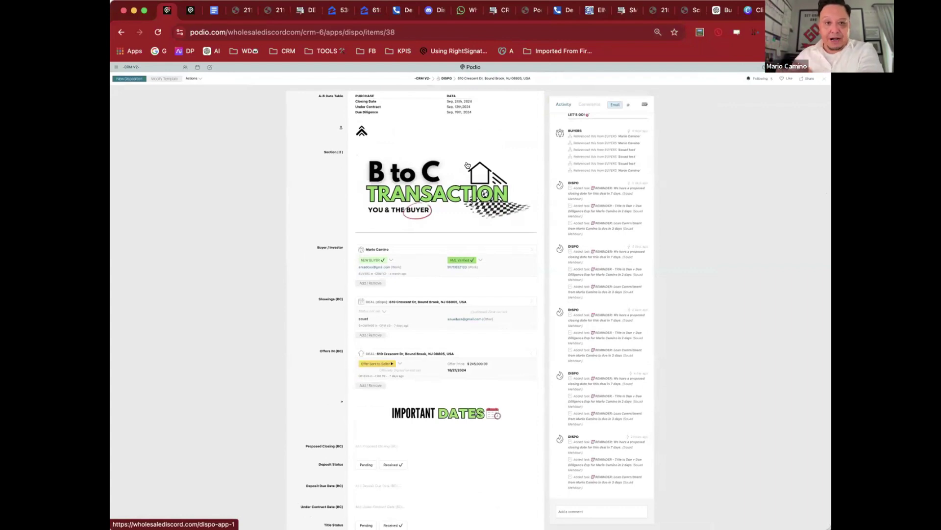
pyautogui.scroll(-2, 403, 245)
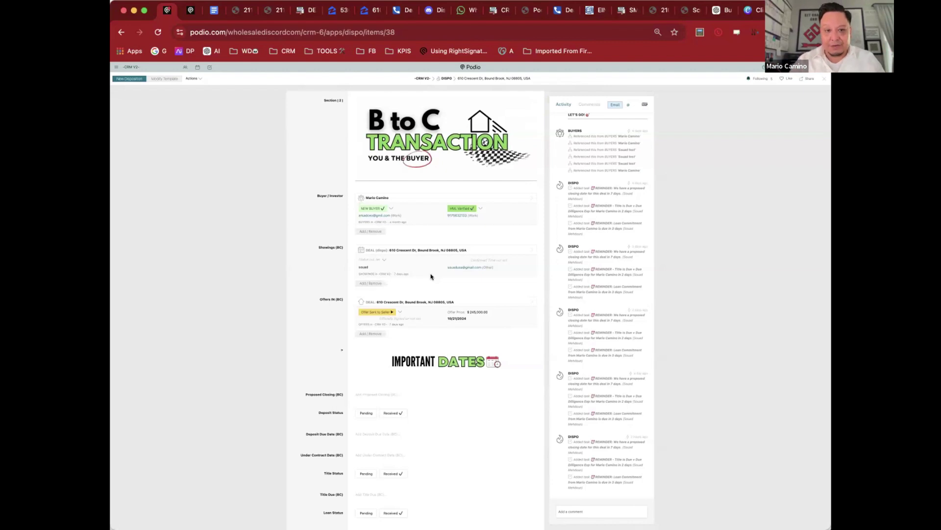
pyautogui.scroll(-2, 431, 277)
pyautogui.scroll(-6, 454, 245)
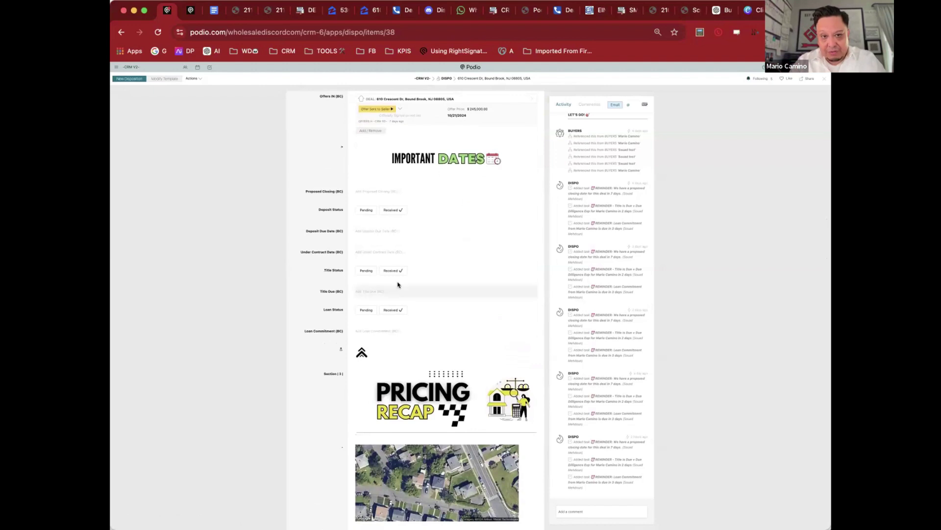
# Step: Set Proposed Closing (BC) to 30 November 2024 and Deposit Due Date (BC) to 29 September 2024
pyautogui.click(393, 191)
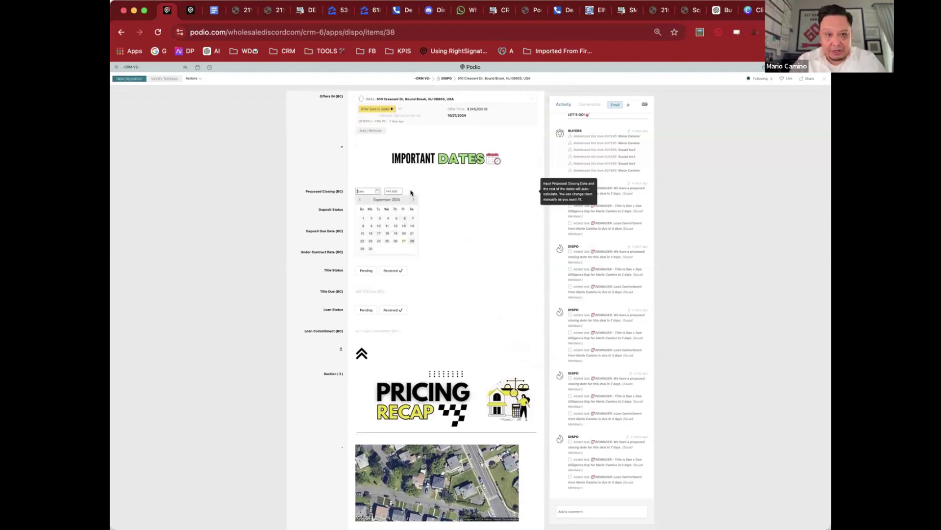
pyautogui.click(413, 200)
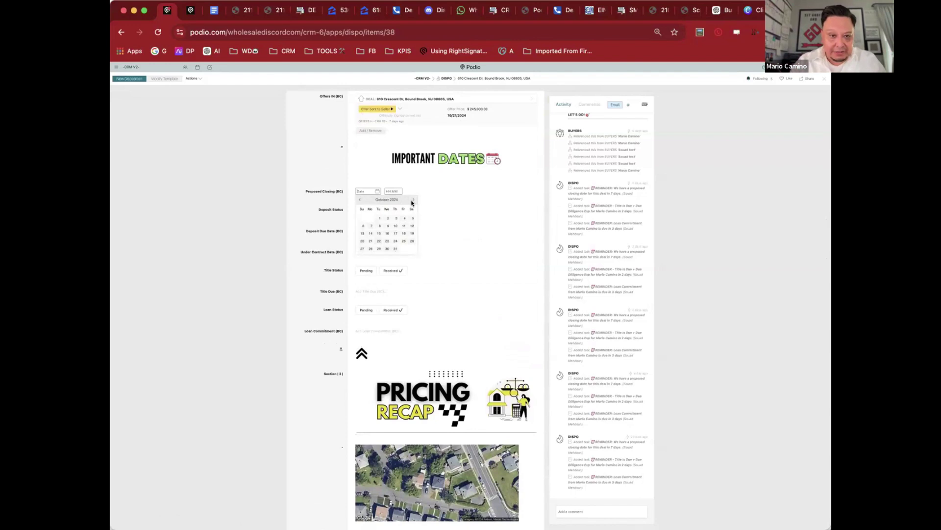
pyautogui.click(412, 201)
pyautogui.click(411, 248)
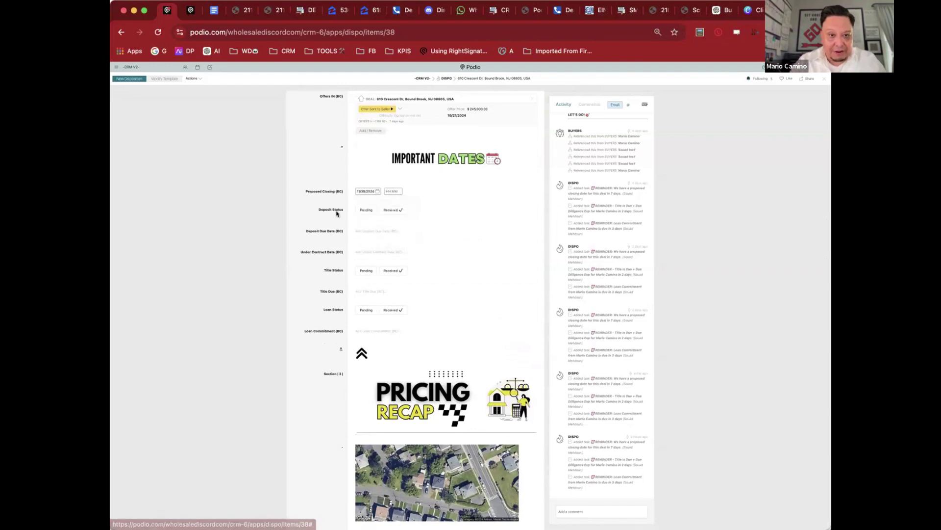
pyautogui.click(385, 230)
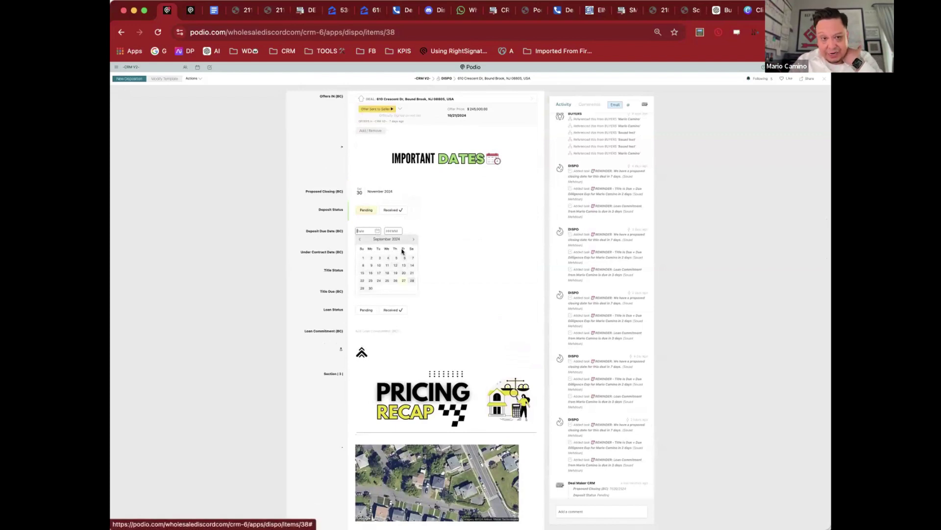
pyautogui.click(362, 288)
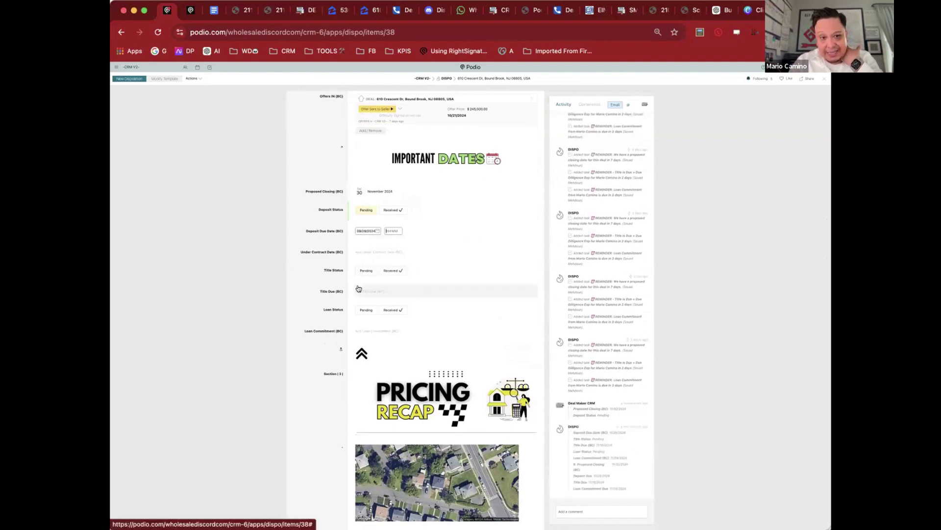
pyautogui.click(327, 227)
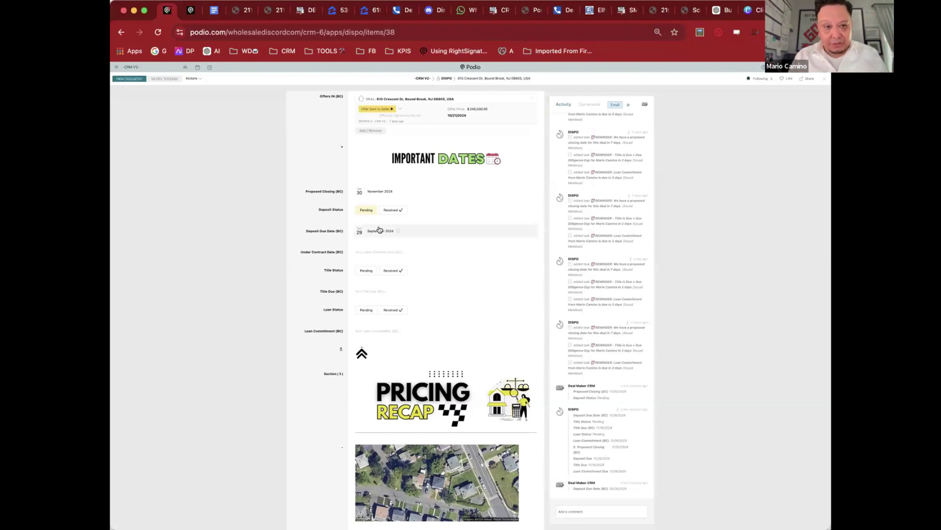
pyautogui.scroll(-3, 389, 245)
pyautogui.scroll(-4, 390, 247)
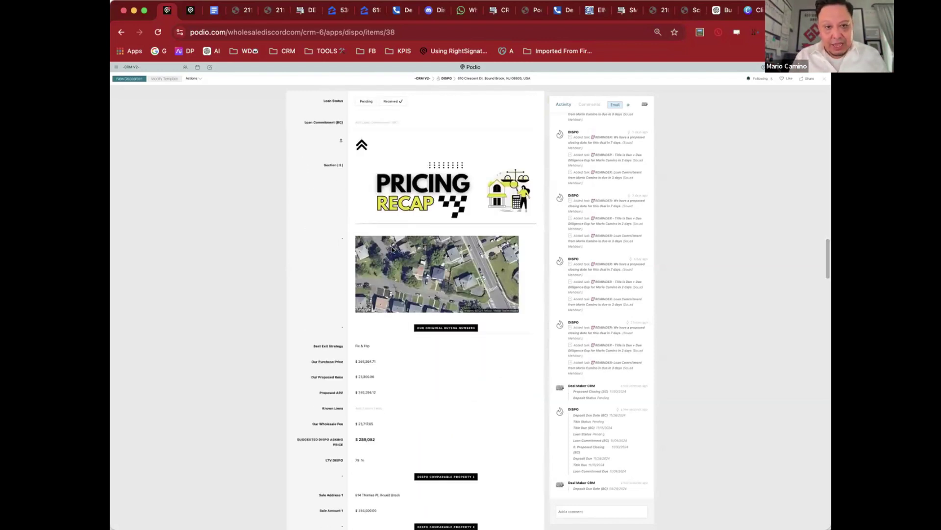
pyautogui.scroll(5, 392, 250)
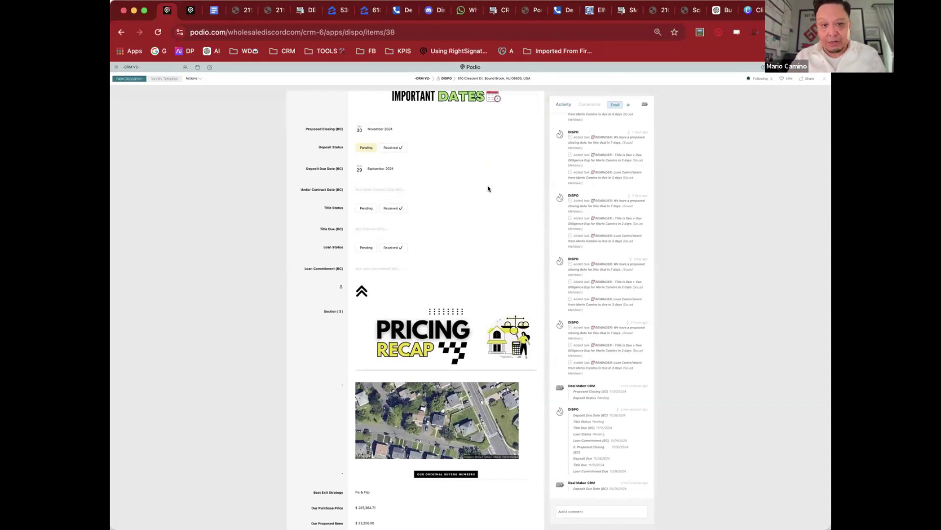
pyautogui.scroll(-5, 387, 268)
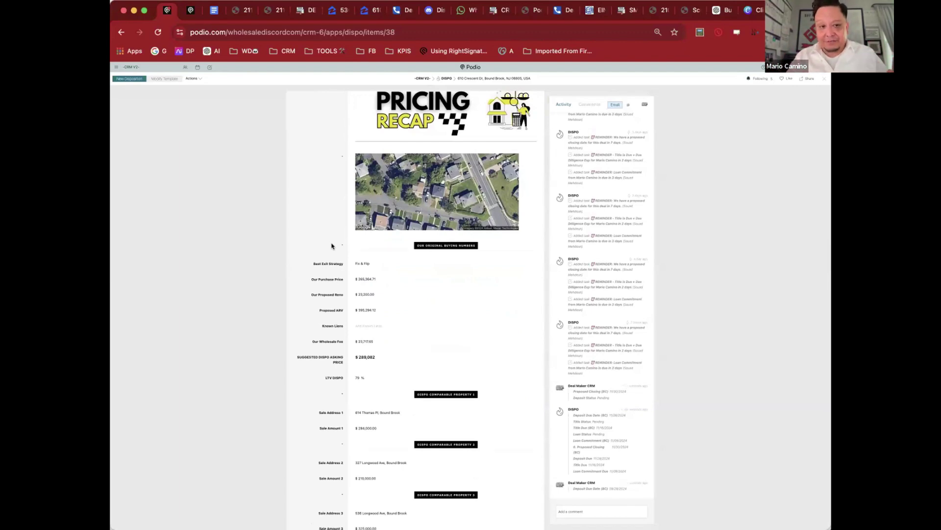
pyautogui.scroll(-5, 346, 284)
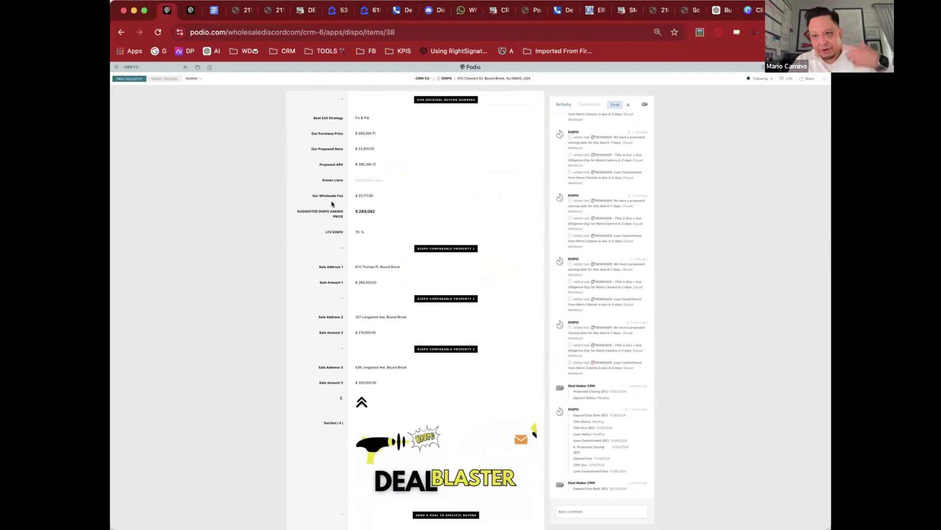
pyautogui.scroll(-3, 397, 227)
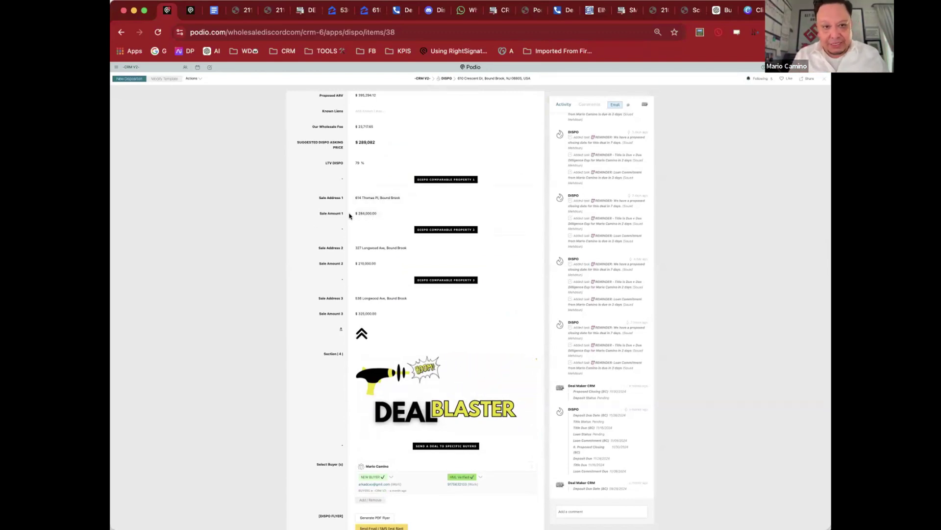
pyautogui.scroll(-5, 337, 216)
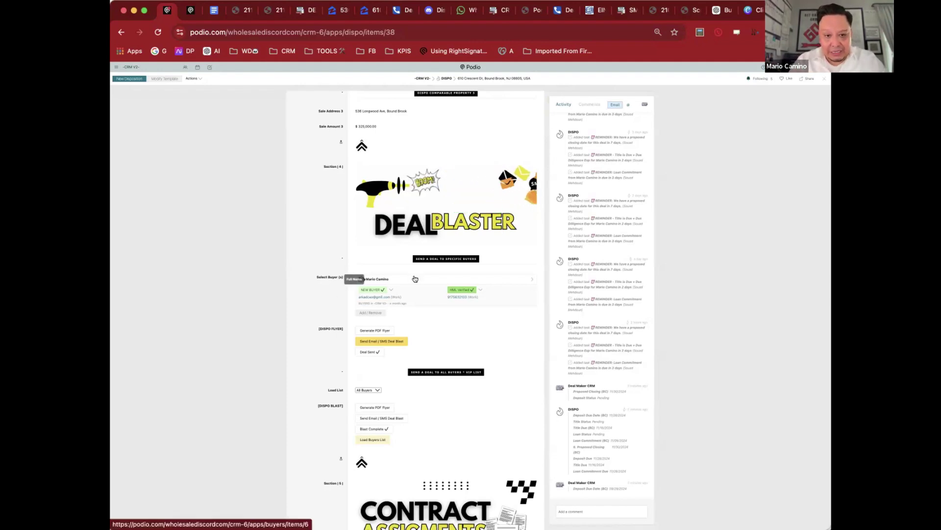
pyautogui.scroll(-2, 415, 279)
pyautogui.click(374, 265)
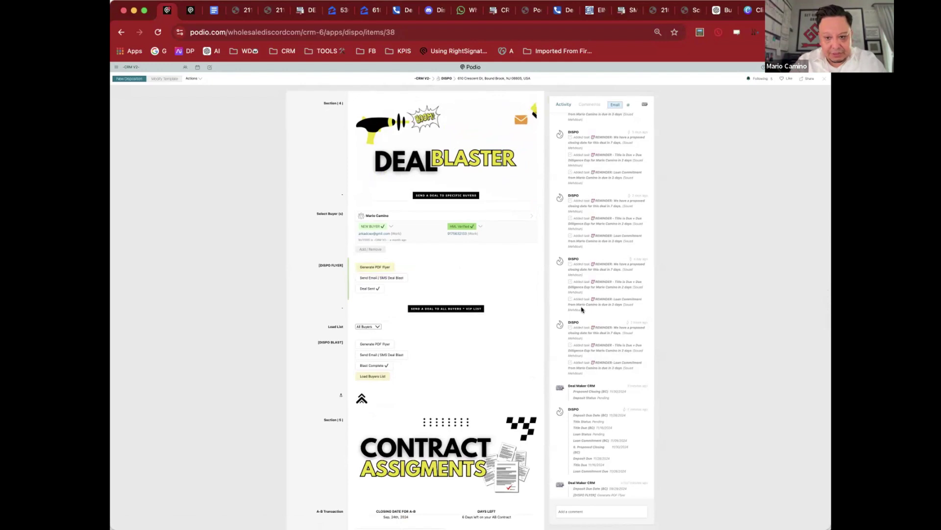
pyautogui.scroll(-1, 582, 309)
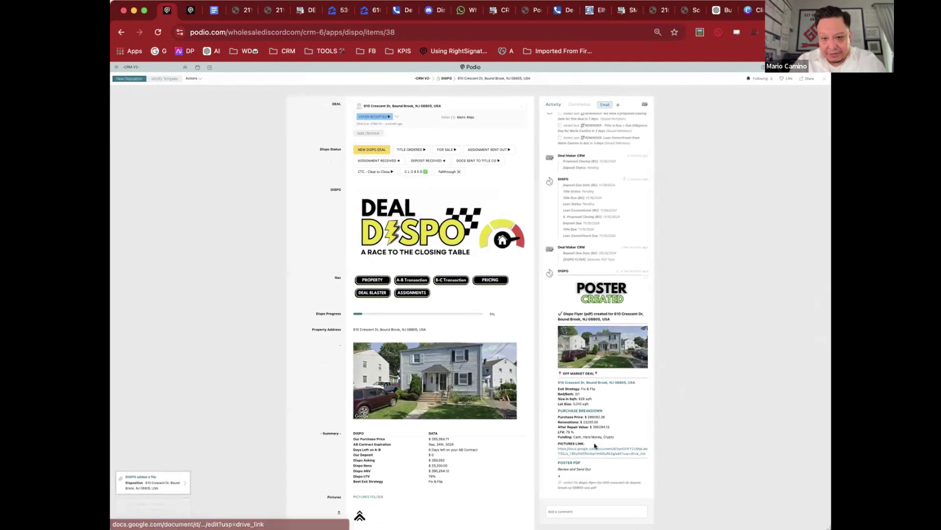
# Step: Open the flyer PDF and review its comparables, $289,082 asking price, and pictures/showings/offers links
pyautogui.click(588, 482)
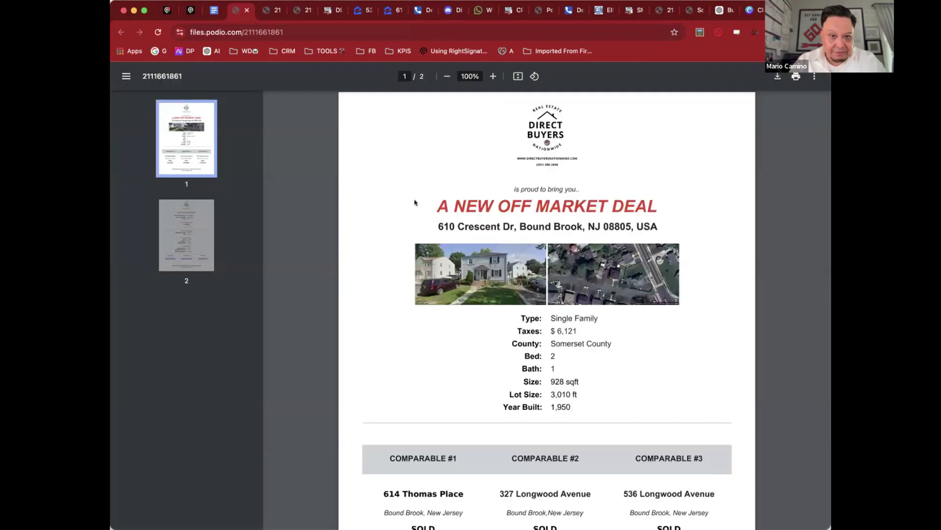
pyautogui.press('super+minus')
pyautogui.press('super+minus')
pyautogui.press('super+minus')
pyautogui.press('super+minus')
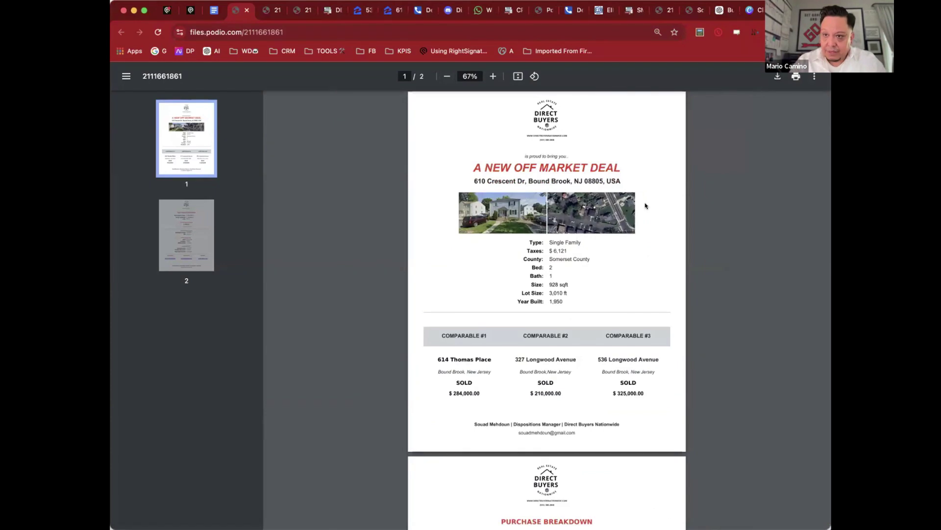
pyautogui.scroll(-2, 645, 206)
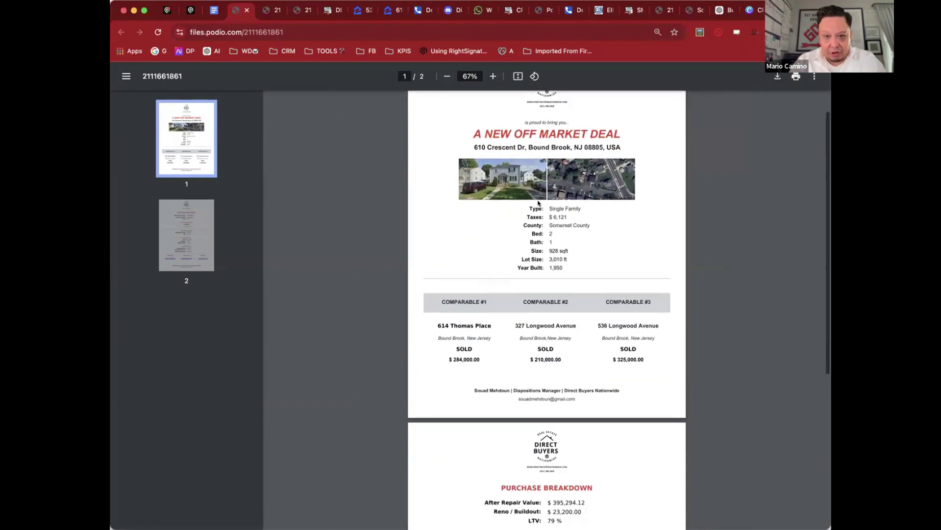
pyautogui.scroll(-5, 574, 244)
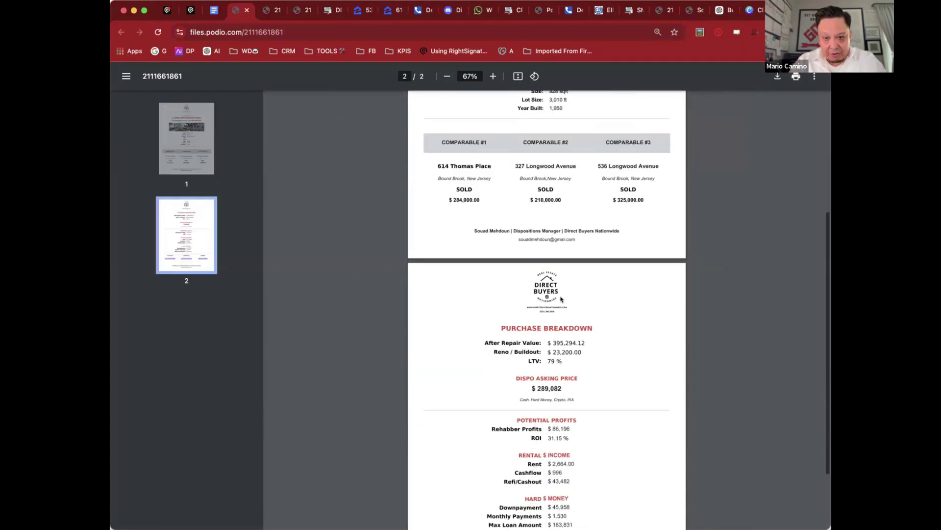
pyautogui.scroll(-3, 562, 299)
pyautogui.moveTo(485, 245); pyautogui.dragTo(597, 261)
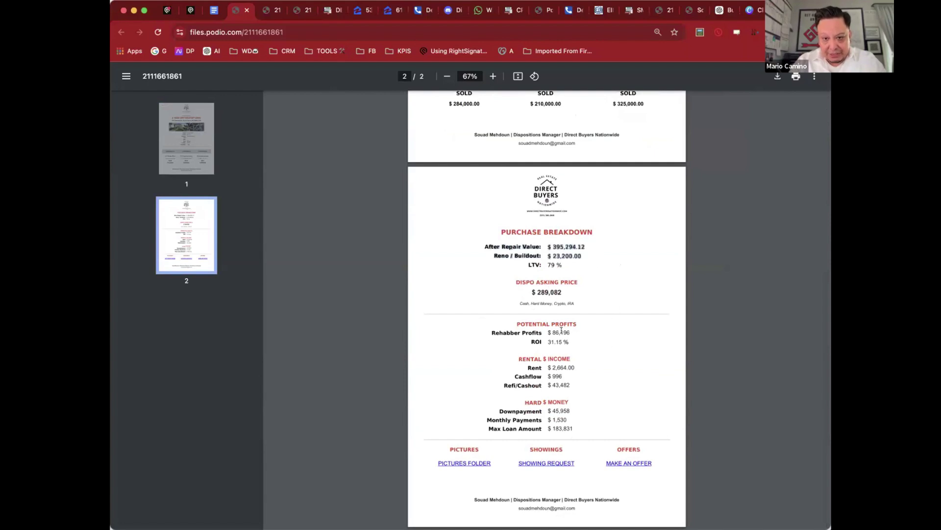
pyautogui.click(610, 349)
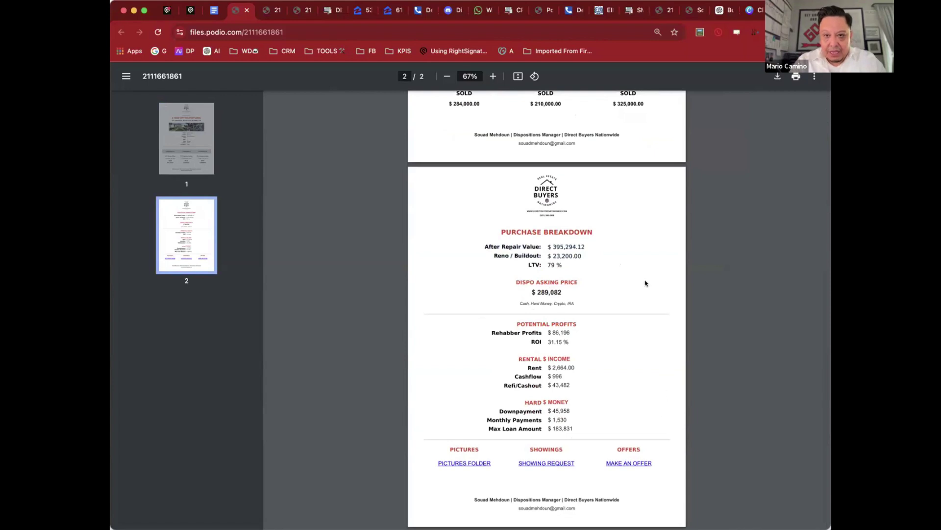
pyautogui.scroll(4, 645, 283)
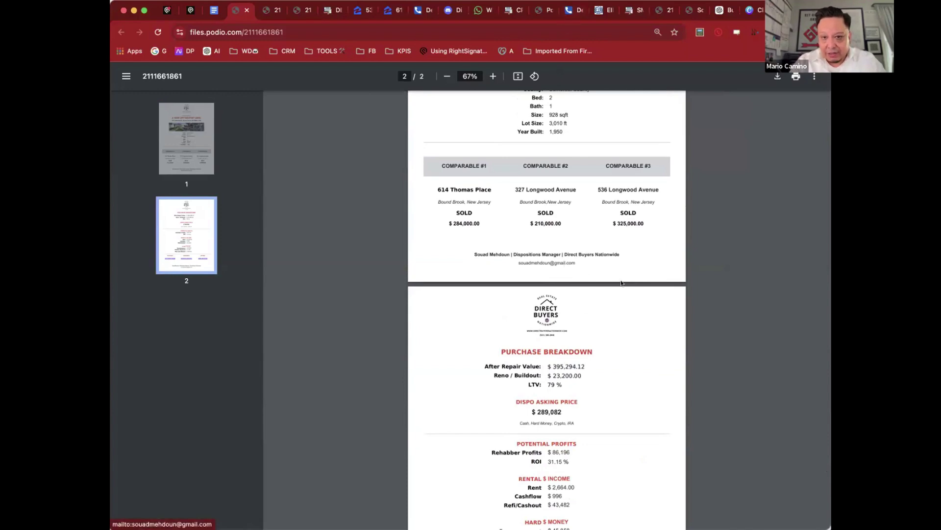
pyautogui.scroll(-3, 621, 283)
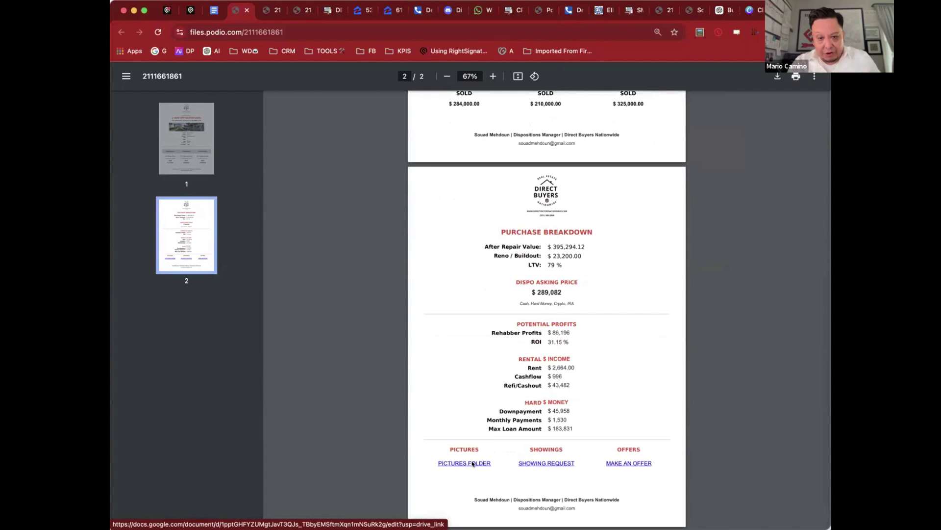
pyautogui.click(552, 462)
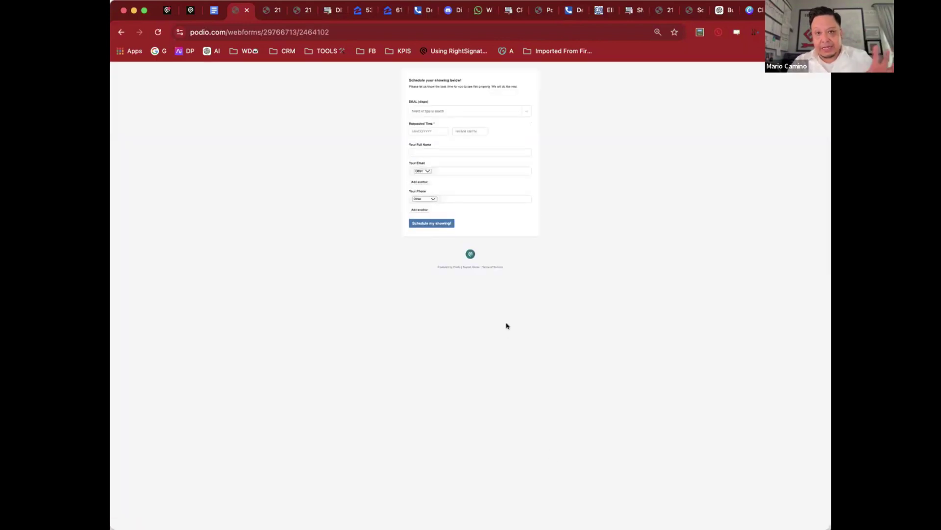
pyautogui.click(446, 112)
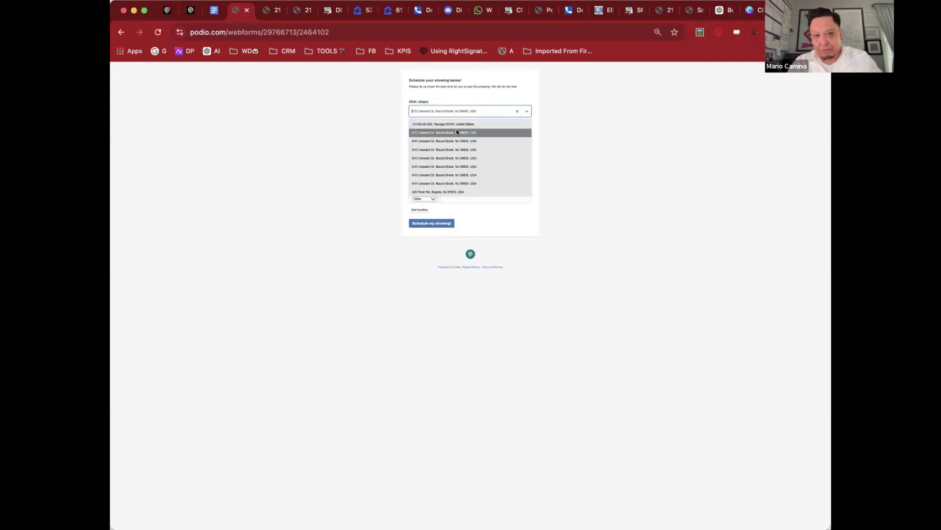
pyautogui.click(484, 136)
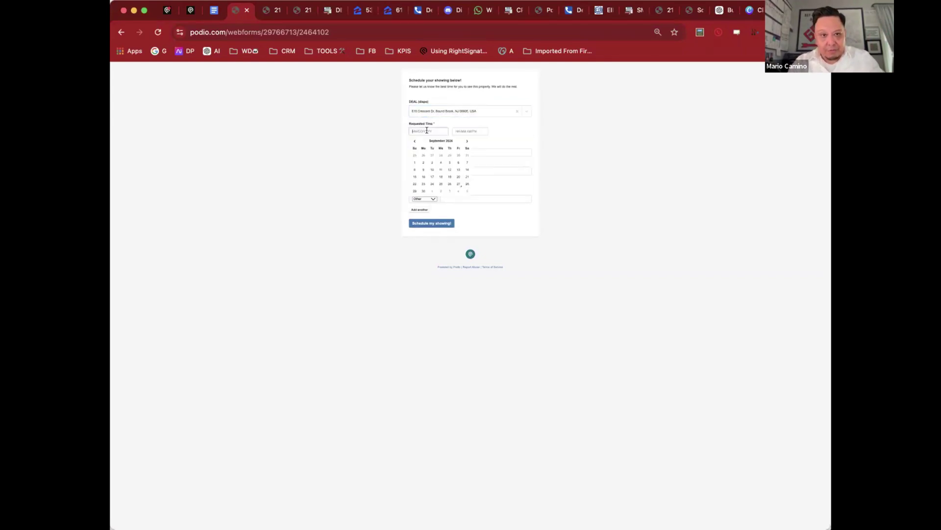
pyautogui.click(443, 170)
pyautogui.click(450, 171)
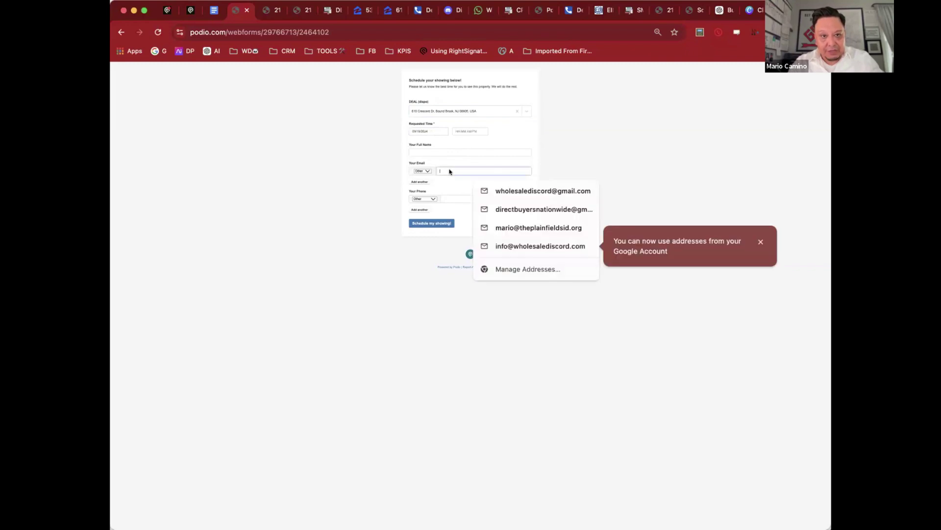
pyautogui.click(455, 195)
pyautogui.click(438, 224)
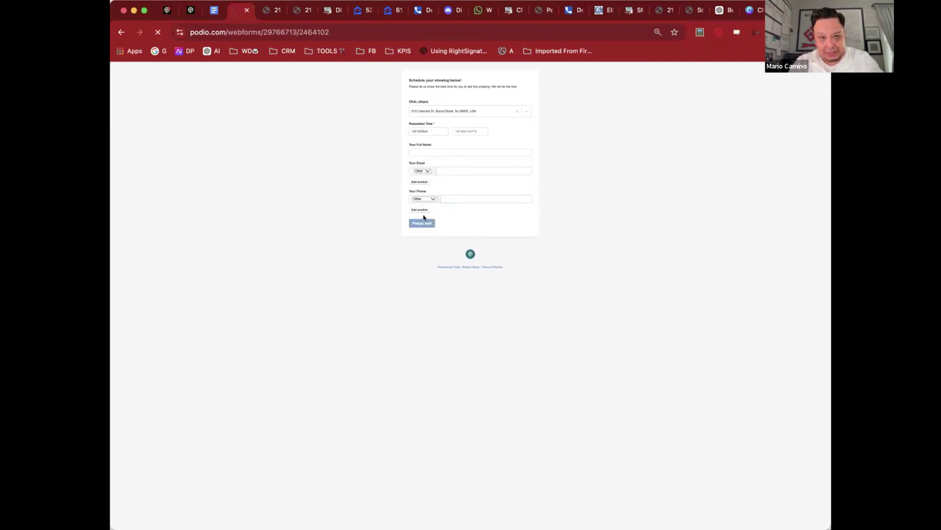
pyautogui.click(190, 11)
# Step: Back on the Dispo record, send the flyer via the DISPO FLYER Email / SMS Deal Blast
pyautogui.click(168, 12)
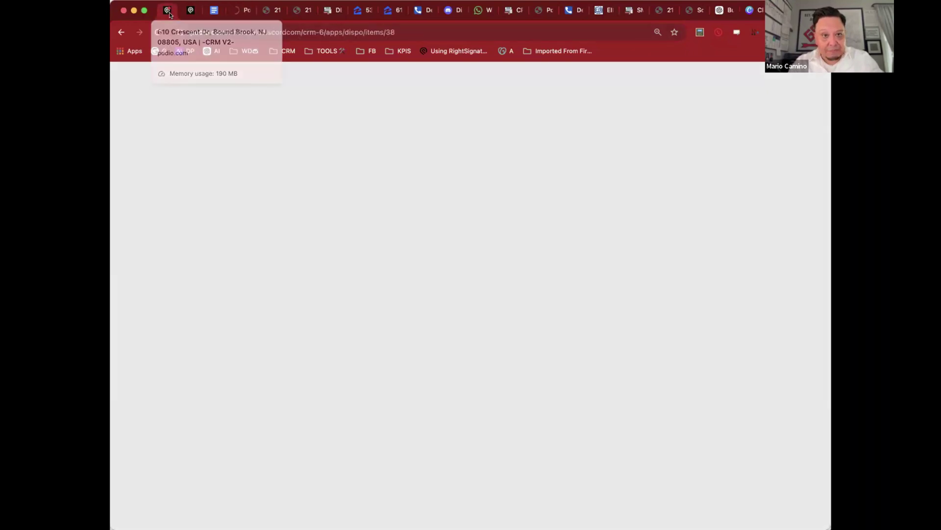
pyautogui.scroll(-15, 517, 288)
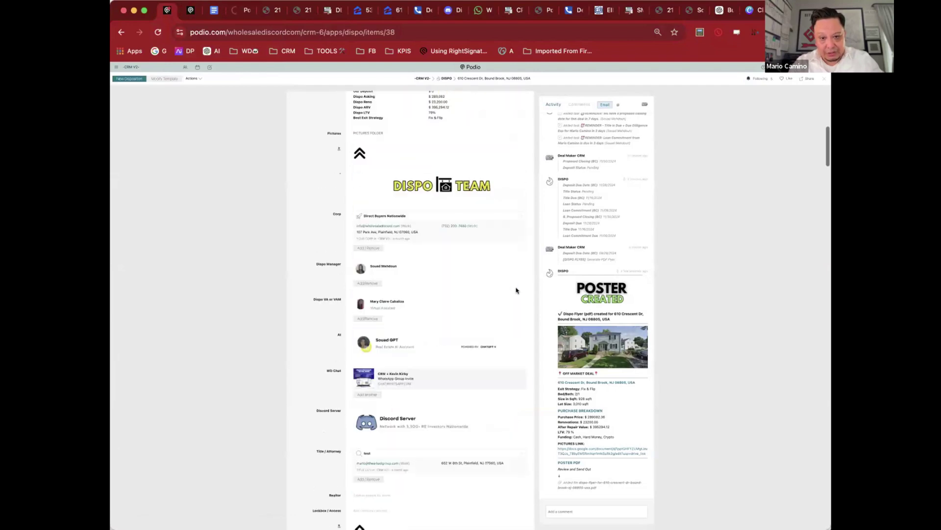
pyautogui.scroll(-15, 517, 288)
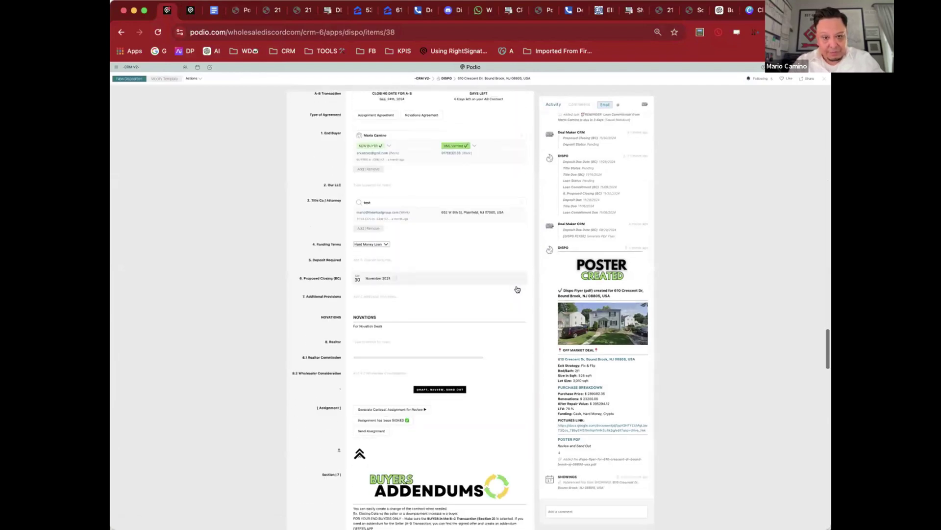
pyautogui.scroll(15, 517, 288)
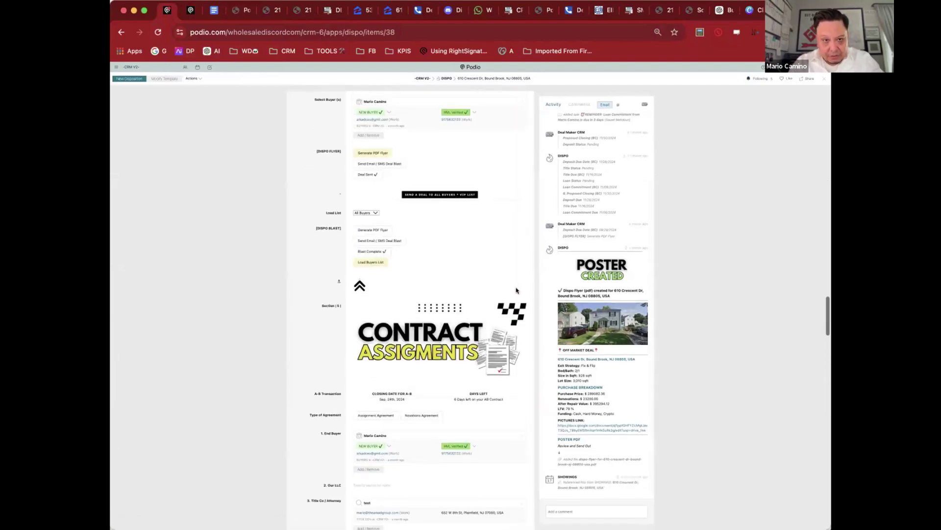
pyautogui.scroll(-2, 516, 289)
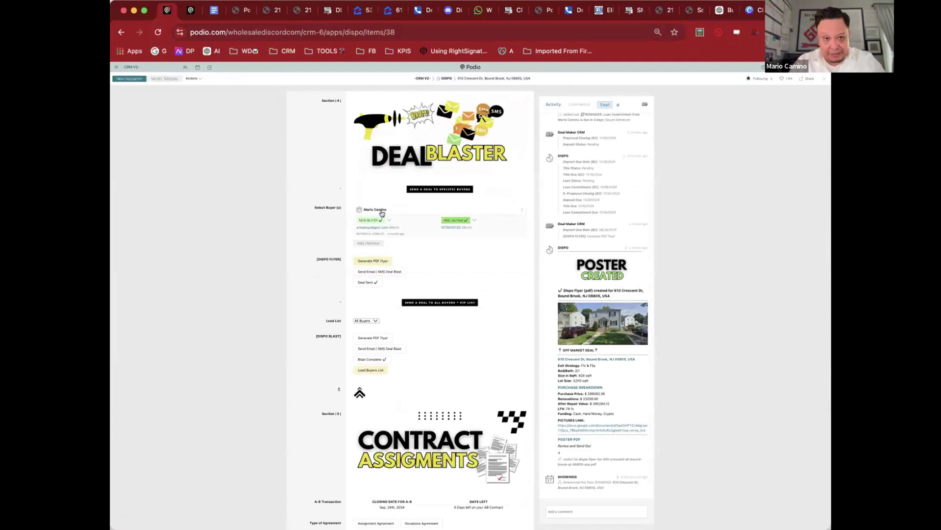
pyautogui.click(380, 271)
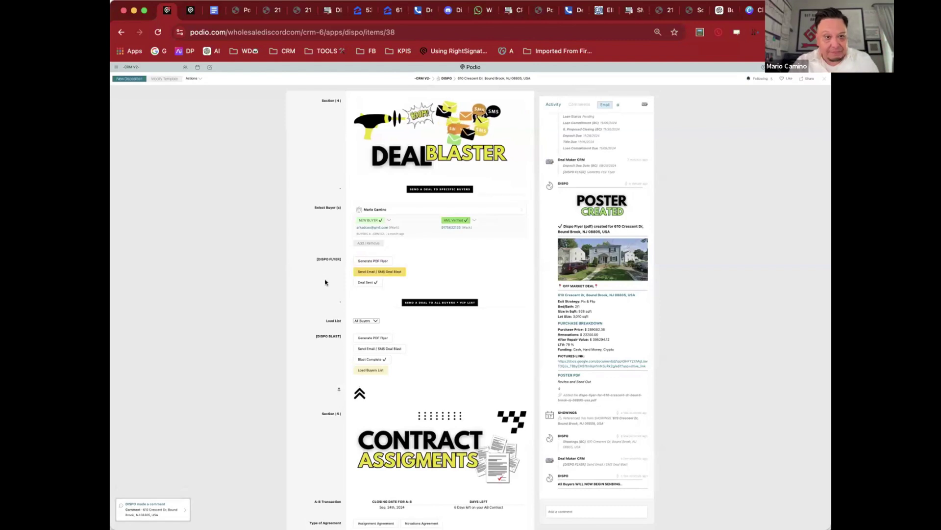
# Step: Check the Load List buyer choices, leaving it on All Buyers
pyautogui.scroll(-3, 325, 279)
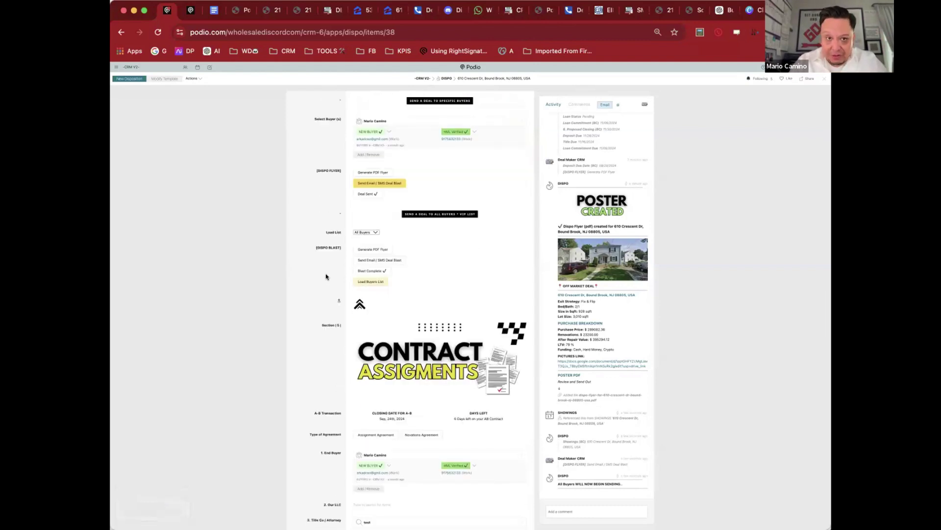
pyautogui.click(362, 233)
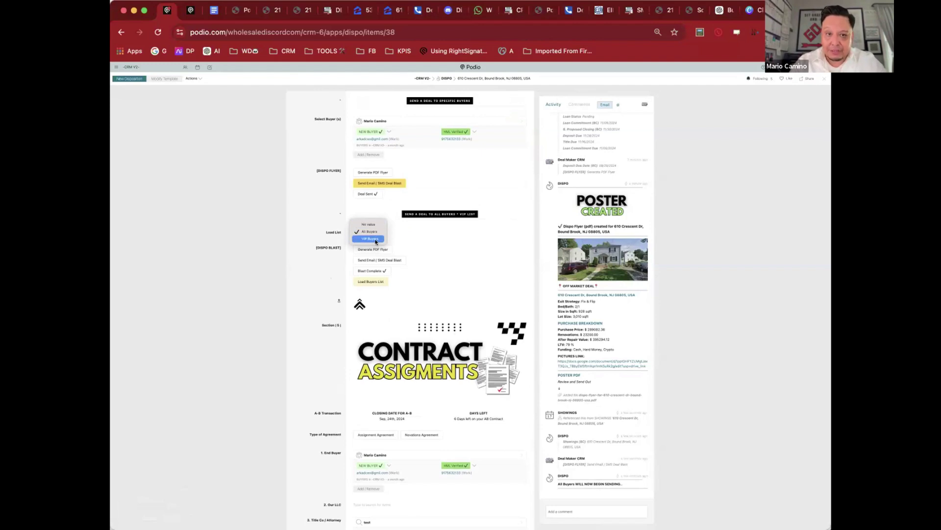
pyautogui.click(316, 186)
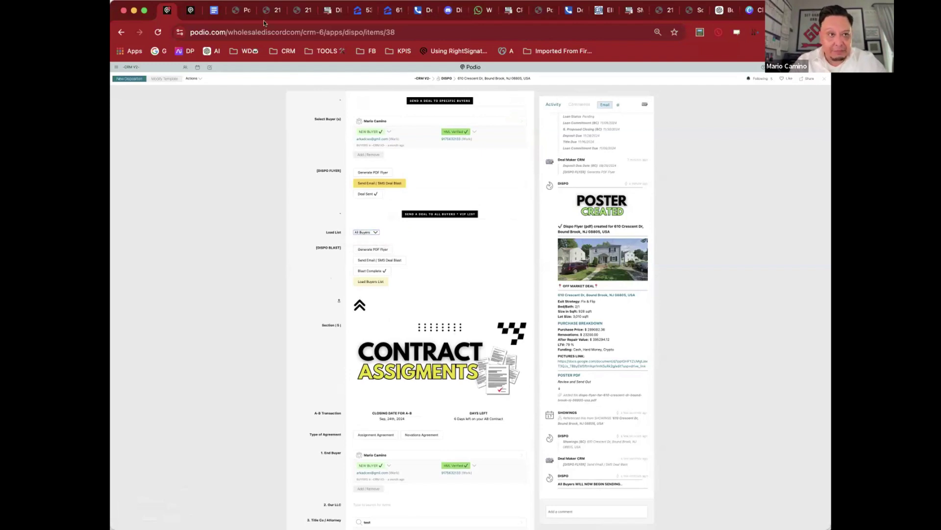
pyautogui.rightClick(170, 11)
pyautogui.click(185, 72)
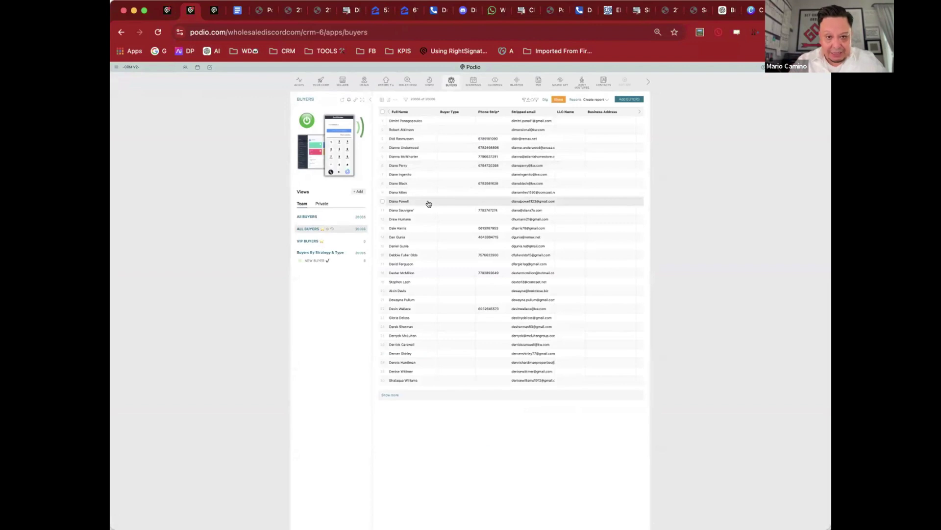
pyautogui.click(523, 203)
pyautogui.press('Escape')
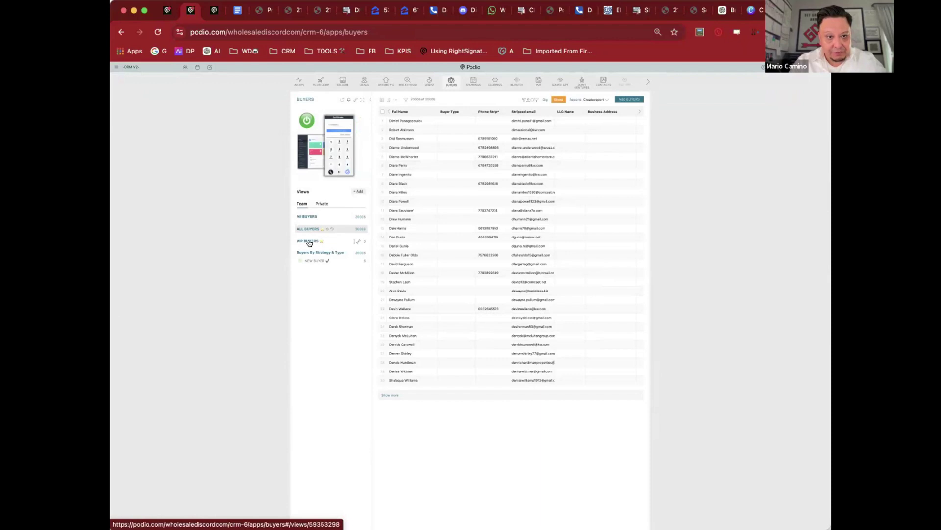
pyautogui.click(400, 139)
pyautogui.click(243, 171)
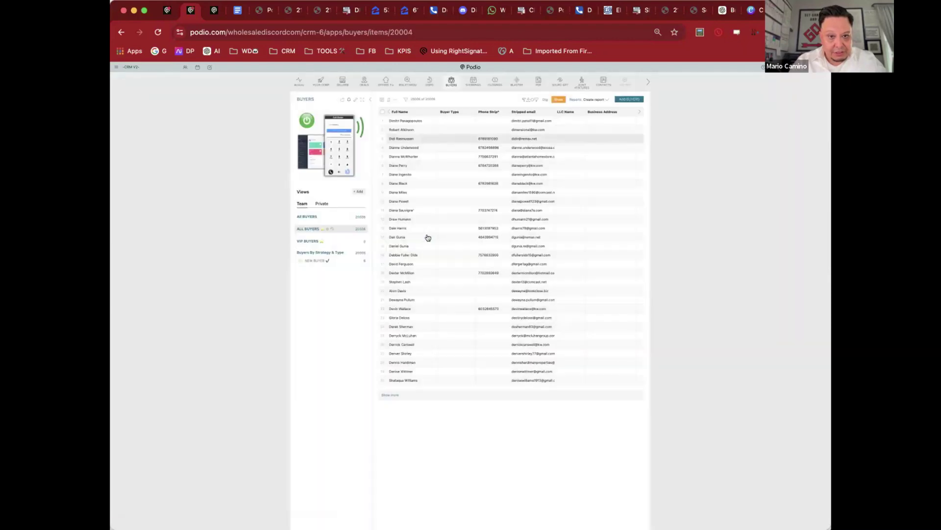
pyautogui.click(401, 265)
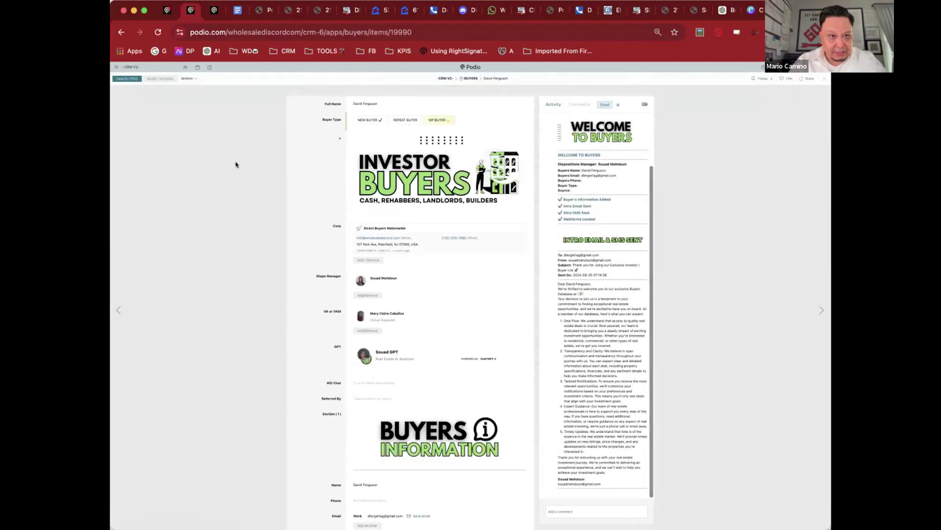
pyautogui.click(235, 162)
# Step: Load the VIP Buyers list on the deal and confirm the buyers loaded in Activity
pyautogui.click(178, 12)
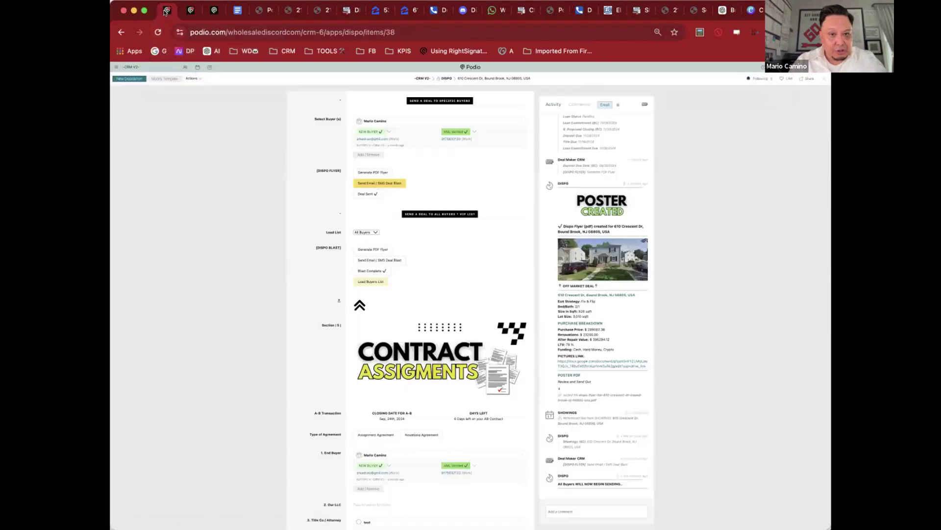
pyautogui.click(376, 232)
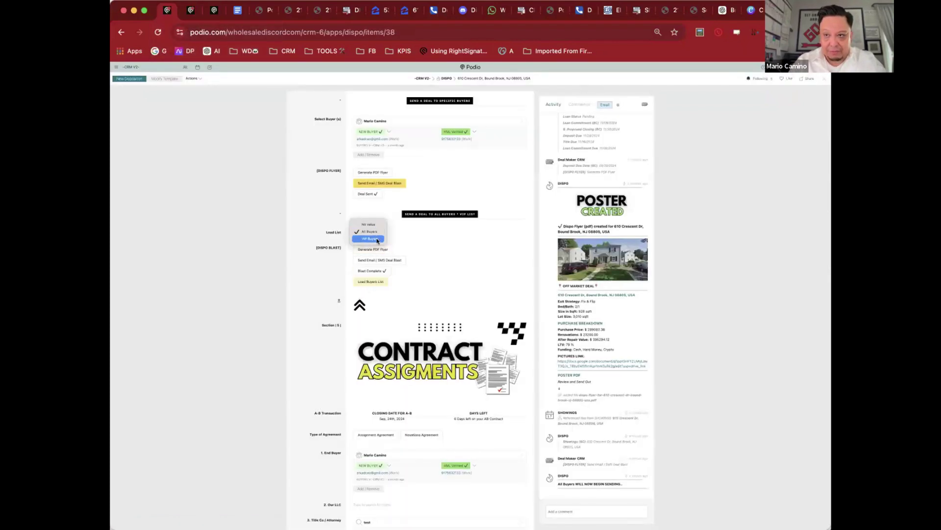
pyautogui.click(377, 239)
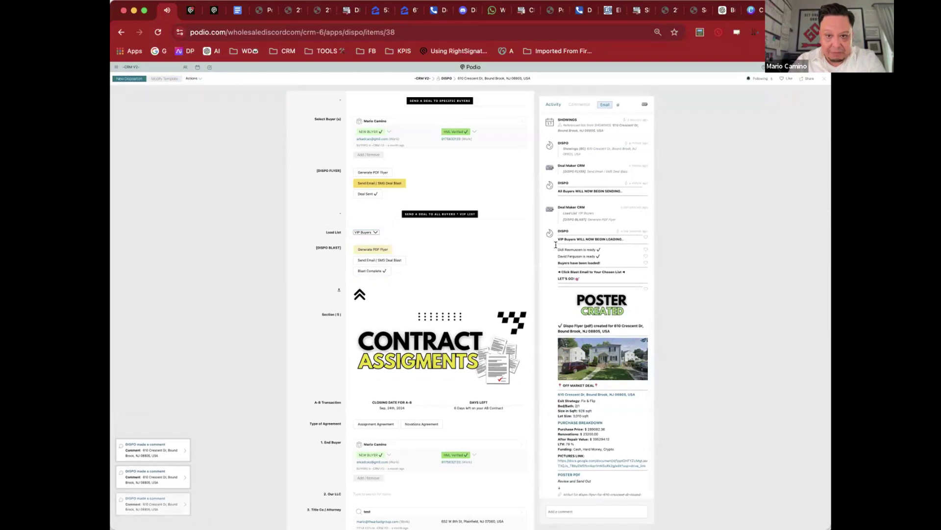
pyautogui.moveTo(555, 245); pyautogui.dragTo(614, 254)
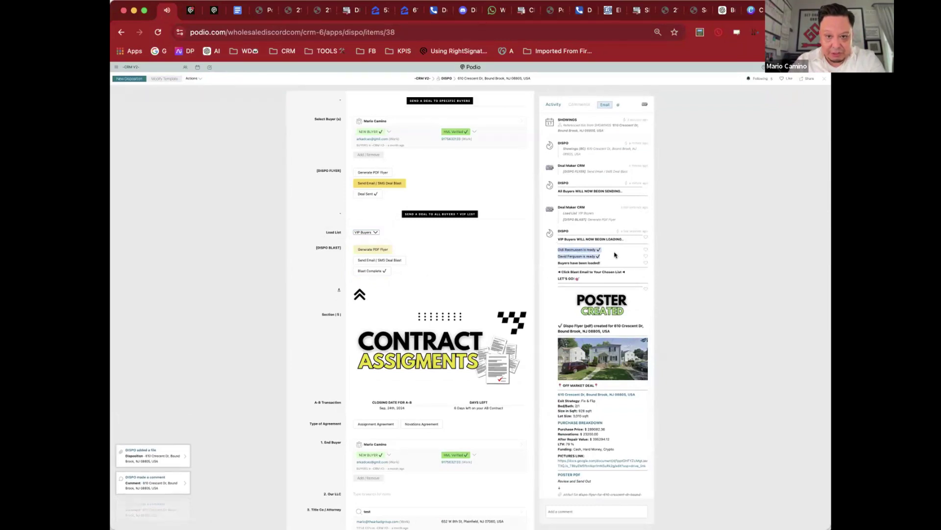
pyautogui.click(604, 263)
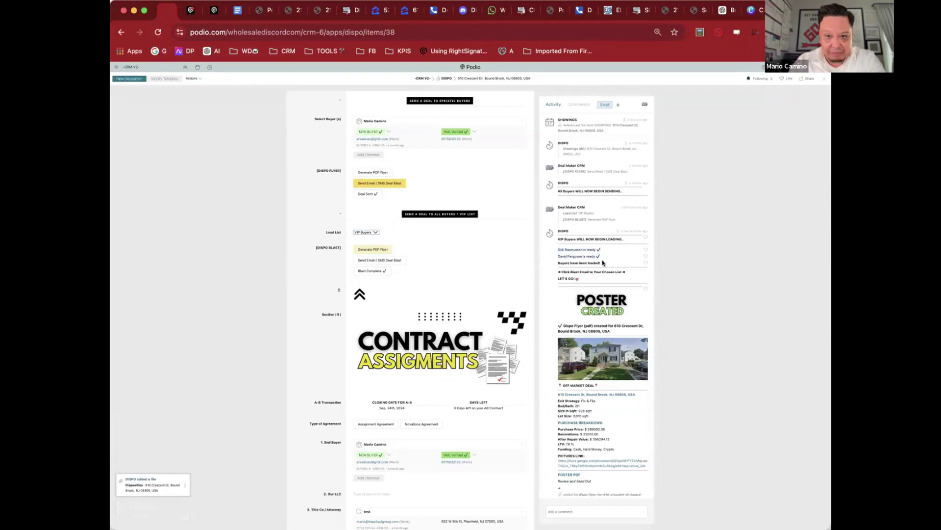
pyautogui.moveTo(603, 263); pyautogui.dragTo(556, 251)
pyautogui.scroll(-1, 605, 322)
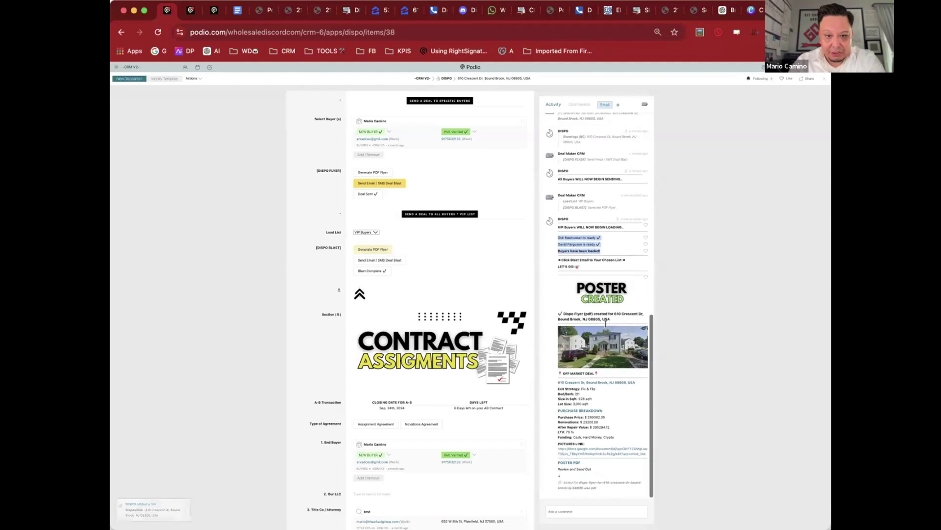
# Step: Send the email and SMS deal blast to the 3 VIP Buyers and confirm it in Activity
pyautogui.click(372, 260)
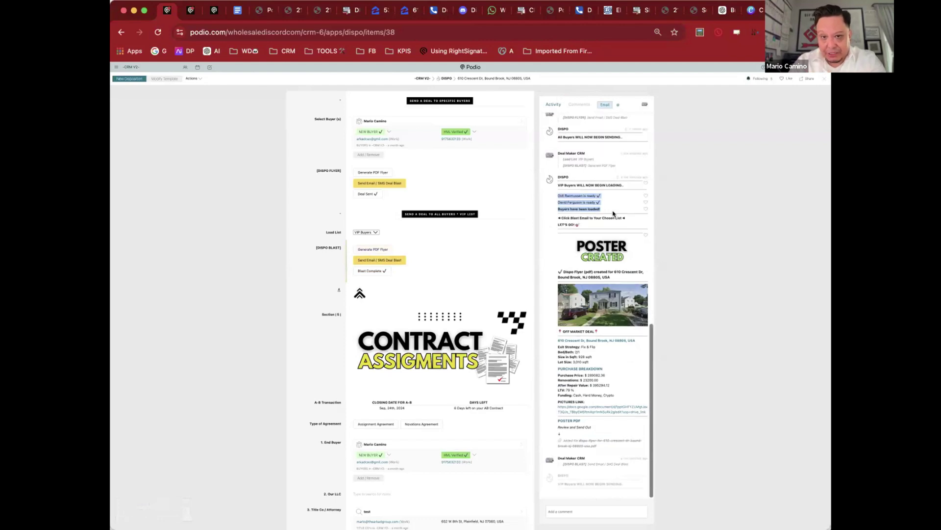
pyautogui.click(607, 202)
pyautogui.moveTo(556, 194); pyautogui.dragTo(603, 205)
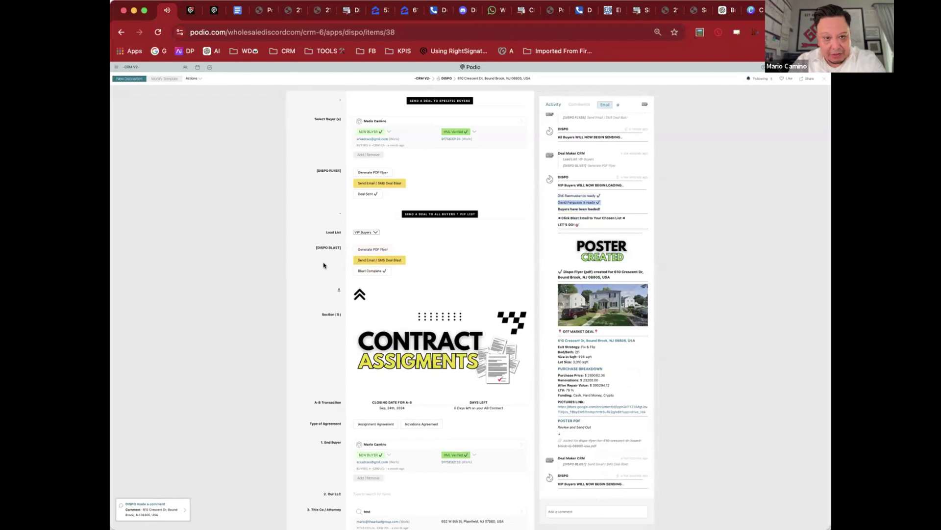
pyautogui.scroll(-3, 332, 275)
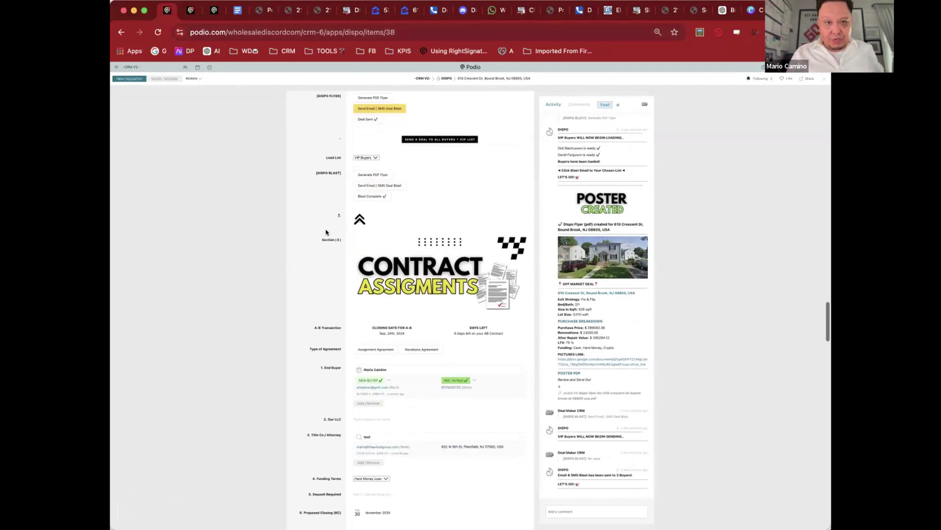
pyautogui.scroll(-1, 326, 232)
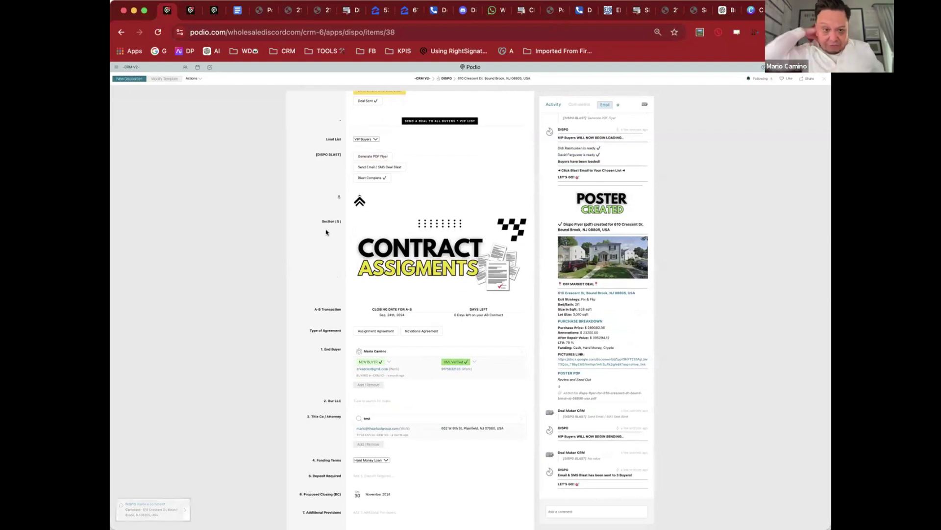
pyautogui.click(194, 13)
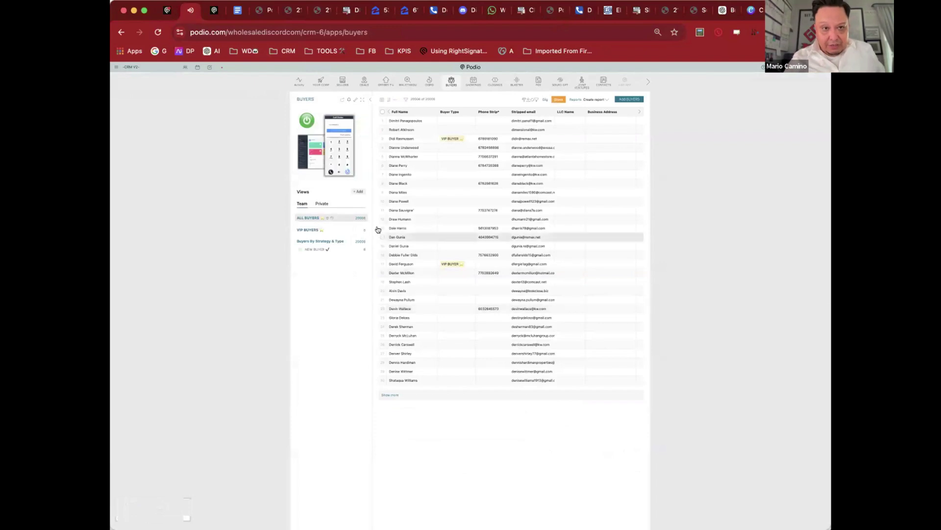
pyautogui.press('super+bracketleft')
pyautogui.click(471, 211)
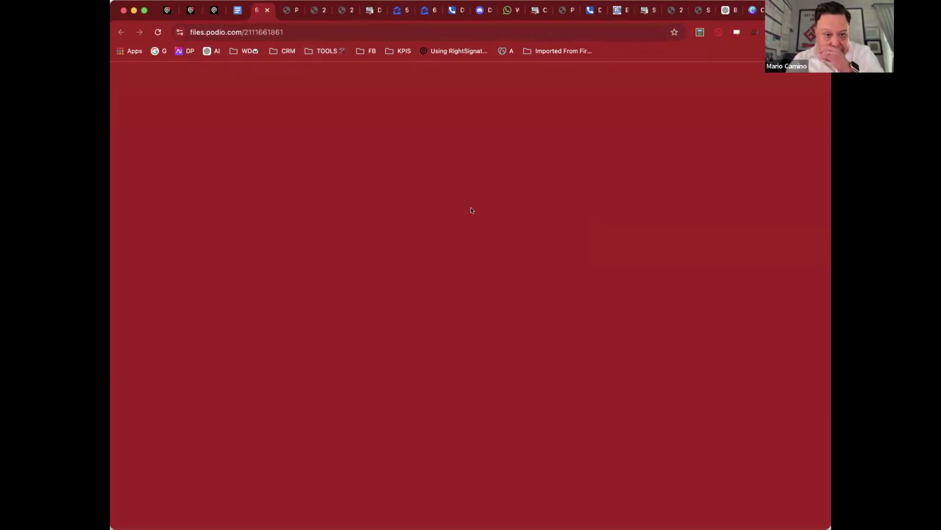
pyautogui.scroll(-5, 615, 283)
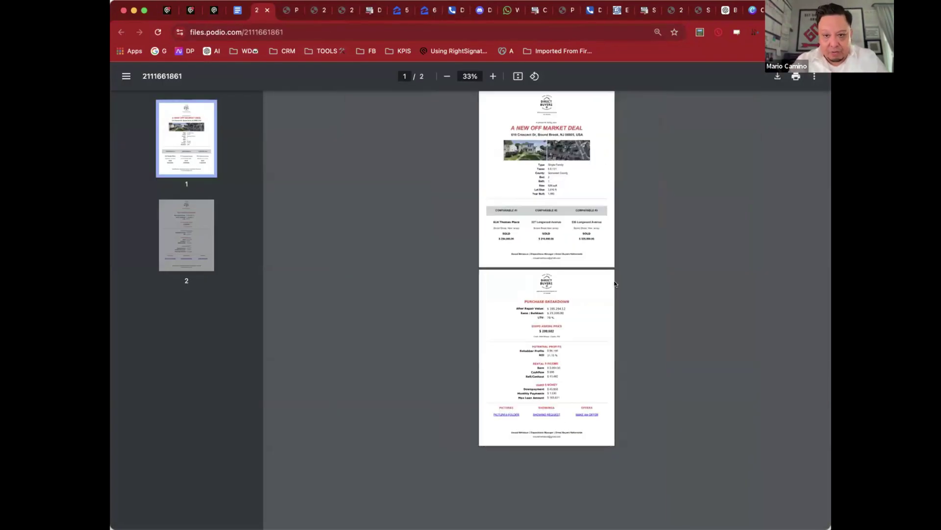
pyautogui.scroll(3, 574, 293)
pyautogui.scroll(-1, 574, 294)
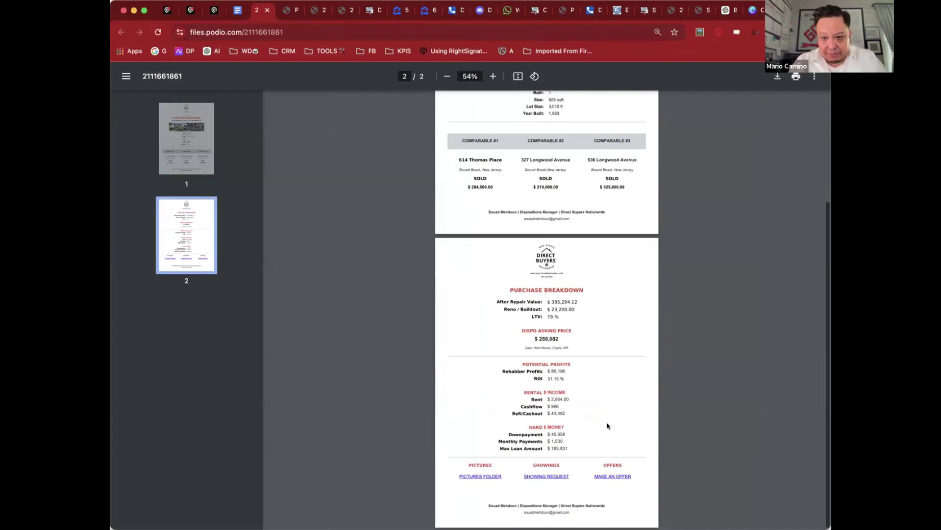
# Step: Try the poster's make-an-offer webform, then return to the dispo deal record
pyautogui.click(618, 475)
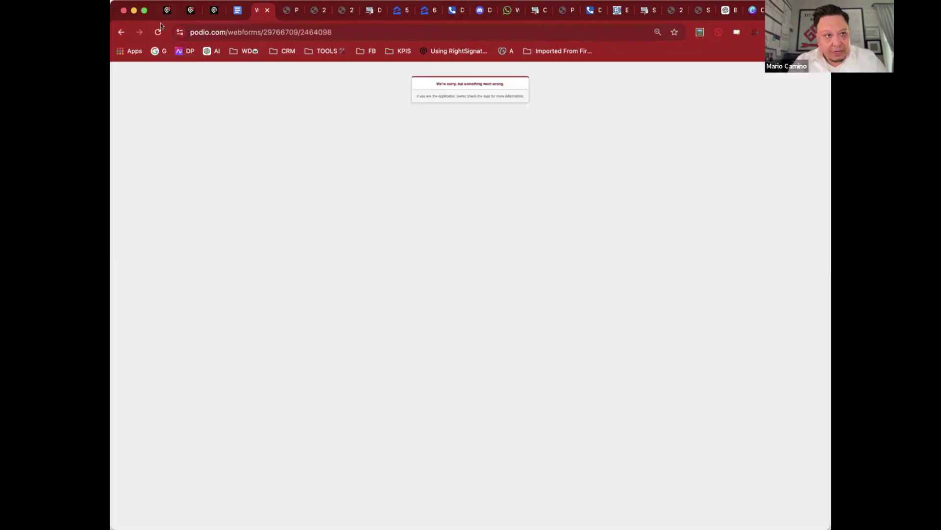
pyautogui.click(608, 14)
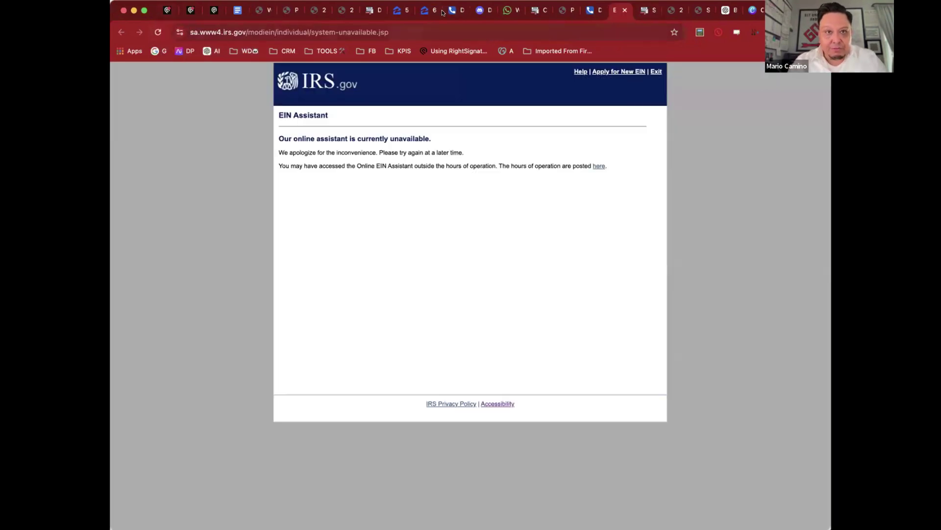
pyautogui.click(316, 10)
pyautogui.click(256, 13)
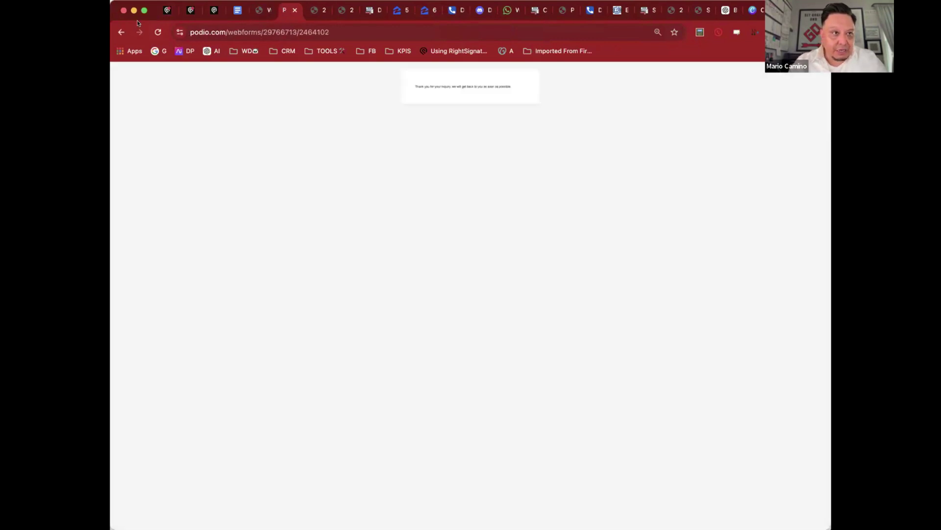
pyautogui.click(167, 11)
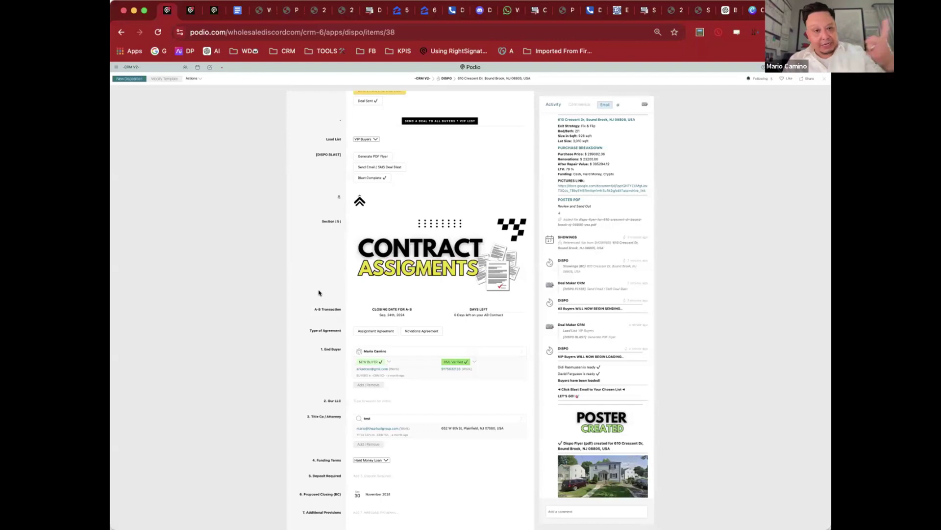
pyautogui.scroll(-3, 319, 293)
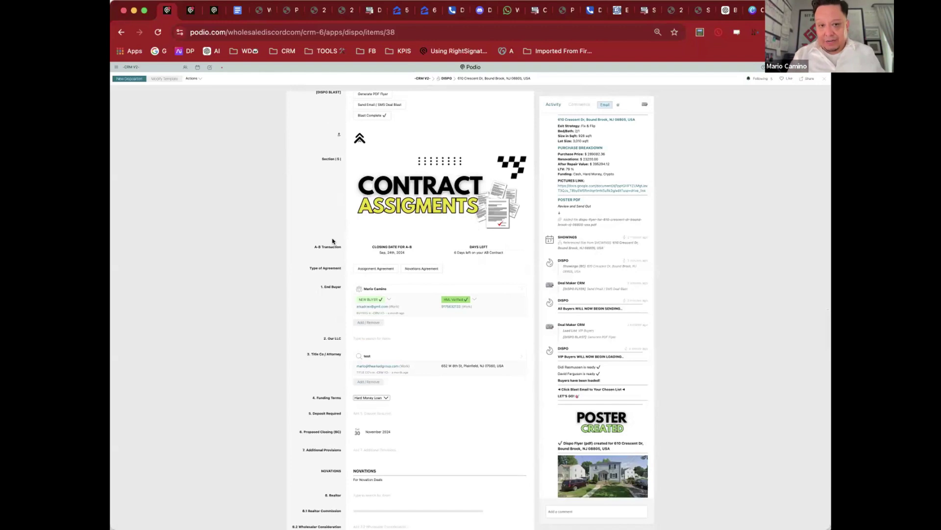
pyautogui.click(377, 267)
# Step: Set Our LLC to Direct Buyers Nationwide
pyautogui.scroll(-3, 392, 245)
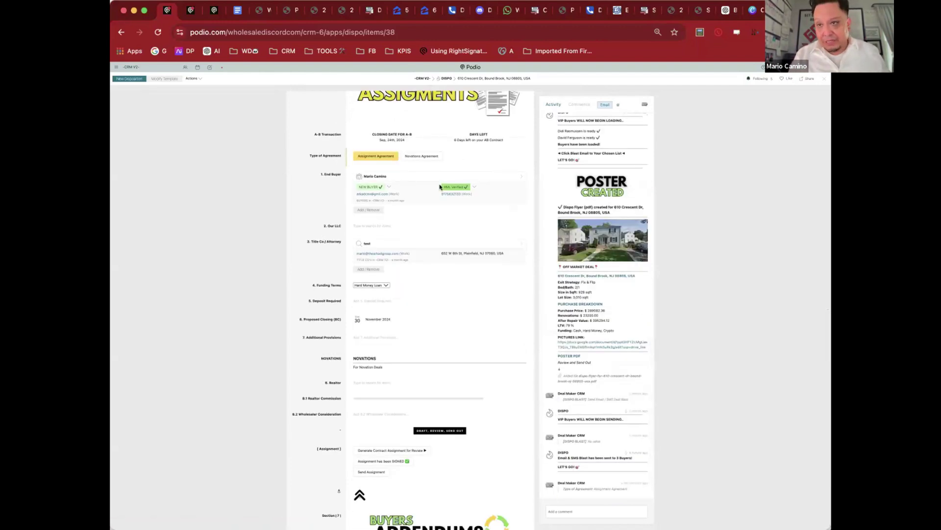
pyautogui.click(386, 226)
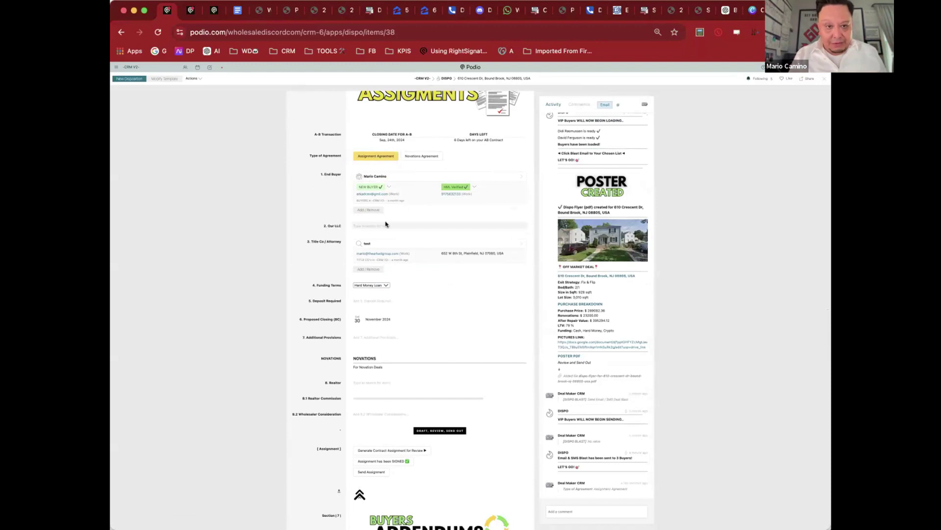
pyautogui.click(387, 245)
# Step: Keep Hard Money Loan as the funding terms and enter a 5000 required deposit
pyautogui.scroll(-2, 324, 205)
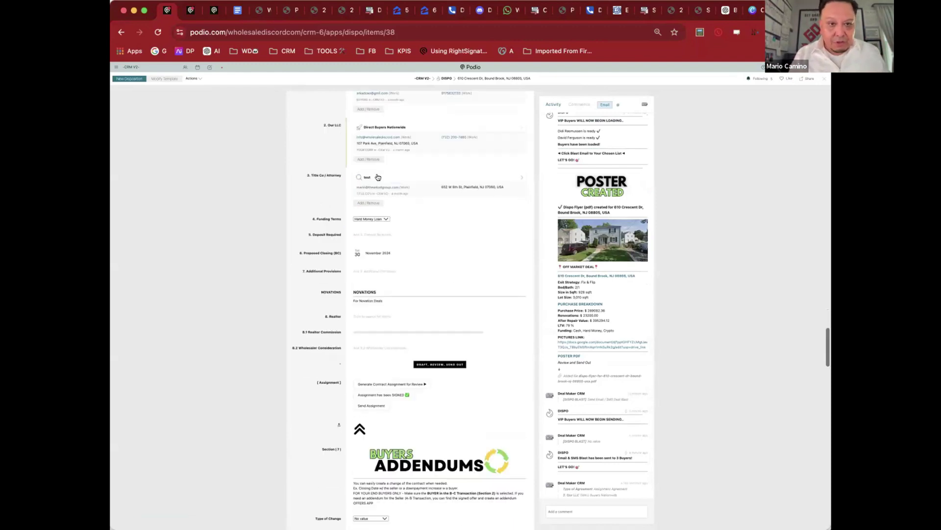
pyautogui.click(377, 218)
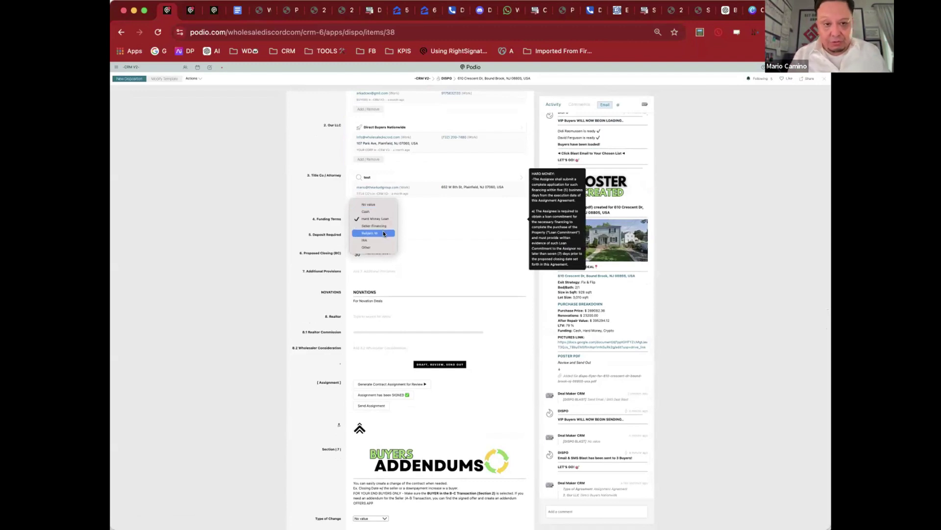
pyautogui.click(369, 220)
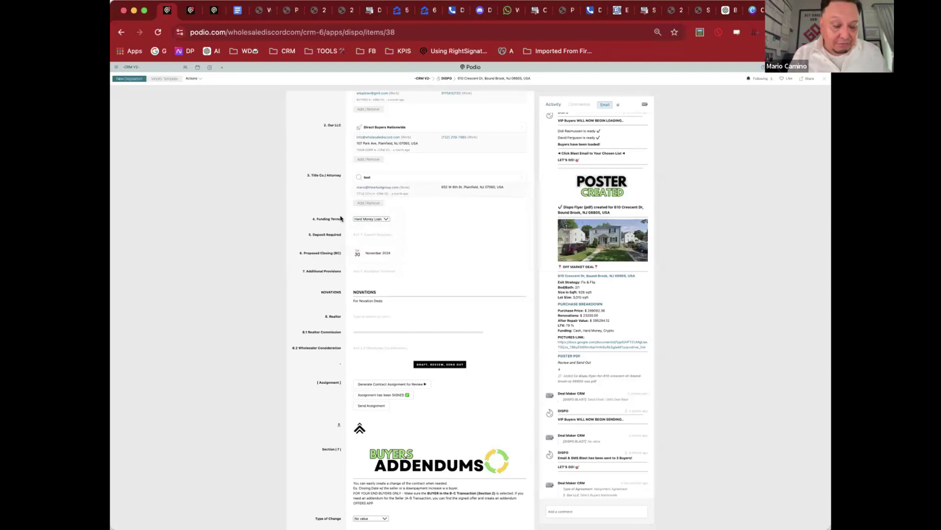
pyautogui.scroll(-2, 339, 215)
pyautogui.scroll(1, 335, 208)
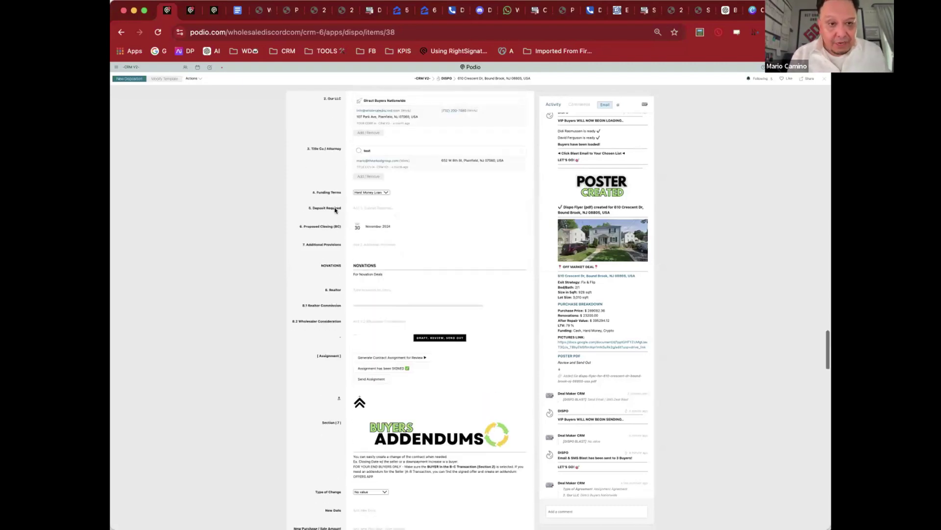
pyautogui.click(389, 208)
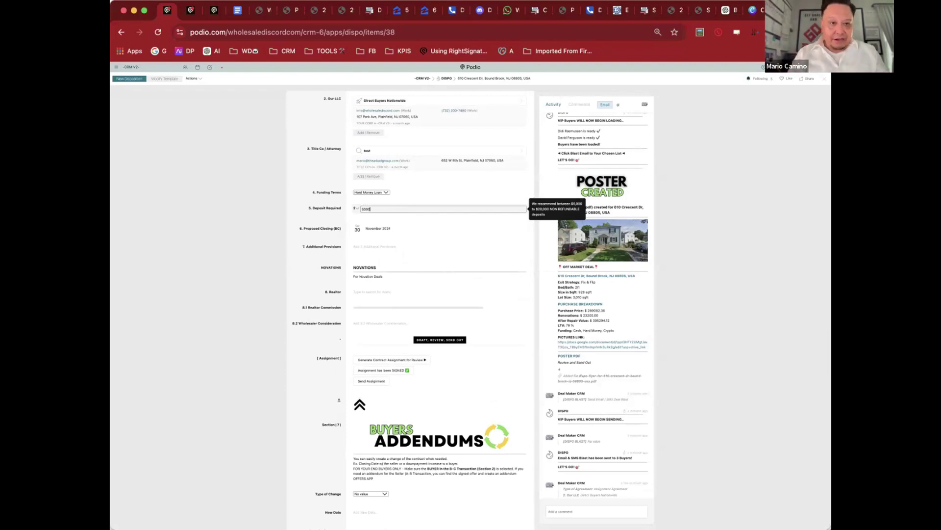
# Step: Save the $5,000 deposit and set the proposed closing date to 31 December 2024
pyautogui.click(339, 206)
pyautogui.click(373, 228)
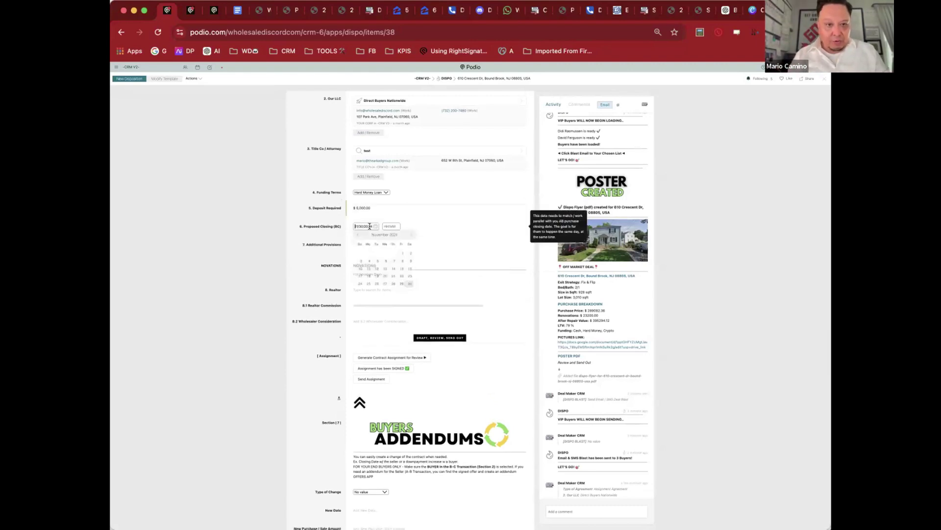
pyautogui.click(409, 234)
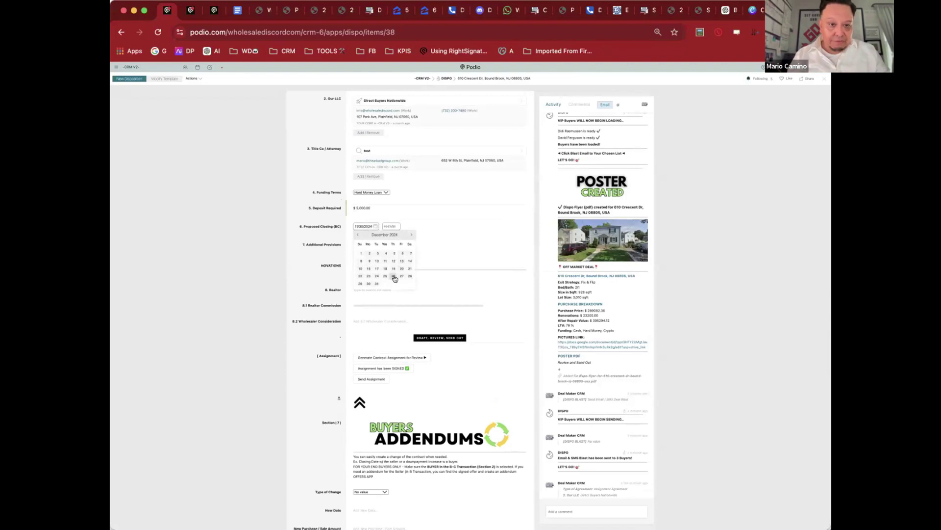
pyautogui.click(376, 283)
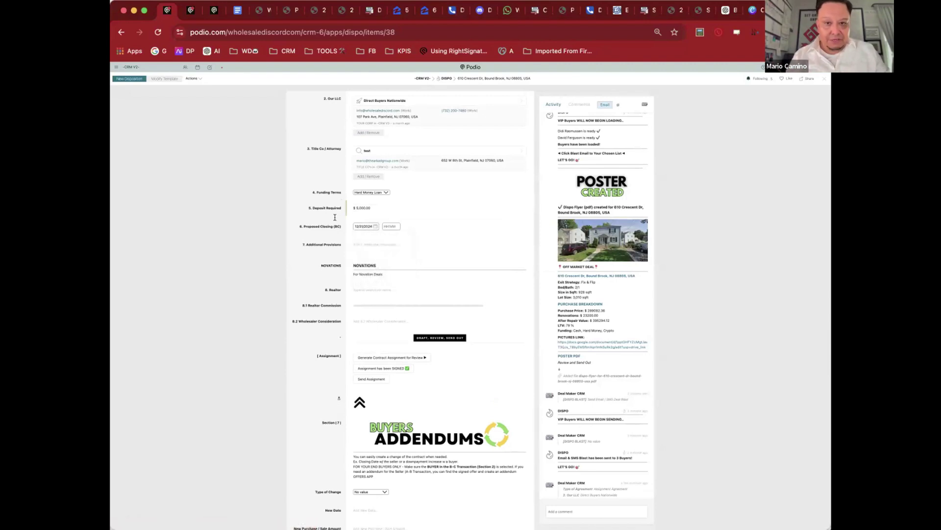
pyautogui.click(330, 190)
# Step: Generate the contract assignment PDF for review
pyautogui.scroll(-2, 349, 182)
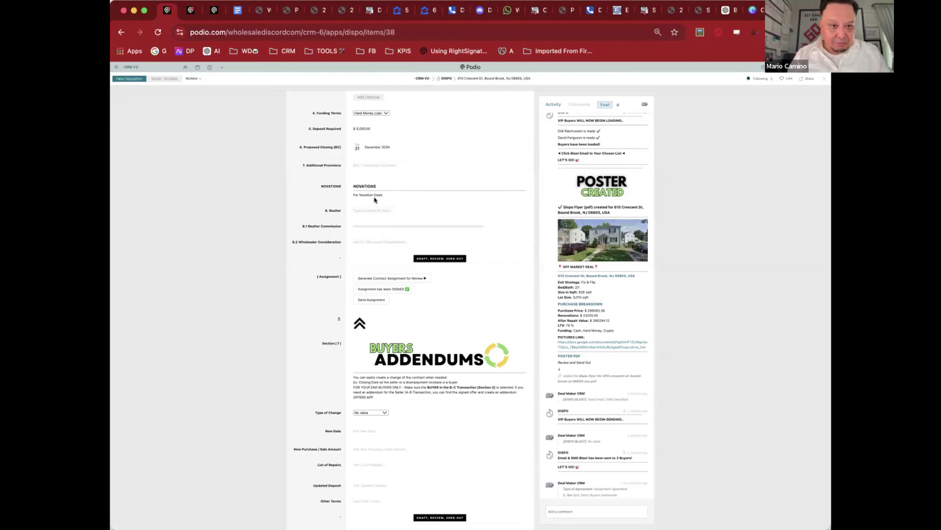
pyautogui.scroll(-2, 327, 206)
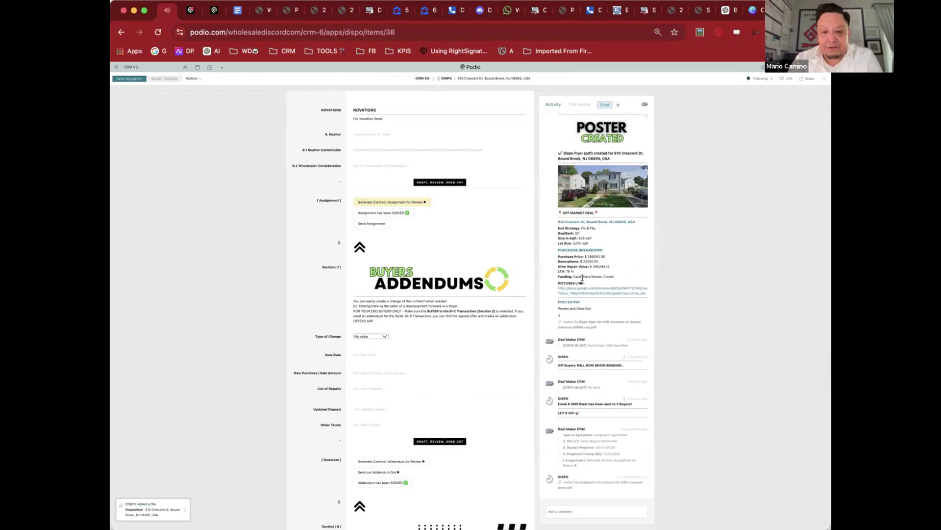
pyautogui.click(608, 482)
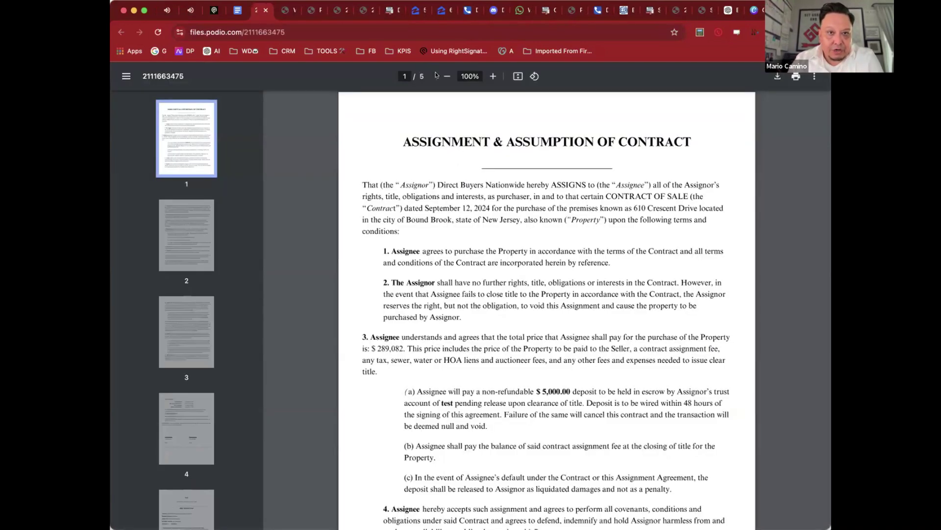
# Step: Zoom the contract to 80% and scroll through the page 4 deadlines and signatures to page 5
pyautogui.click(446, 76)
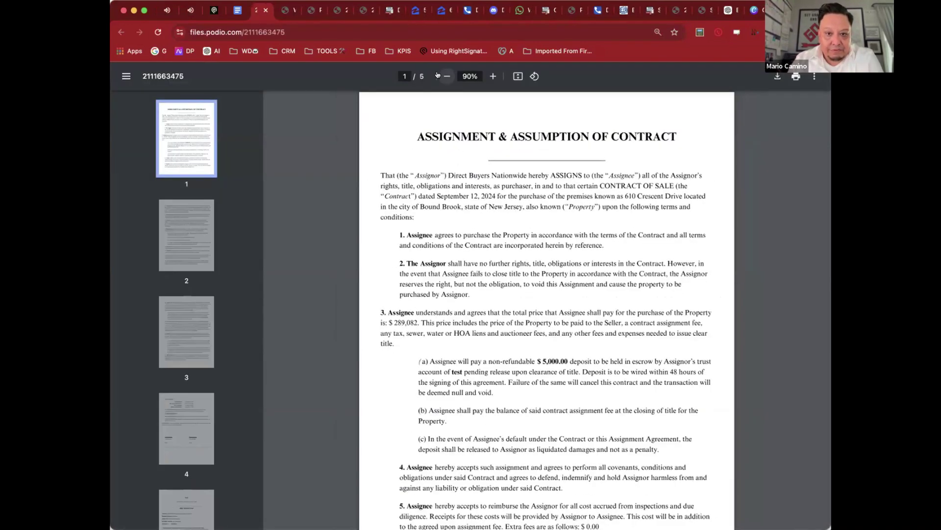
pyautogui.click(447, 76)
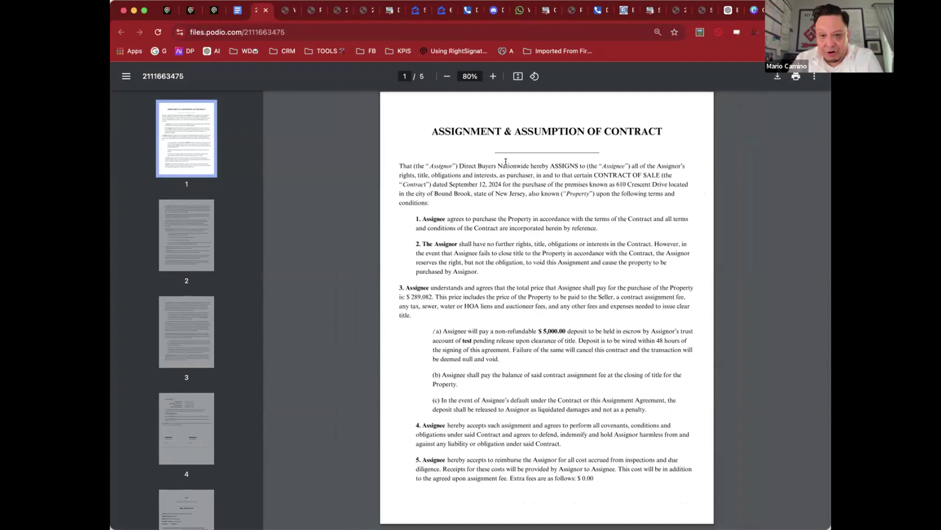
pyautogui.scroll(-3, 536, 209)
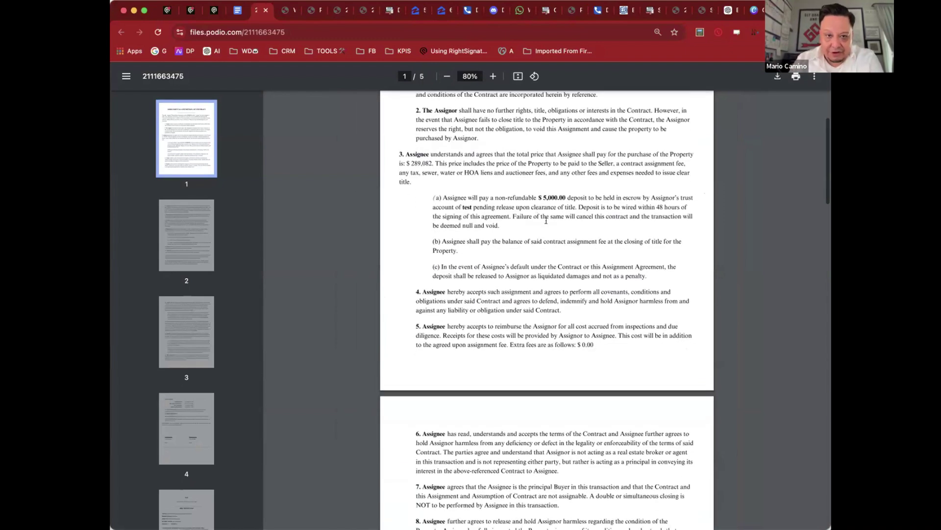
pyautogui.scroll(-1, 546, 221)
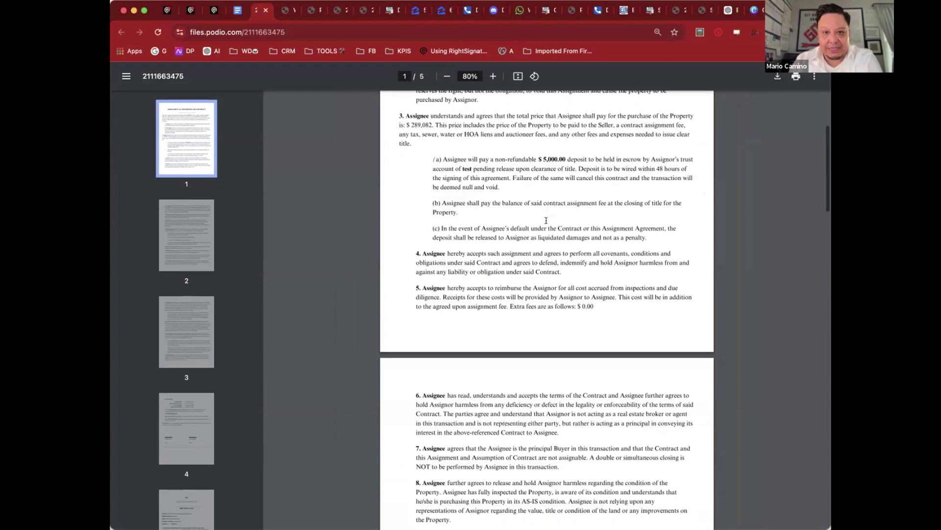
pyautogui.scroll(-1, 546, 221)
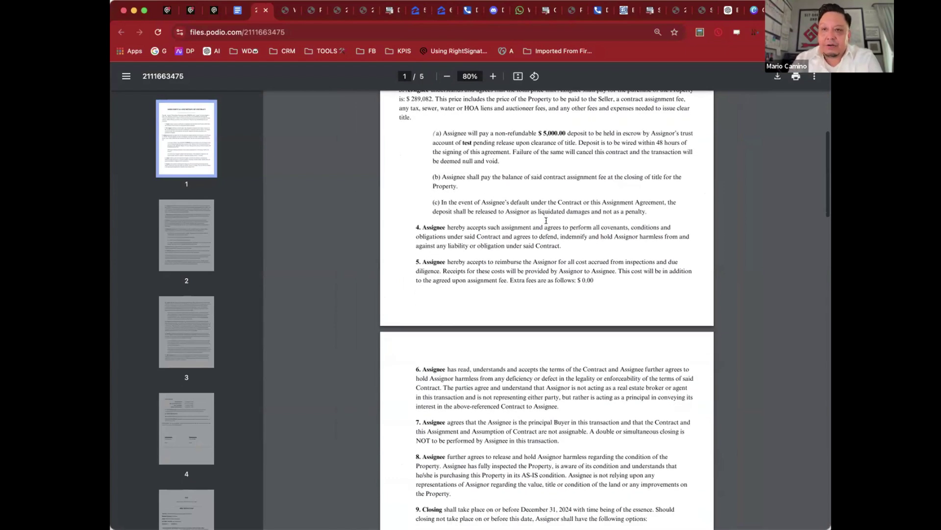
pyautogui.scroll(-1, 545, 221)
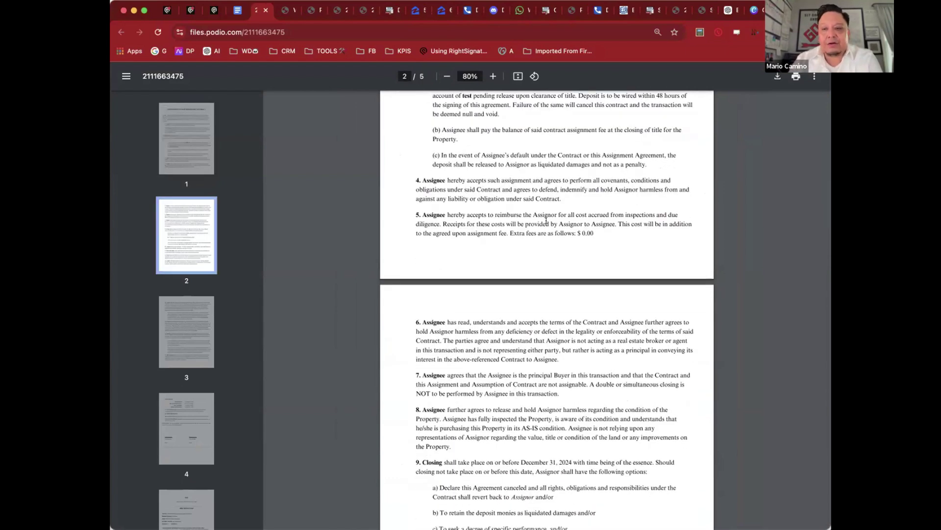
pyautogui.scroll(-5, 546, 221)
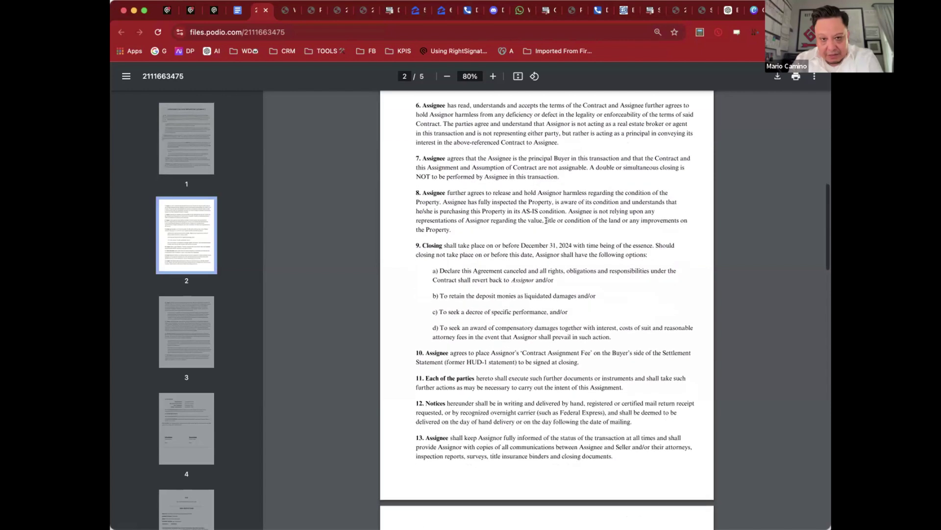
pyautogui.scroll(-5, 546, 221)
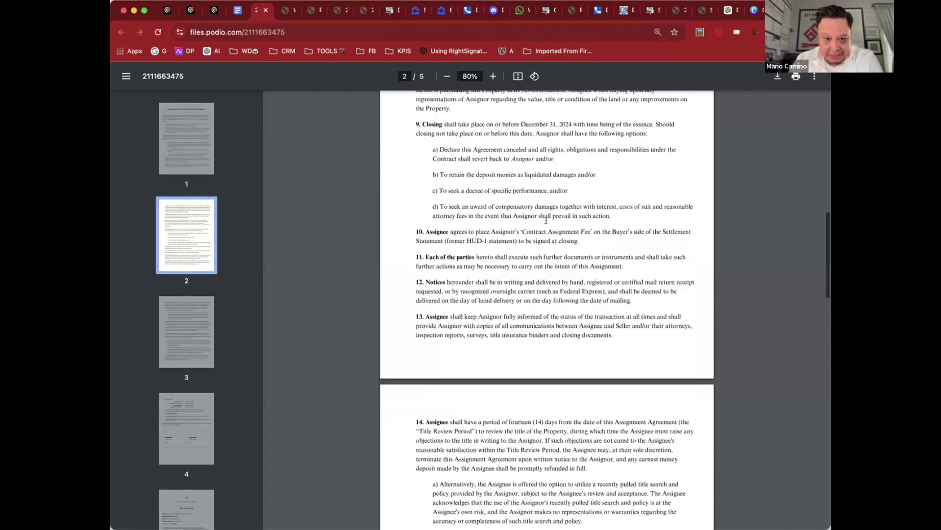
pyautogui.scroll(-9, 546, 220)
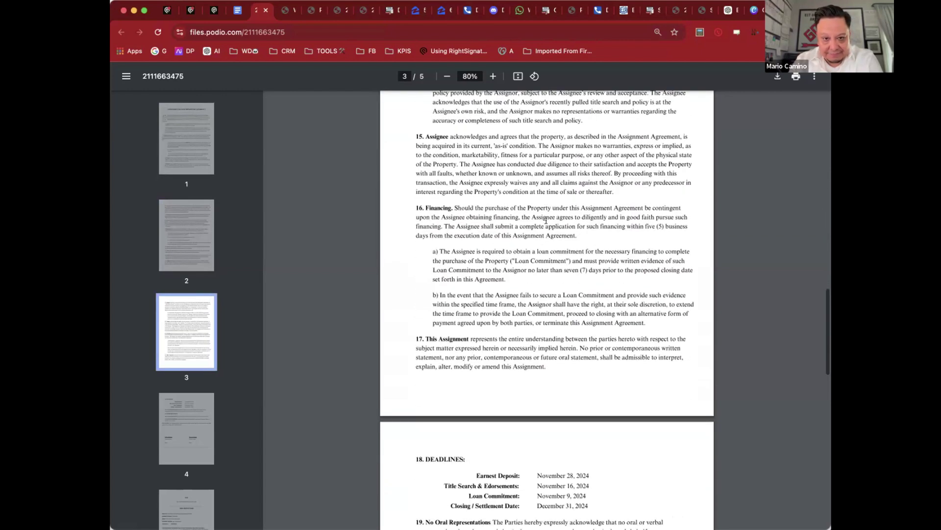
pyautogui.scroll(-4, 546, 221)
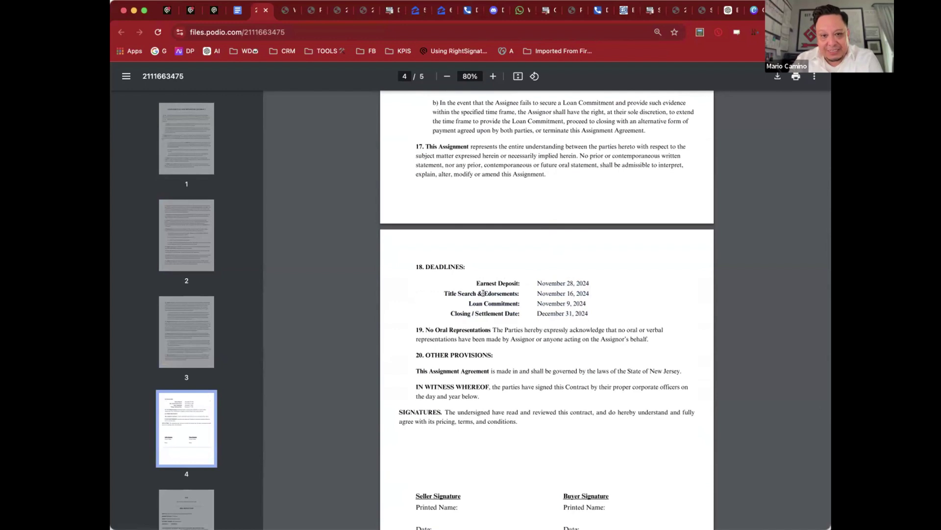
pyautogui.scroll(-2, 599, 304)
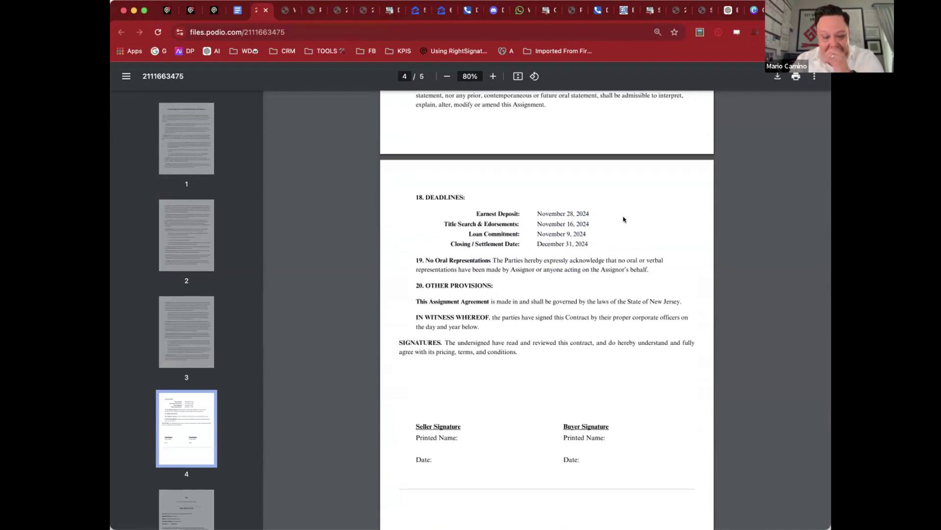
pyautogui.scroll(-2, 623, 220)
pyautogui.scroll(-6, 511, 294)
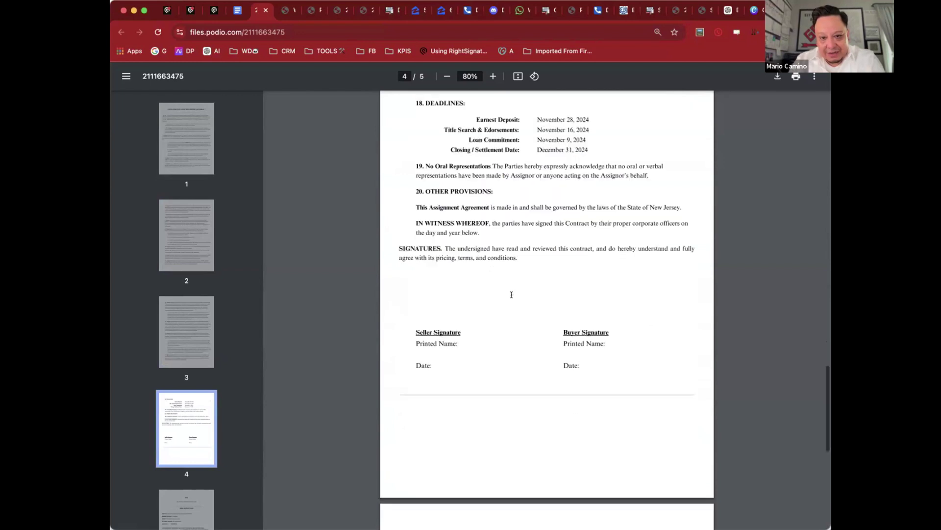
pyautogui.scroll(-4, 512, 294)
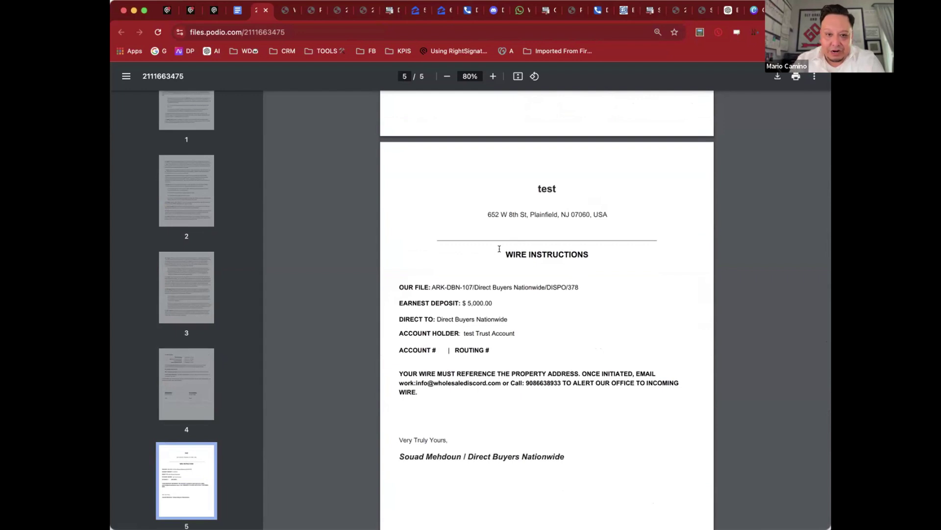
# Step: Highlight the wire instructions, $5,000.00 earnest deposit and DIRECT TO lines, then scroll back up
pyautogui.moveTo(526, 260); pyautogui.dragTo(563, 278)
pyautogui.click(562, 309)
pyautogui.moveTo(463, 300); pyautogui.dragTo(562, 302)
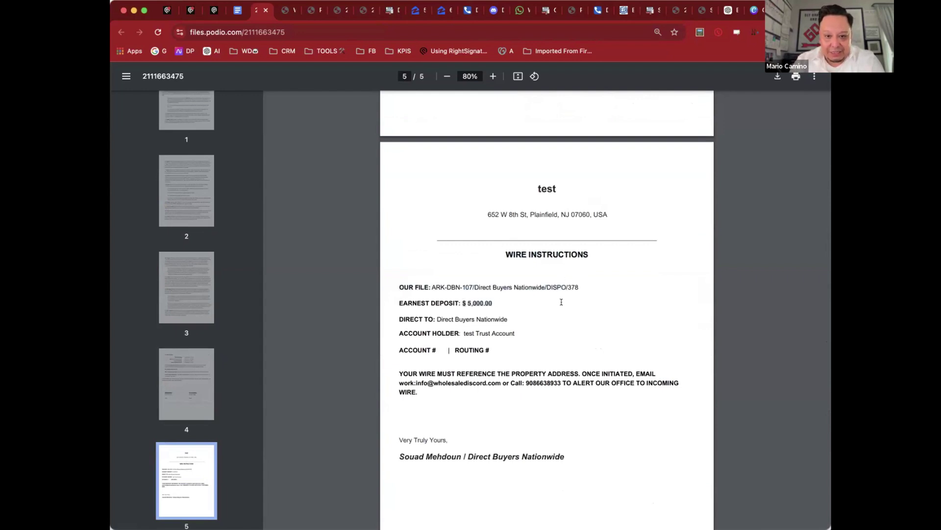
pyautogui.tripleClick(459, 319)
pyautogui.click(468, 332)
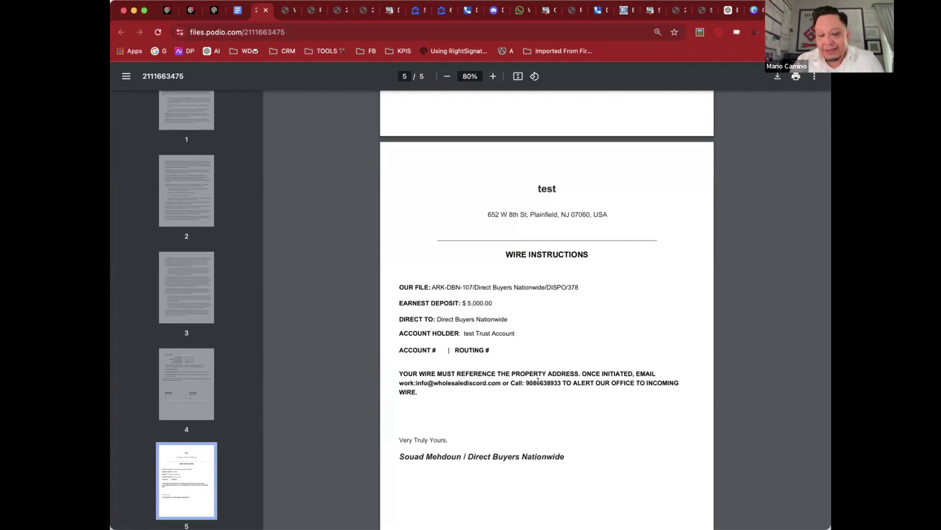
pyautogui.scroll(-1, 558, 332)
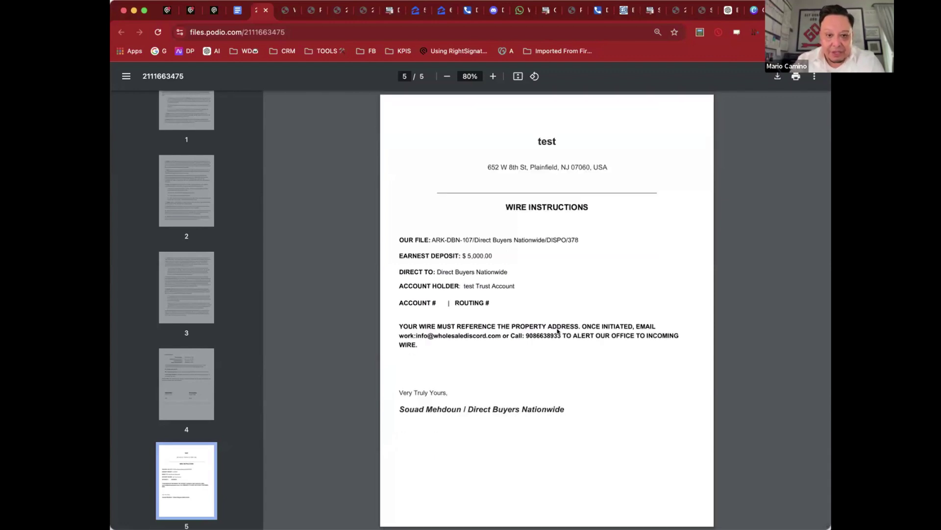
pyautogui.scroll(20, 586, 318)
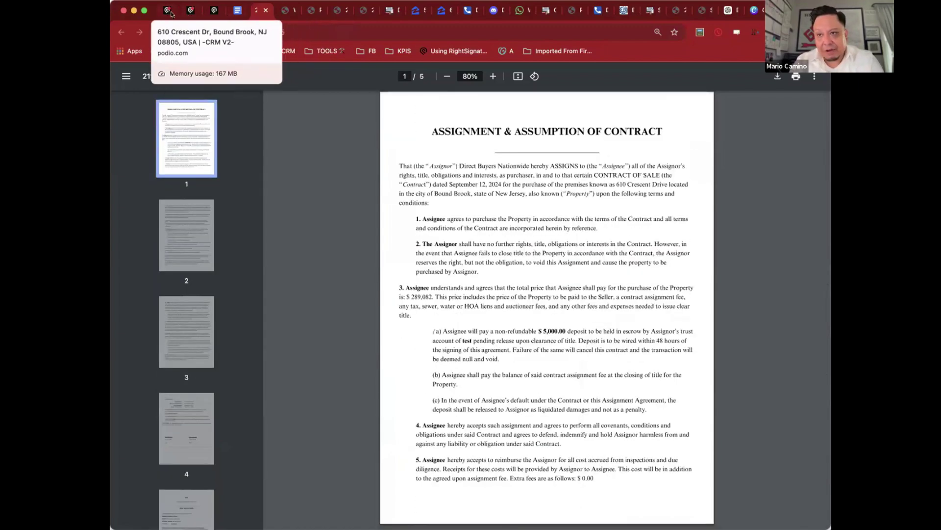
pyautogui.click(169, 11)
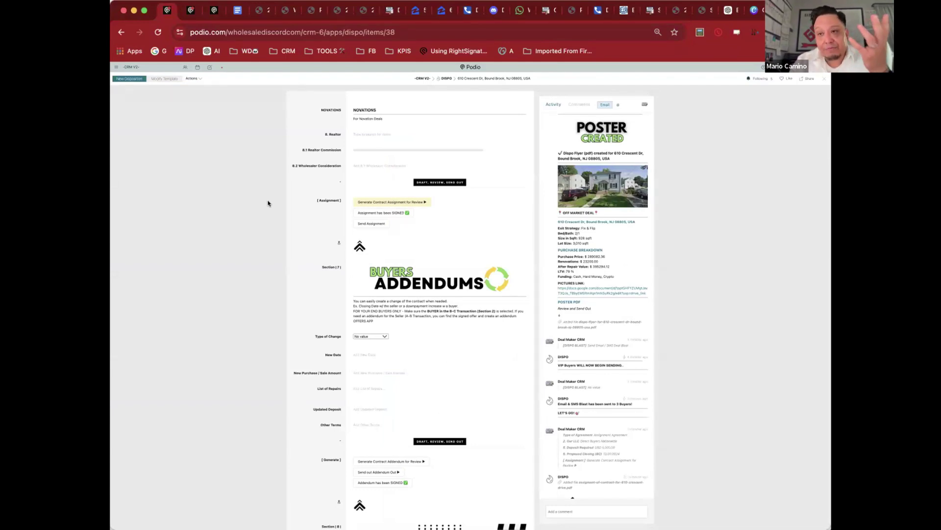
pyautogui.scroll(-5, 347, 240)
pyautogui.scroll(2, 398, 276)
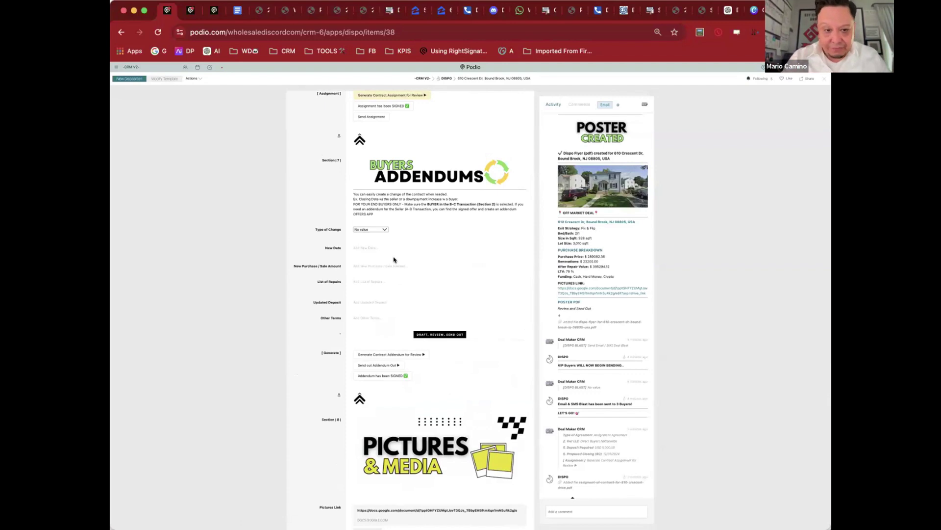
# Step: Leave the Final Closing Date empty and scroll to the AI assistant section
pyautogui.scroll(-10, 393, 260)
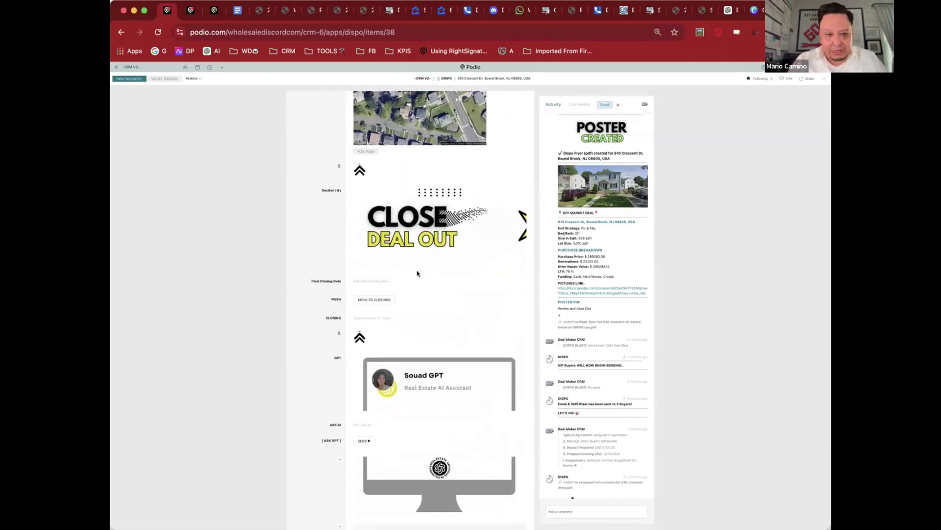
pyautogui.click(381, 281)
pyautogui.click(343, 283)
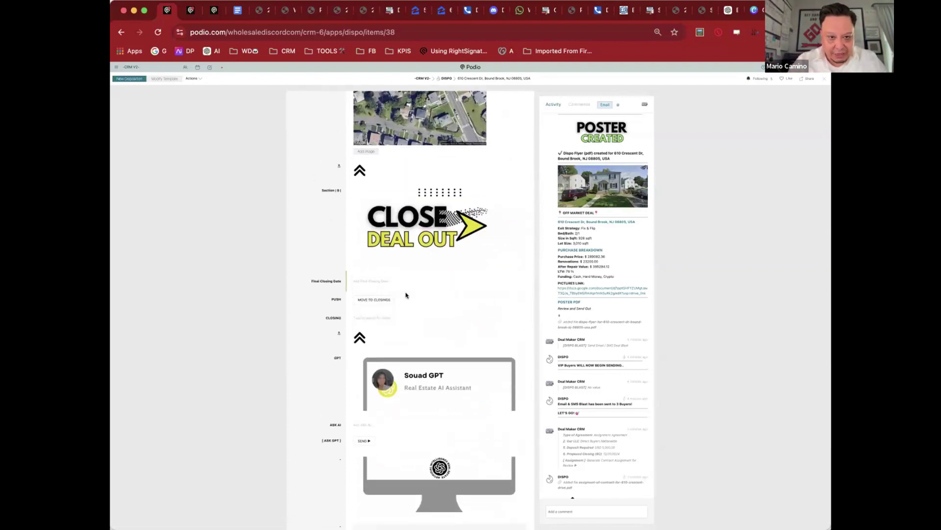
pyautogui.scroll(-3, 406, 295)
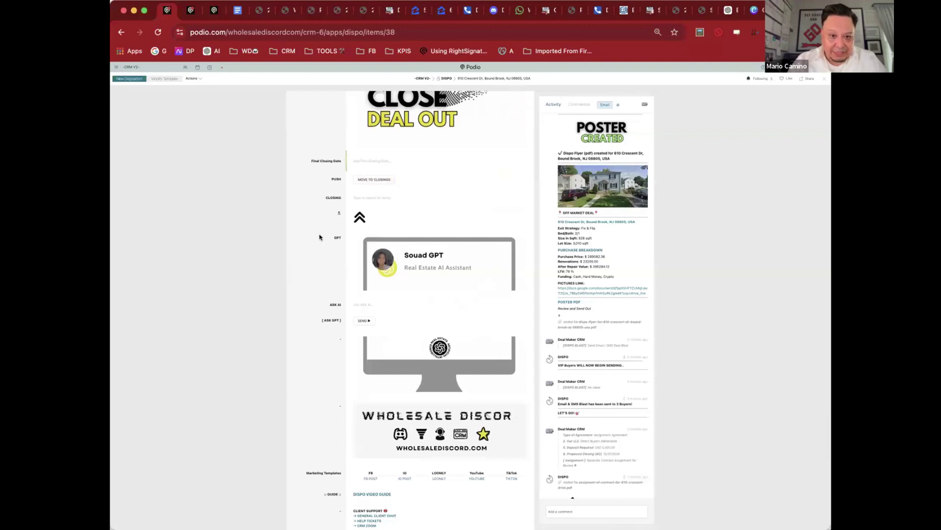
pyautogui.moveTo(319, 237); pyautogui.dragTo(496, 361)
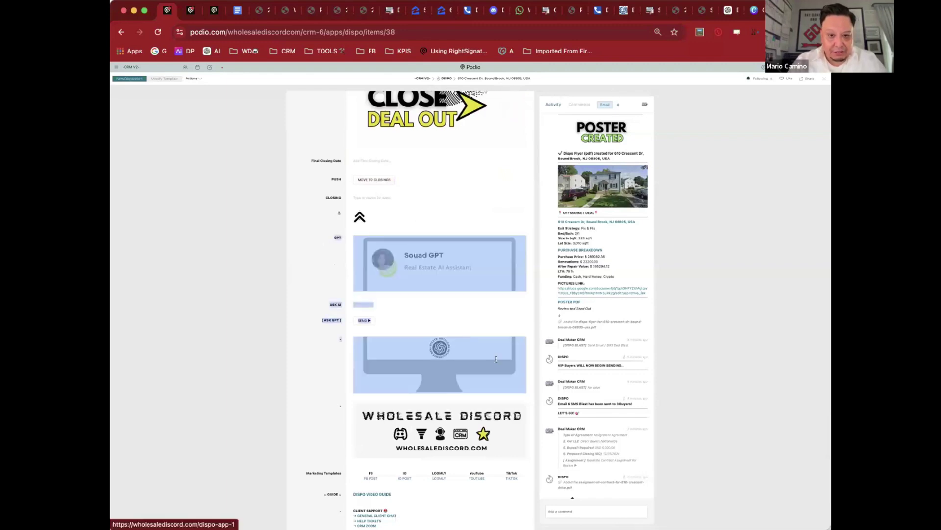
pyautogui.click(327, 275)
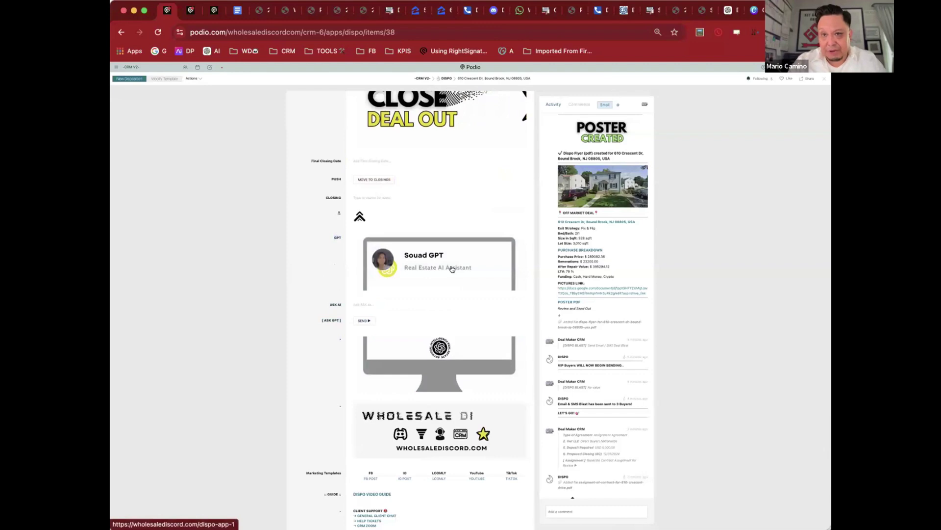
pyautogui.scroll(-2, 452, 268)
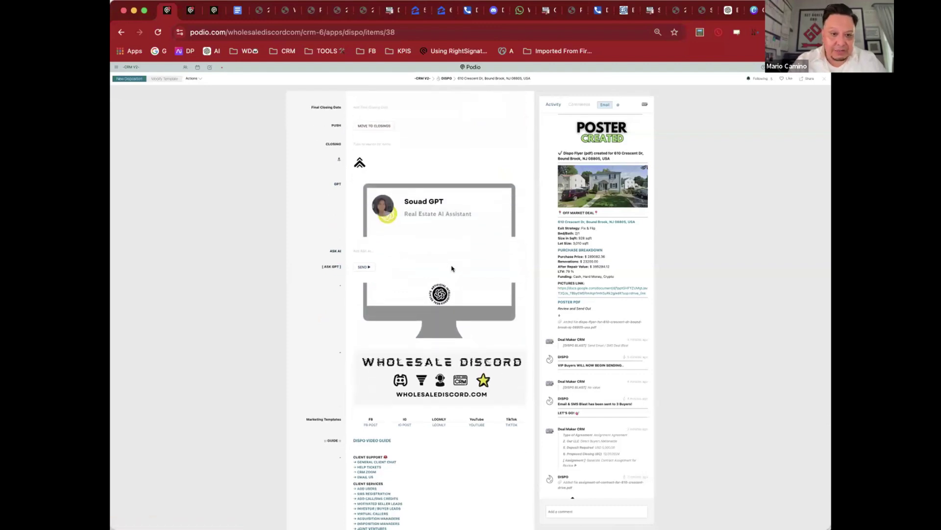
# Step: Ask the AI assistant 'Whats the best method to wholesale a house?' and scroll to Files and Tasks
pyautogui.click(370, 250)
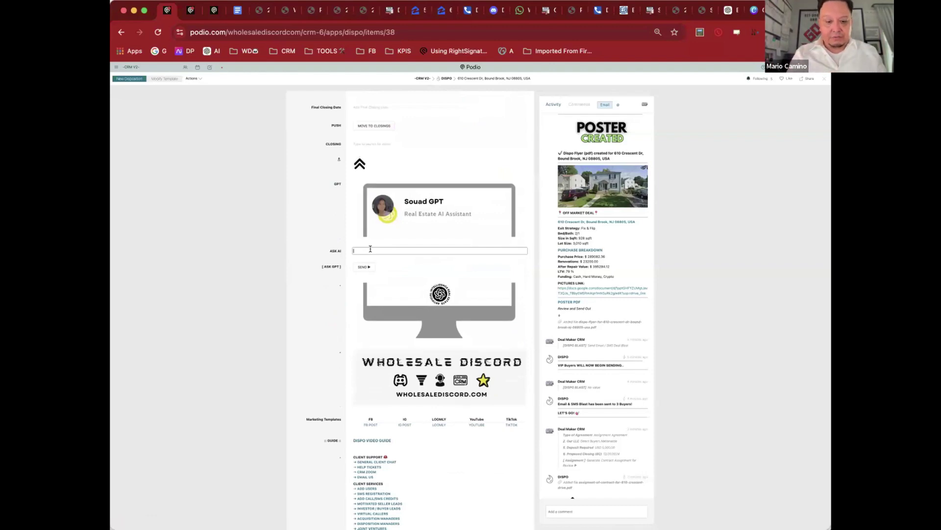
pyautogui.write('Whats the best')
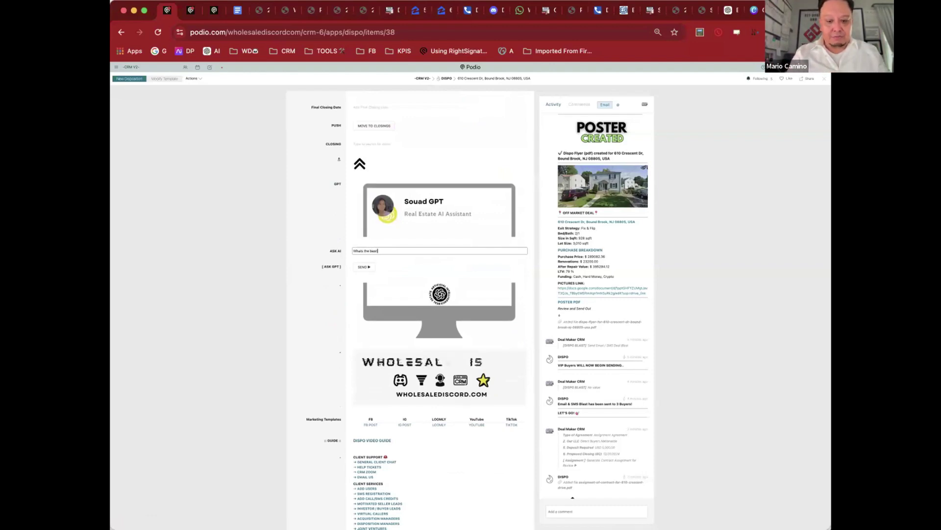
pyautogui.write(' method to whol')
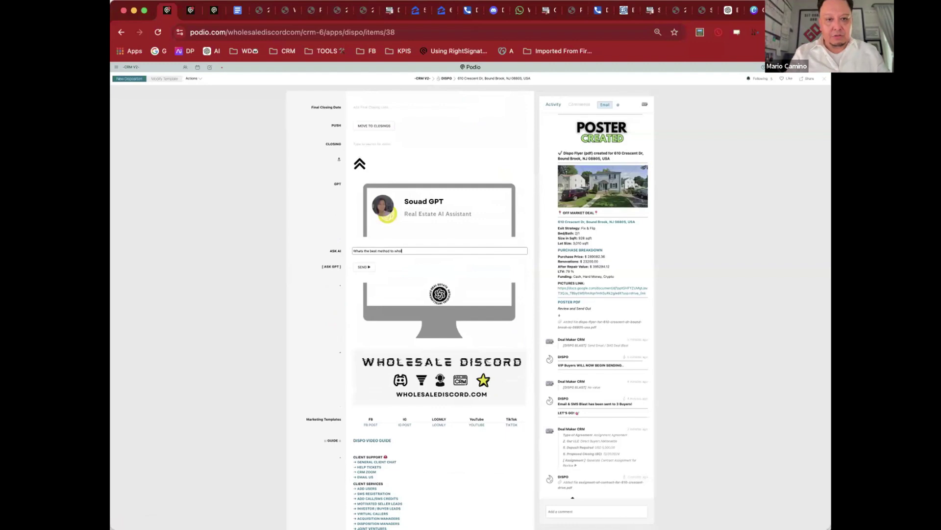
pyautogui.write('esale a house?')
pyautogui.click(364, 266)
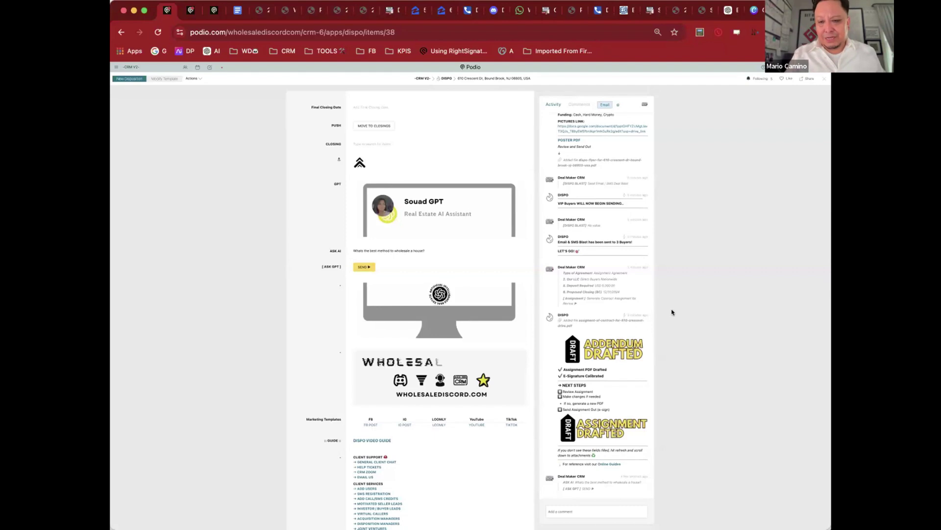
pyautogui.scroll(-3, 672, 311)
pyautogui.scroll(-8, 672, 312)
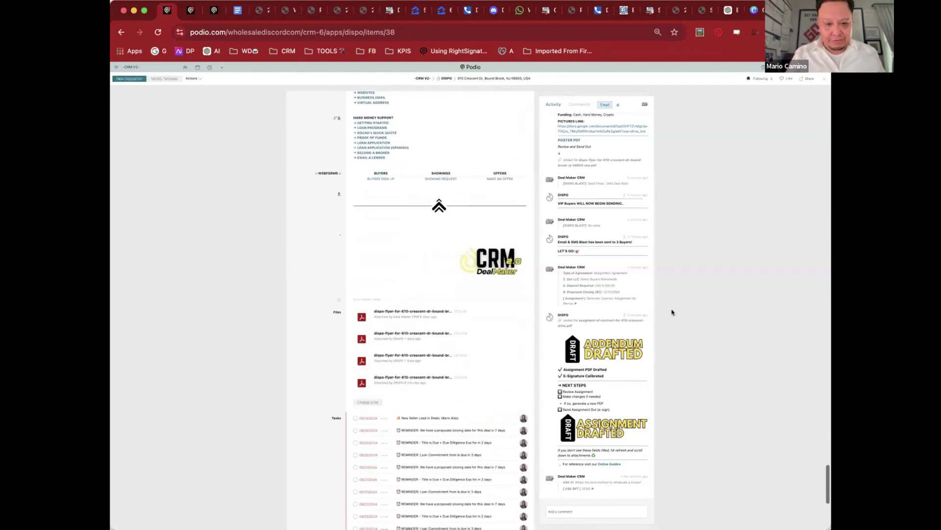
pyautogui.scroll(20, 673, 312)
# Step: Close the deal record, scroll the Dispo board through to Closed, and open the Buyers app
pyautogui.click(673, 312)
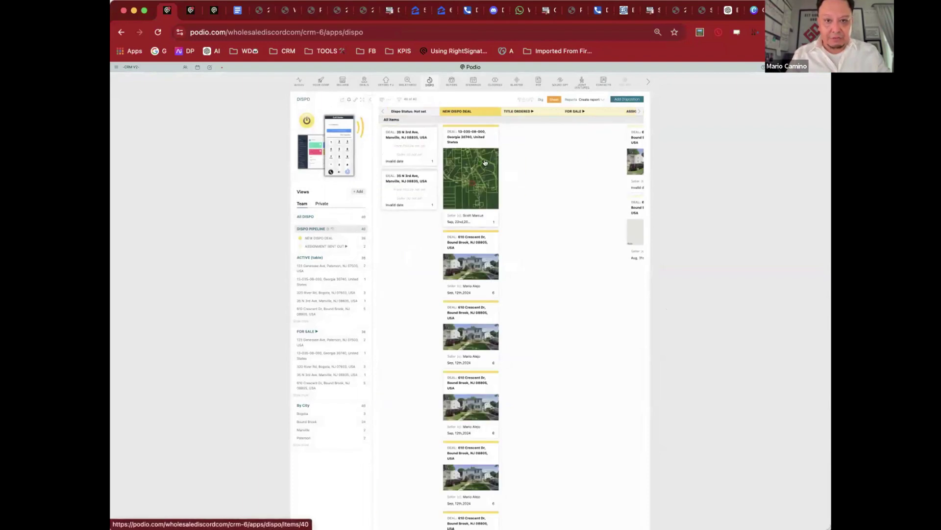
pyautogui.hscroll(5, 484, 162)
pyautogui.moveTo(519, 205); pyautogui.dragTo(470, 145)
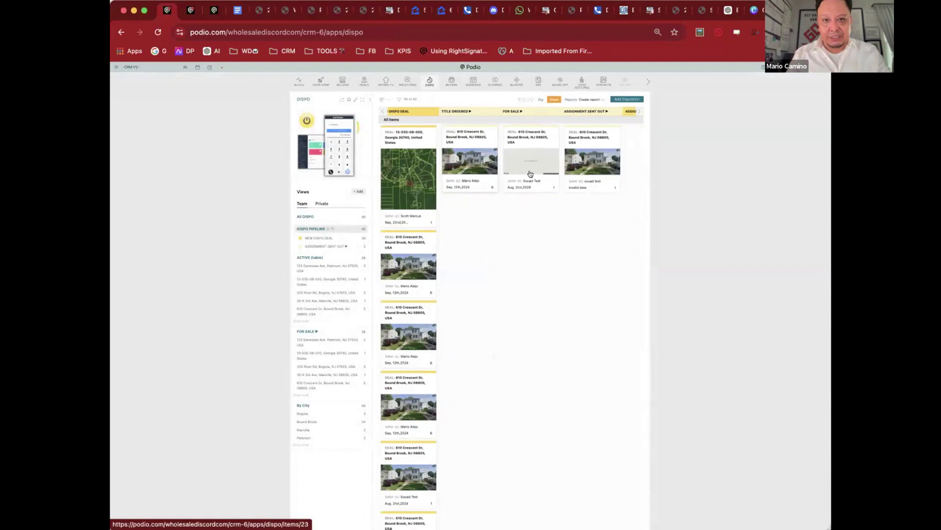
pyautogui.hscroll(3, 468, 157)
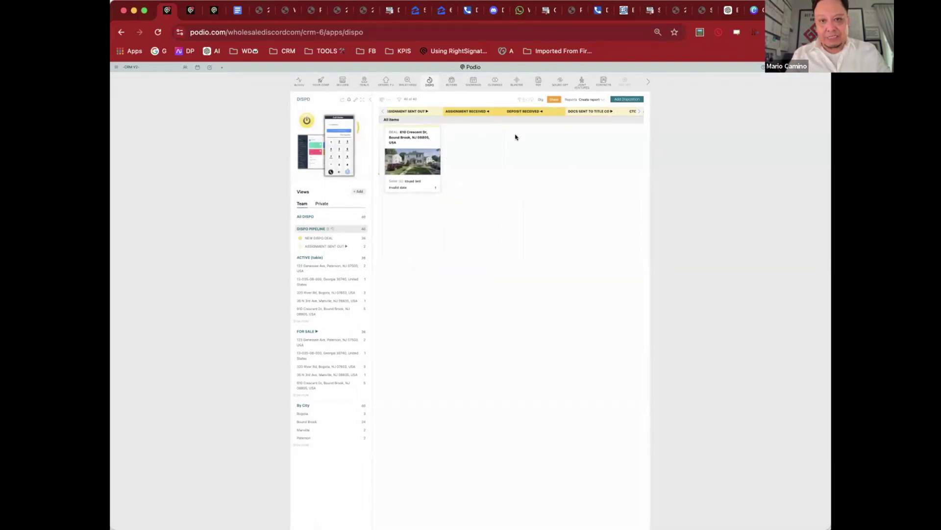
pyautogui.hscroll(3, 569, 137)
pyautogui.rightClick(569, 137)
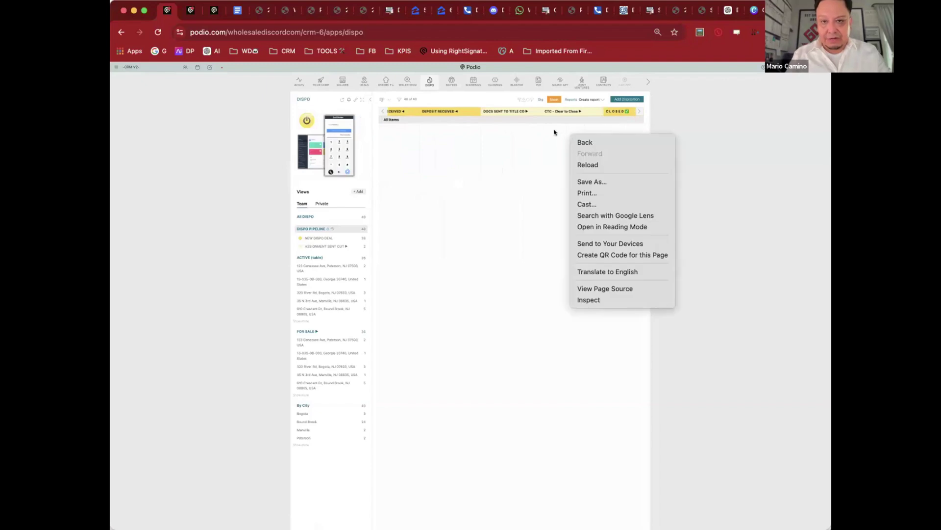
pyautogui.click(552, 133)
pyautogui.hscroll(3, 550, 132)
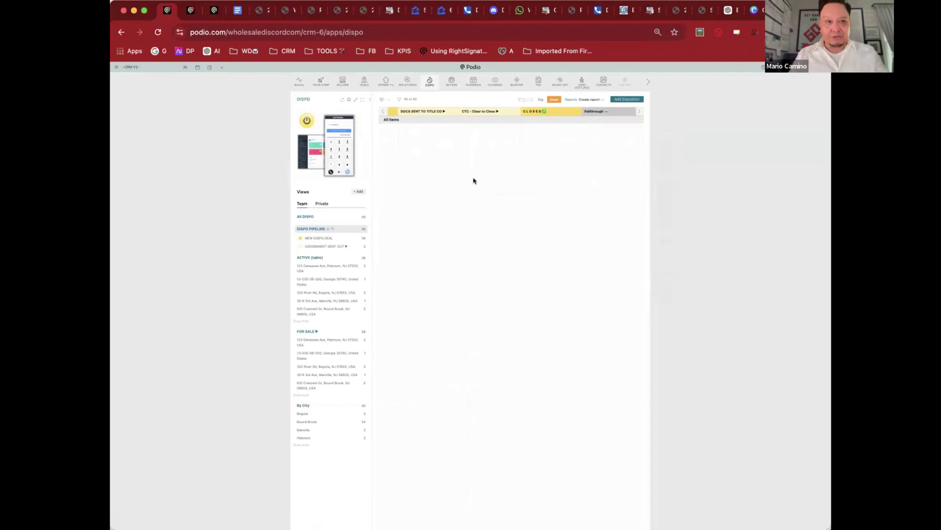
pyautogui.click(449, 82)
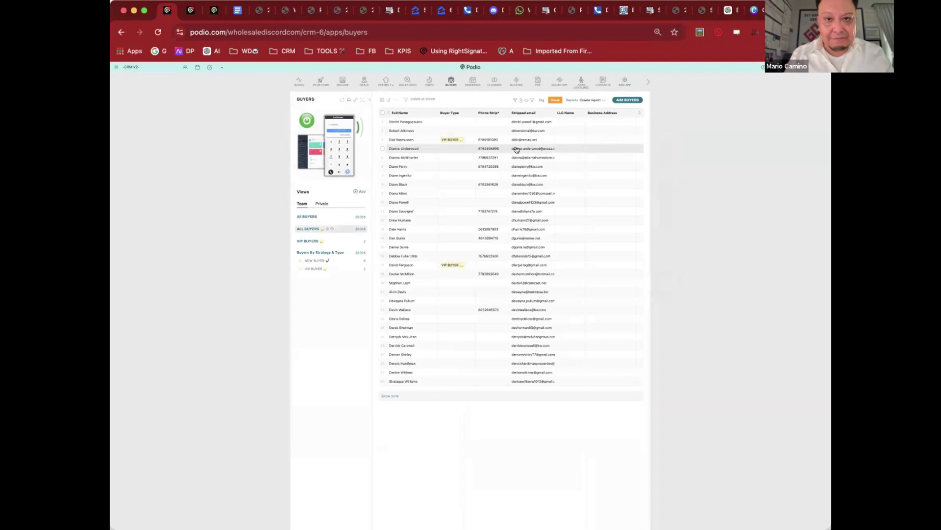
pyautogui.click(515, 150)
pyautogui.scroll(-6, 343, 206)
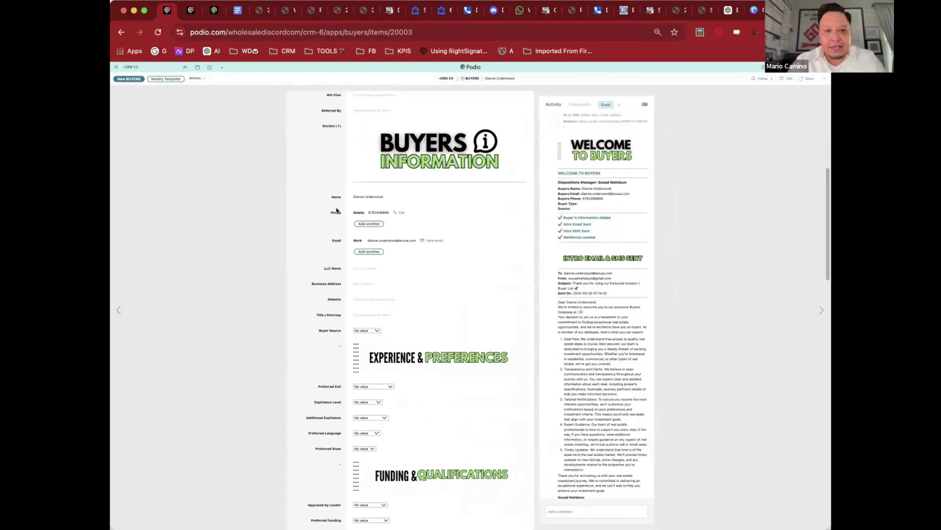
pyautogui.scroll(-3, 336, 210)
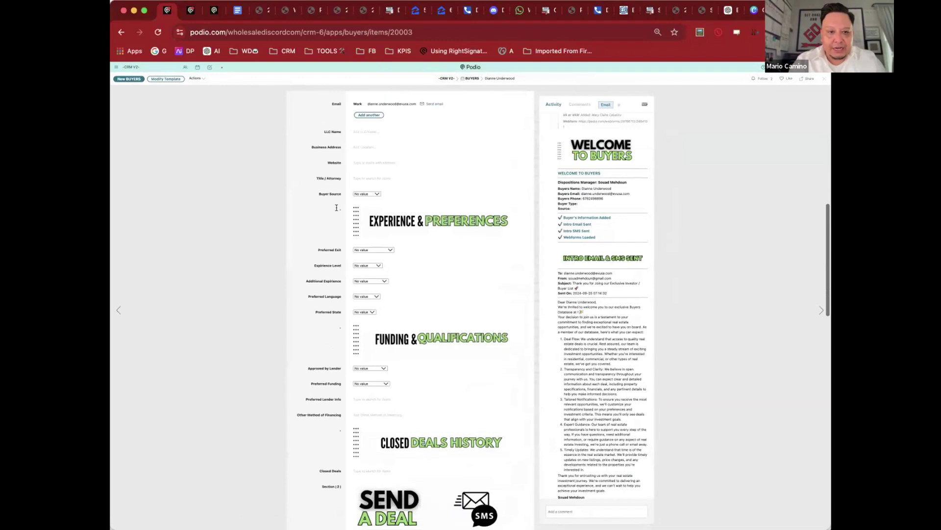
pyautogui.scroll(-3, 433, 279)
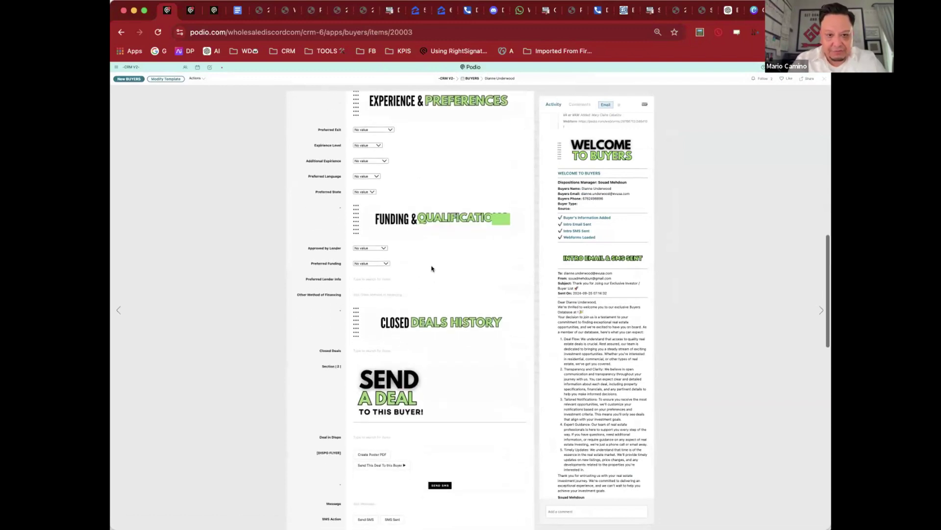
pyautogui.scroll(-2, 428, 265)
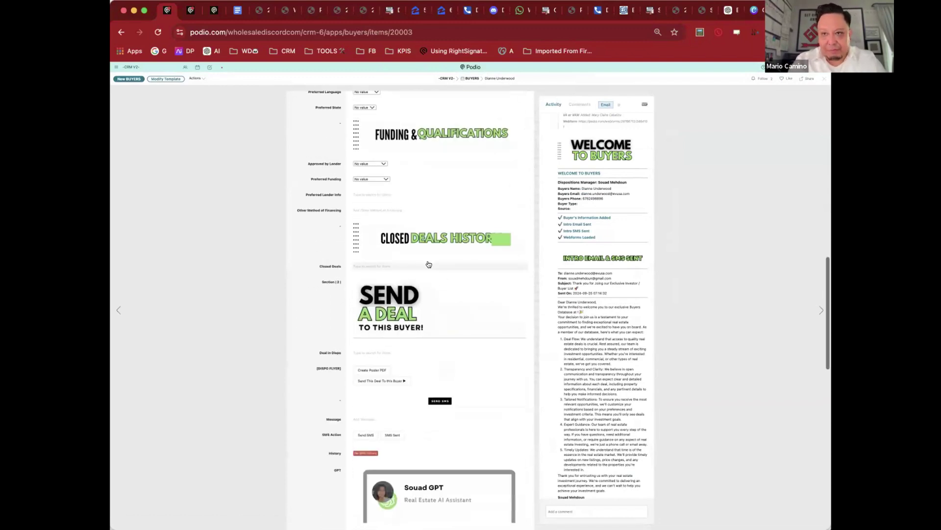
pyautogui.scroll(-2, 446, 304)
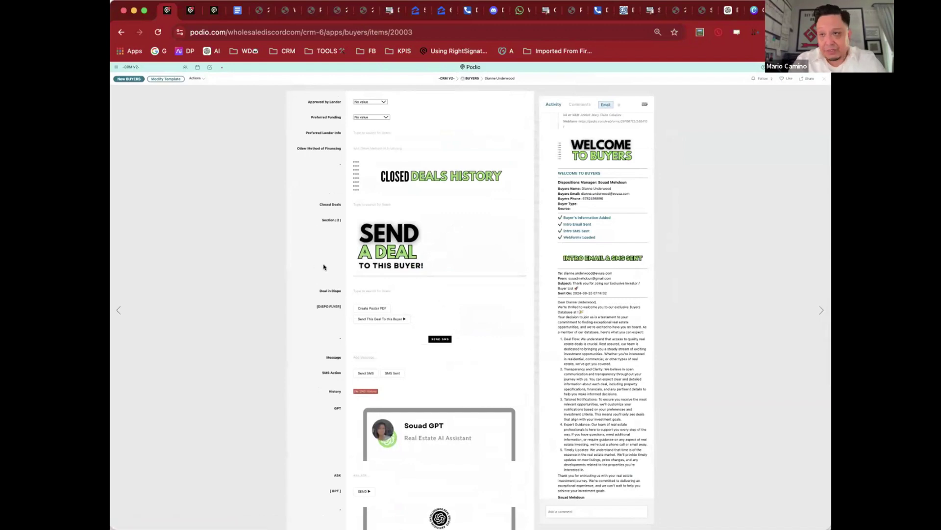
pyautogui.click(370, 287)
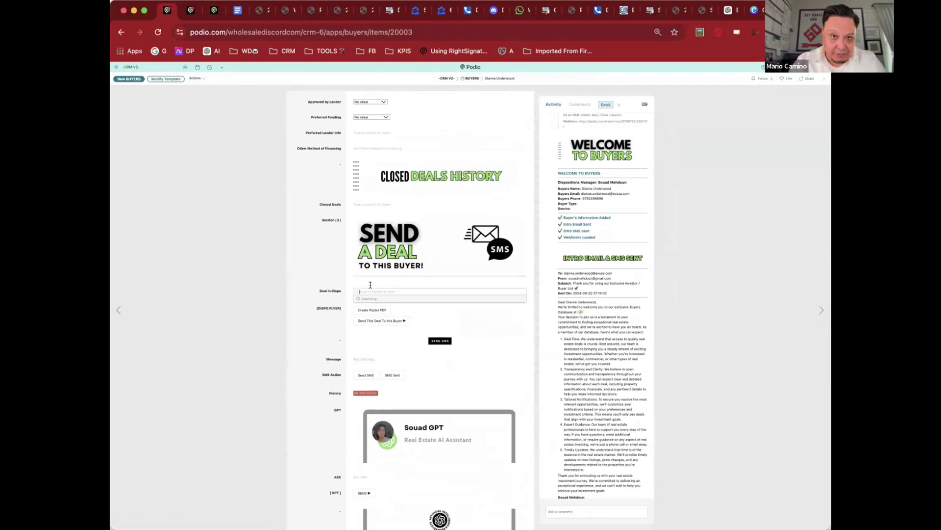
pyautogui.click(336, 266)
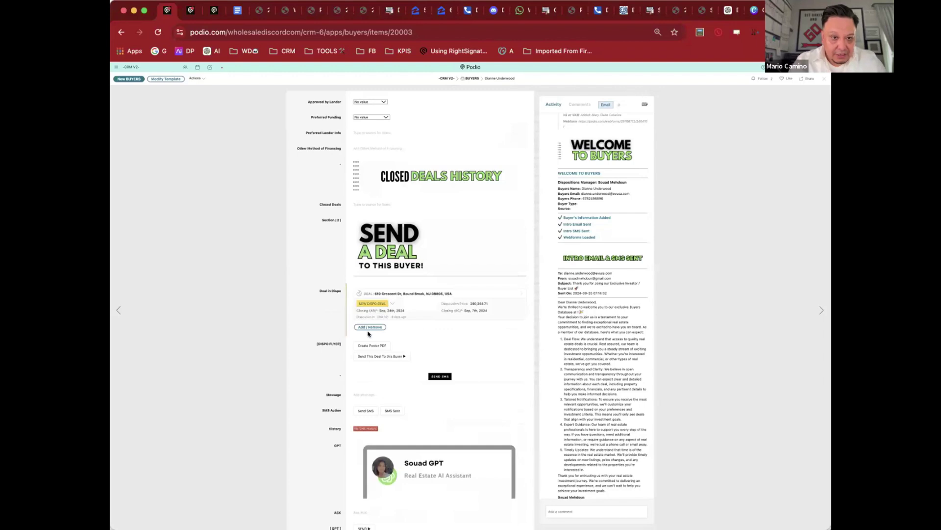
pyautogui.click(405, 356)
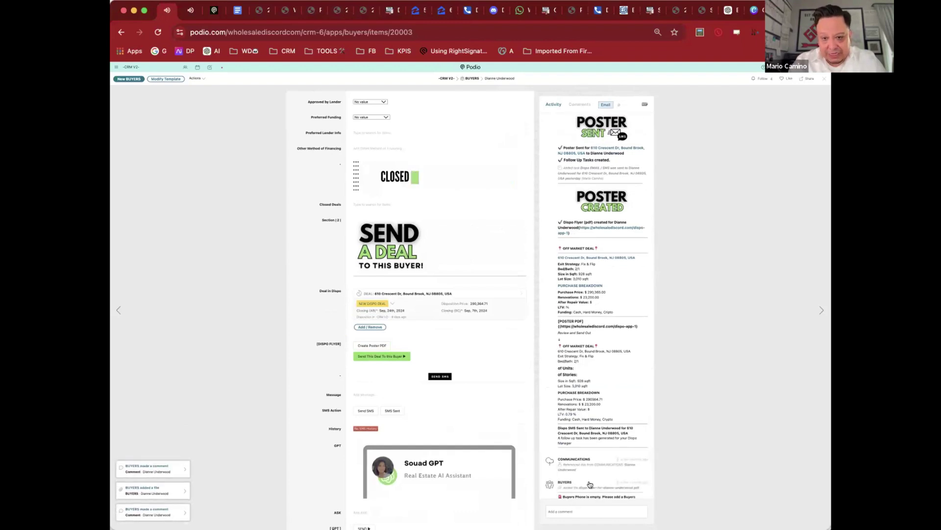
# Step: Review the sent deal poster PDF, close it, and open the Showings app
pyautogui.click(592, 488)
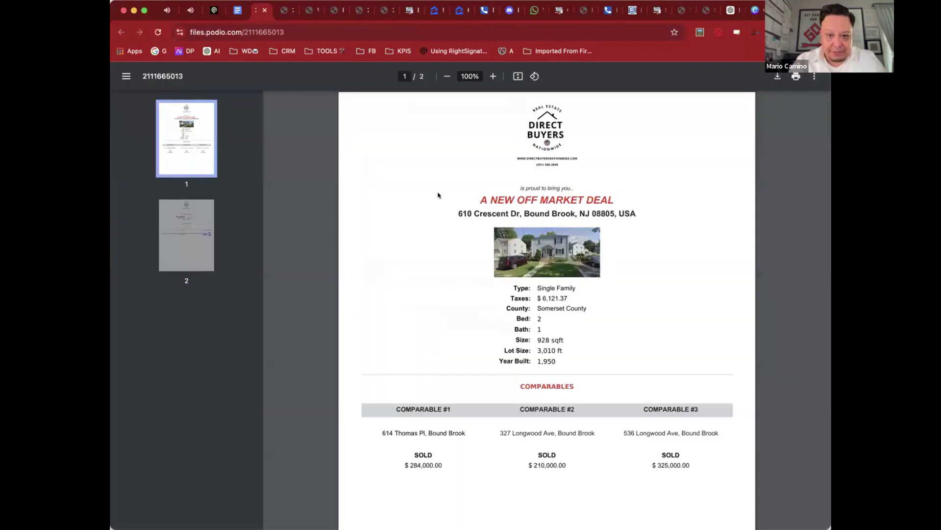
pyautogui.scroll(-10, 438, 195)
pyautogui.scroll(10, 438, 195)
pyautogui.press('super+w')
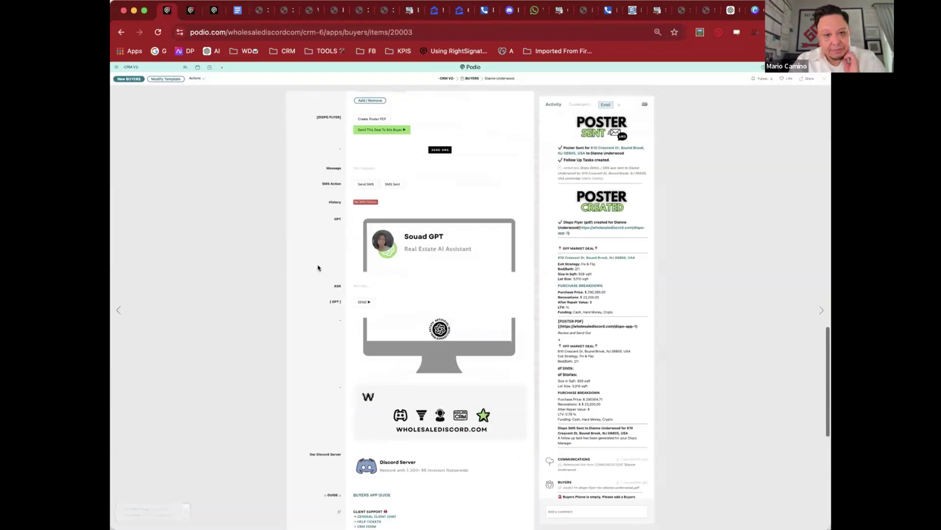
pyautogui.click(474, 81)
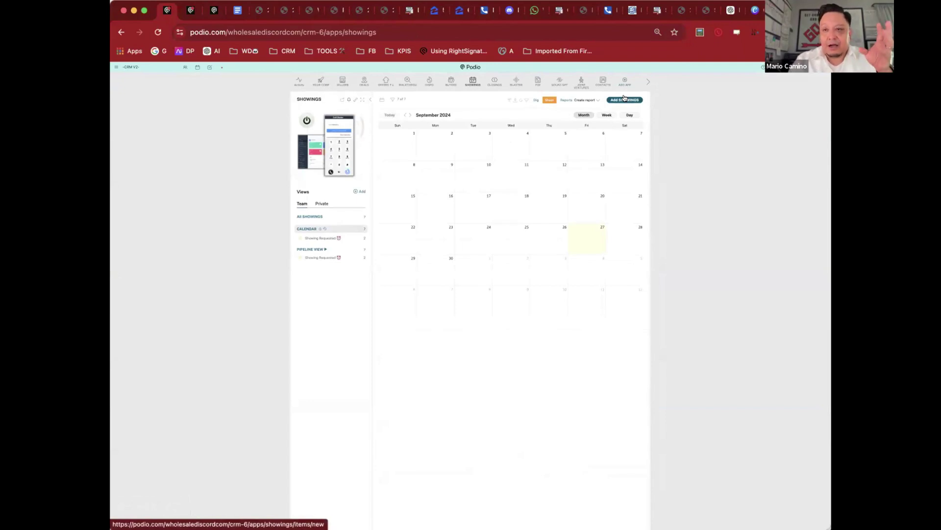
pyautogui.click(314, 219)
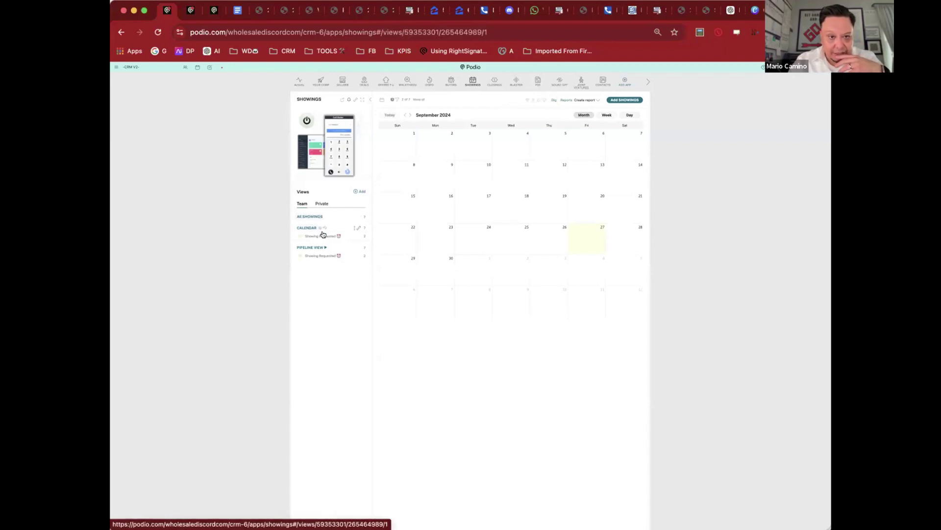
pyautogui.click(382, 99)
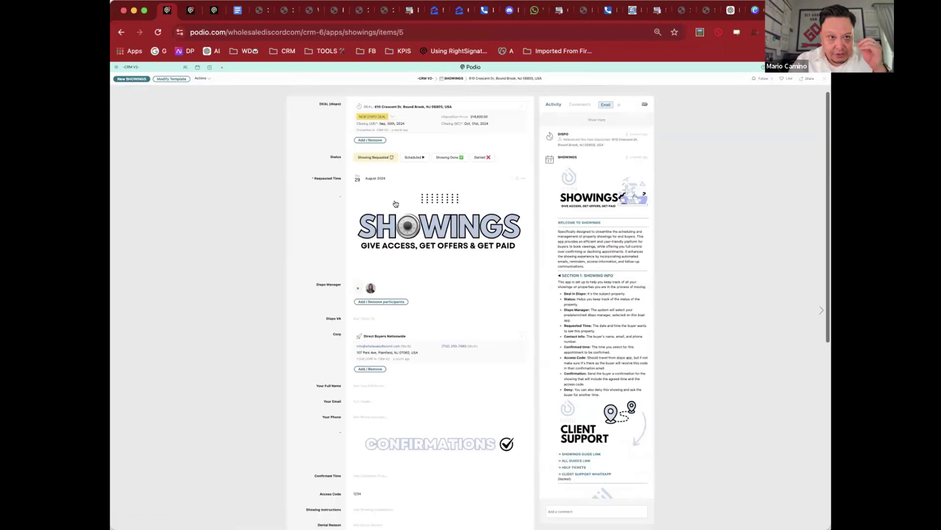
pyautogui.click(375, 177)
pyautogui.click(409, 186)
pyautogui.click(409, 185)
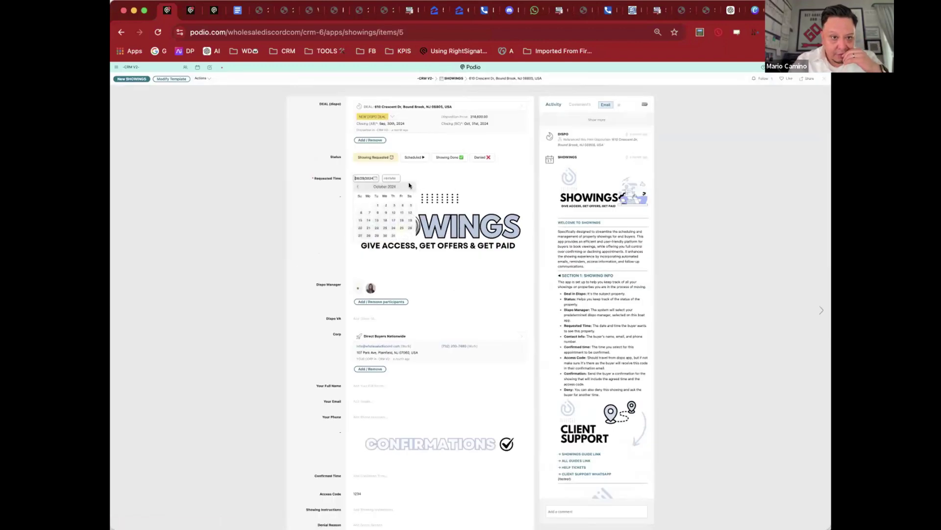
pyautogui.click(399, 228)
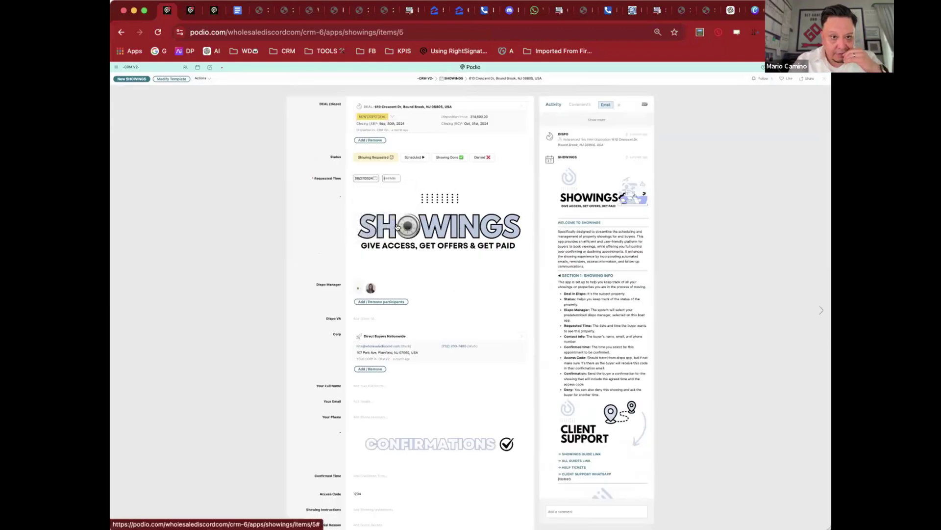
# Step: Set the confirmed showing time to 27 September 2024, 3:00–4:00 PM
pyautogui.scroll(-1, 326, 205)
pyautogui.scroll(-2, 327, 204)
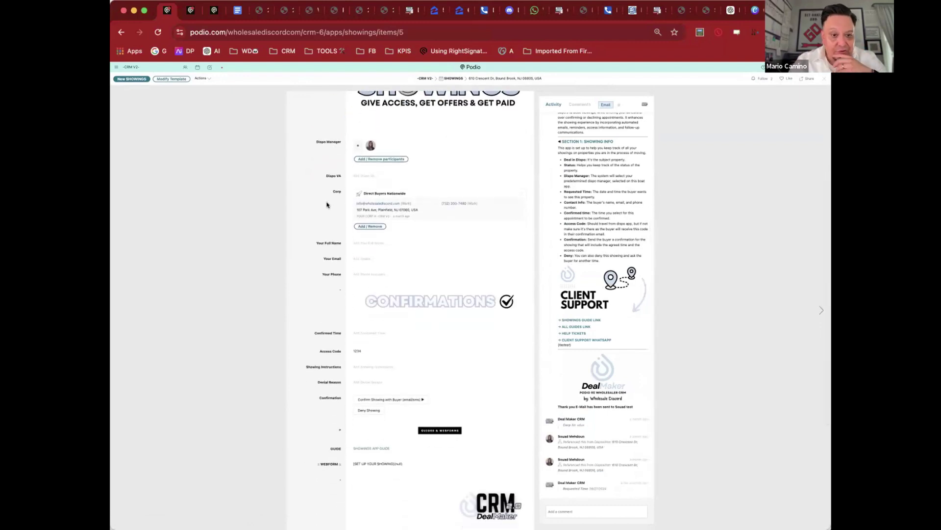
pyautogui.scroll(-2, 326, 205)
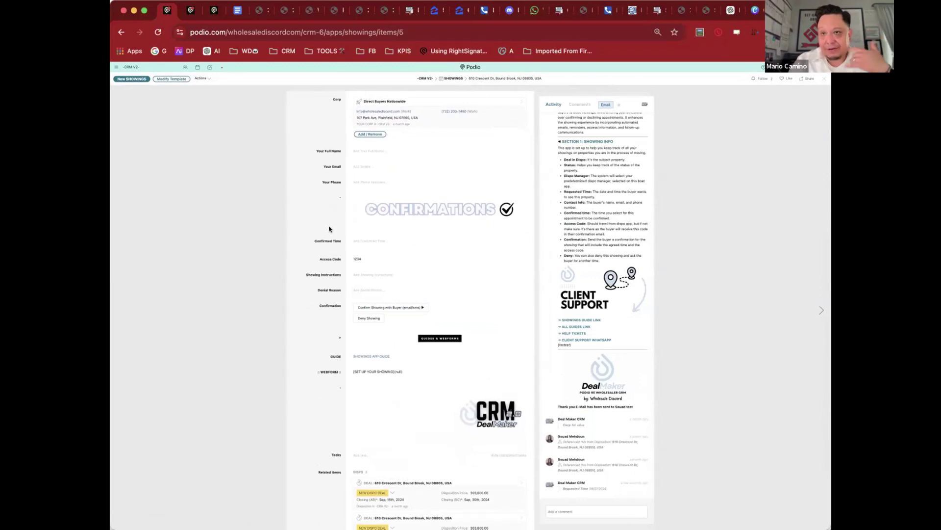
pyautogui.scroll(3, 330, 229)
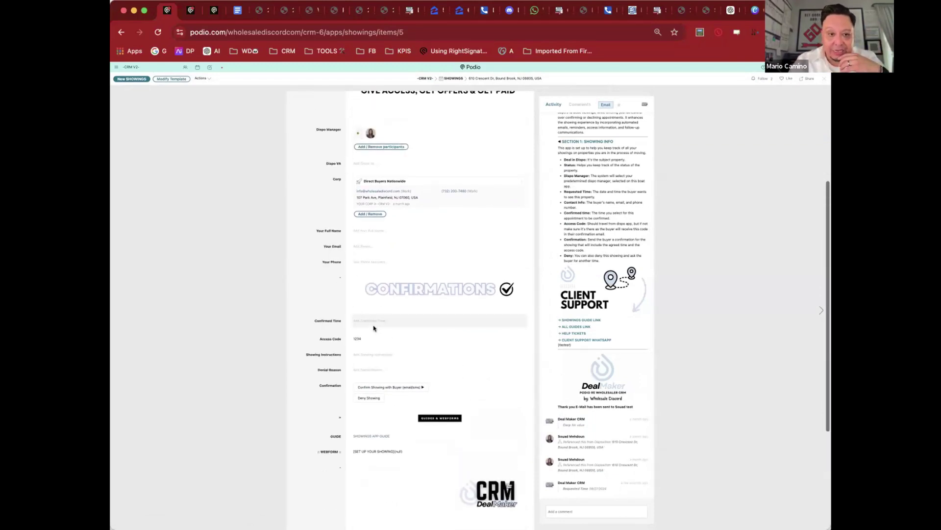
pyautogui.click(370, 321)
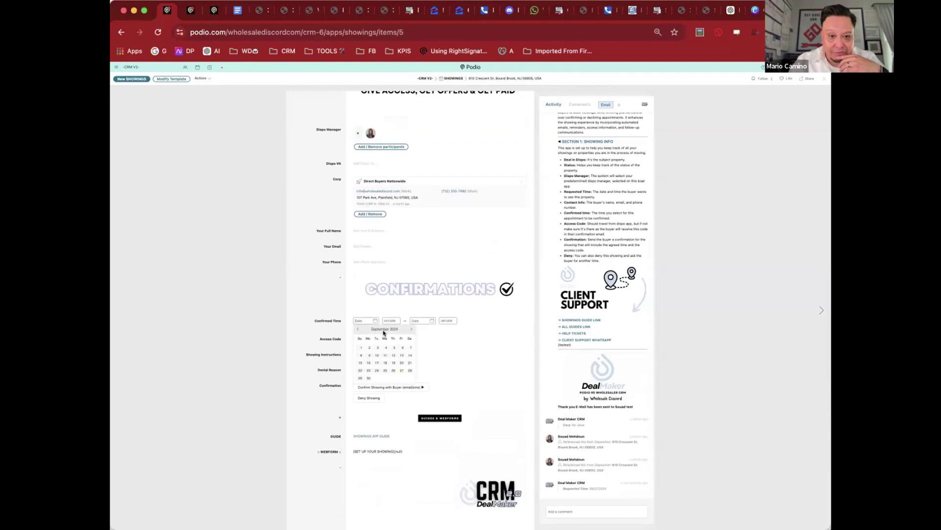
pyautogui.click(400, 369)
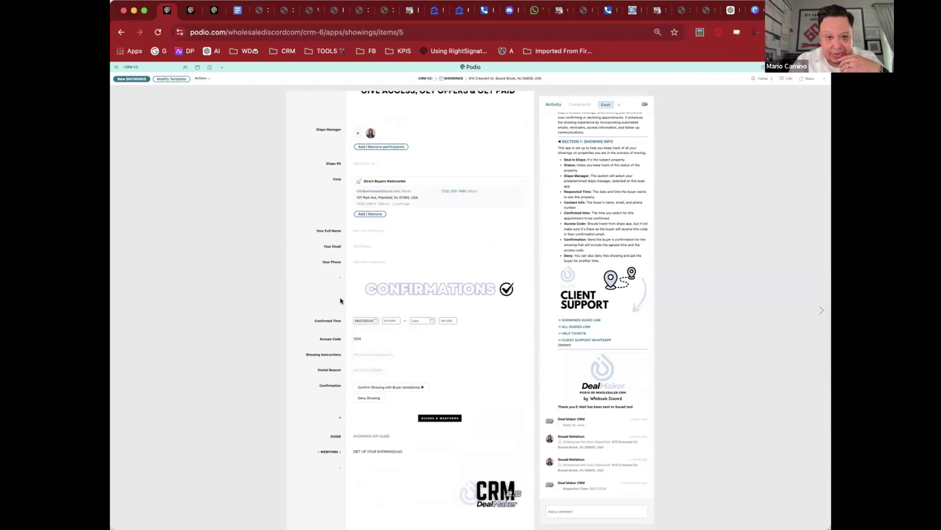
pyautogui.click(419, 320)
pyautogui.click(391, 319)
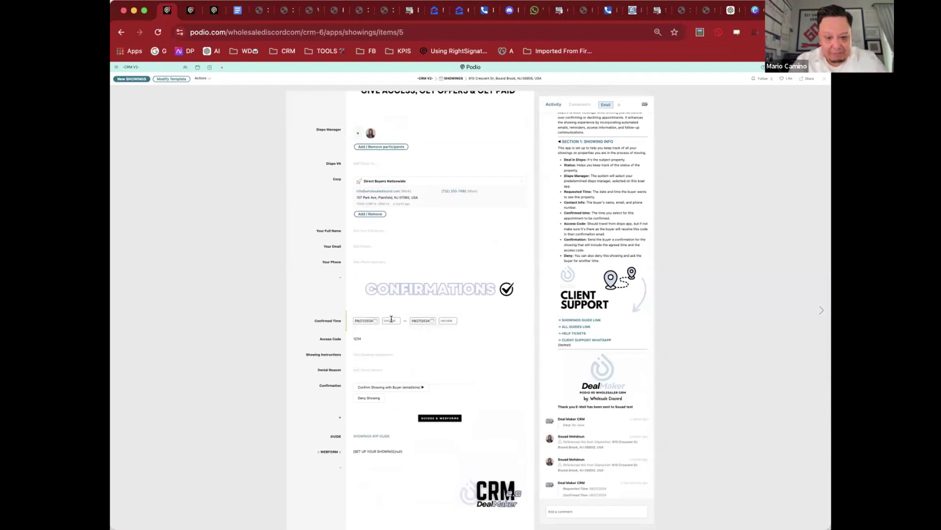
pyautogui.write('3')
pyautogui.click(376, 335)
pyautogui.click(429, 319)
pyautogui.click(444, 320)
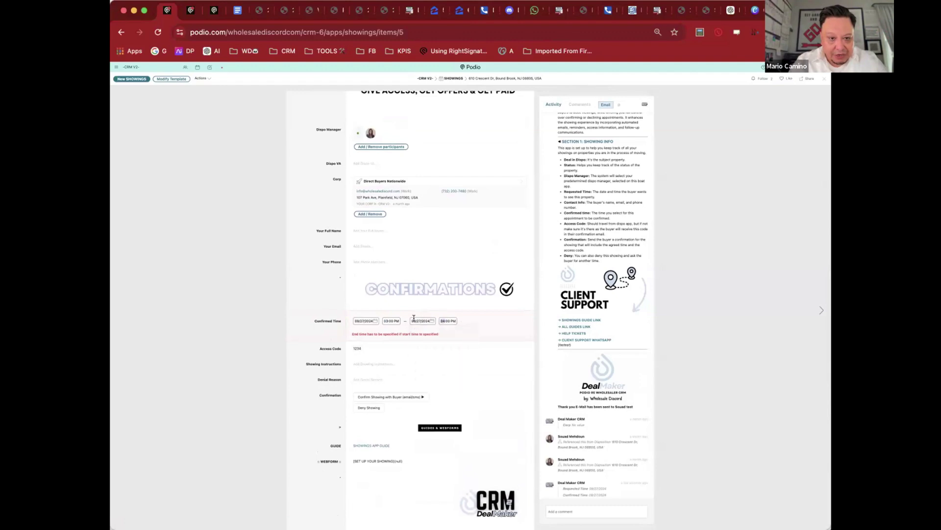
pyautogui.tripleClick(415, 319)
pyautogui.press('BackSpace')
pyautogui.click(337, 292)
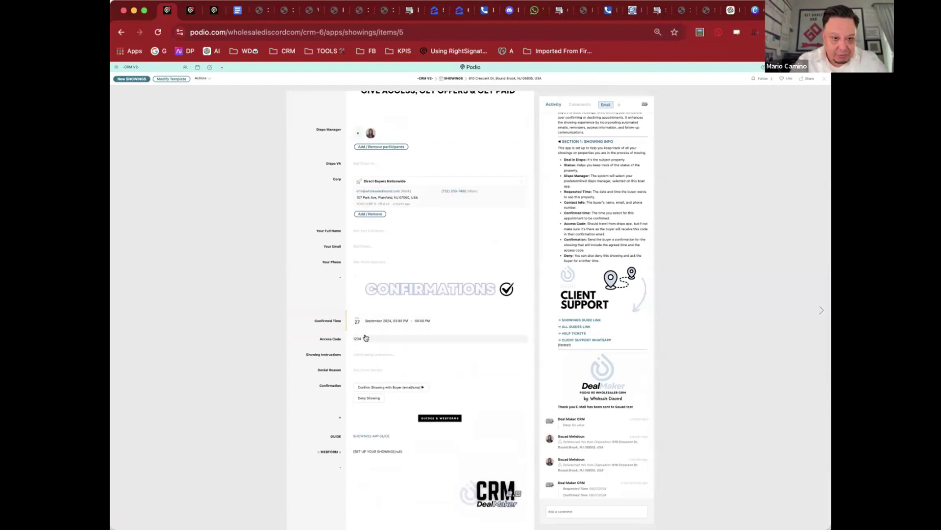
# Step: Add showing instructions 'Use the bock door', confirm the showing with the buyer, and return to Showings
pyautogui.scroll(-3, 367, 337)
pyautogui.click(363, 278)
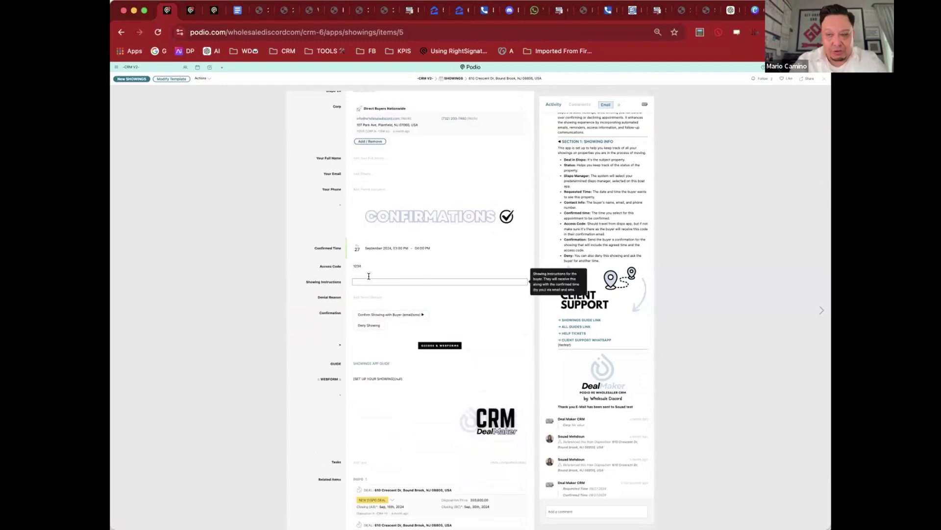
pyautogui.write('Use the bo')
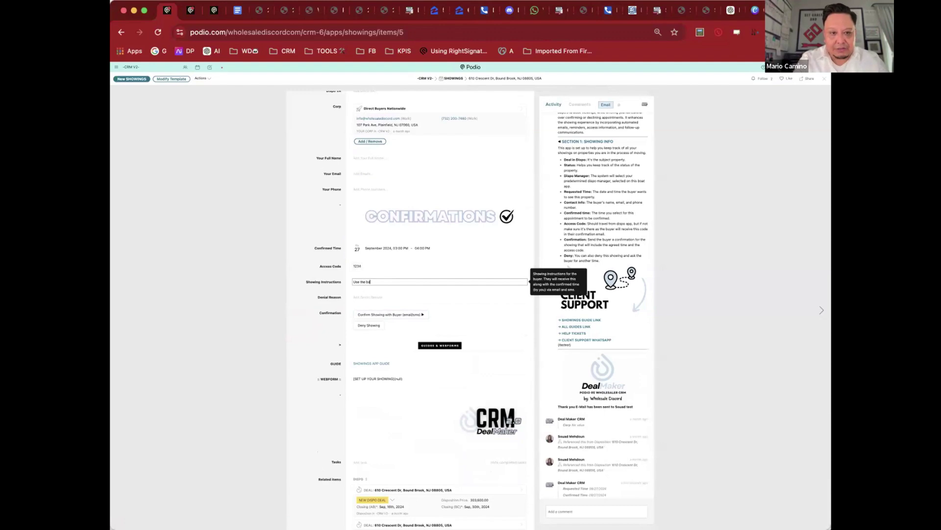
pyautogui.write('ck door')
pyautogui.click(415, 315)
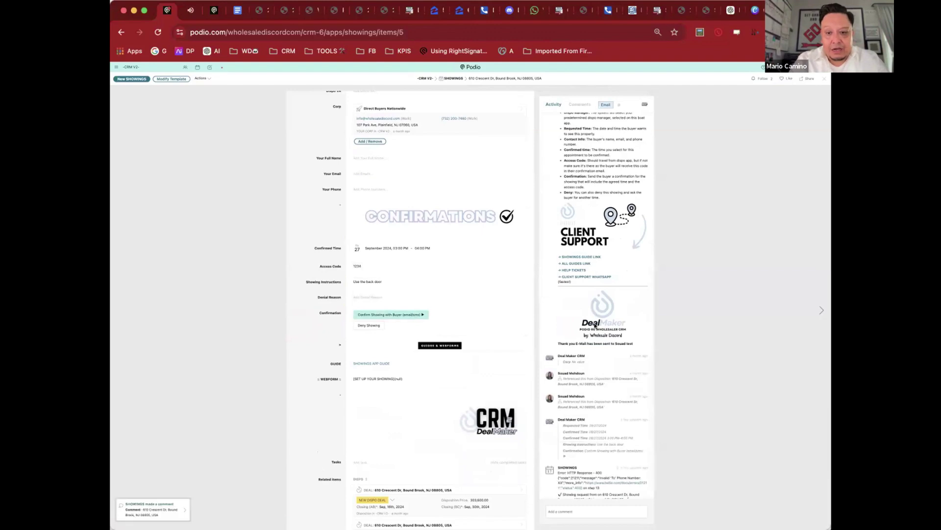
pyautogui.scroll(-2, 594, 326)
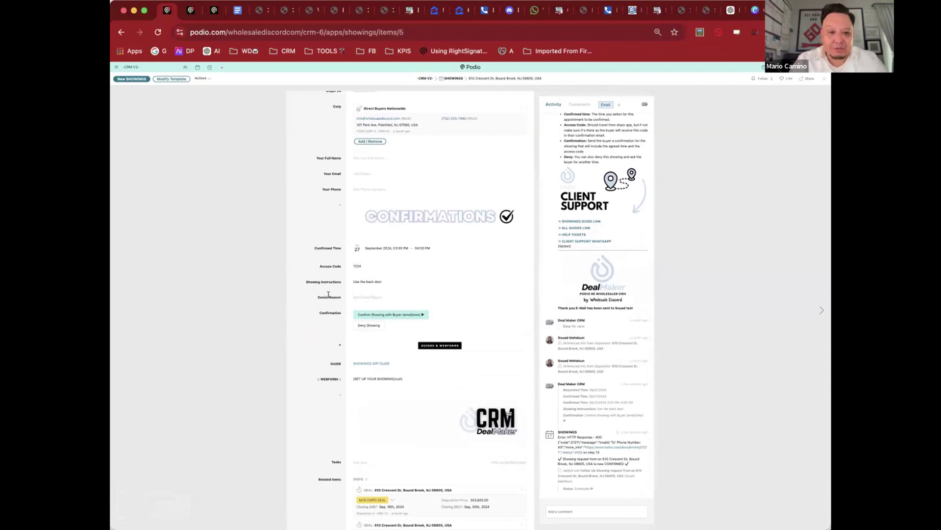
pyautogui.click(366, 326)
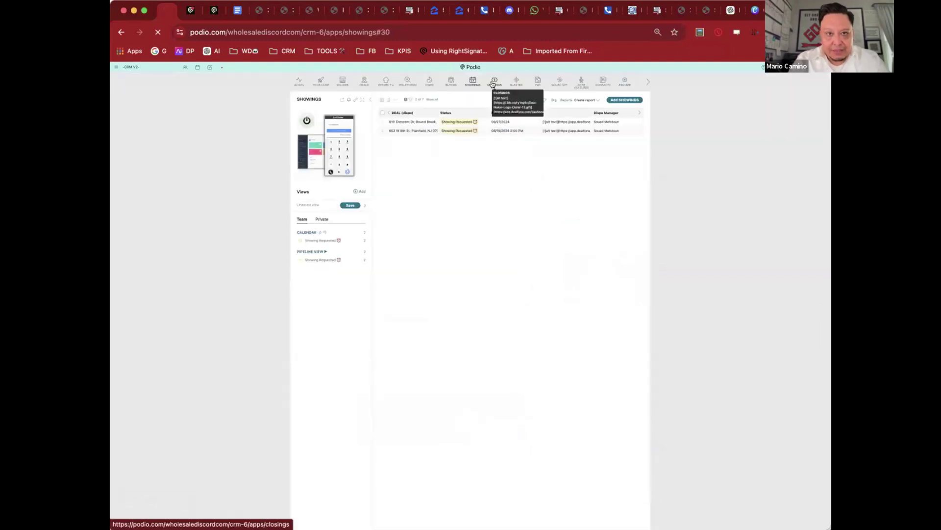
pyautogui.click(493, 85)
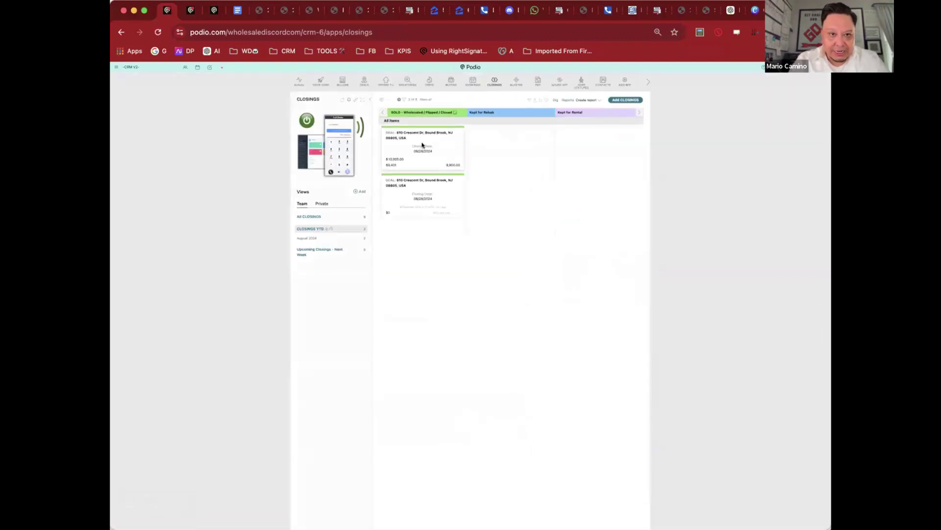
pyautogui.click(422, 145)
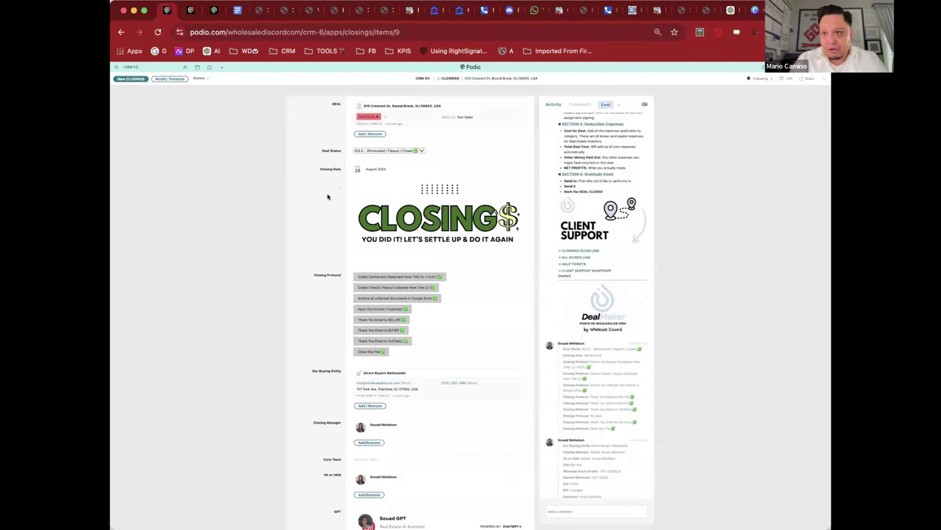
pyautogui.scroll(-3, 350, 224)
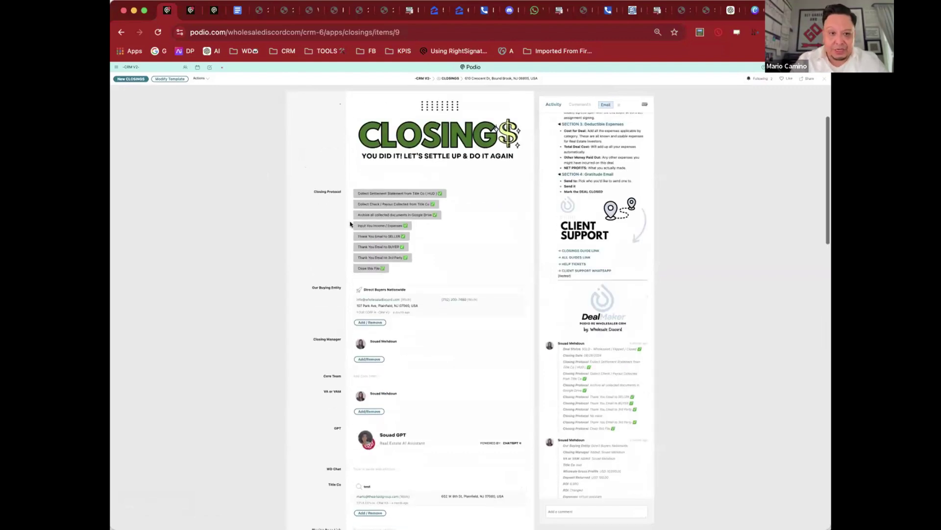
pyautogui.moveTo(406, 196)
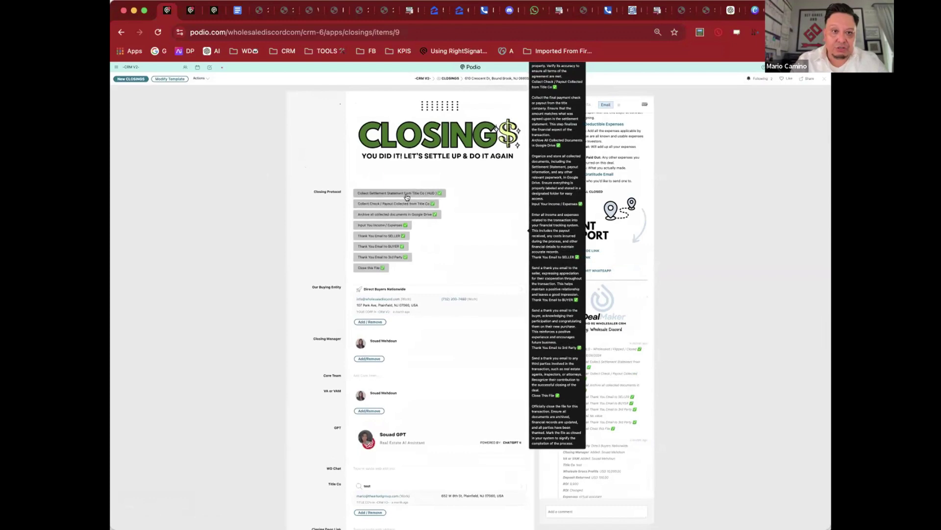
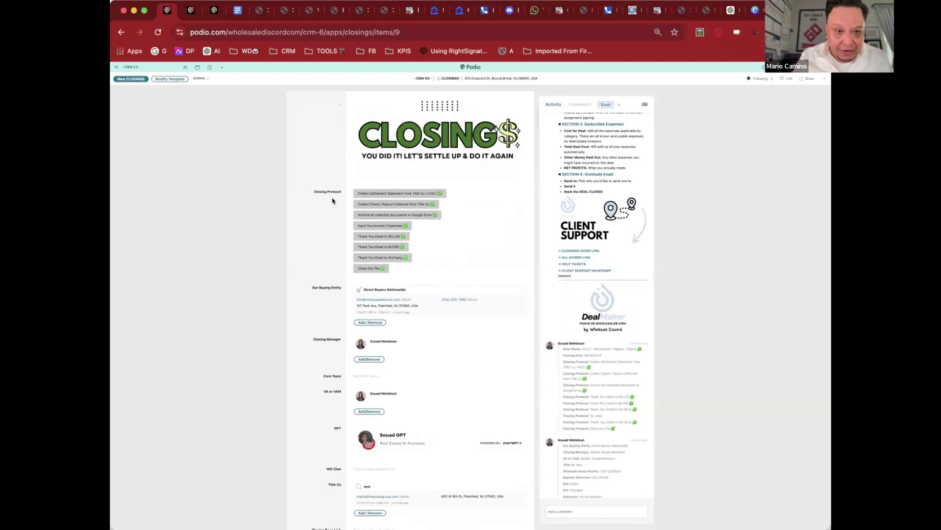
# Step: Set Wholesale Gross Profits to $20,000.00, keeping Deposit Returned at $100.00
pyautogui.scroll(-10, 325, 217)
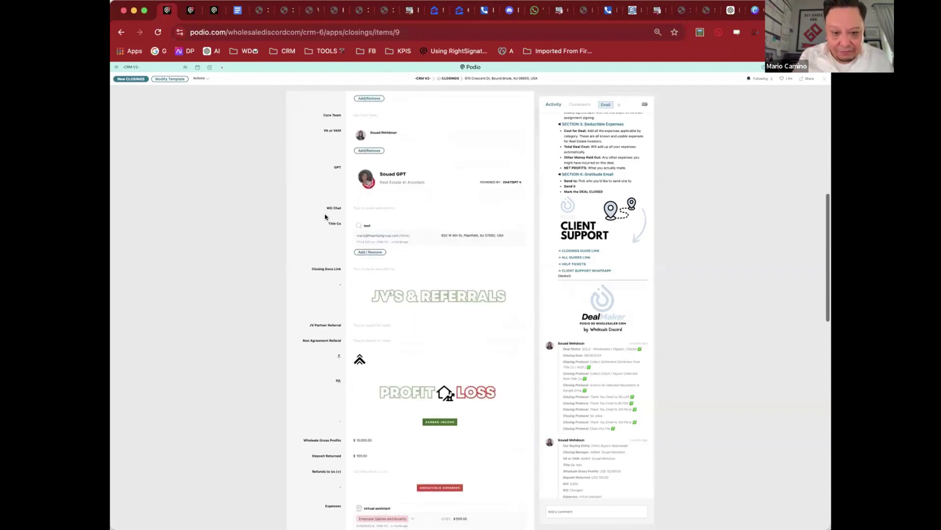
pyautogui.scroll(-3, 325, 216)
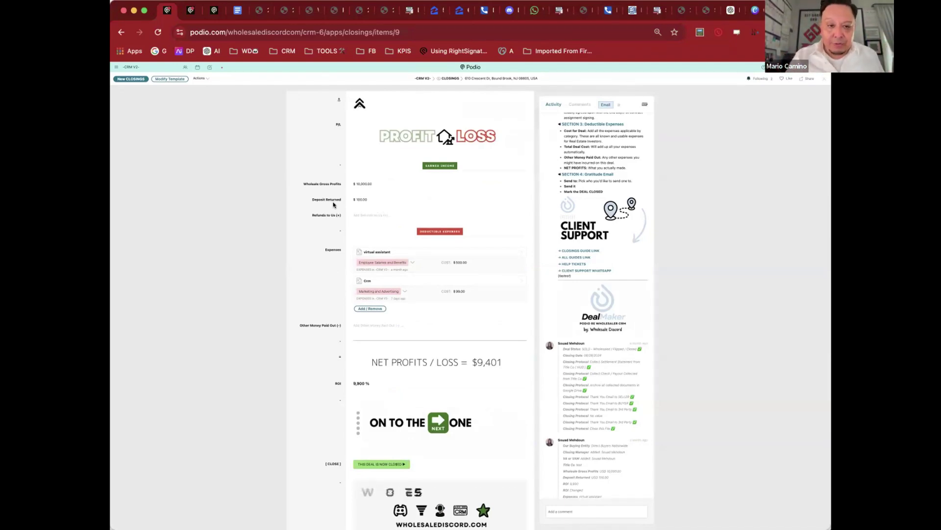
pyautogui.click(367, 181)
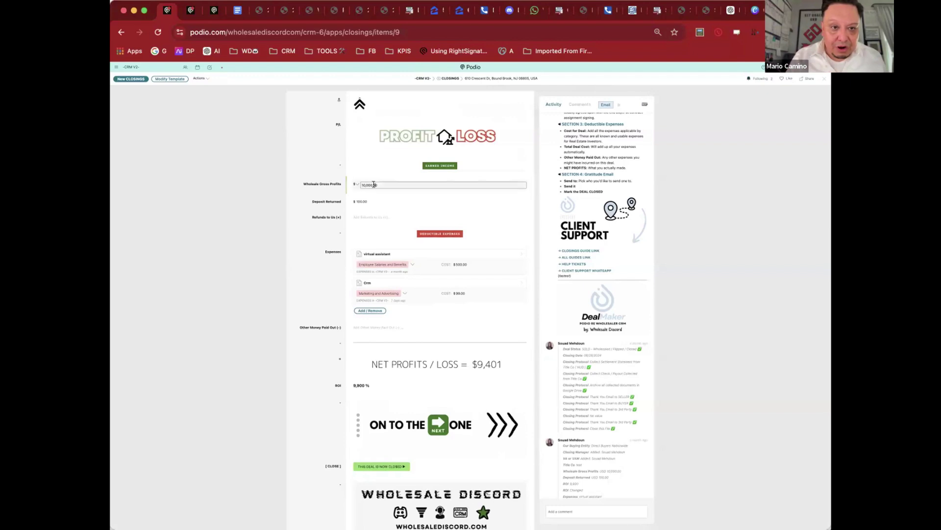
pyautogui.doubleClick(374, 184)
pyautogui.write('20000')
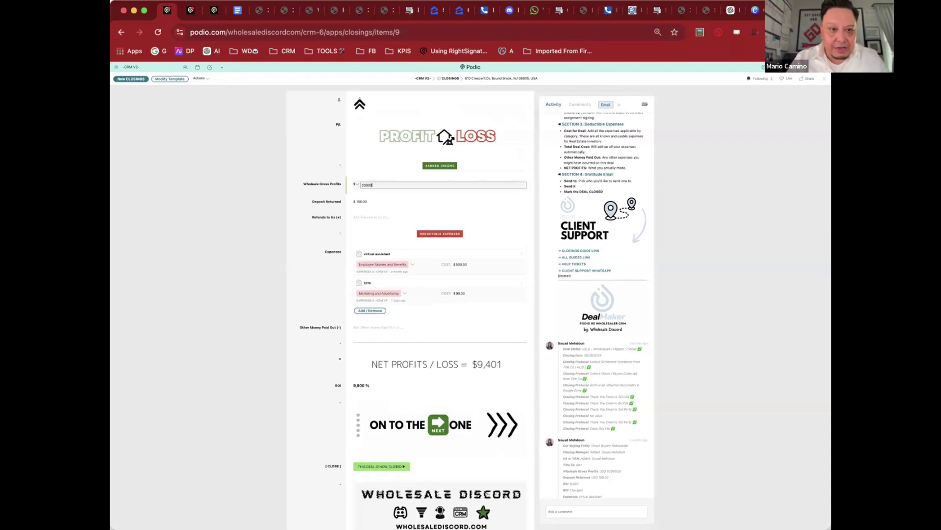
pyautogui.press('Return')
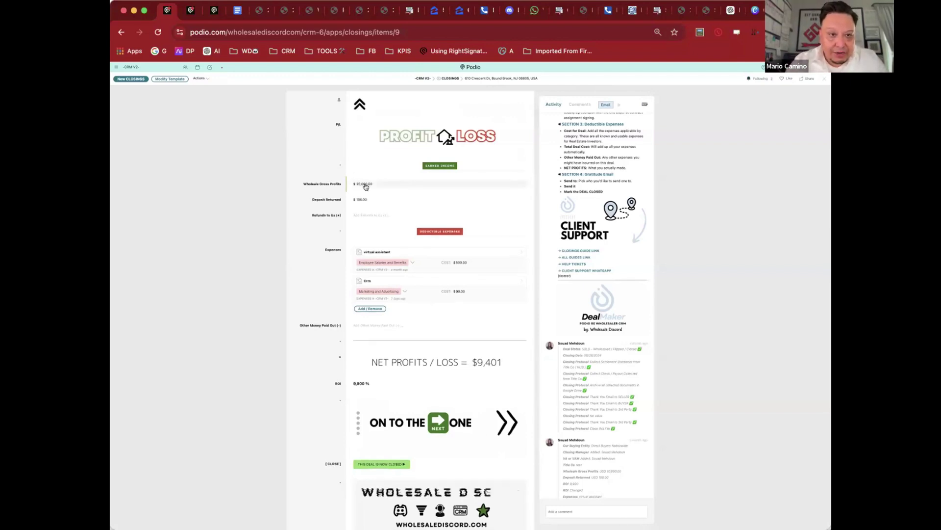
pyautogui.click(363, 199)
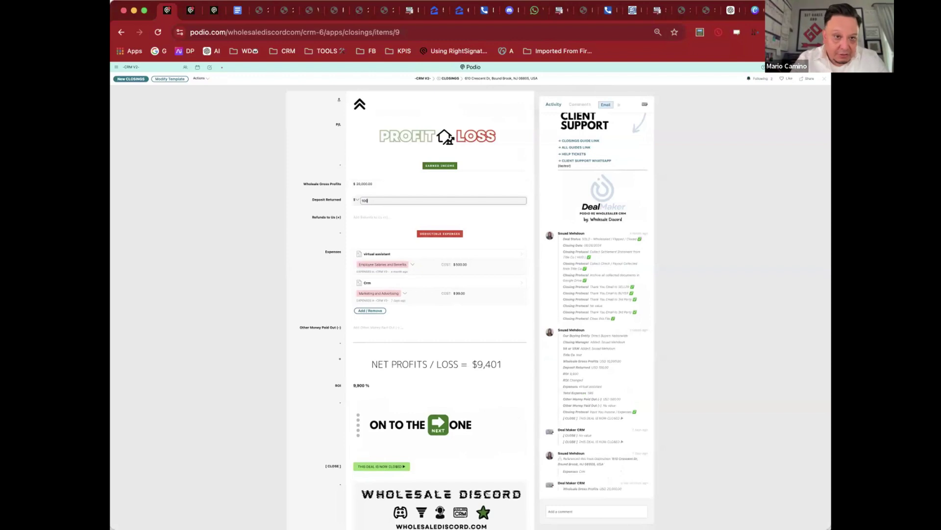
pyautogui.click(319, 189)
# Step: Link the PENDING expense to the closing and open the virtual assistant expense
pyautogui.scroll(-3, 318, 196)
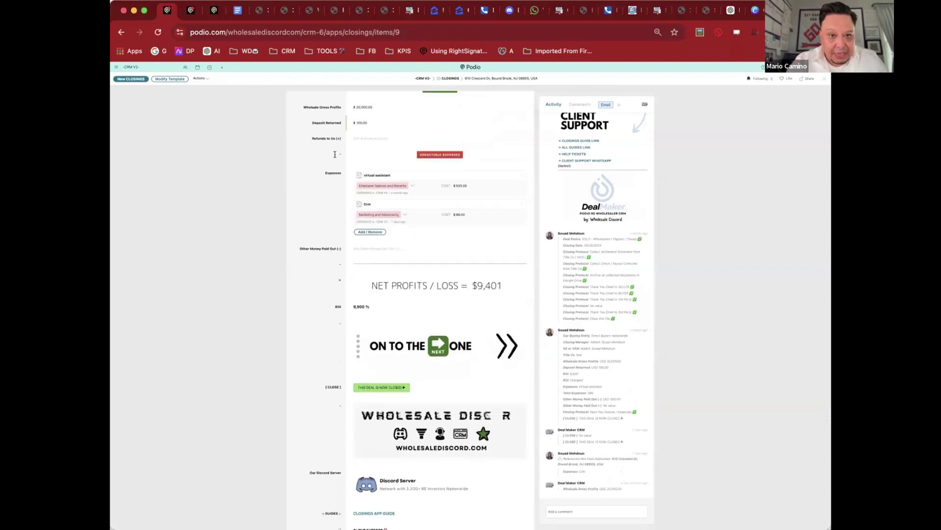
pyautogui.click(378, 232)
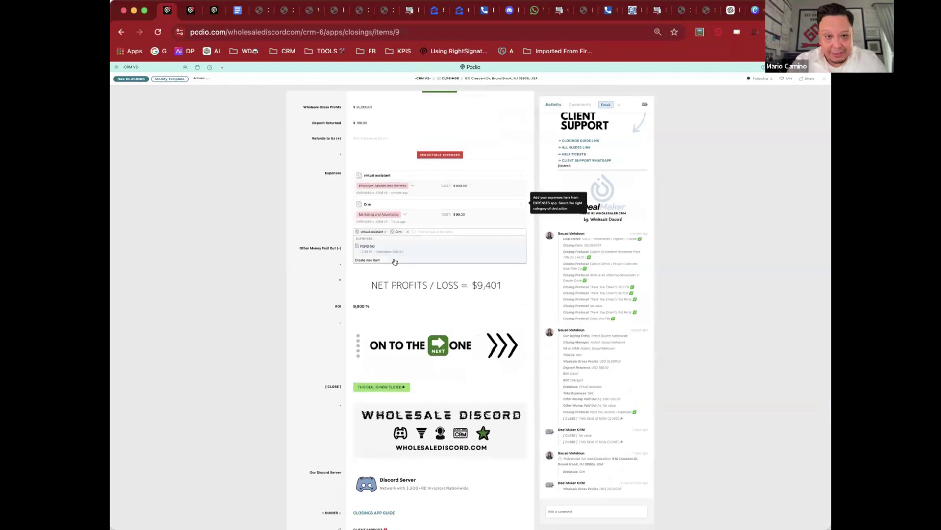
pyautogui.click(394, 249)
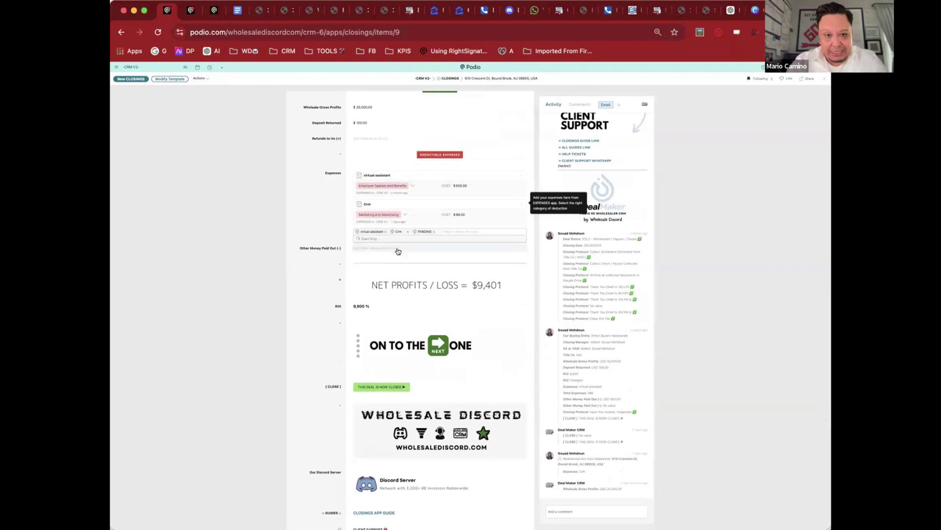
pyautogui.click(319, 203)
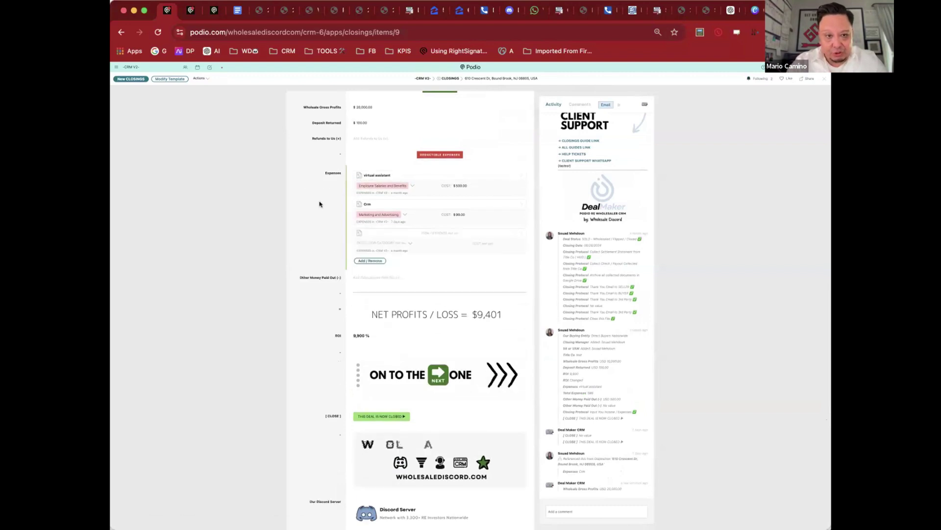
pyautogui.click(377, 260)
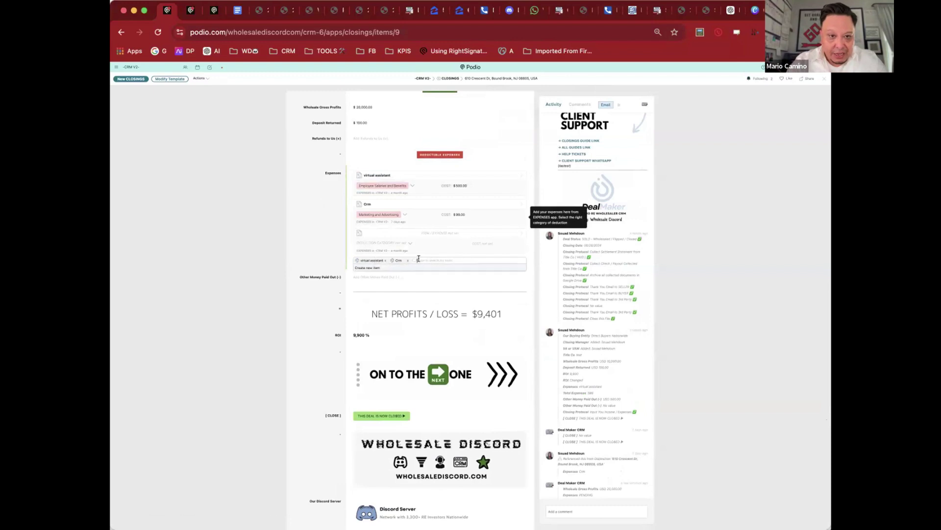
pyautogui.click(436, 176)
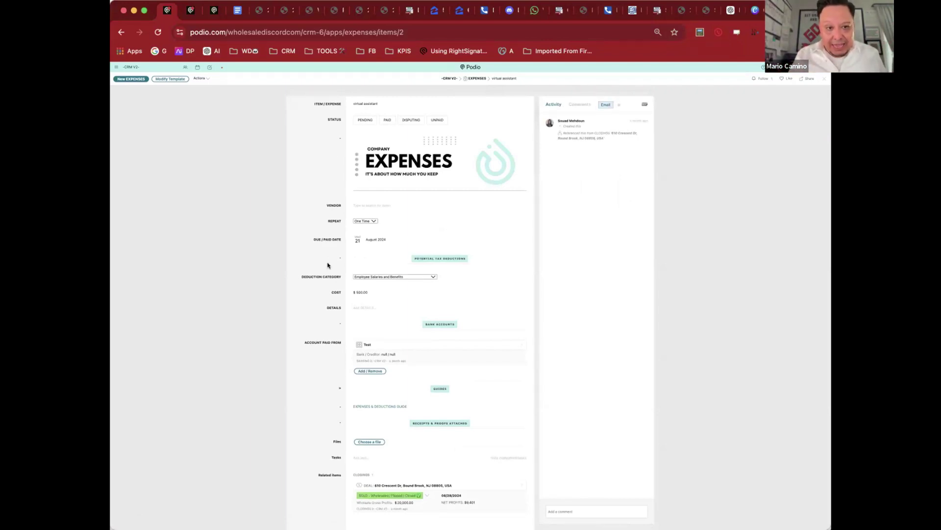
# Step: Check the Deduction Category, leaving it as Employee Salaries and Benefits, and go back to the closing
pyautogui.click(378, 276)
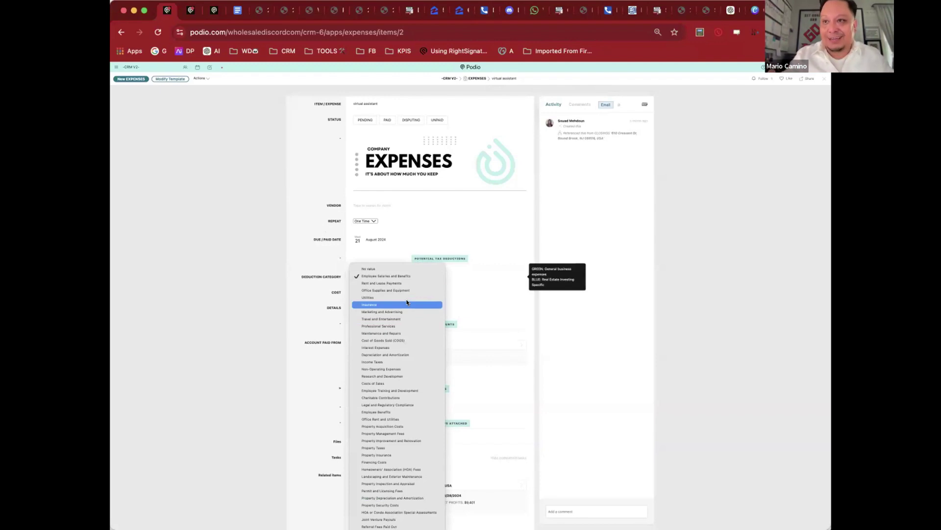
pyautogui.click(335, 211)
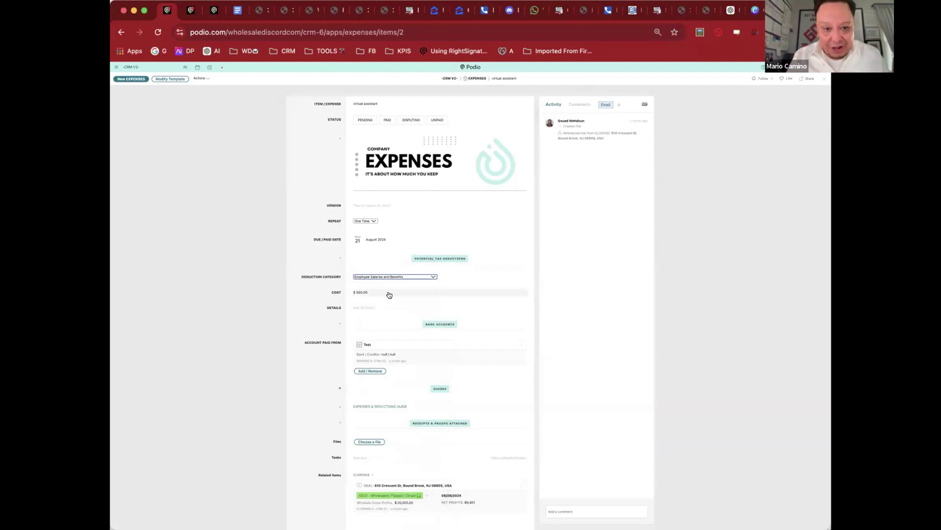
pyautogui.moveTo(411, 278)
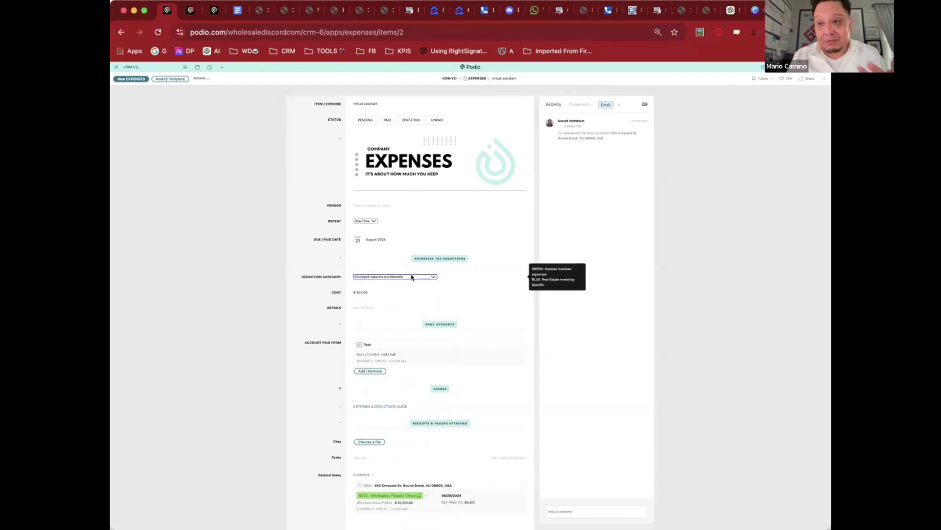
pyautogui.click(412, 278)
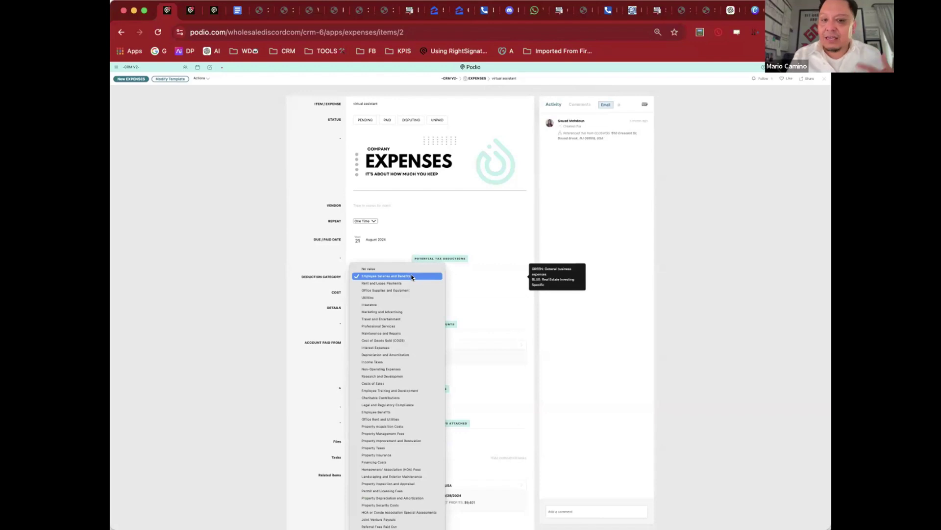
pyautogui.click(321, 262)
pyautogui.scroll(-2, 332, 327)
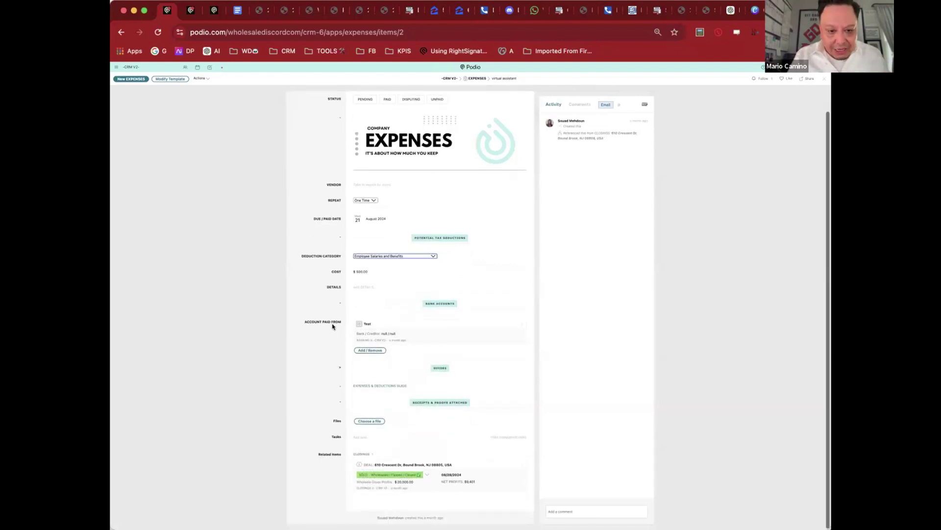
pyautogui.scroll(2, 333, 327)
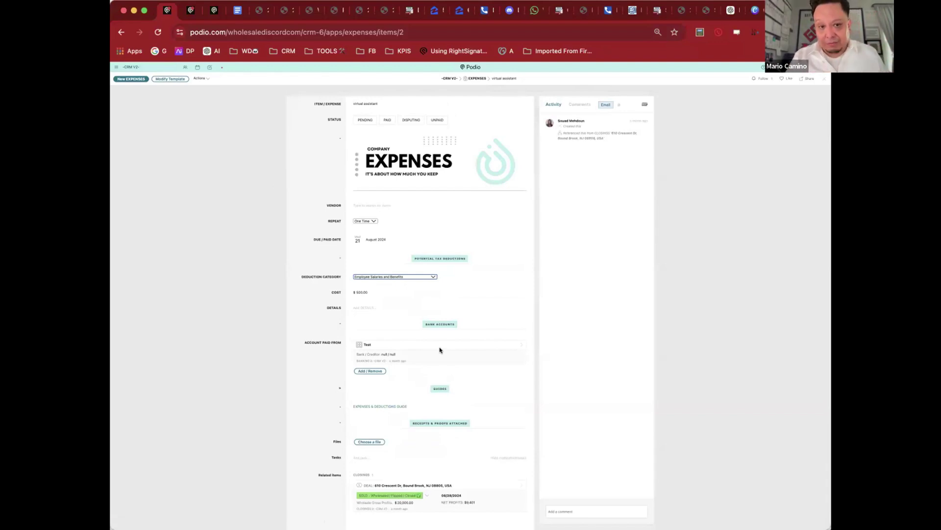
pyautogui.click(120, 35)
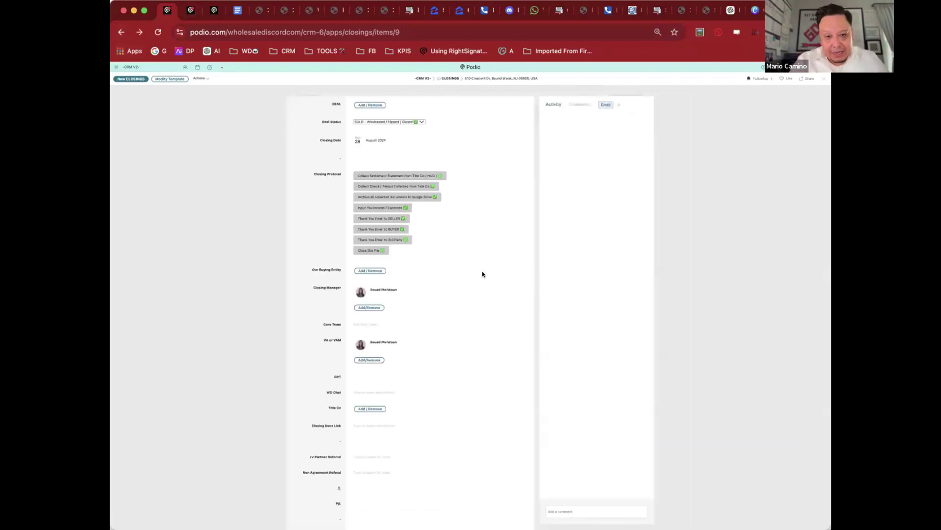
# Step: Clone the Crm expense as 'Signs': PAID, $1,000.00, dated 27 September 2024
pyautogui.scroll(-15, 481, 273)
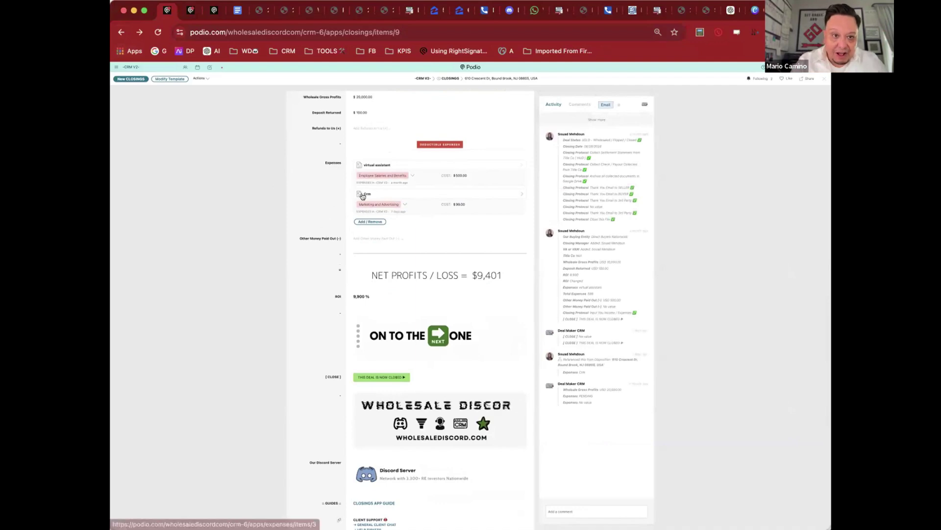
pyautogui.click(484, 191)
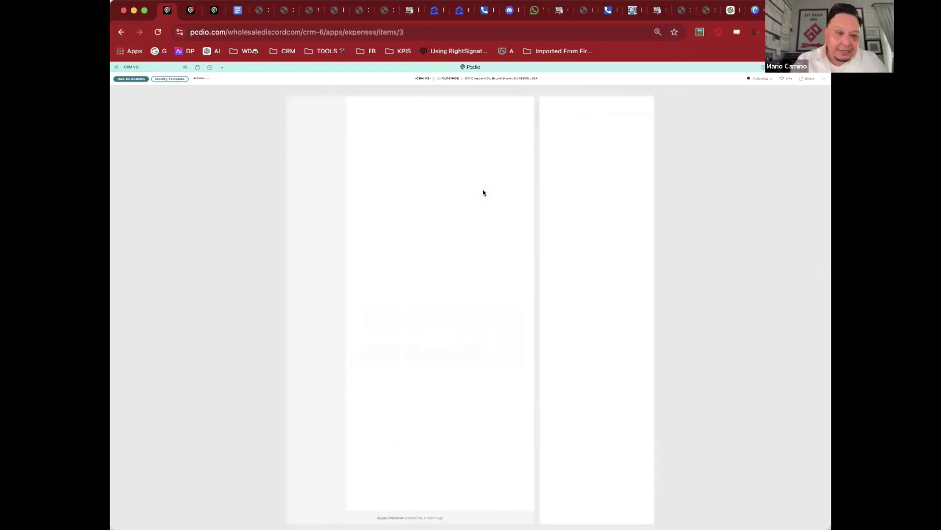
pyautogui.click(202, 79)
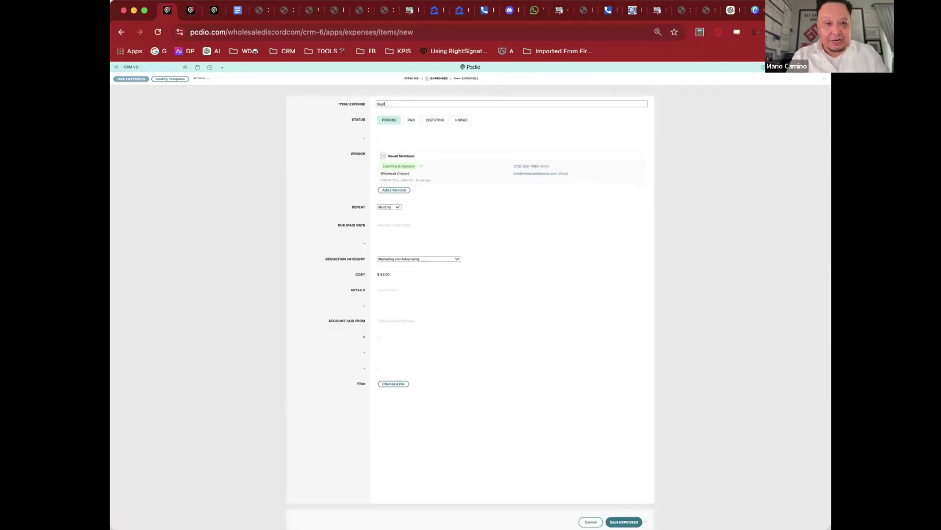
pyautogui.click(411, 120)
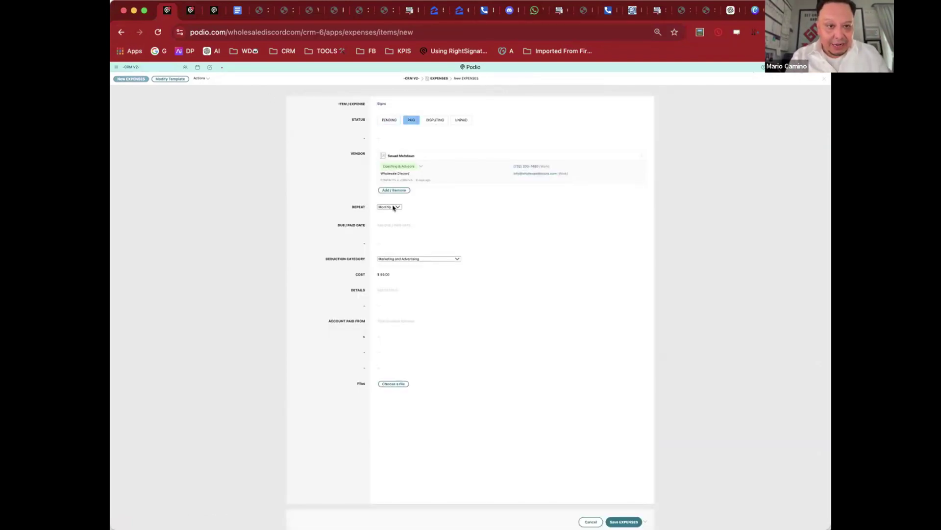
pyautogui.click(390, 224)
pyautogui.click(385, 274)
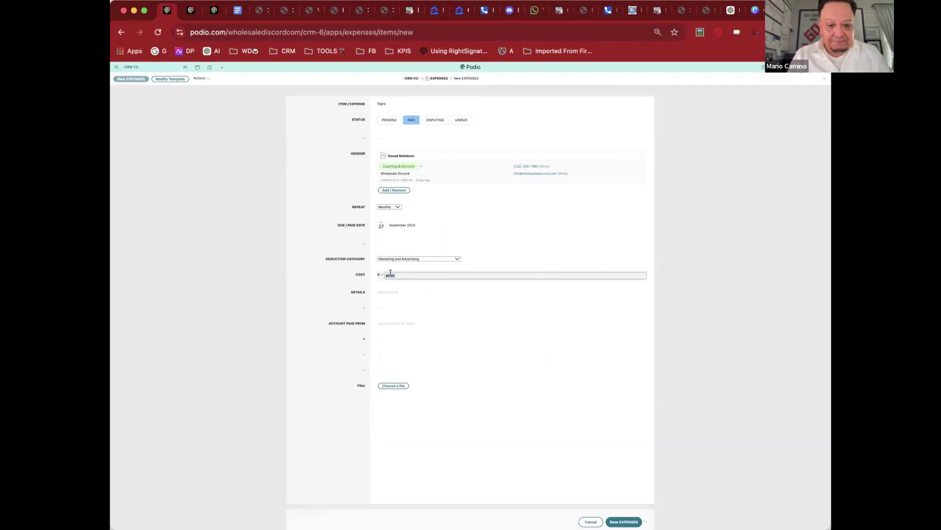
pyautogui.click(408, 280)
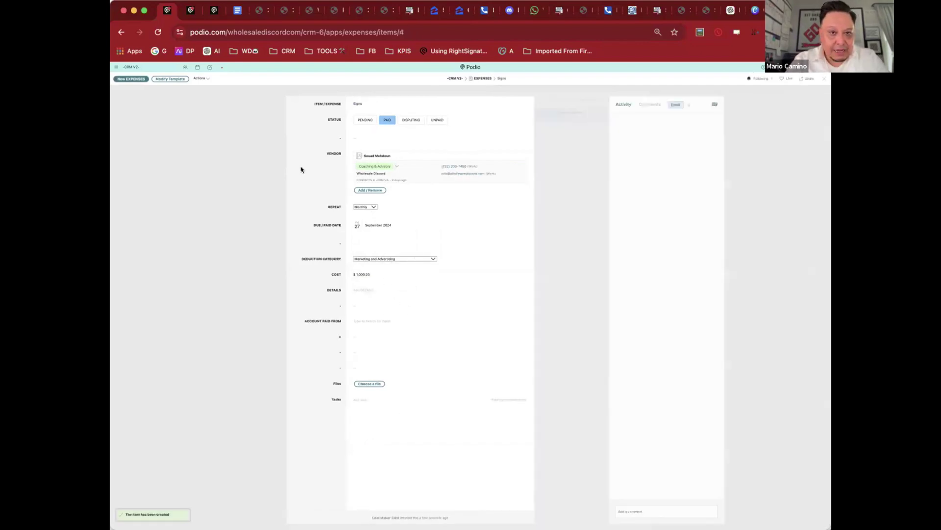
pyautogui.click(237, 172)
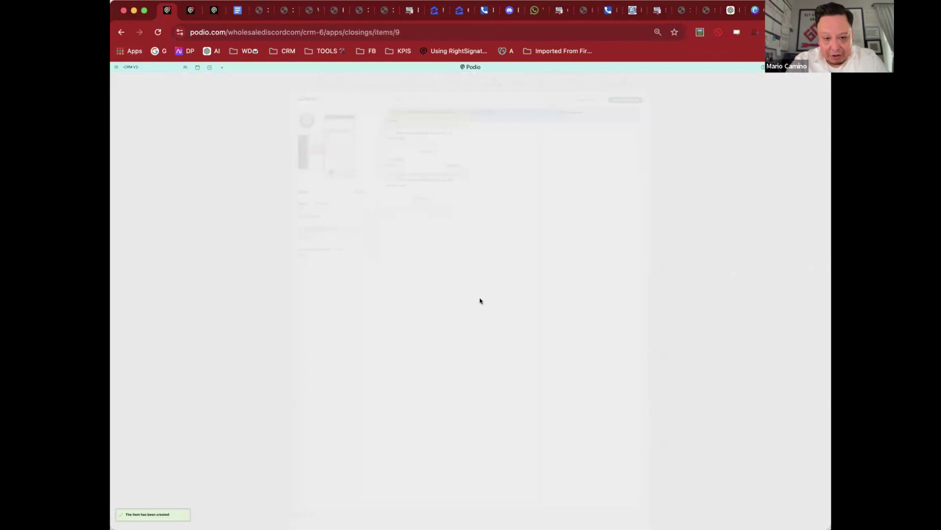
pyautogui.scroll(-10, 480, 301)
# Step: Scroll the closing to review its three linked expenses and $9,401 net profits
pyautogui.scroll(-6, 481, 301)
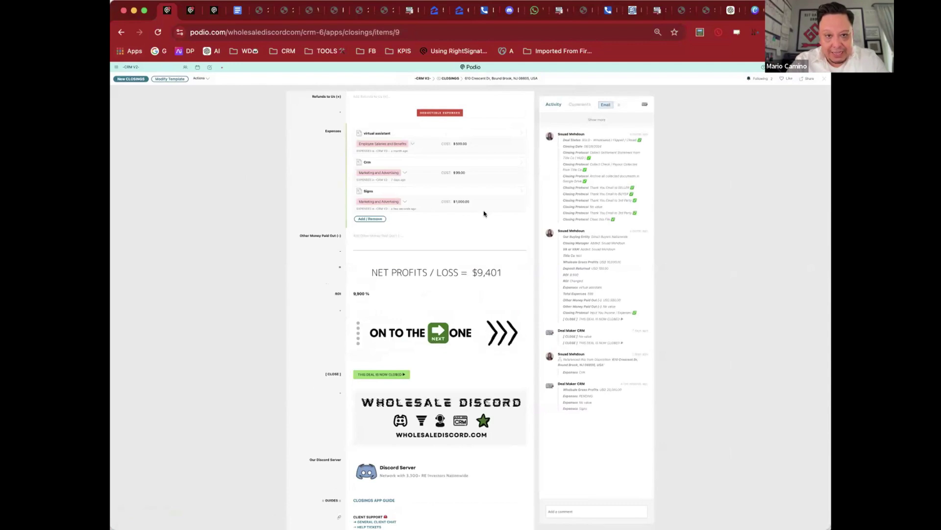
pyautogui.scroll(1, 484, 209)
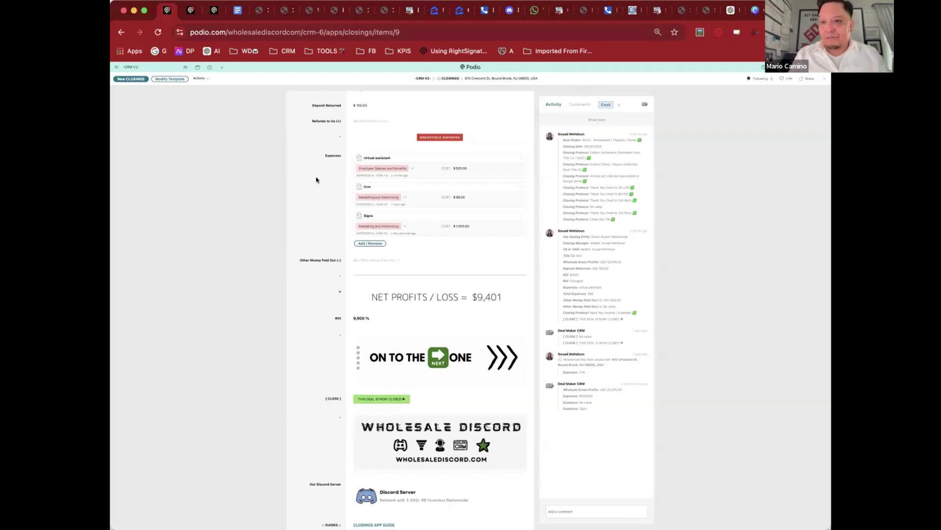
# Step: Leave the closing and look through the Test record in the CO DOCS app
pyautogui.press('Escape')
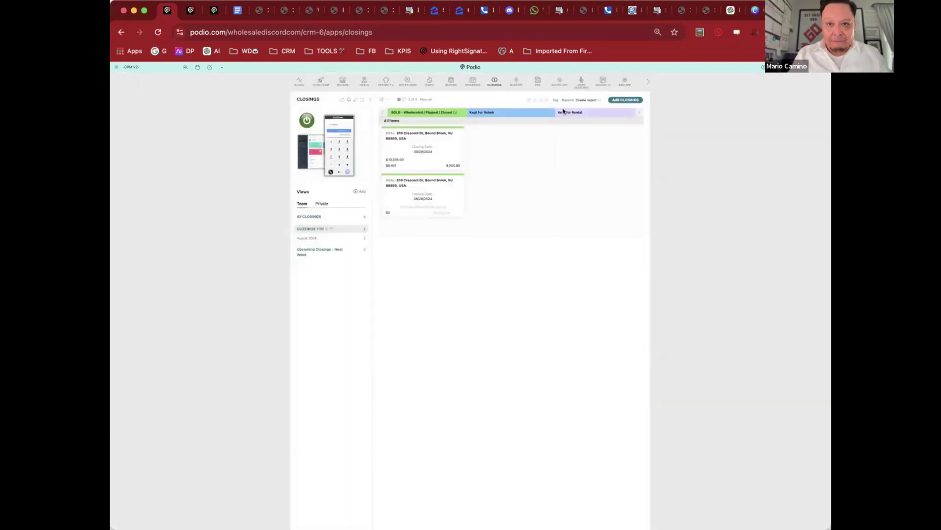
pyautogui.click(649, 82)
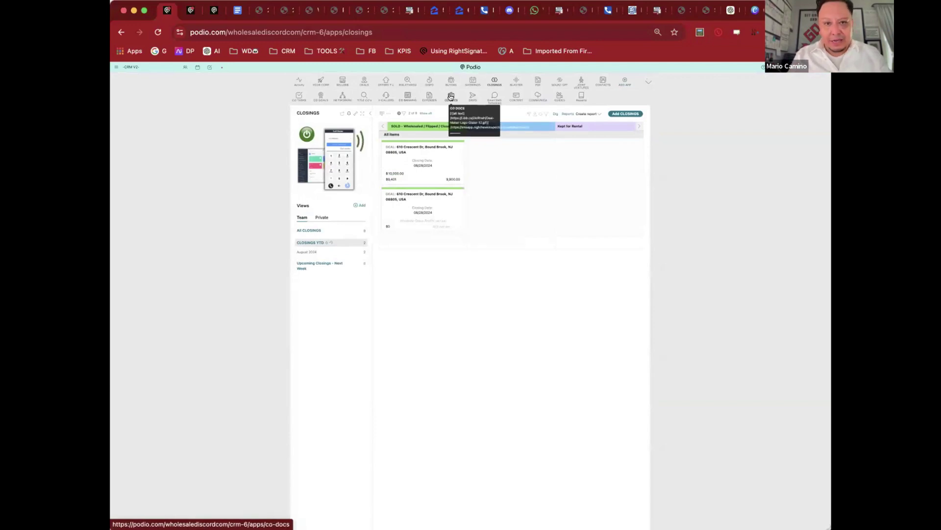
pyautogui.click(451, 98)
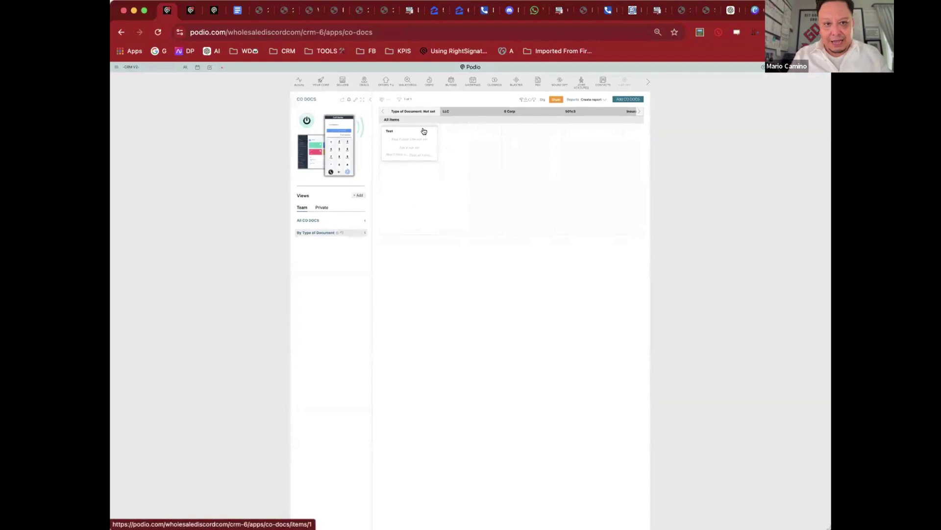
pyautogui.click(424, 132)
pyautogui.scroll(-3, 454, 252)
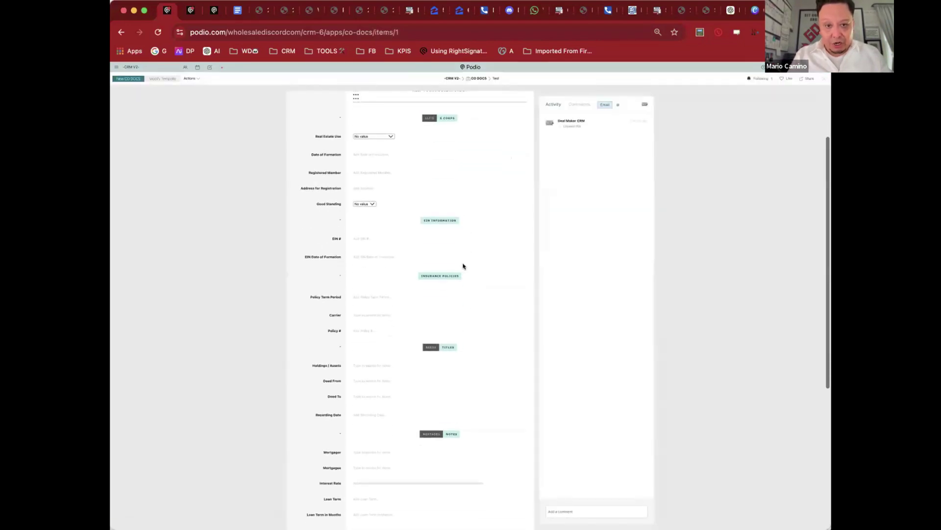
pyautogui.scroll(-5, 464, 267)
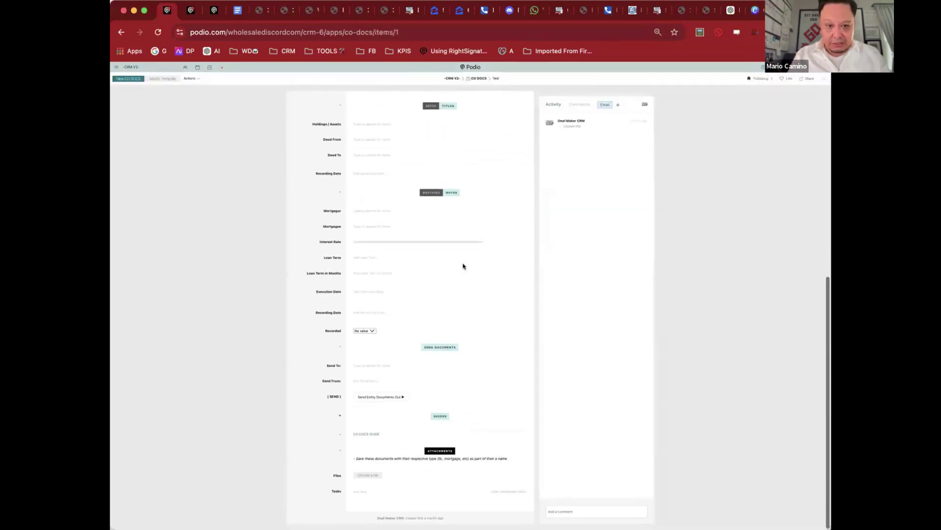
# Step: Close the Test record and switch to the Joint Ventures app board
pyautogui.press('Escape')
pyautogui.click(646, 82)
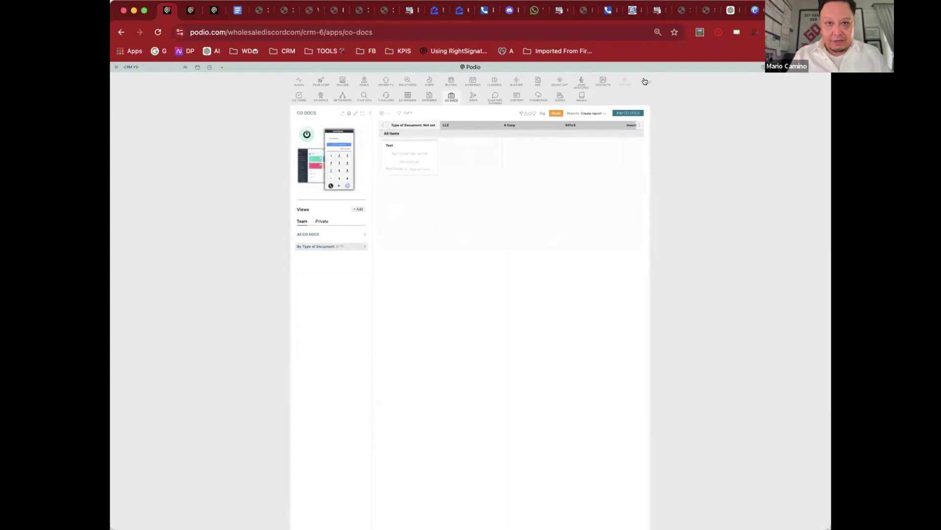
pyautogui.click(581, 81)
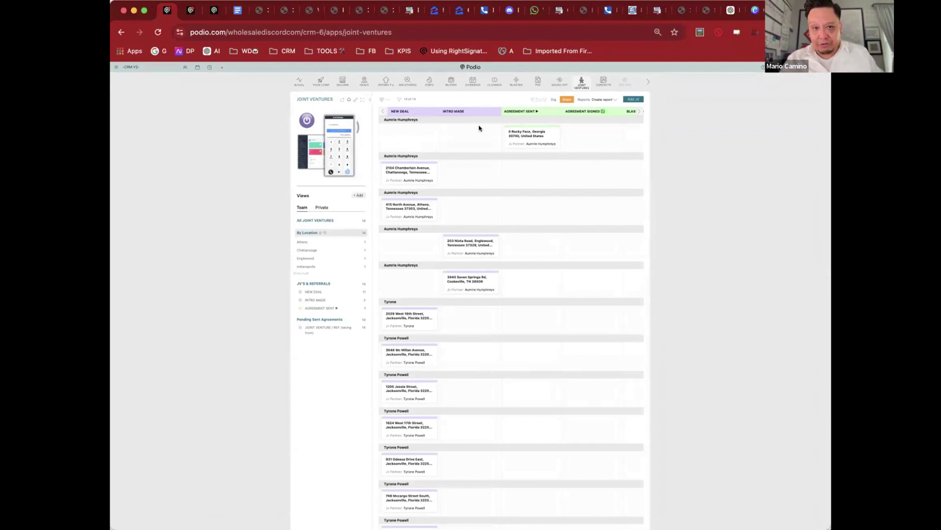
# Step: Glance at the Chamberlain Avenue JV, then browse the Rocky Face, Georgia joint venture
pyautogui.click(417, 169)
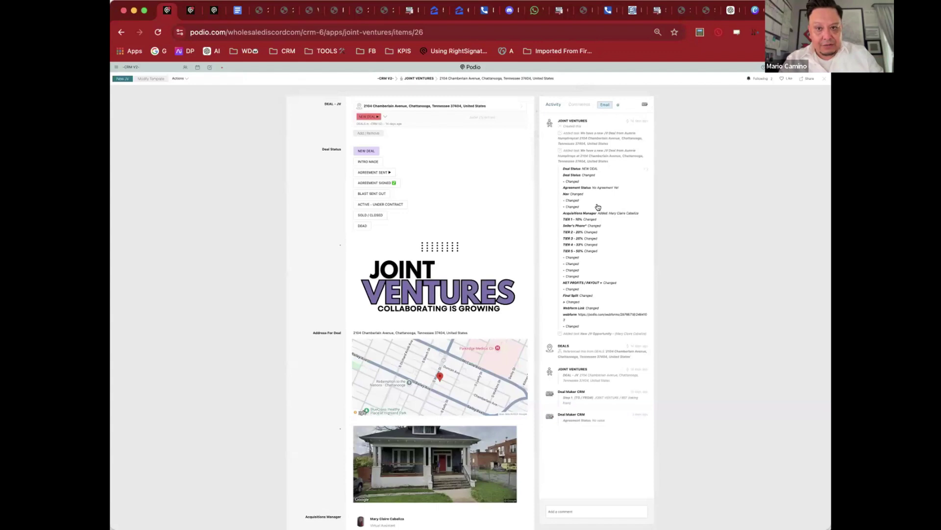
pyautogui.press('Escape')
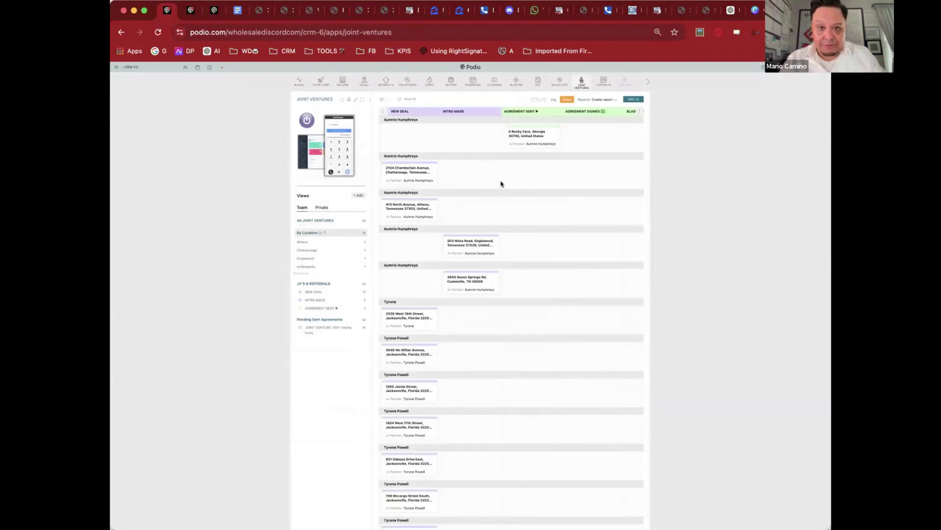
pyautogui.click(521, 138)
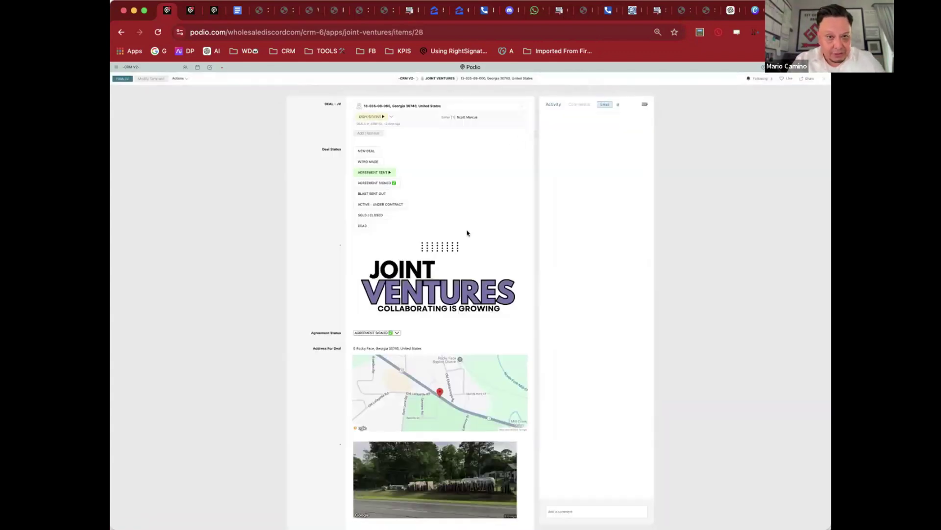
pyautogui.scroll(-7, 316, 213)
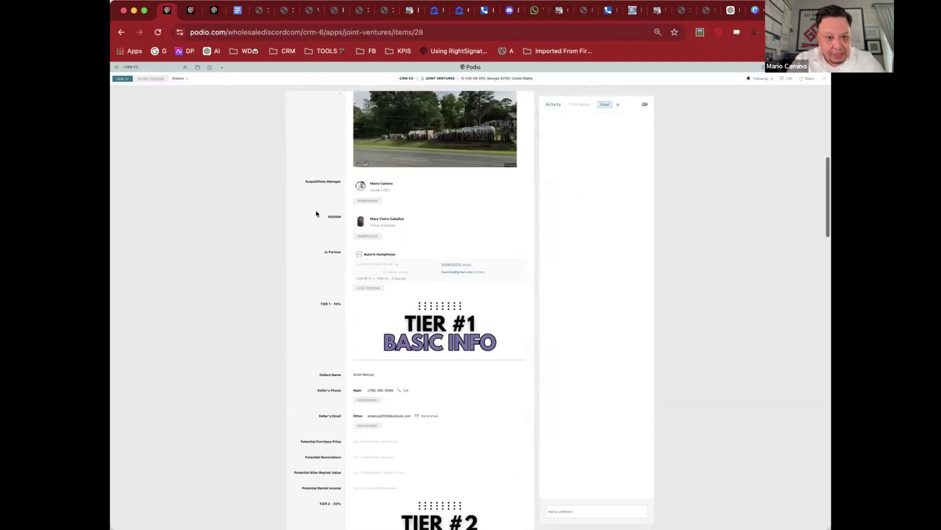
pyautogui.scroll(-1, 316, 214)
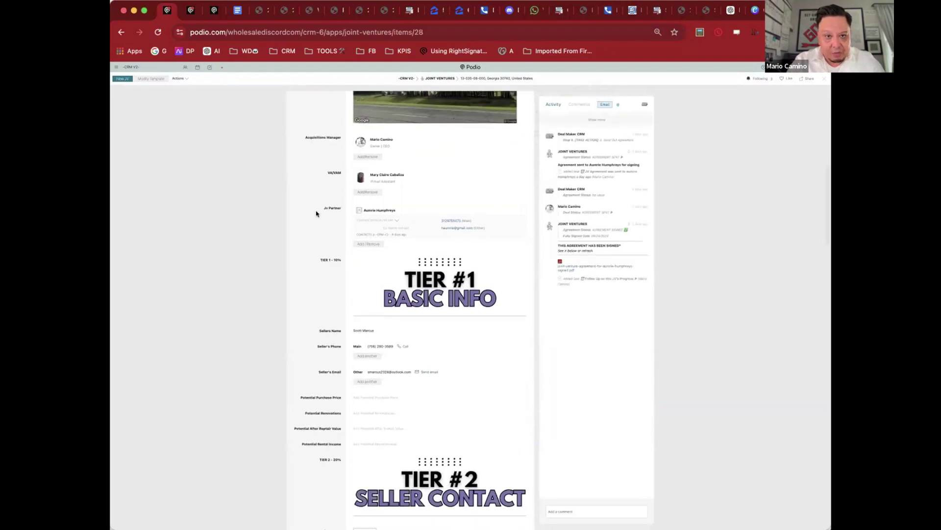
pyautogui.scroll(10, 316, 214)
pyautogui.scroll(-2, 316, 214)
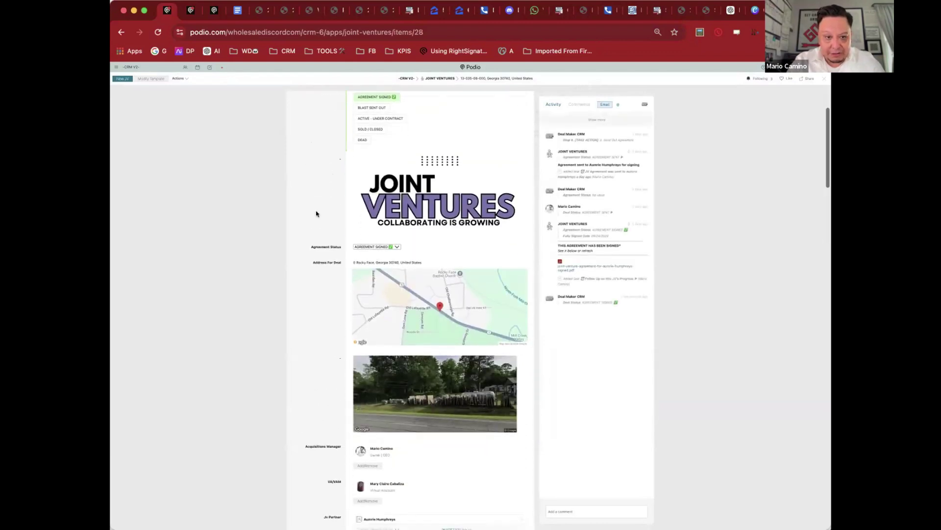
pyautogui.scroll(-7, 317, 213)
pyautogui.scroll(5, 316, 214)
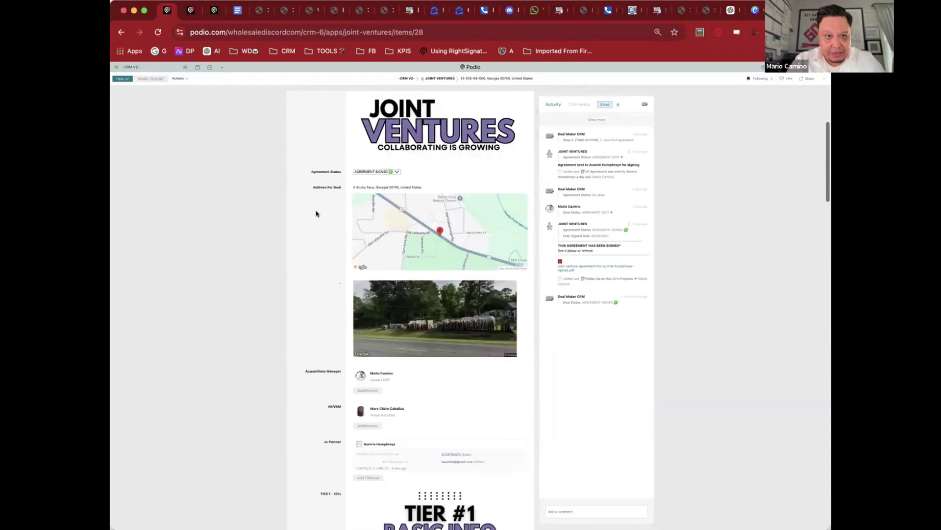
pyautogui.scroll(-10, 317, 214)
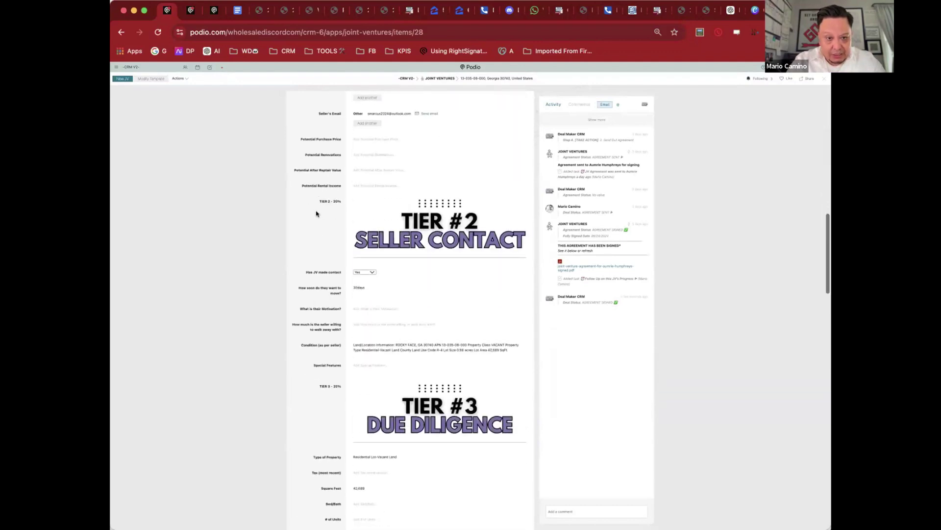
pyautogui.scroll(-5, 317, 214)
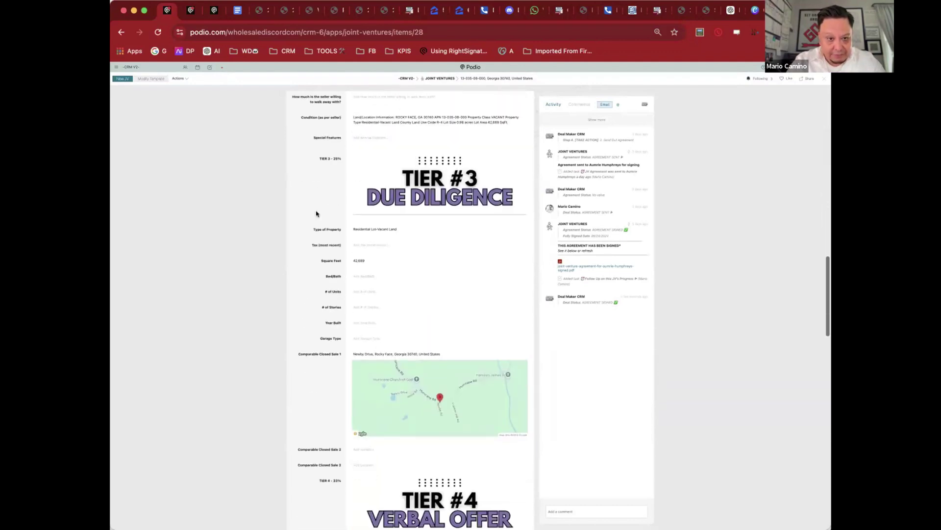
pyautogui.scroll(-5, 316, 213)
pyautogui.scroll(-4, 317, 214)
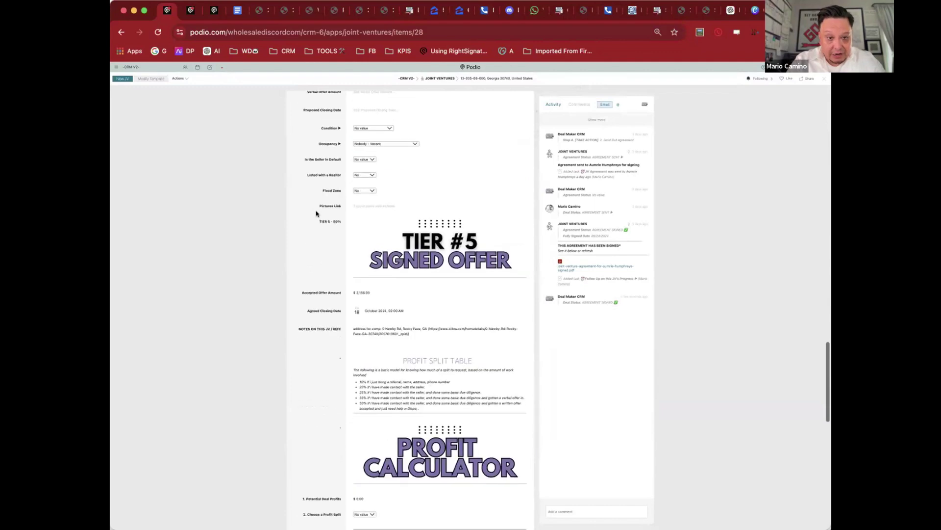
# Step: Inspect the Accepted Offer Amount field on the Rocky Face joint venture
pyautogui.click(369, 292)
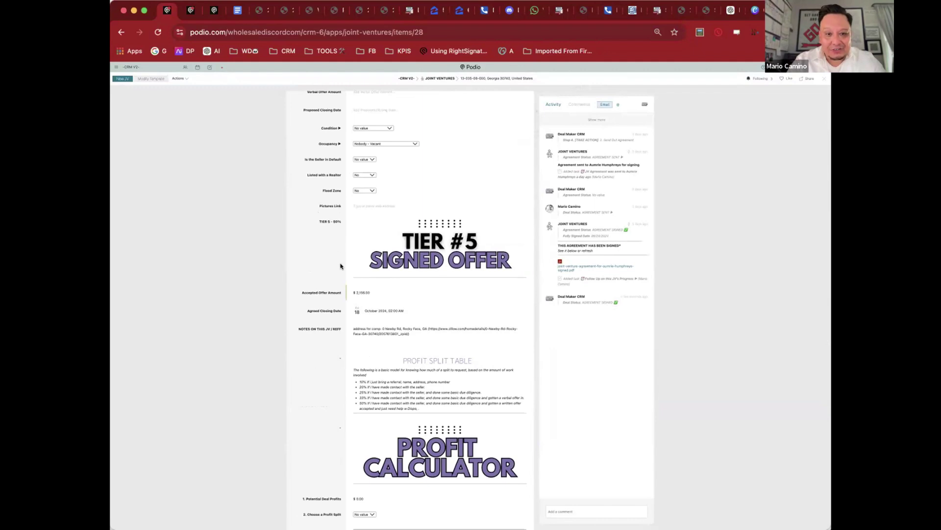
pyautogui.scroll(-6, 343, 265)
pyautogui.scroll(-6, 376, 308)
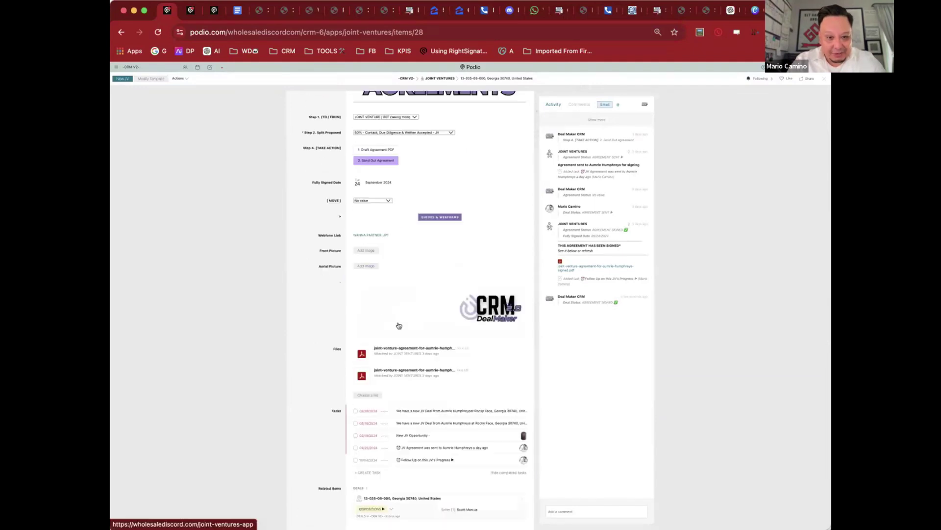
pyautogui.scroll(20, 395, 306)
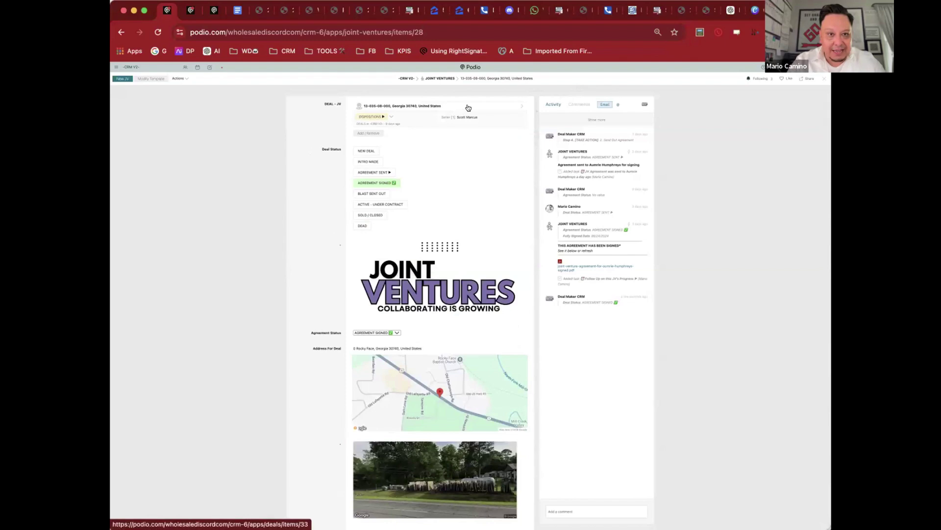
# Step: Review the linked deal's pricing, then return to the joint venture's attached files
pyautogui.click(468, 106)
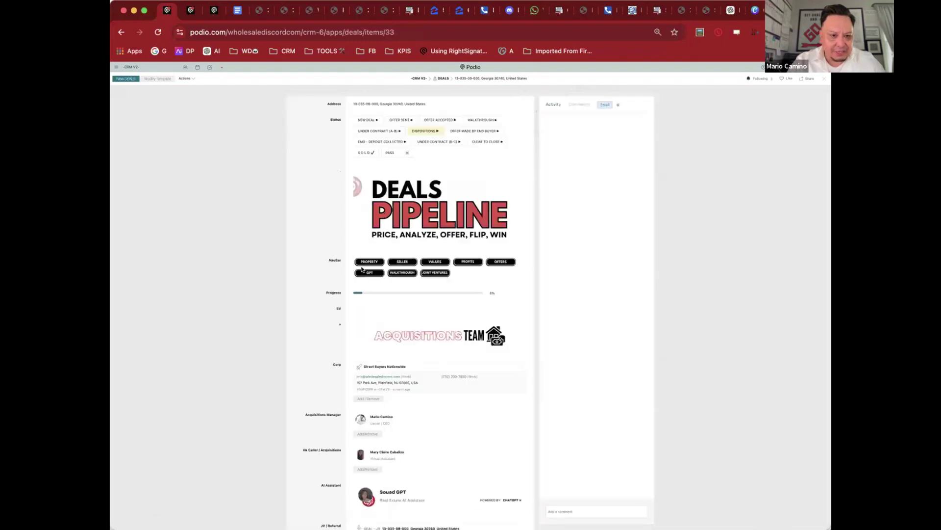
pyautogui.scroll(-8, 484, 340)
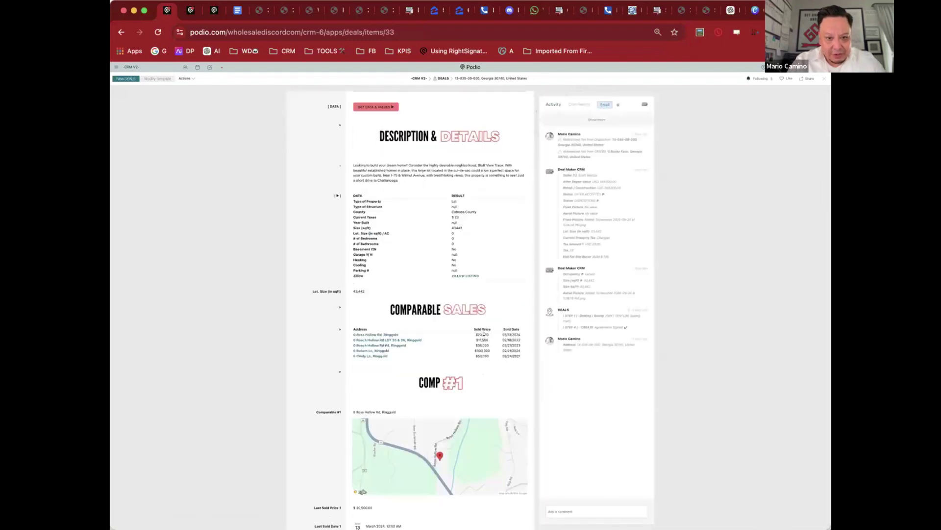
pyautogui.scroll(-20, 482, 351)
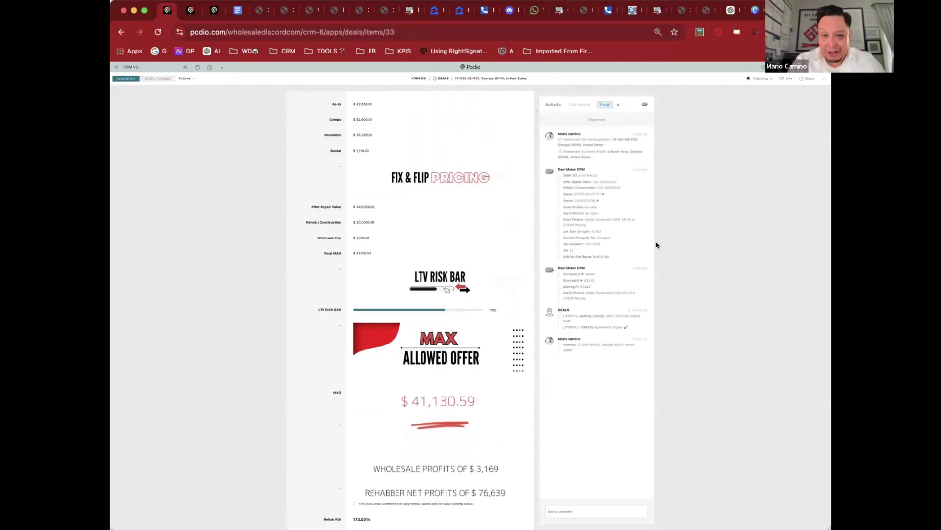
pyautogui.click(121, 31)
pyautogui.scroll(-15, 479, 274)
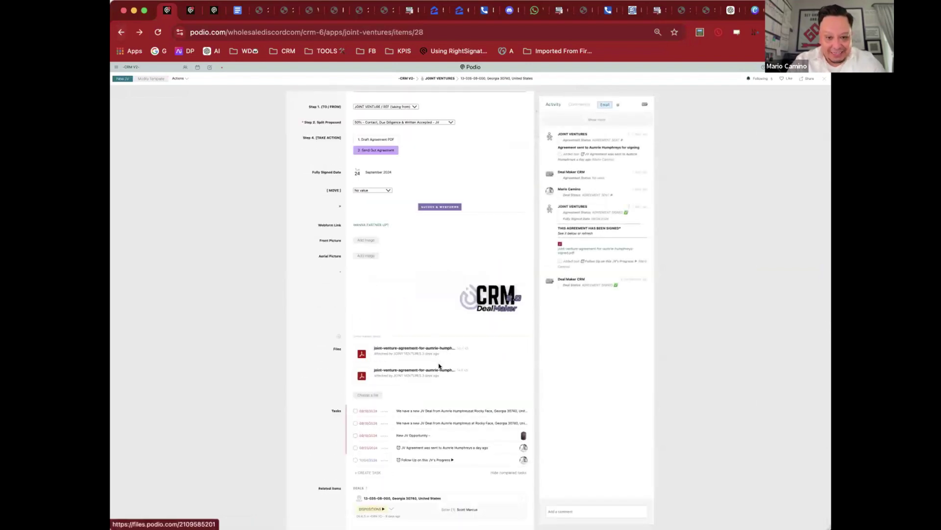
# Step: Highlight the 50% split terms in the second agreement PDF at 50% zoom, then return to Podio
pyautogui.click(438, 369)
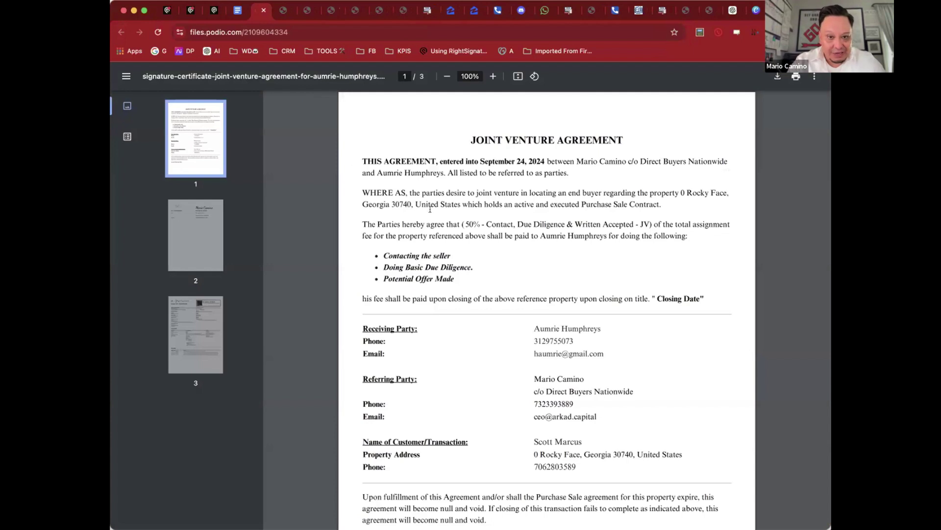
pyautogui.press('super+minus')
pyautogui.press('super+minus')
pyautogui.press('super+minus')
pyautogui.press('super+minus')
pyautogui.press('super+minus')
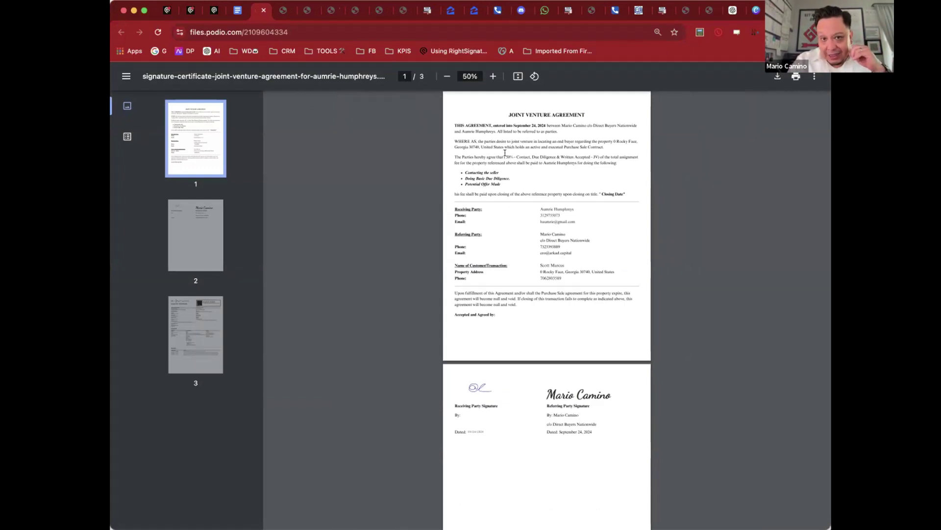
pyautogui.moveTo(505, 152); pyautogui.dragTo(548, 155)
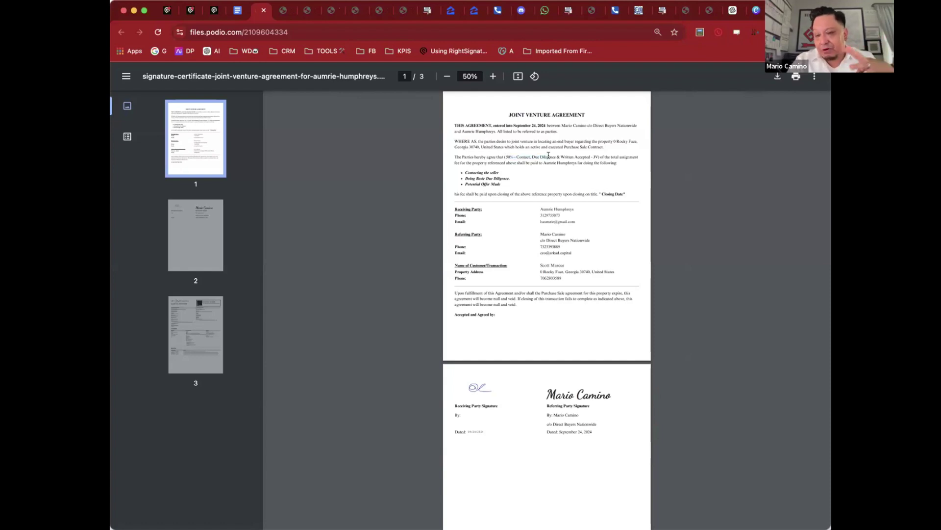
pyautogui.click(532, 163)
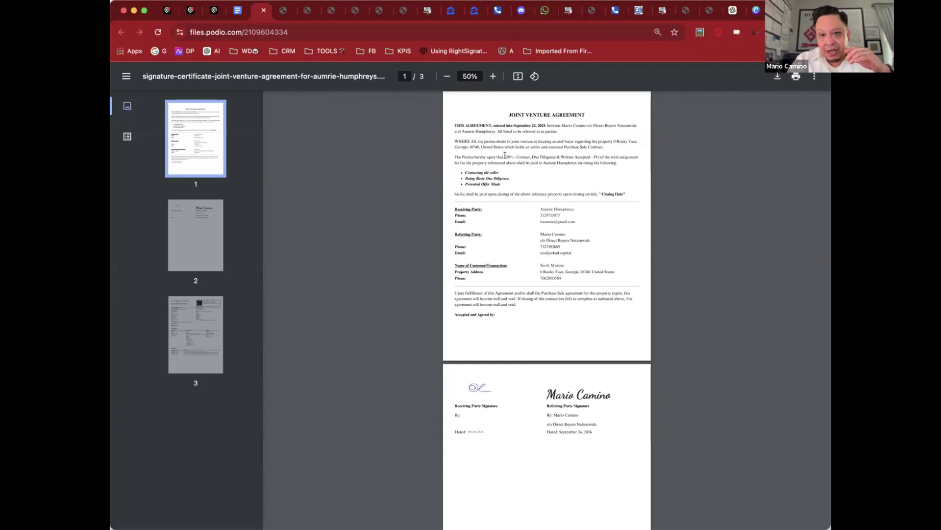
pyautogui.moveTo(506, 154); pyautogui.dragTo(548, 154)
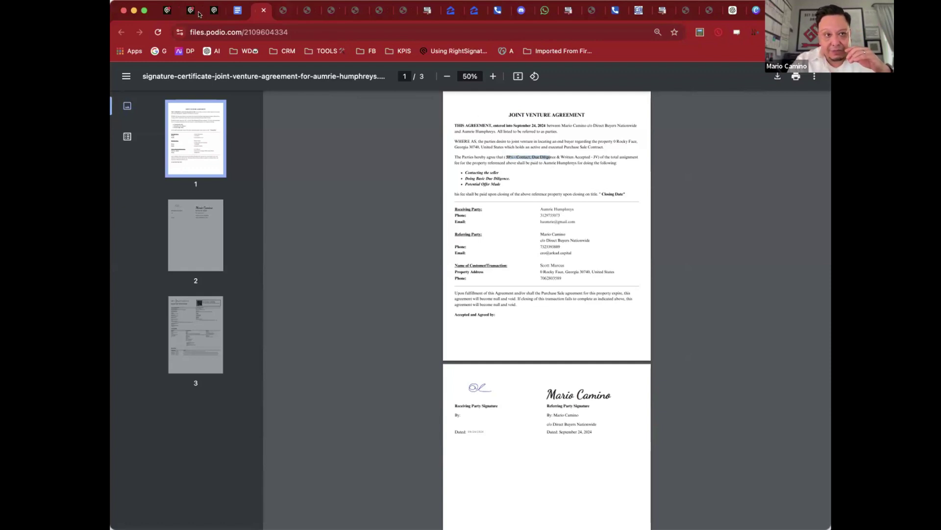
pyautogui.click(168, 12)
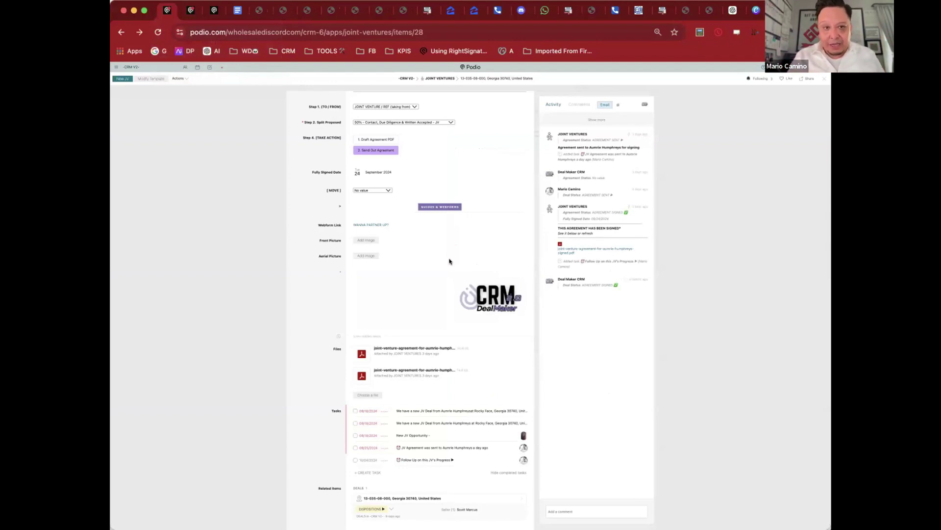
pyautogui.scroll(15, 449, 261)
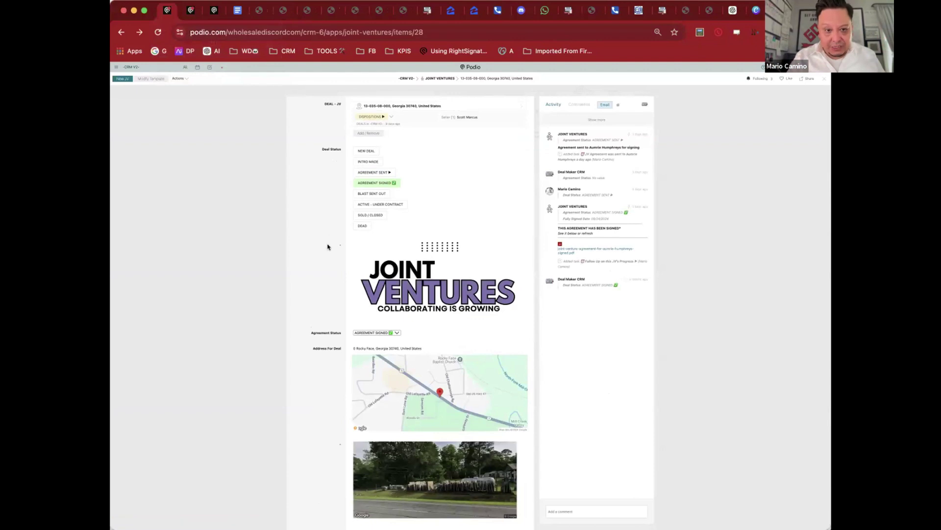
pyautogui.scroll(-2, 321, 235)
pyautogui.scroll(2, 338, 177)
pyautogui.click(423, 105)
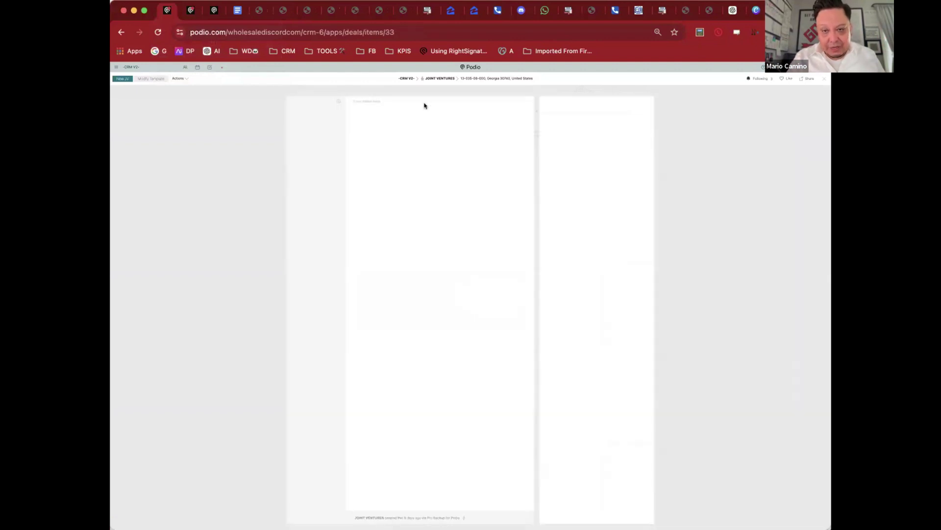
pyautogui.scroll(-8, 378, 207)
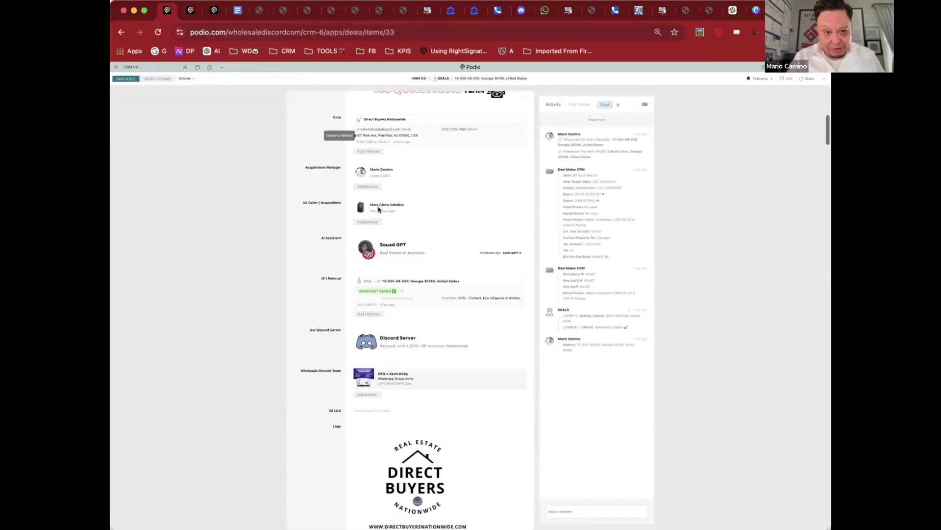
pyautogui.scroll(-1, 378, 209)
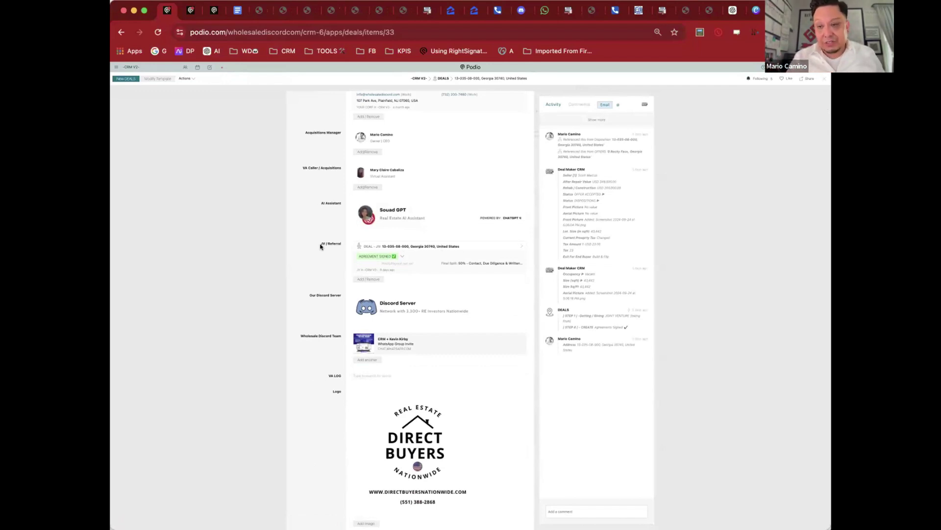
# Step: Close the deal, go to the POF app, and open the first $300,000 proof-of-funds card
pyautogui.click(285, 152)
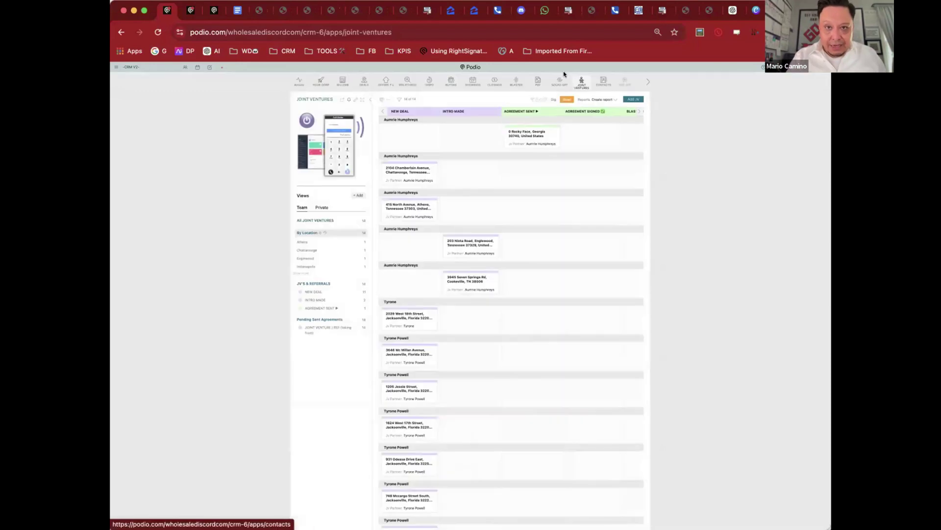
pyautogui.click(537, 82)
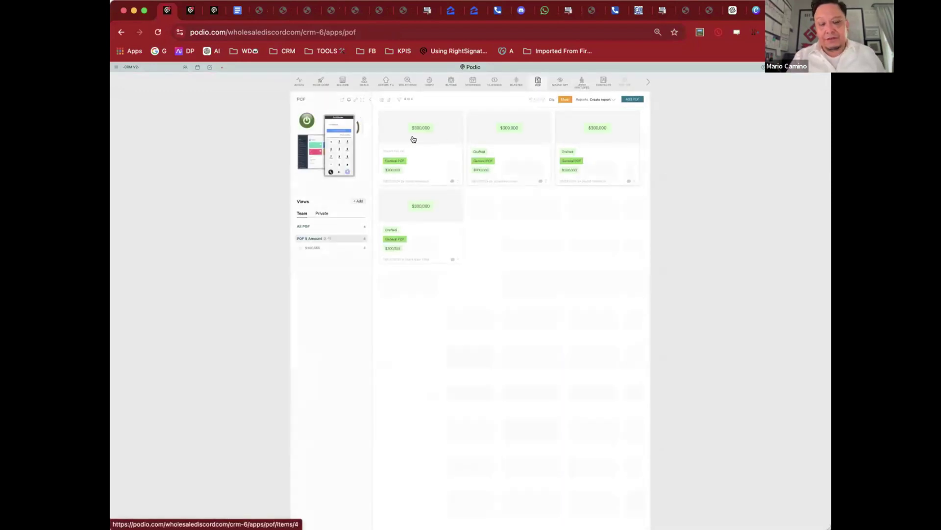
pyautogui.click(413, 138)
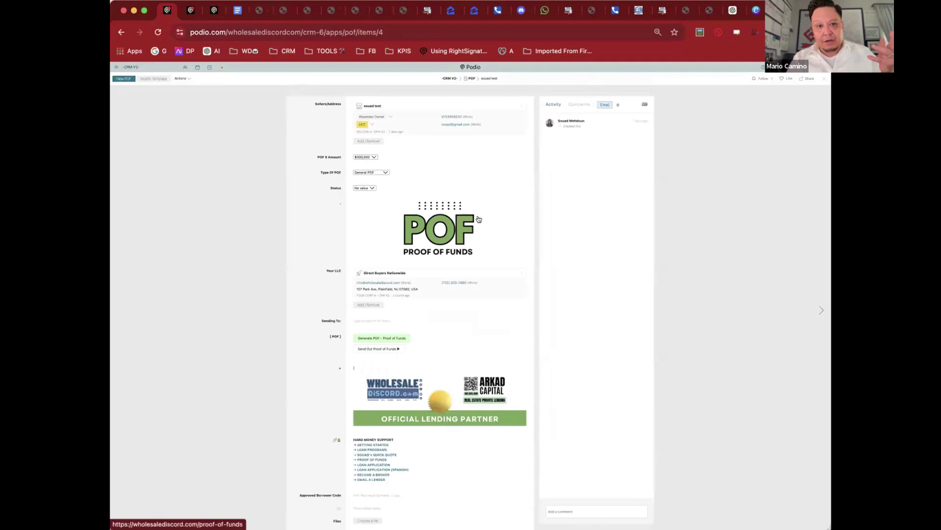
pyautogui.scroll(-2, 479, 219)
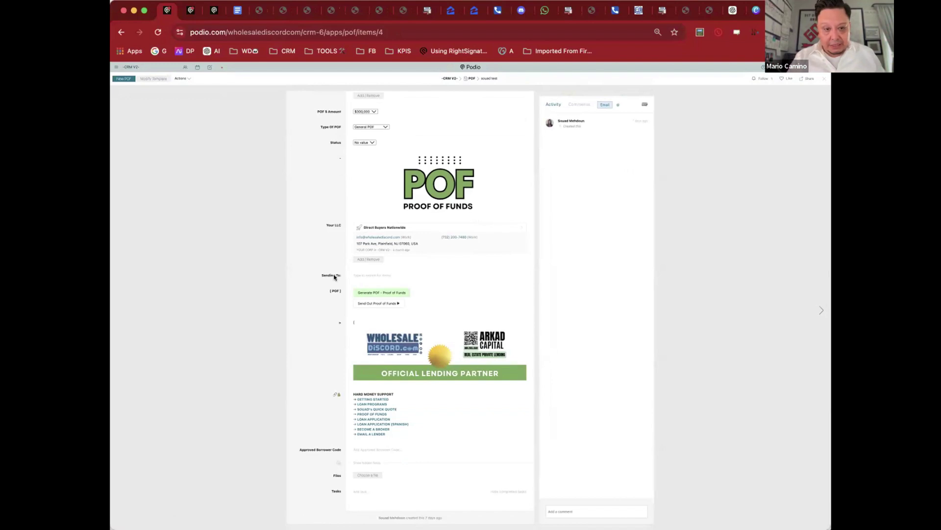
pyautogui.scroll(2, 390, 292)
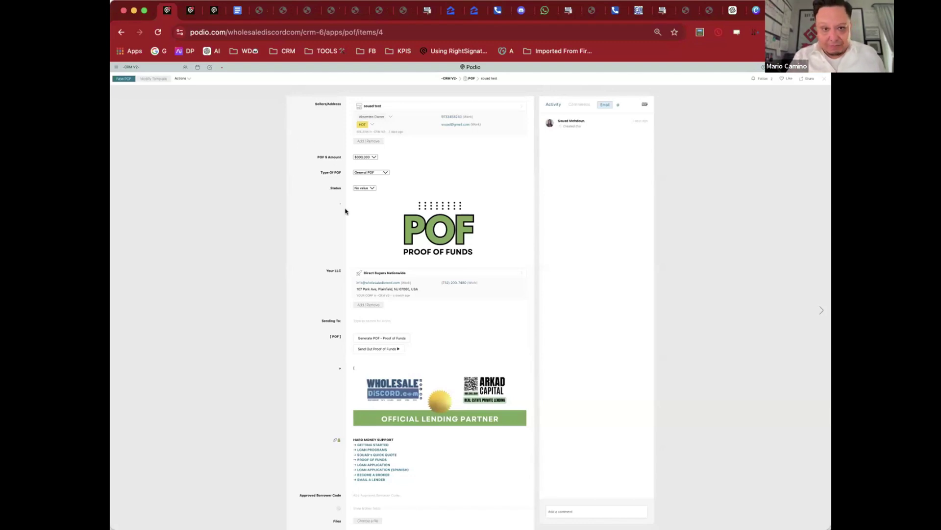
# Step: Set the POF $ Amount to $250,000, keeping General POF as the type
pyautogui.scroll(-2, 347, 211)
pyautogui.scroll(2, 347, 210)
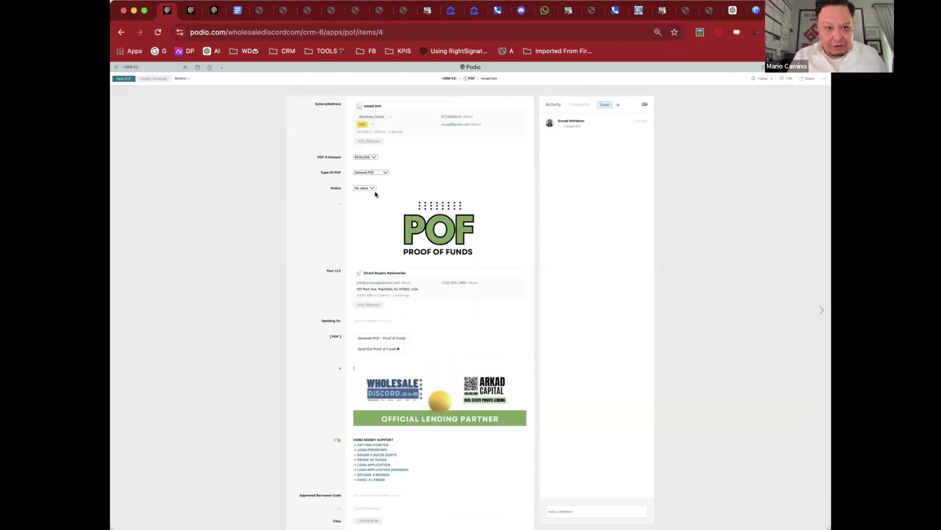
pyautogui.click(365, 157)
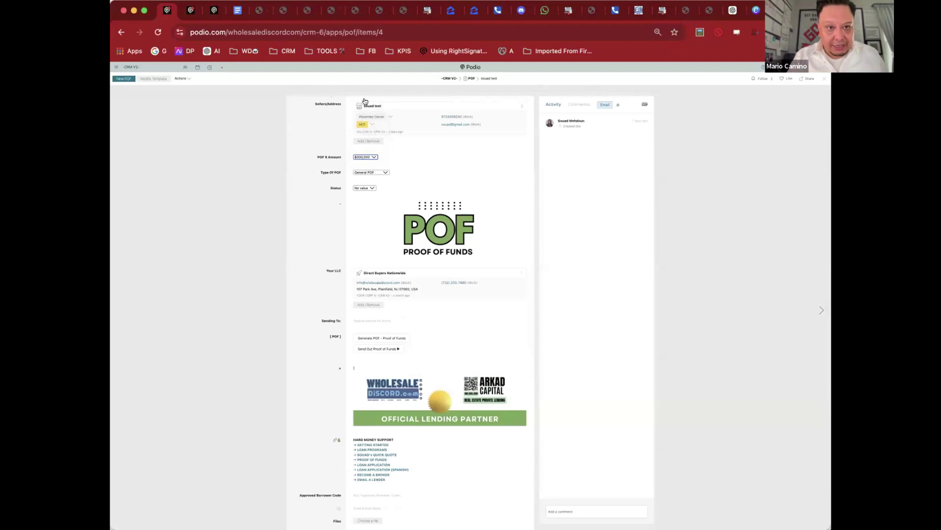
pyautogui.click(367, 157)
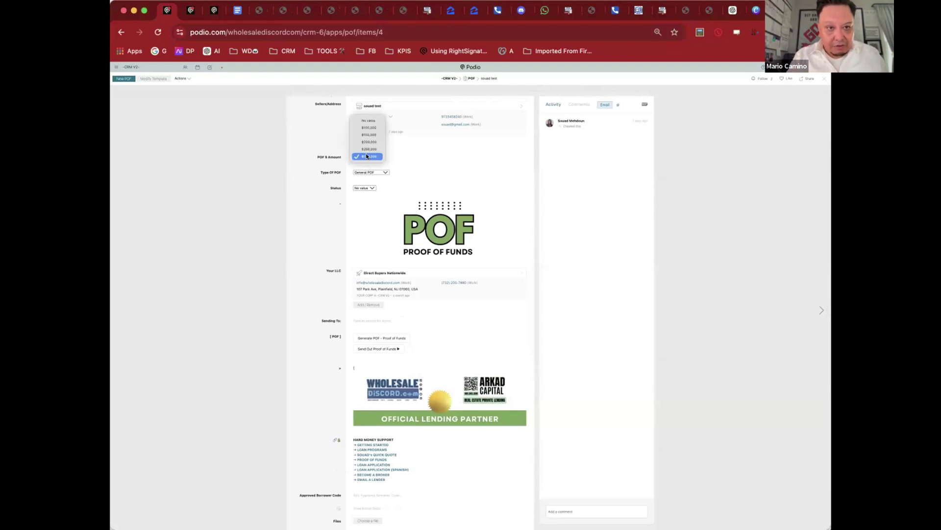
pyautogui.click(376, 148)
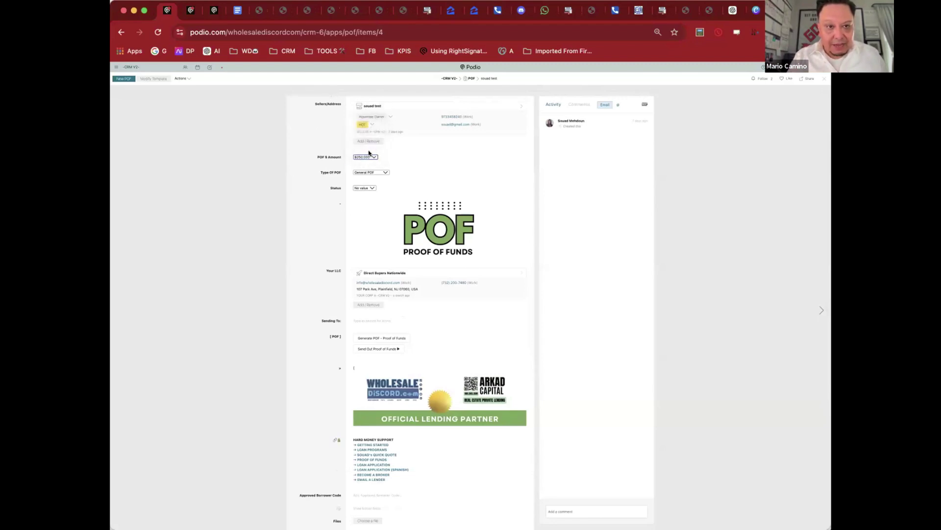
pyautogui.click(384, 172)
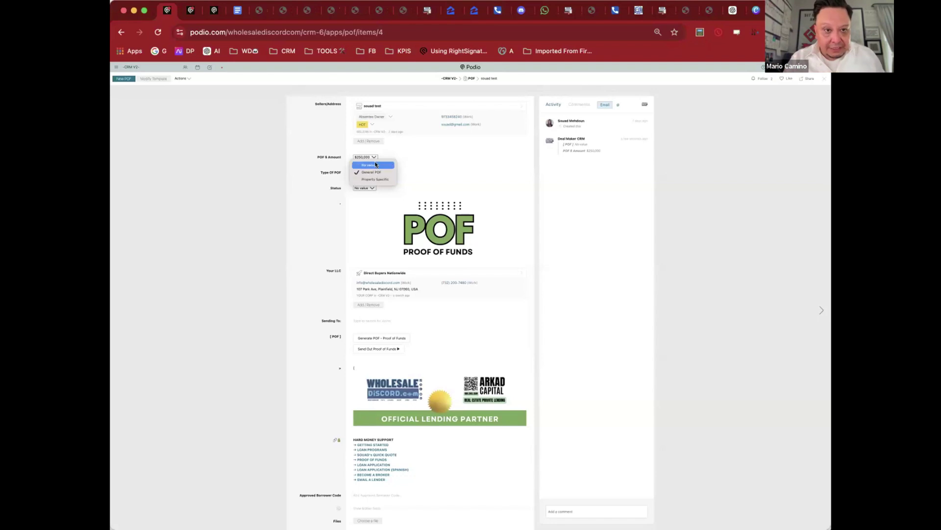
pyautogui.click(372, 172)
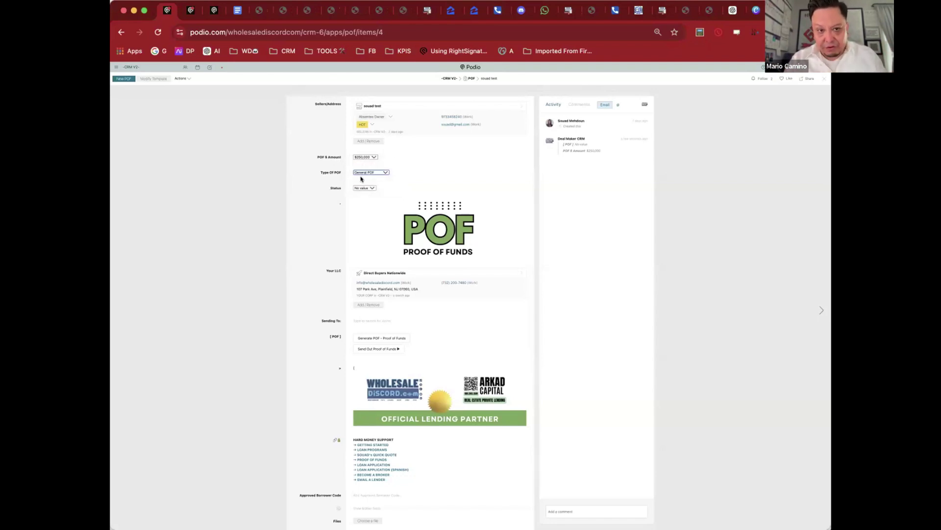
# Step: Address the POF to Wholesale Discord, generate the letter, and view its PDF
pyautogui.scroll(-2, 343, 184)
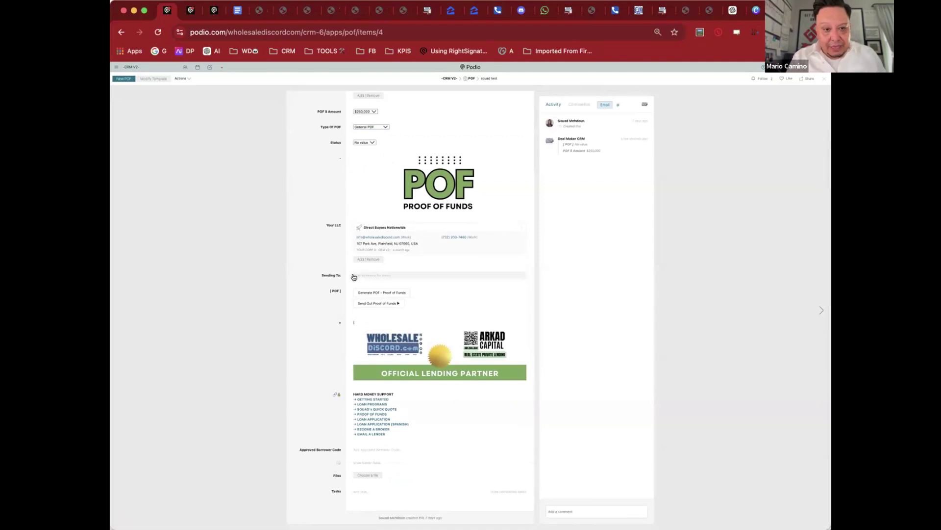
pyautogui.click(376, 276)
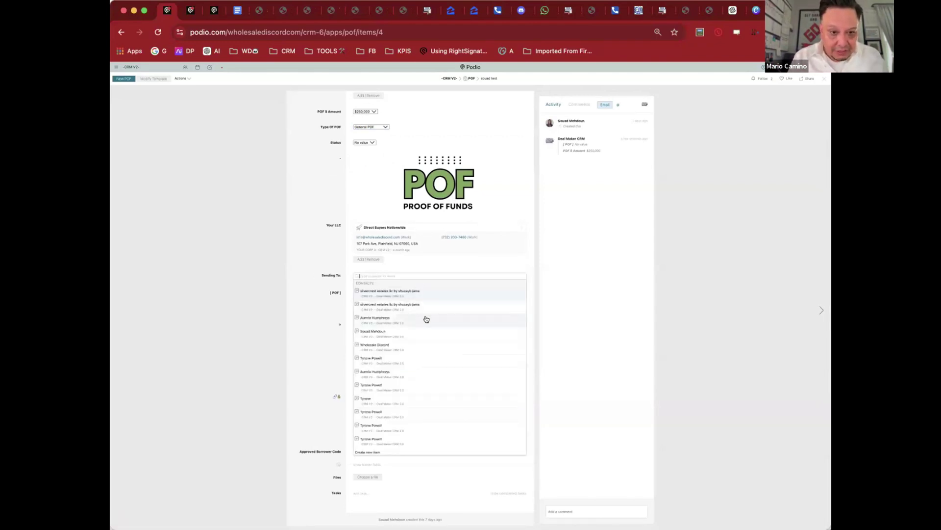
pyautogui.click(416, 345)
pyautogui.click(373, 328)
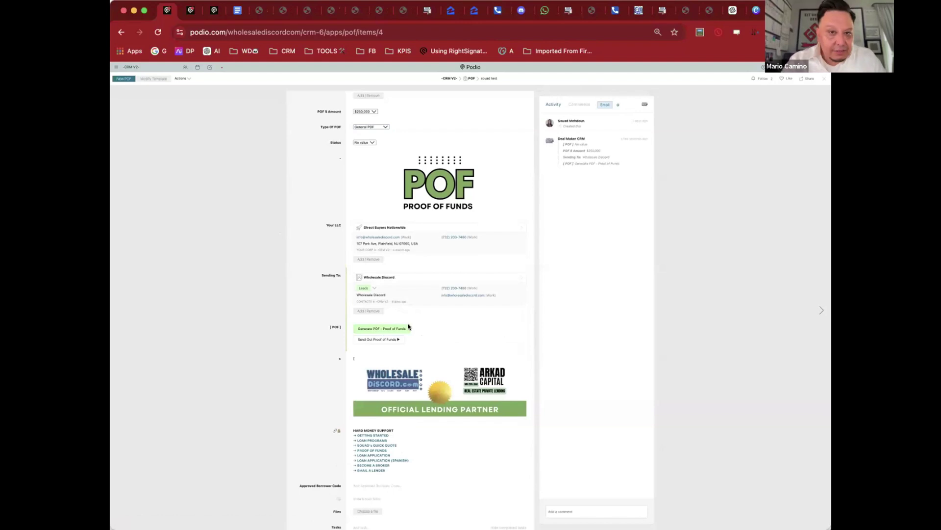
pyautogui.click(607, 180)
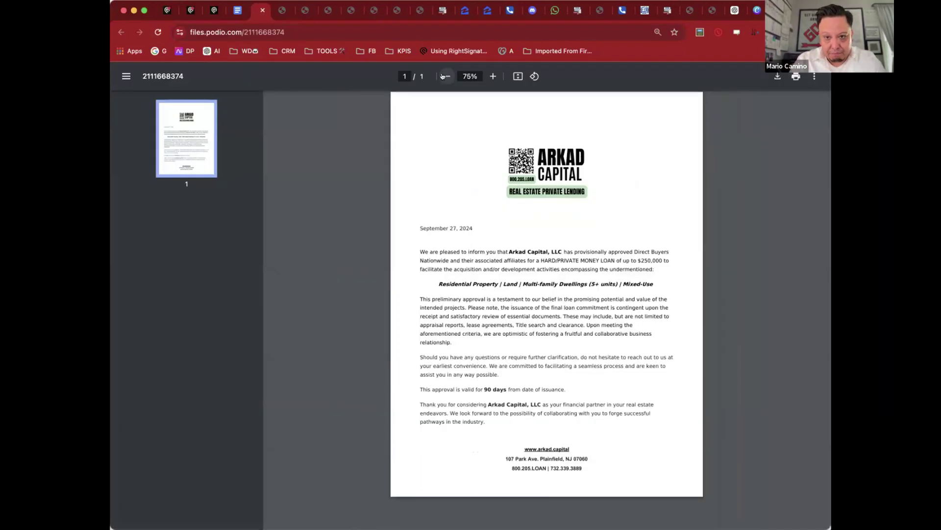
pyautogui.press('super+w')
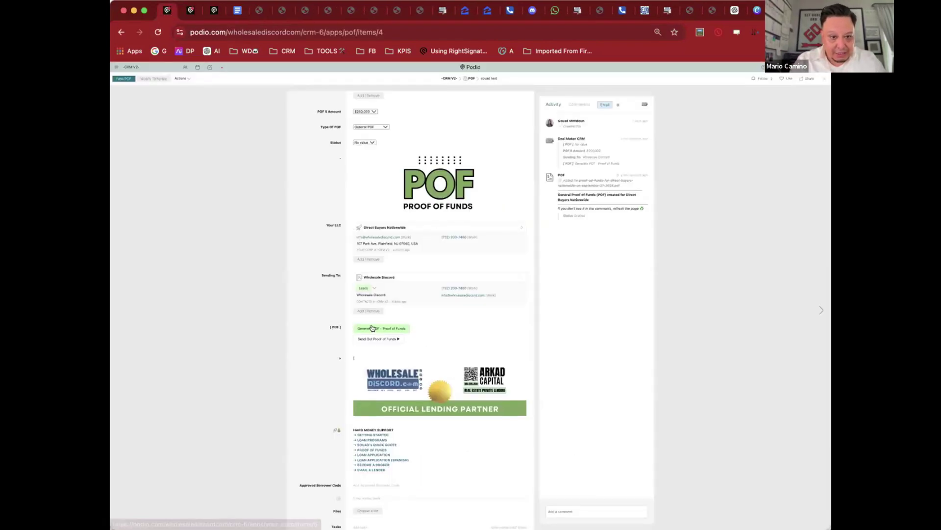
# Step: Send the $250,000 proof of funds to Wholesale Discord and close the item back to the POF cards
pyautogui.click(395, 341)
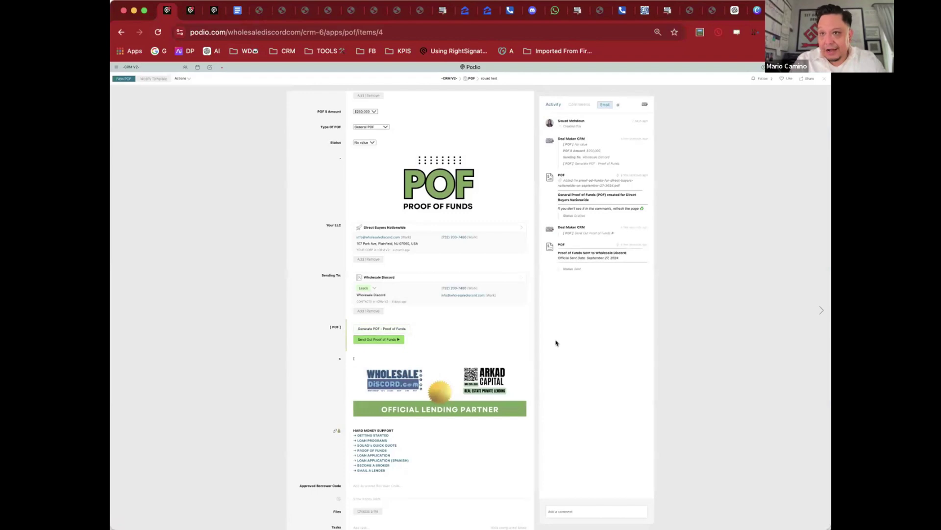
pyautogui.scroll(2, 349, 361)
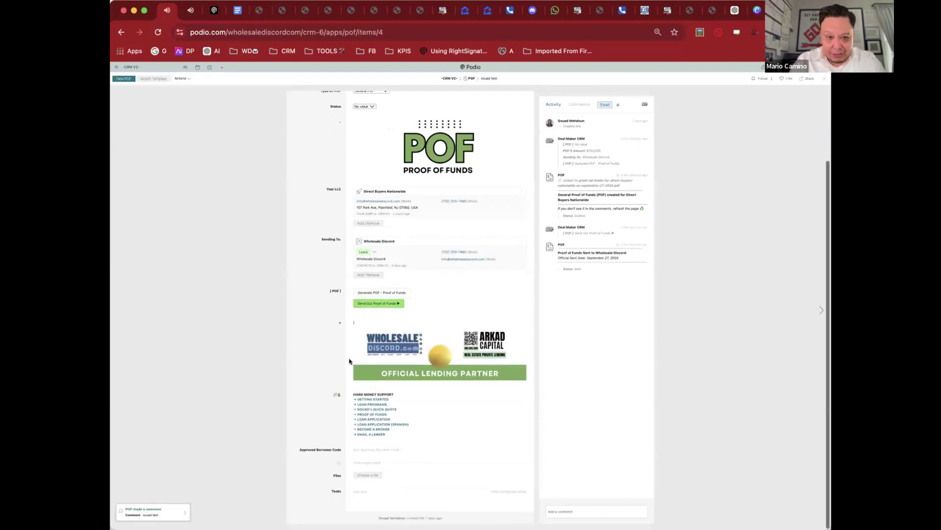
pyautogui.click(471, 78)
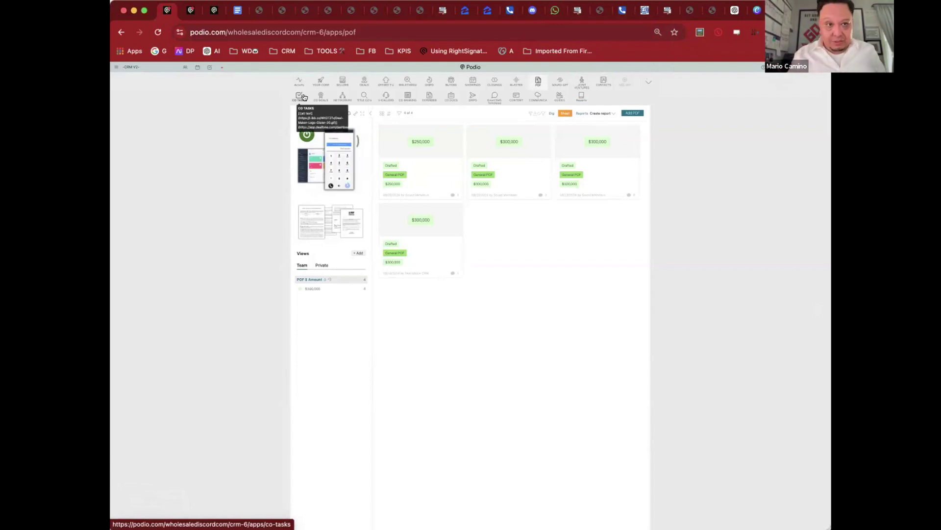
# Step: Look over a goal item in CO GOALS, then bring up the Guides app's Video Guides board
pyautogui.click(303, 97)
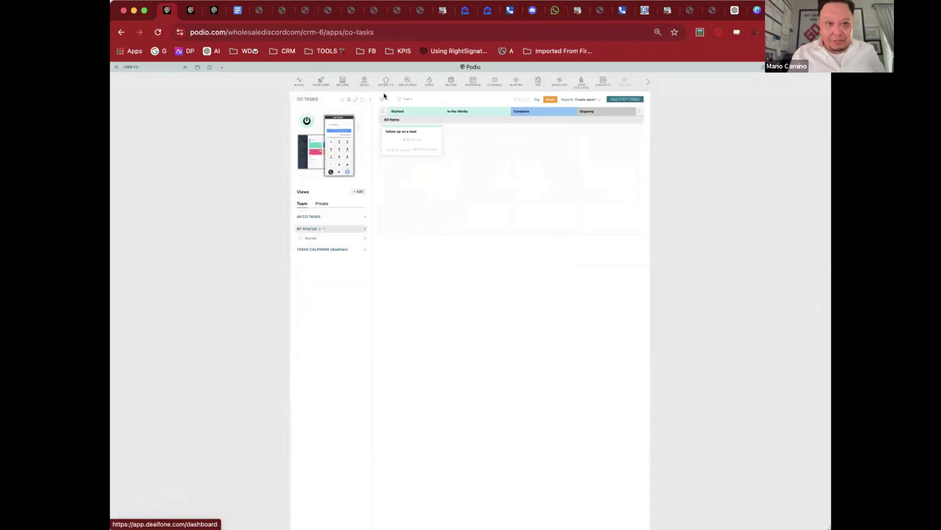
pyautogui.click(648, 82)
pyautogui.click(320, 95)
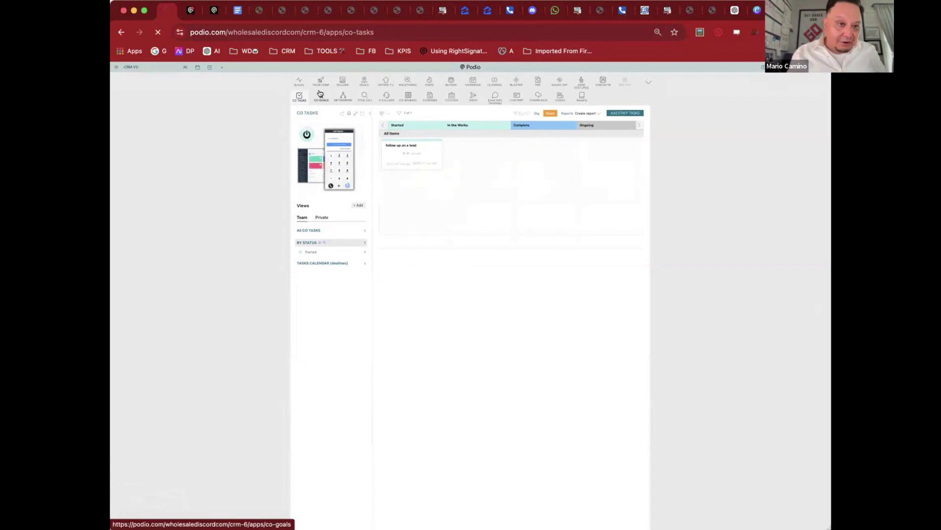
pyautogui.click(412, 144)
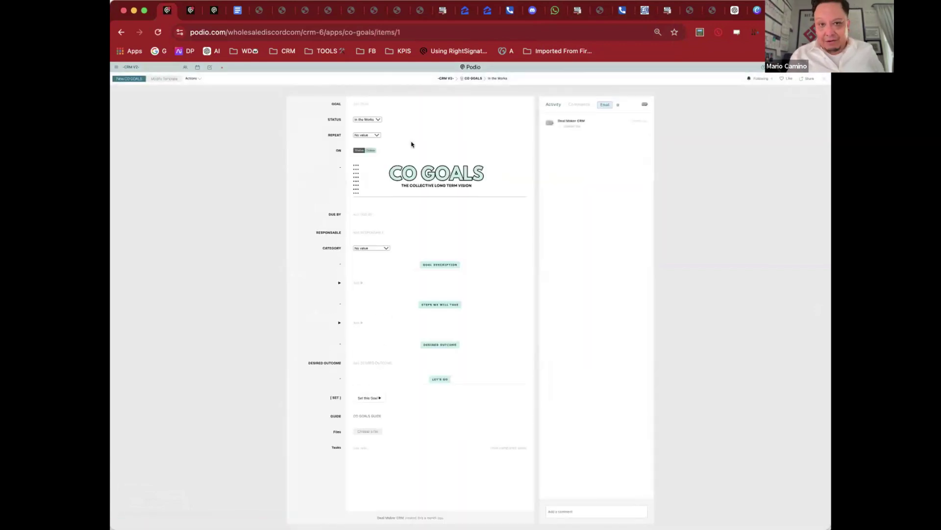
pyautogui.click(239, 141)
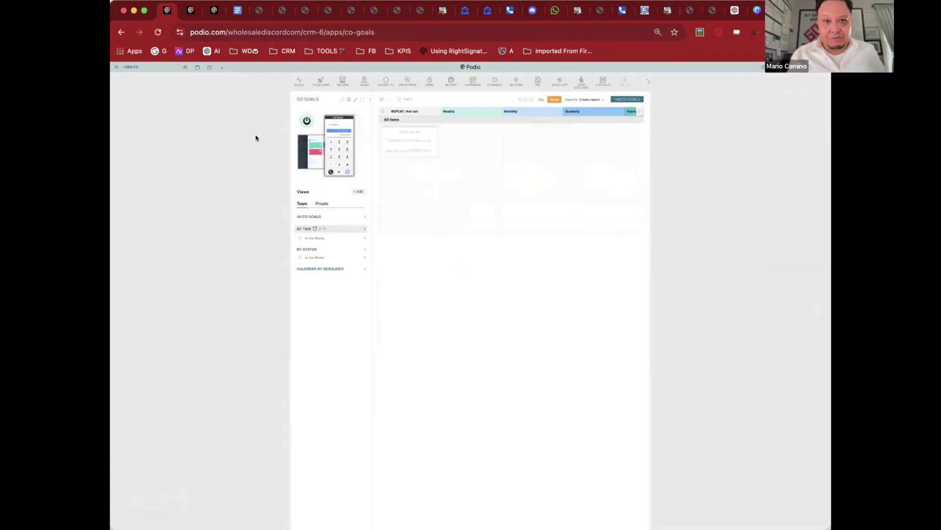
pyautogui.click(644, 81)
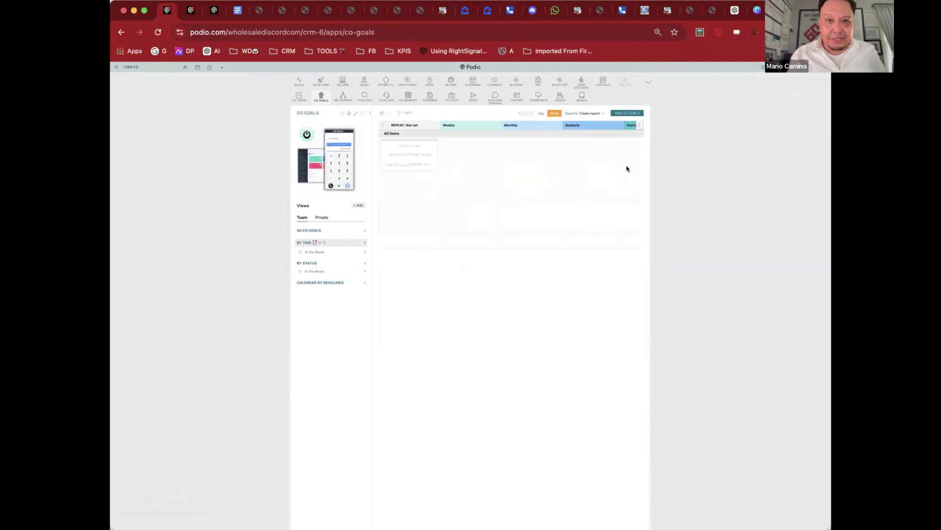
pyautogui.click(560, 98)
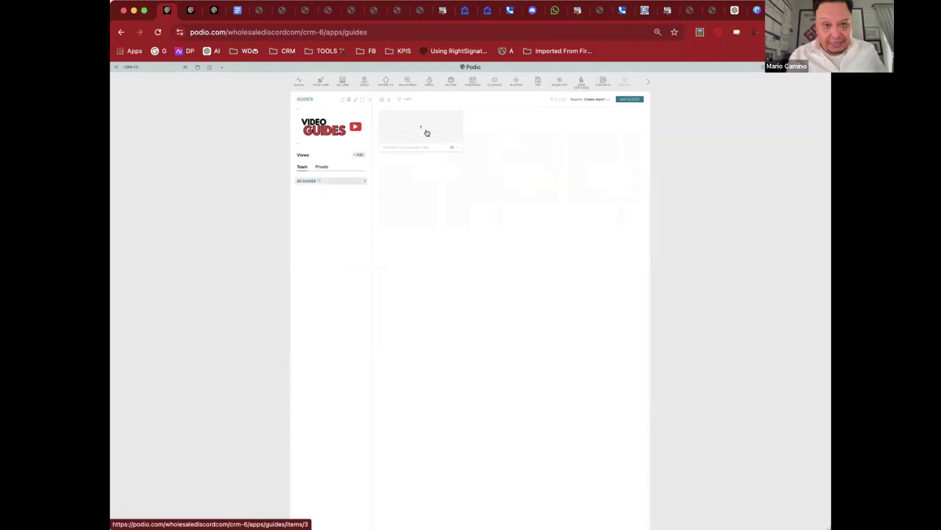
# Step: Open the video guides item and look over the Boarding status choices
pyautogui.click(424, 131)
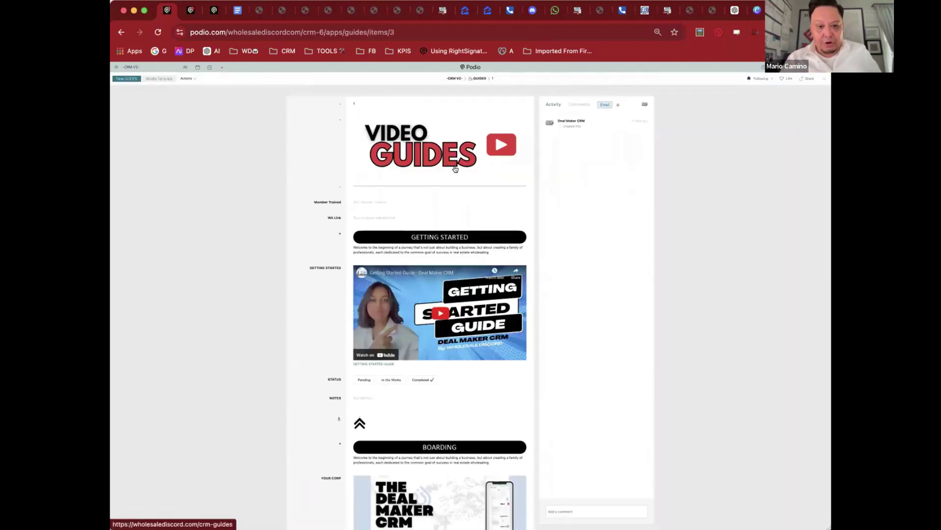
pyautogui.scroll(-5, 490, 268)
pyautogui.scroll(-12, 491, 271)
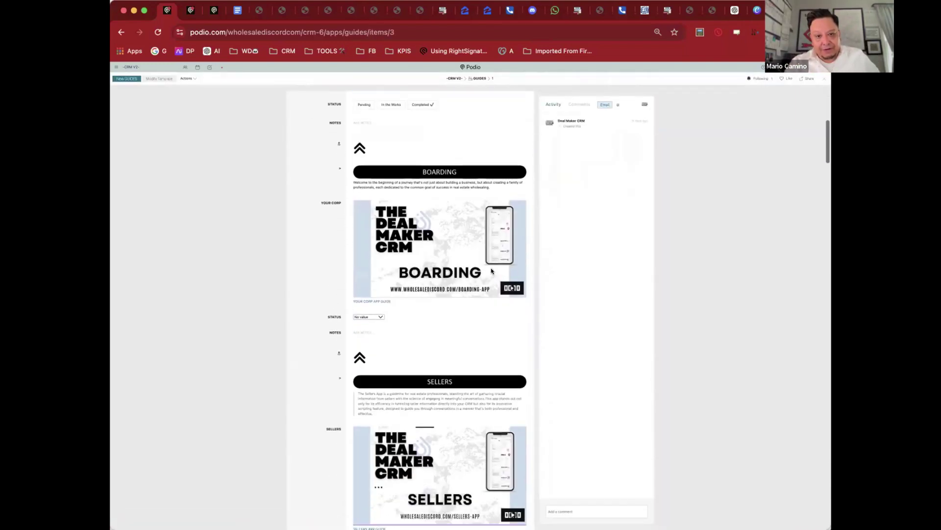
pyautogui.scroll(-7, 491, 270)
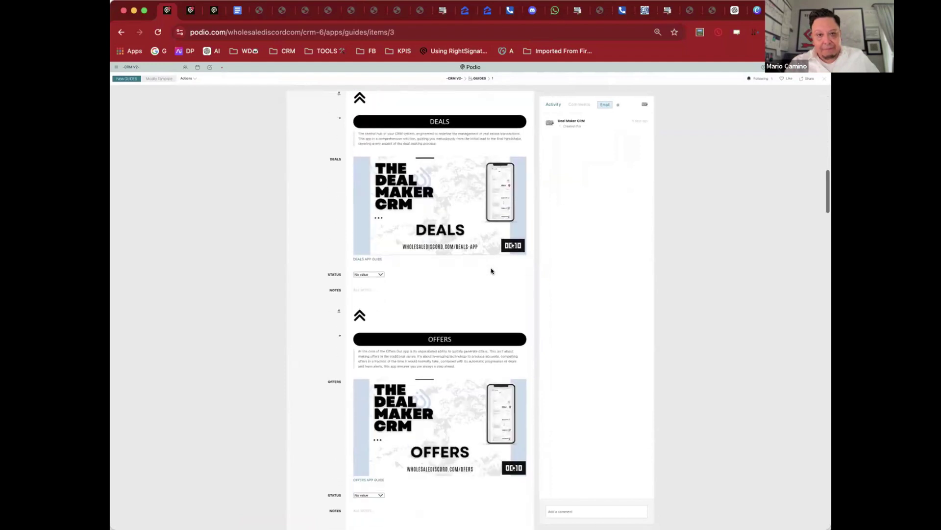
pyautogui.scroll(16, 491, 270)
pyautogui.scroll(8, 492, 270)
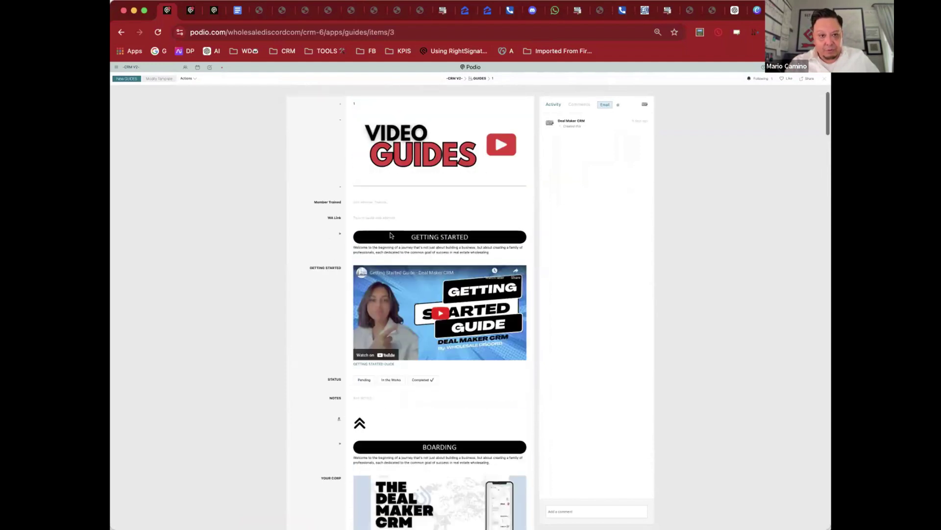
pyautogui.scroll(-6, 492, 271)
pyautogui.click(374, 349)
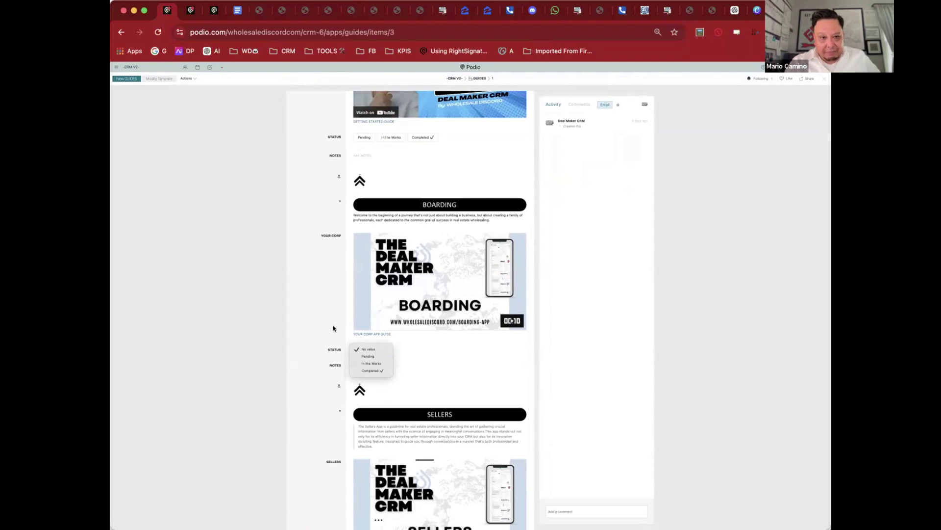
pyautogui.scroll(5, 334, 328)
# Step: Pick the trained member in the Member Trained field
pyautogui.click(368, 202)
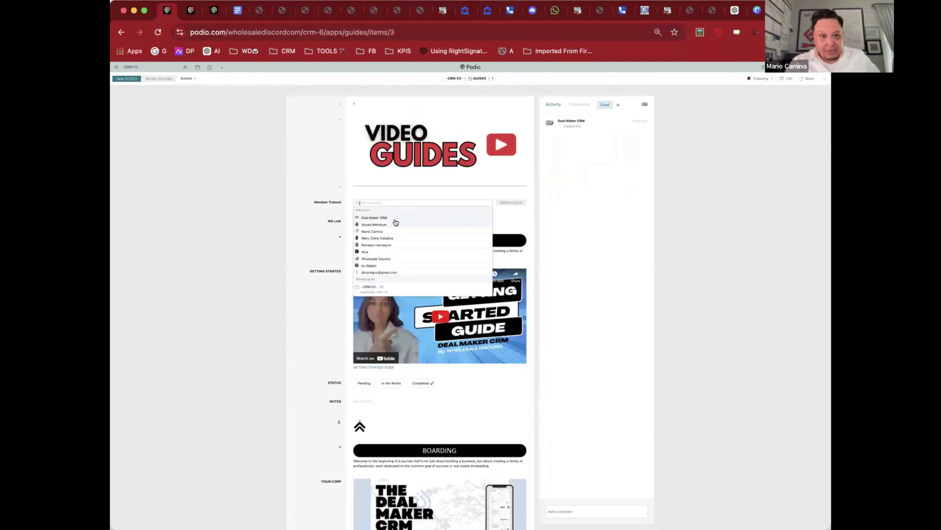
pyautogui.click(392, 224)
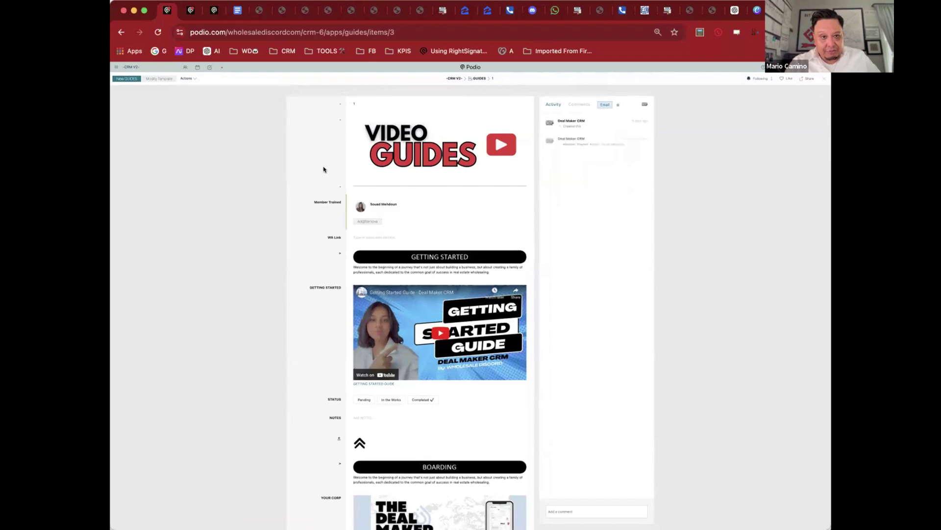
pyautogui.scroll(-3, 324, 169)
pyautogui.scroll(-3, 324, 169)
# Step: Set the Boarding guide status to Pending
pyautogui.click(364, 178)
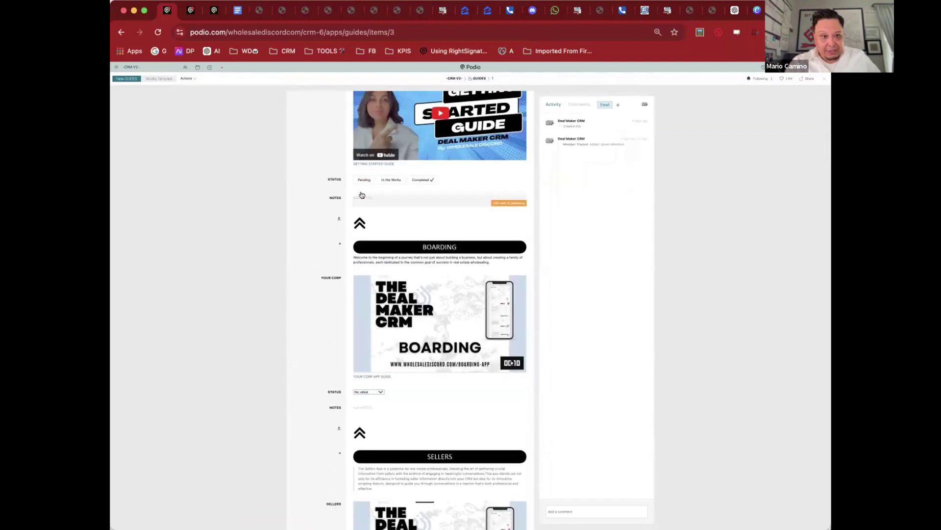
pyautogui.click(366, 391)
pyautogui.click(367, 398)
pyautogui.click(371, 392)
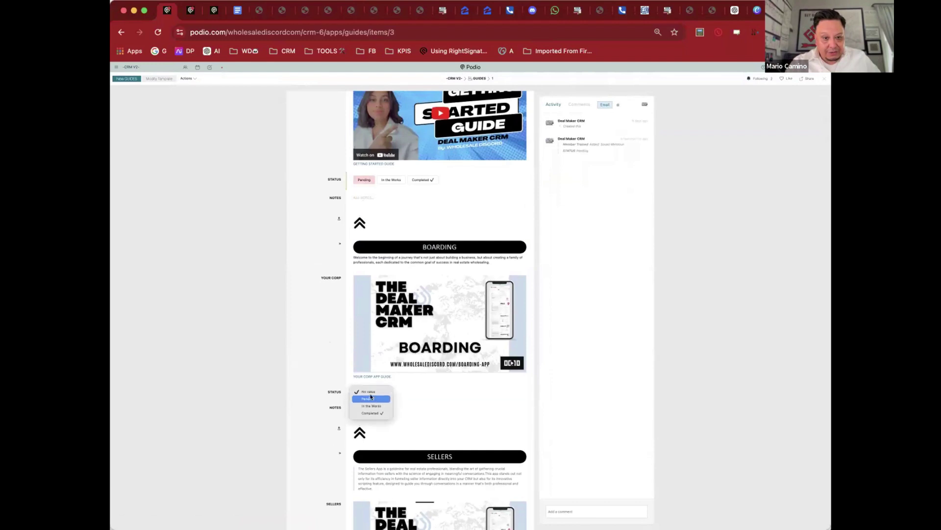
pyautogui.click(369, 398)
pyautogui.scroll(2, 368, 352)
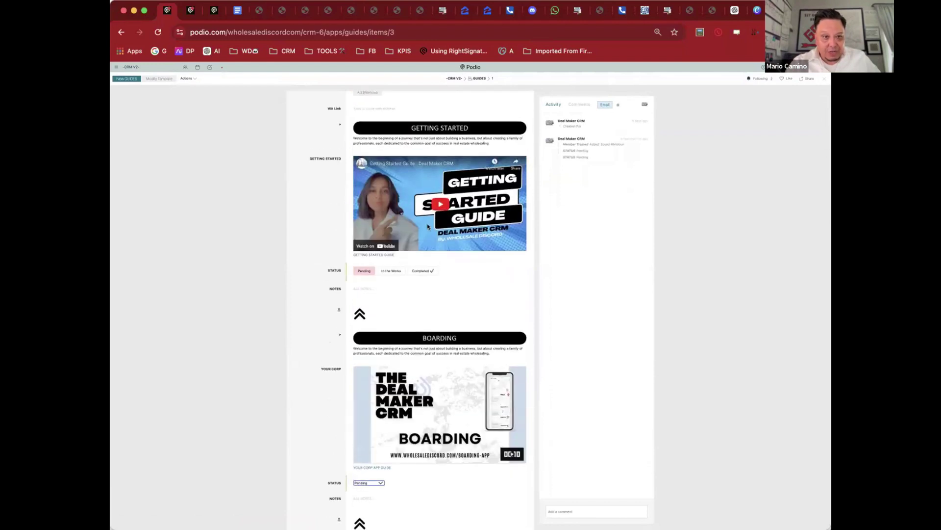
# Step: Mark the Getting Started guide as Completed
pyautogui.click(386, 273)
pyautogui.click(421, 271)
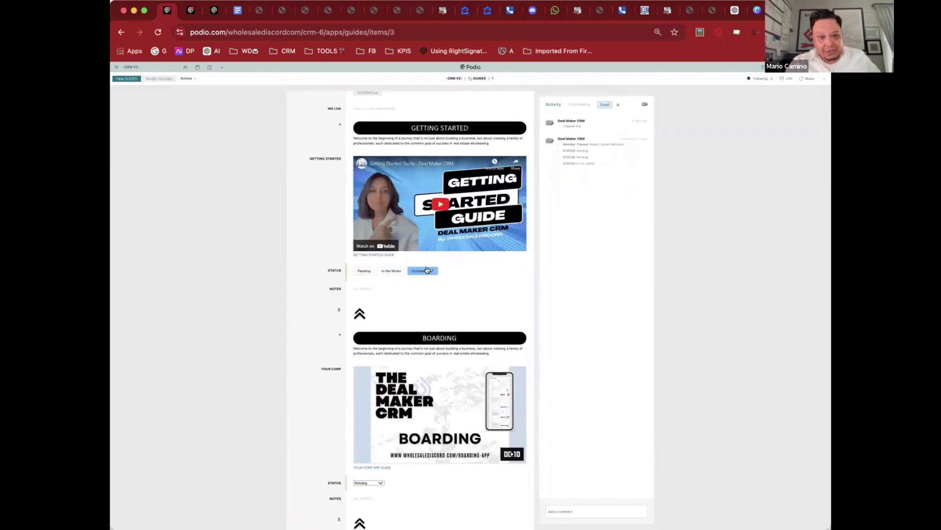
pyautogui.scroll(-8, 523, 284)
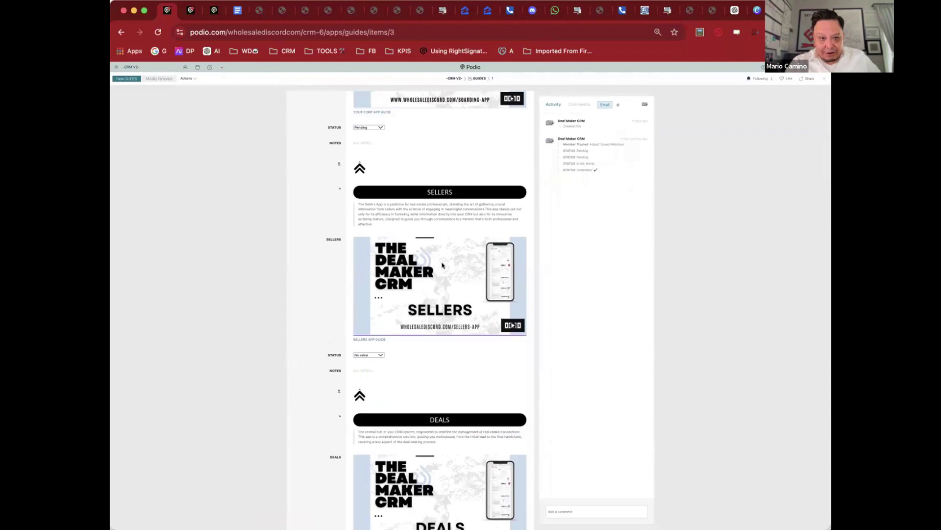
# Step: View the Sellers guide web page, then return to the Podio guides item
pyautogui.click(384, 334)
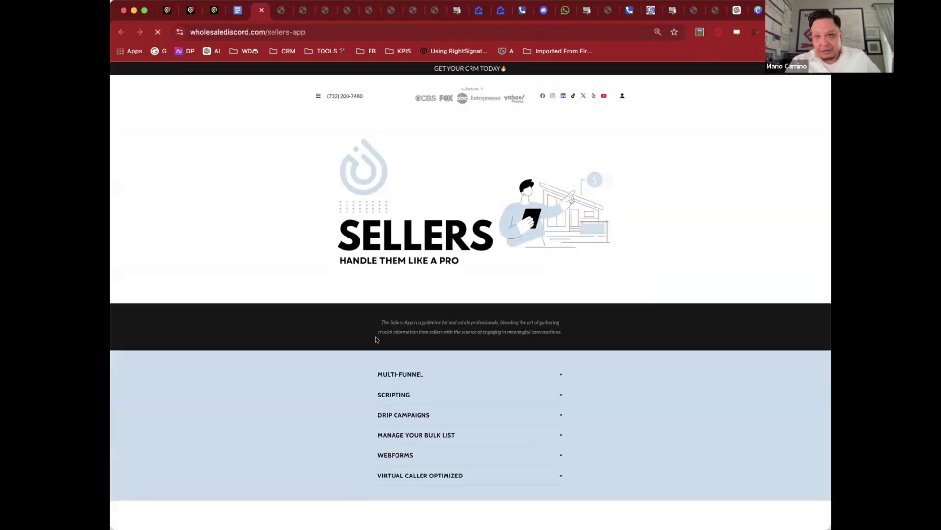
pyautogui.scroll(2, 420, 258)
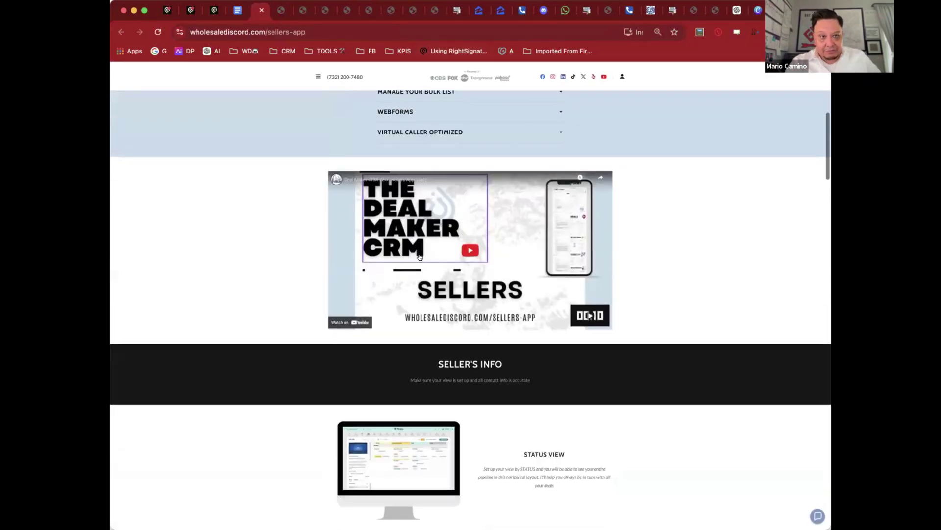
pyautogui.click(167, 10)
pyautogui.scroll(-1, 508, 349)
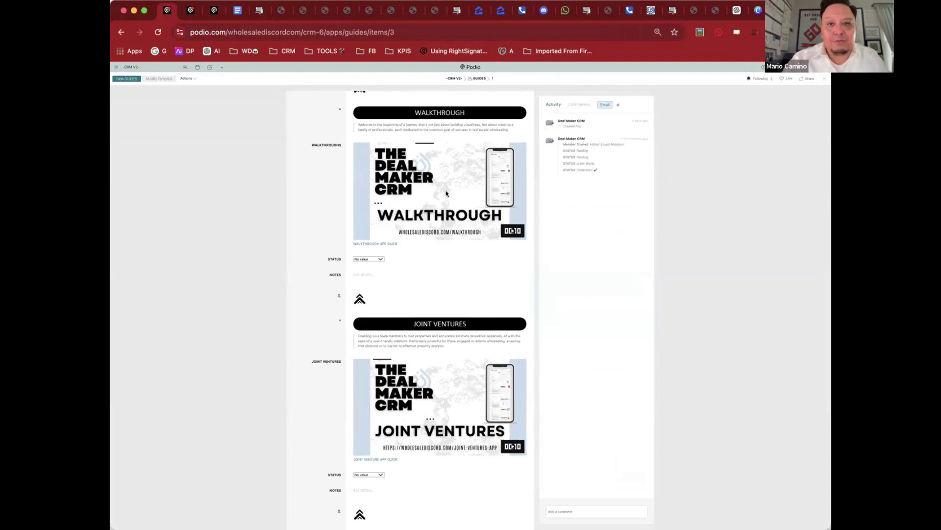
pyautogui.click(191, 11)
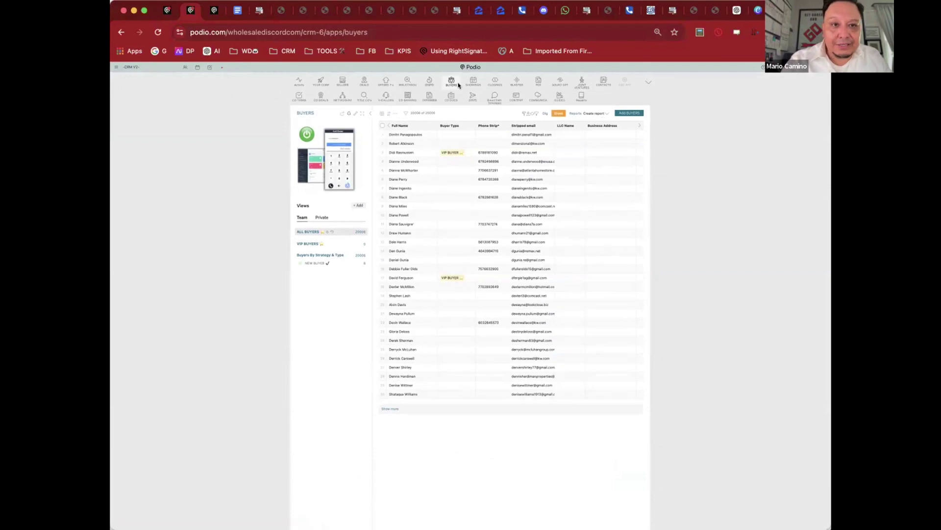
pyautogui.click(403, 81)
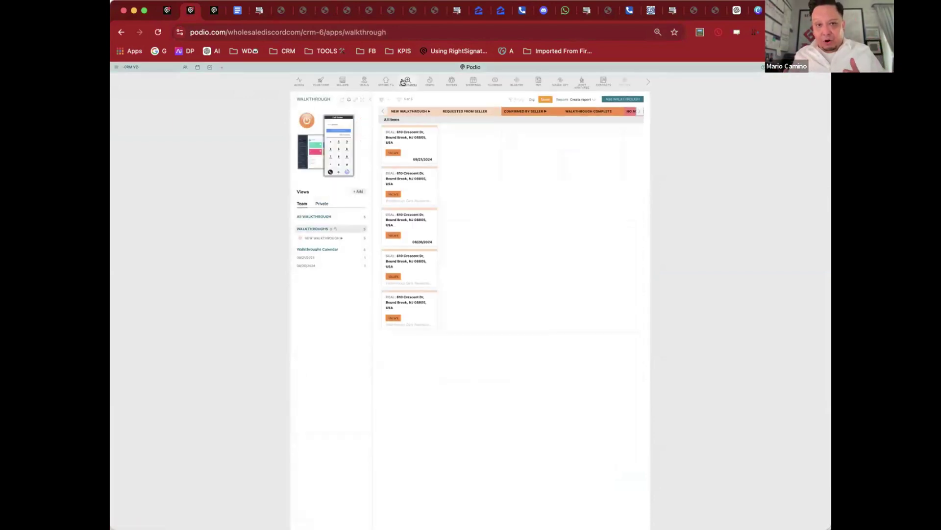
pyautogui.click(420, 149)
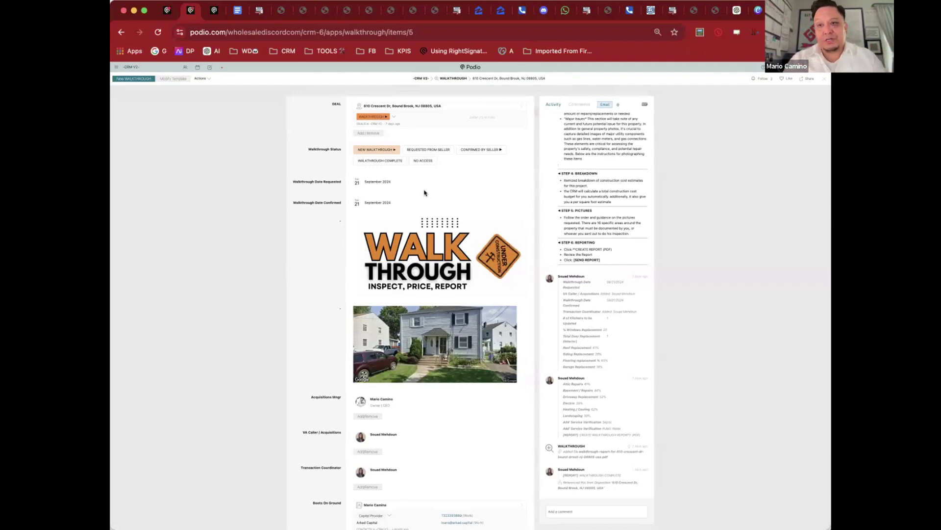
# Step: Enter 20 for House Length and 20 for House Width
pyautogui.scroll(-10, 425, 193)
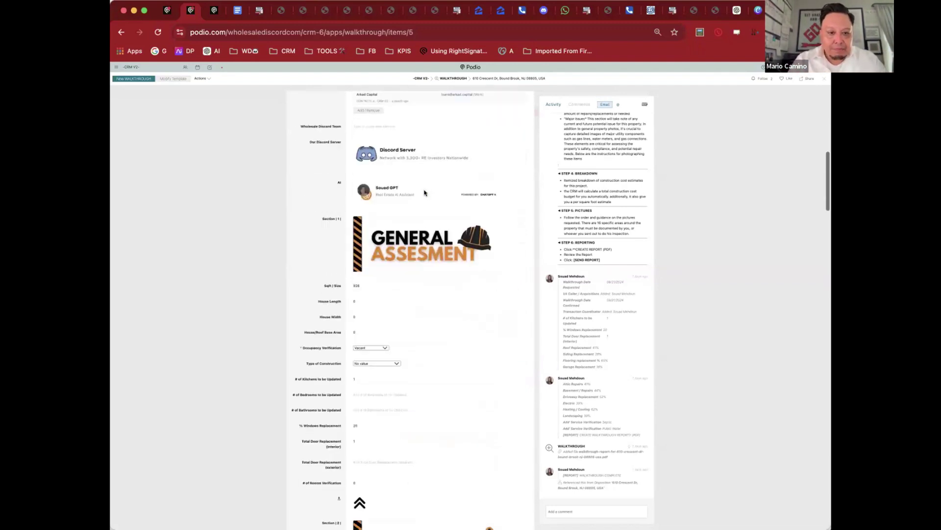
pyautogui.scroll(-1, 424, 191)
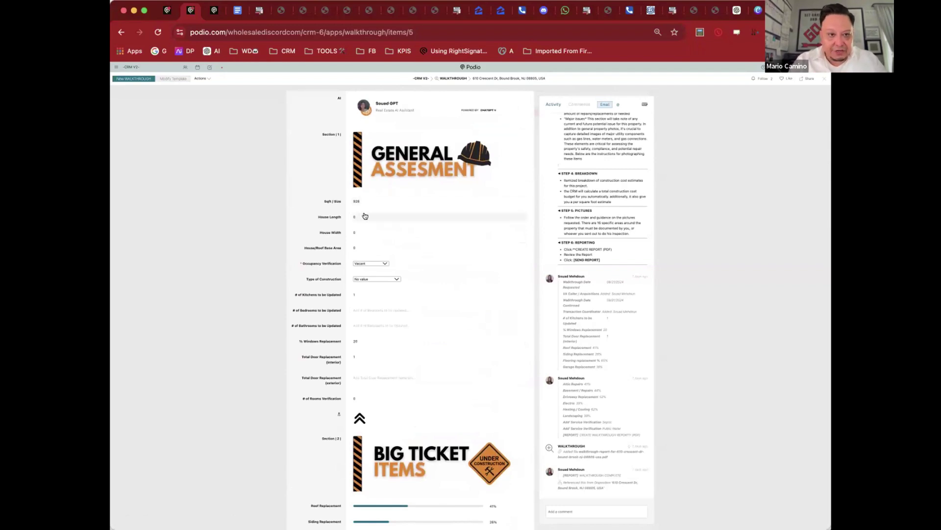
pyautogui.click(366, 216)
pyautogui.write('20')
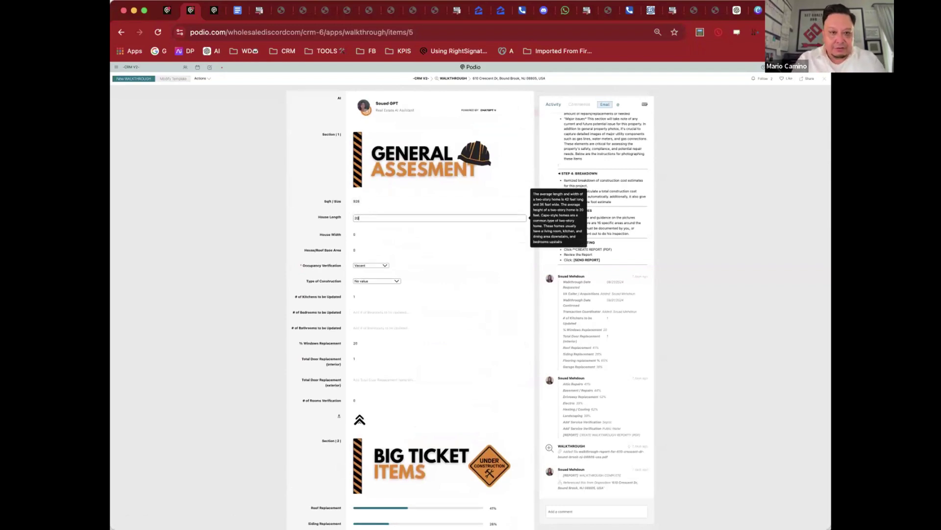
pyautogui.click(369, 232)
pyautogui.write('20')
pyautogui.click(328, 212)
pyautogui.scroll(-2, 328, 211)
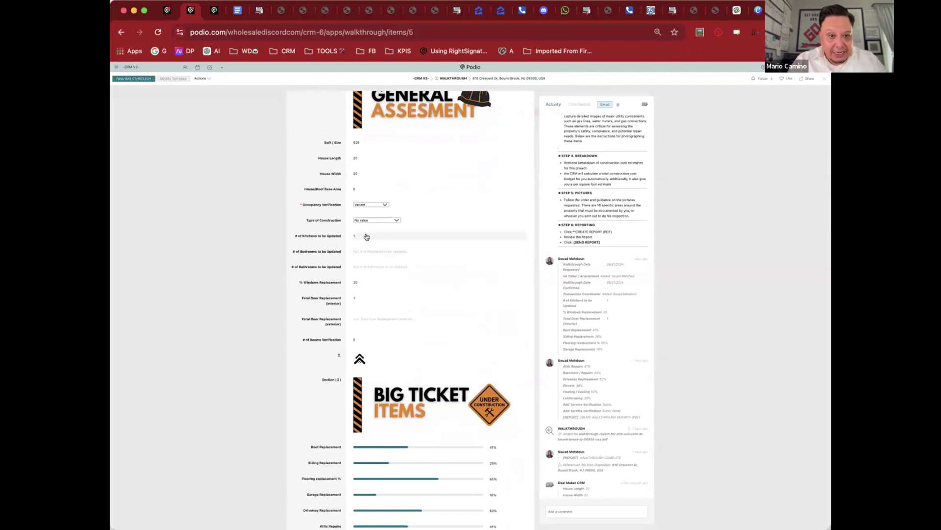
# Step: Fill in bedrooms to update, 2 bathrooms, and 10 for % Windows Replacement
pyautogui.click(366, 251)
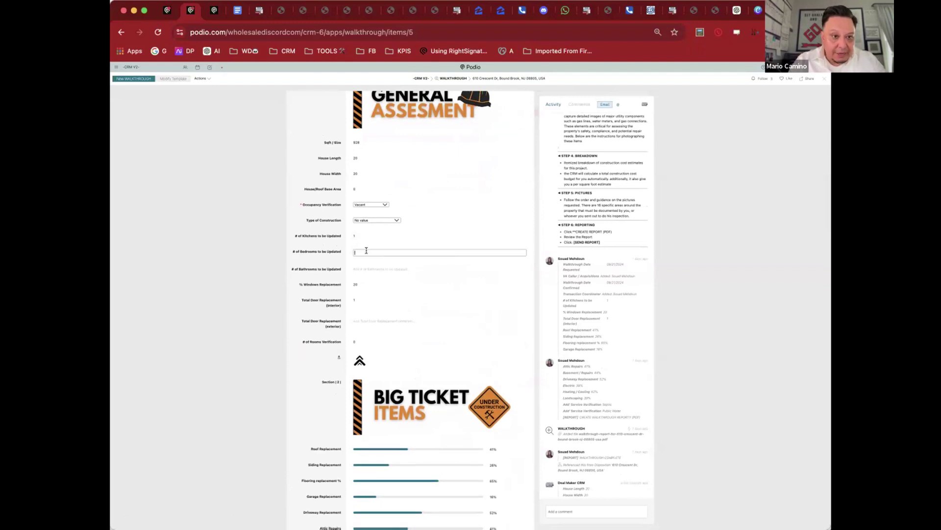
pyautogui.click(372, 267)
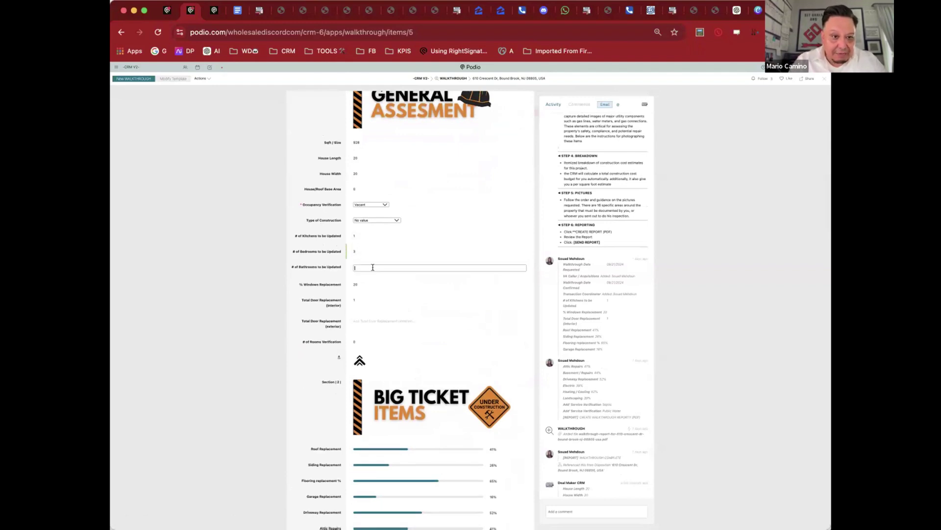
pyautogui.write('2')
pyautogui.click(369, 278)
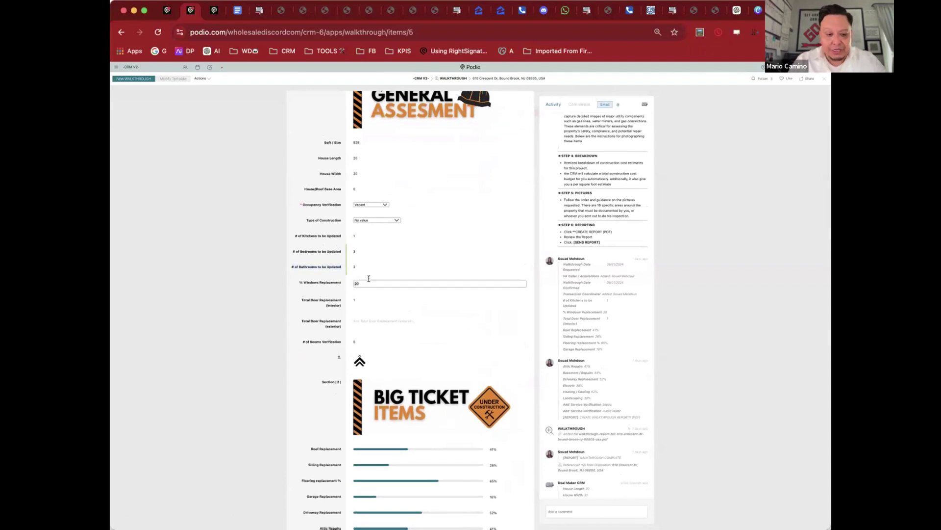
pyautogui.click(334, 277)
pyautogui.scroll(-2, 330, 275)
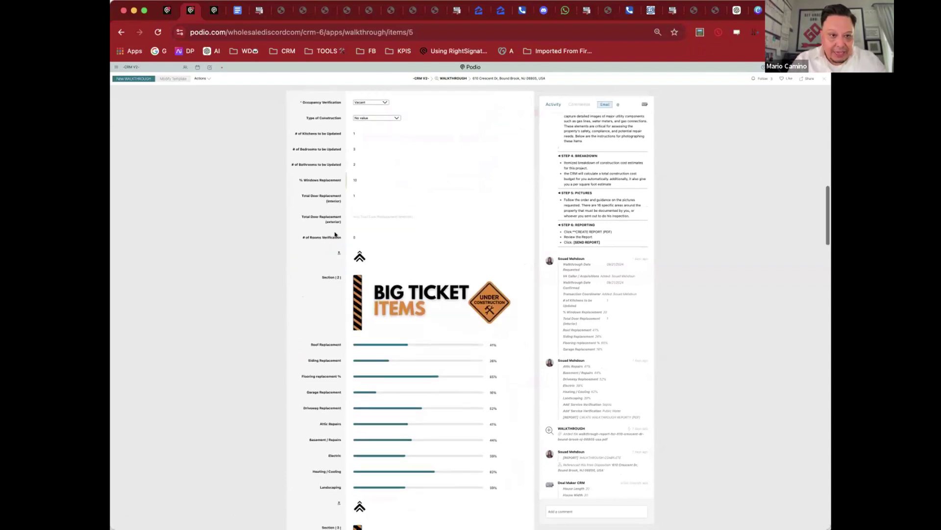
# Step: Raise Roof Replacement to about 87% and drop Siding to 0%
pyautogui.scroll(-3, 336, 226)
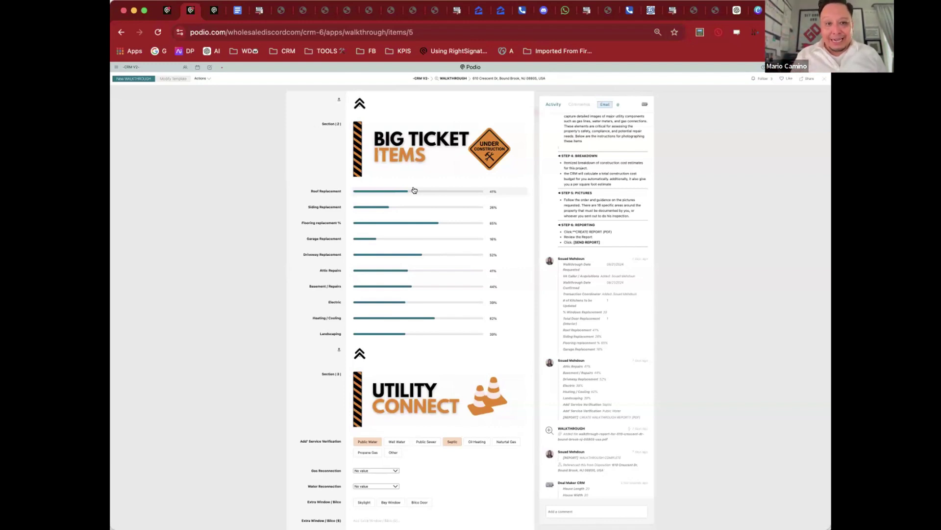
pyautogui.click(461, 191)
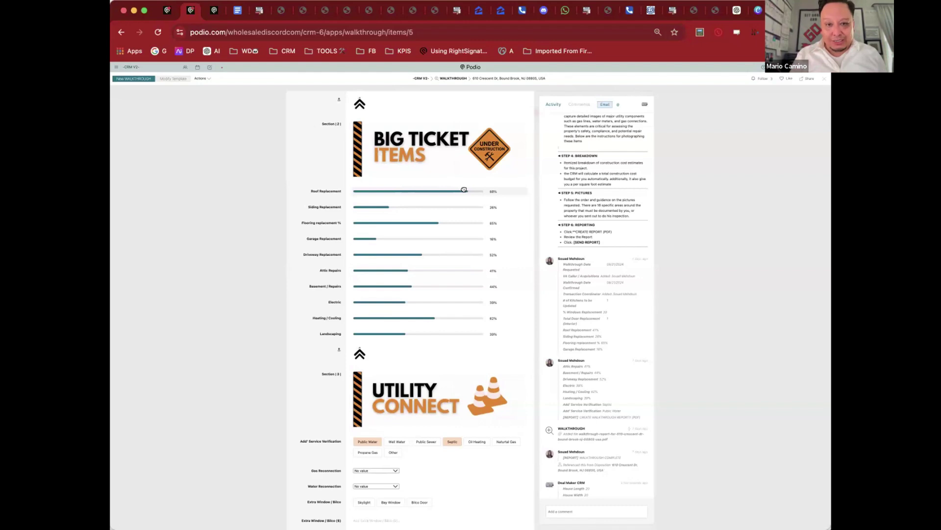
pyautogui.moveTo(464, 190); pyautogui.dragTo(468, 189)
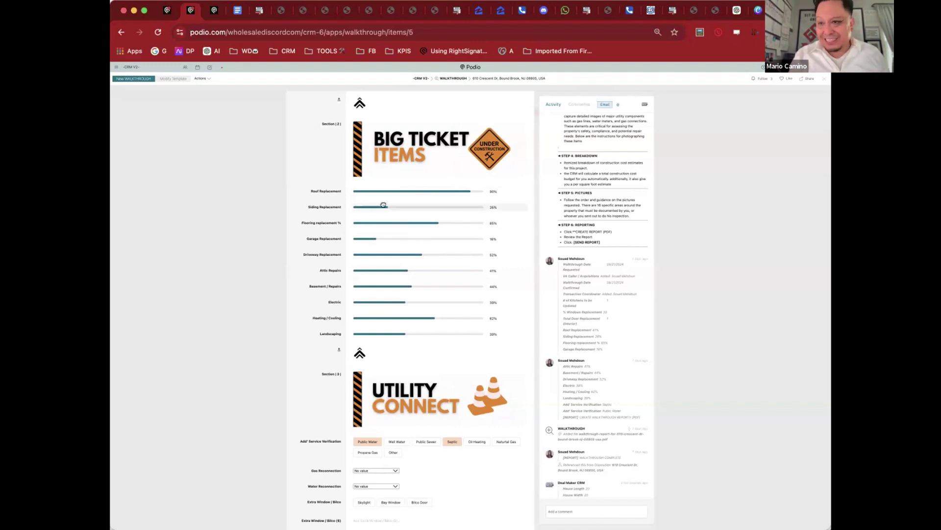
pyautogui.moveTo(383, 205); pyautogui.dragTo(326, 205)
pyautogui.scroll(-2, 372, 202)
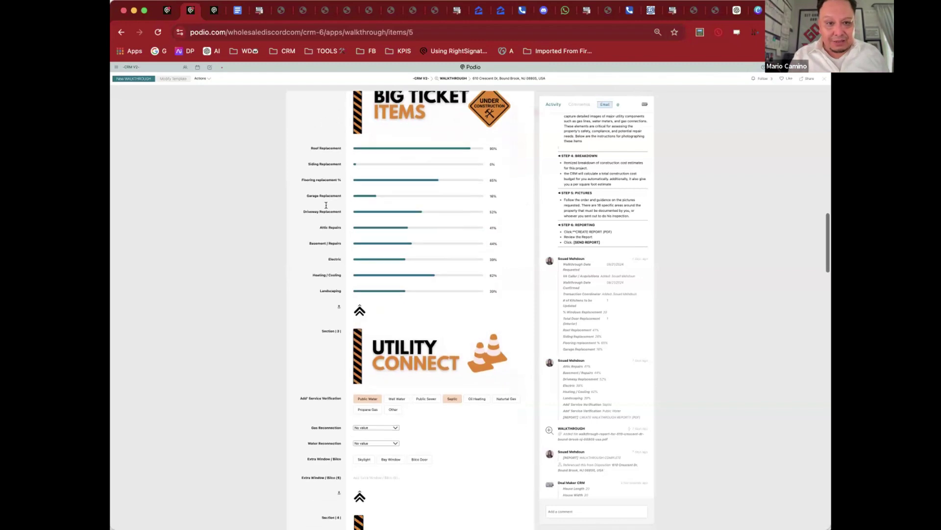
# Step: Set Flooring, Garage and Heating/Cooling to 100%, Driveway to 0%, Attic Repairs to 50%
pyautogui.moveTo(437, 178); pyautogui.dragTo(488, 178)
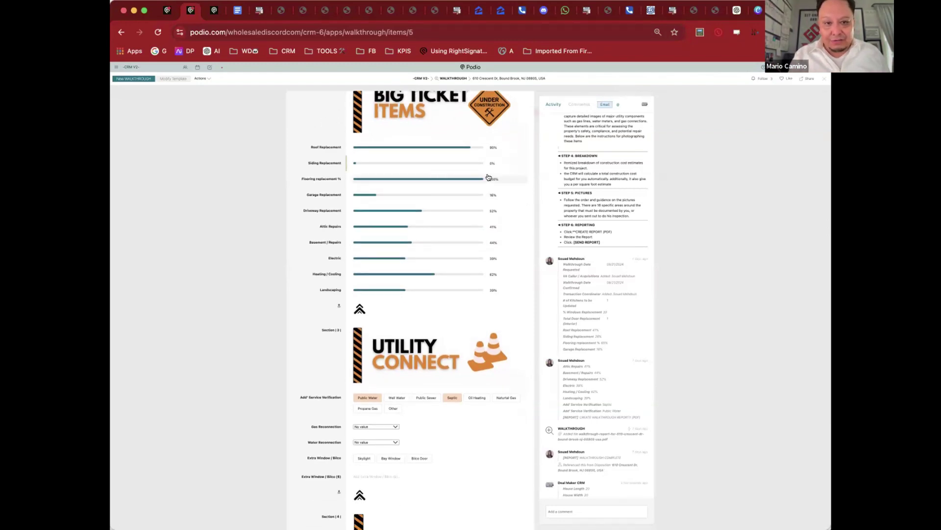
pyautogui.moveTo(376, 195); pyautogui.dragTo(591, 195)
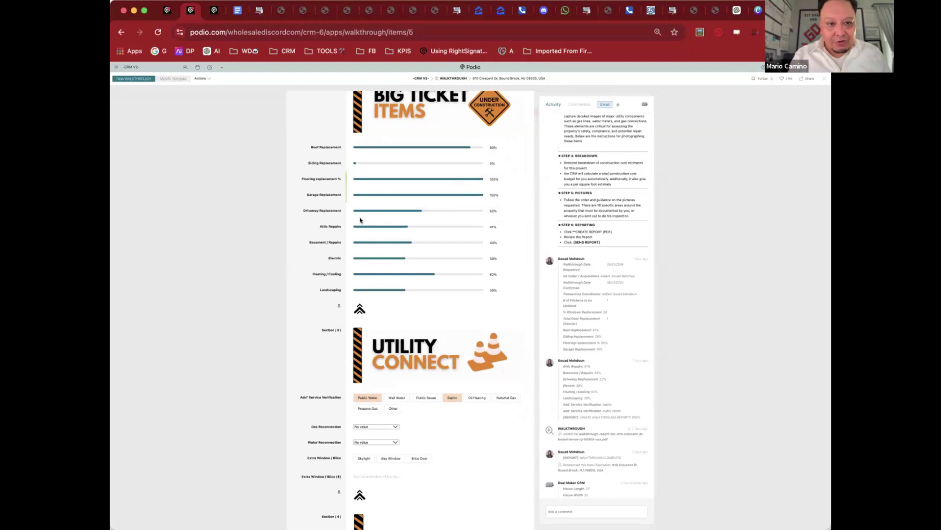
pyautogui.moveTo(420, 206); pyautogui.dragTo(292, 204)
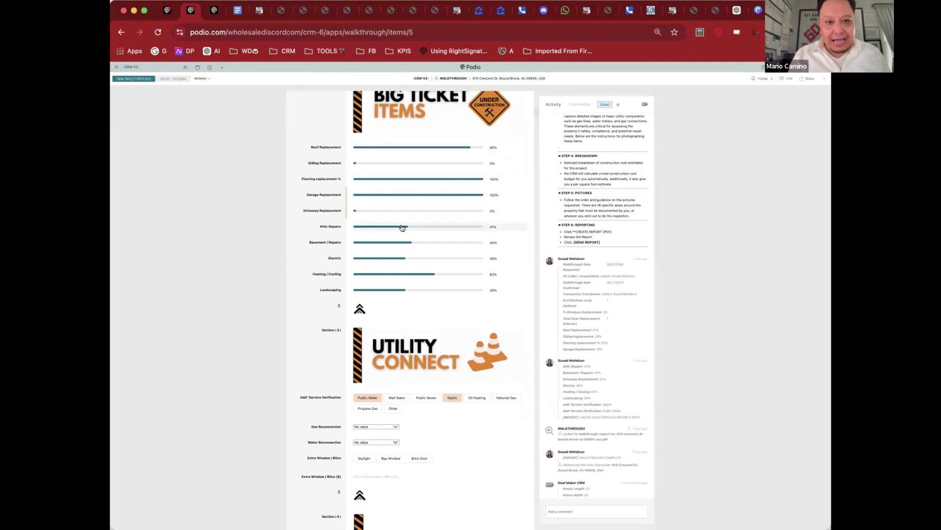
pyautogui.moveTo(404, 222); pyautogui.dragTo(538, 212)
pyautogui.scroll(-2, 416, 218)
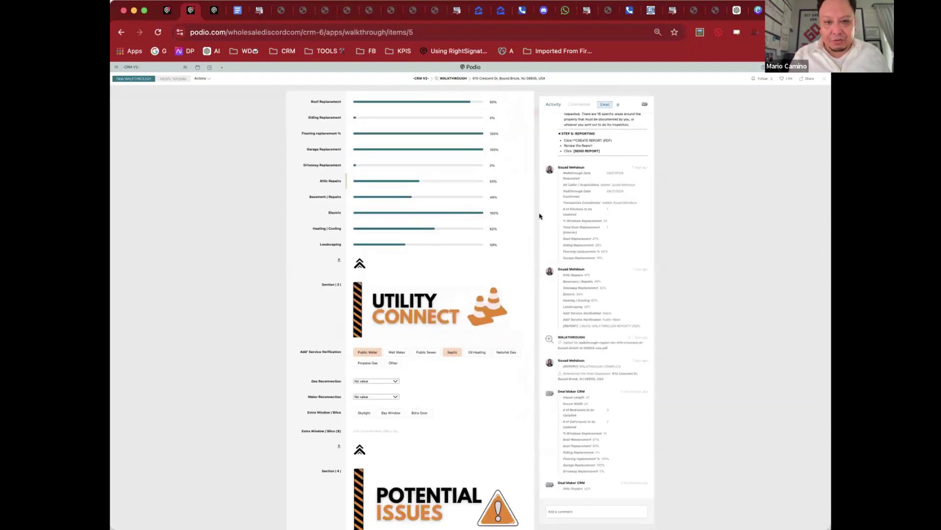
pyautogui.moveTo(431, 228); pyautogui.dragTo(487, 228)
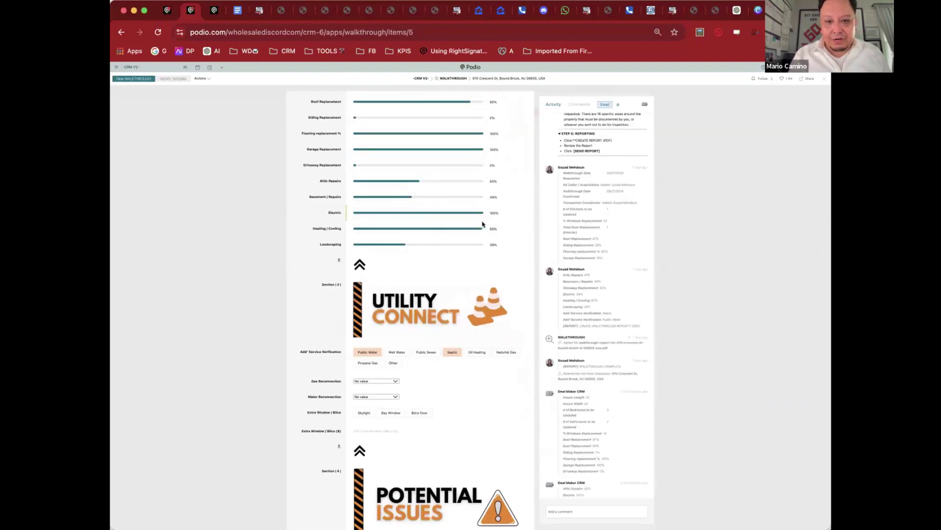
pyautogui.scroll(-5, 531, 211)
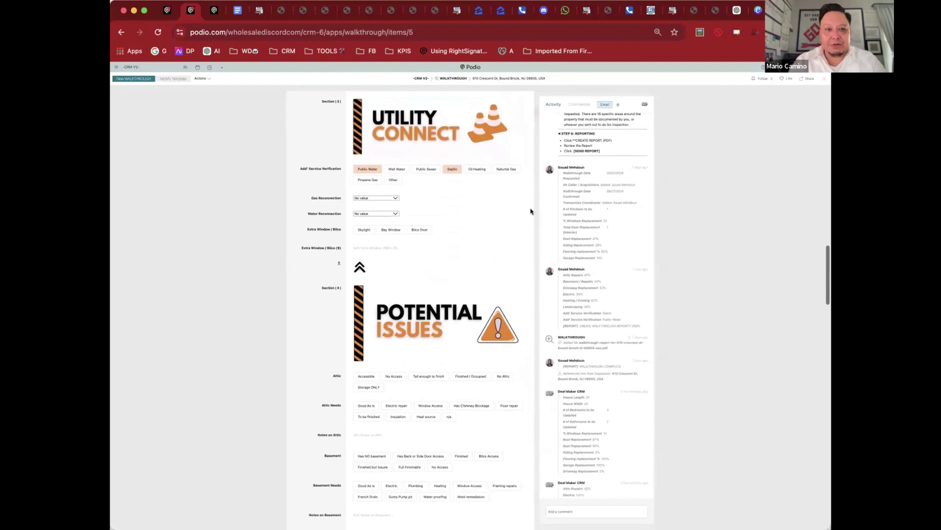
pyautogui.scroll(-1, 531, 210)
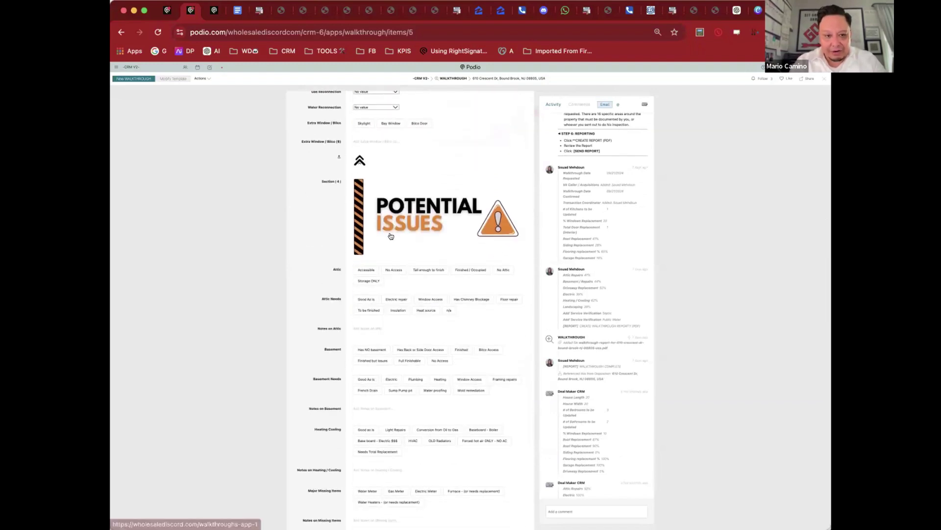
# Step: Mark attic Accessible needing Electric, basement side-door access needing Heating, and oil-to-gas conversion
pyautogui.scroll(-1, 366, 225)
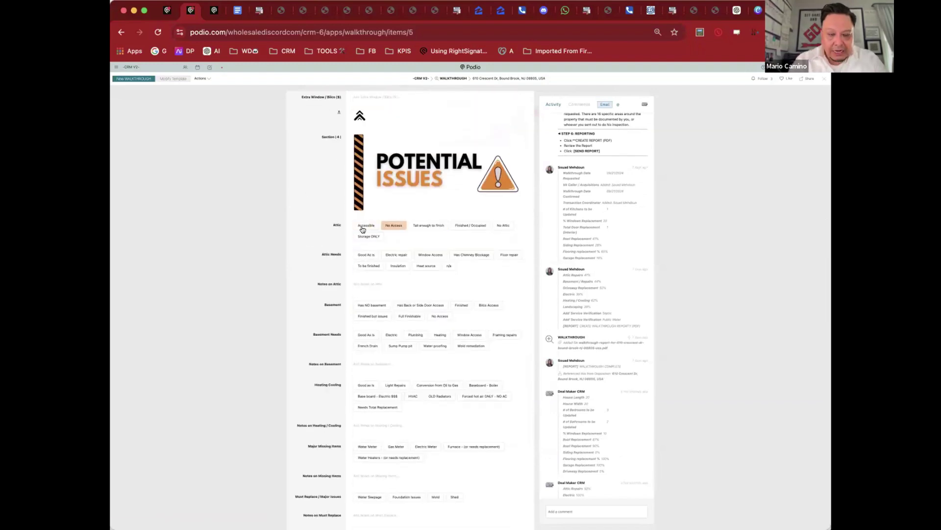
pyautogui.click(366, 224)
pyautogui.click(396, 254)
pyautogui.click(420, 305)
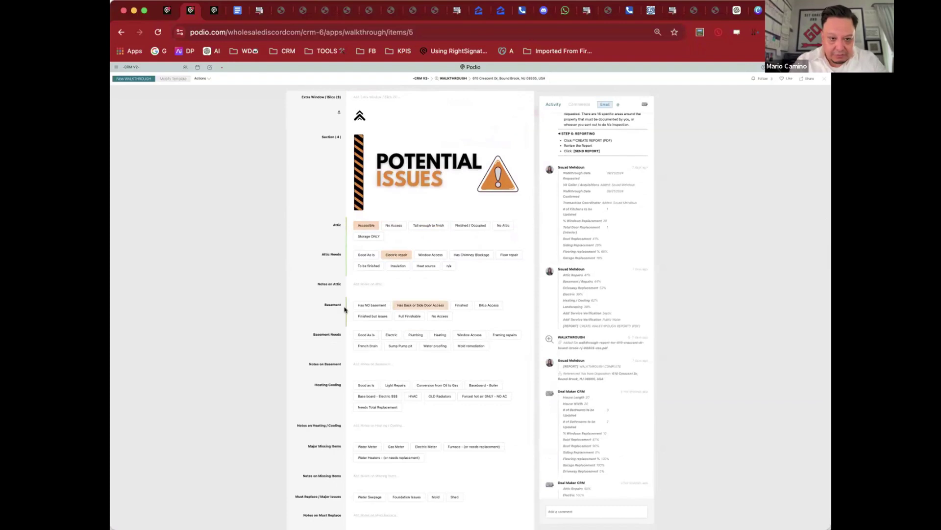
pyautogui.scroll(-2, 399, 360)
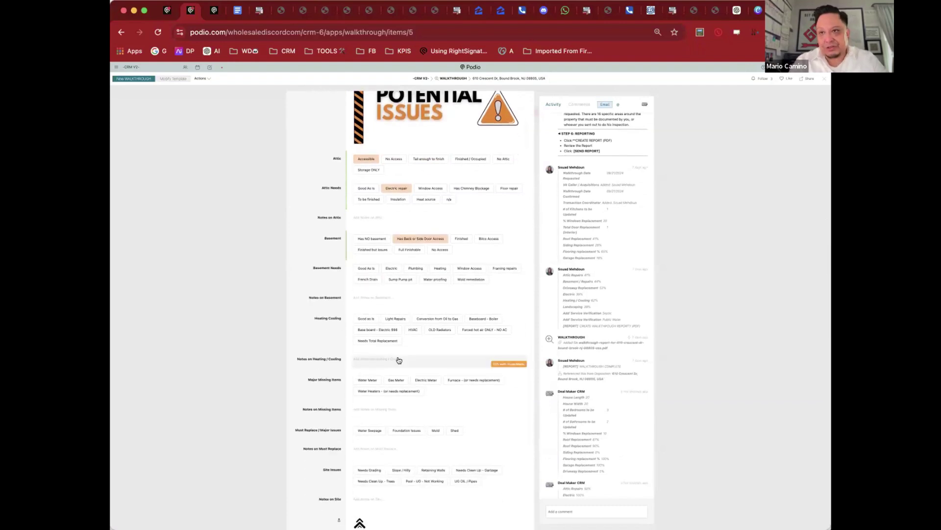
pyautogui.click(442, 319)
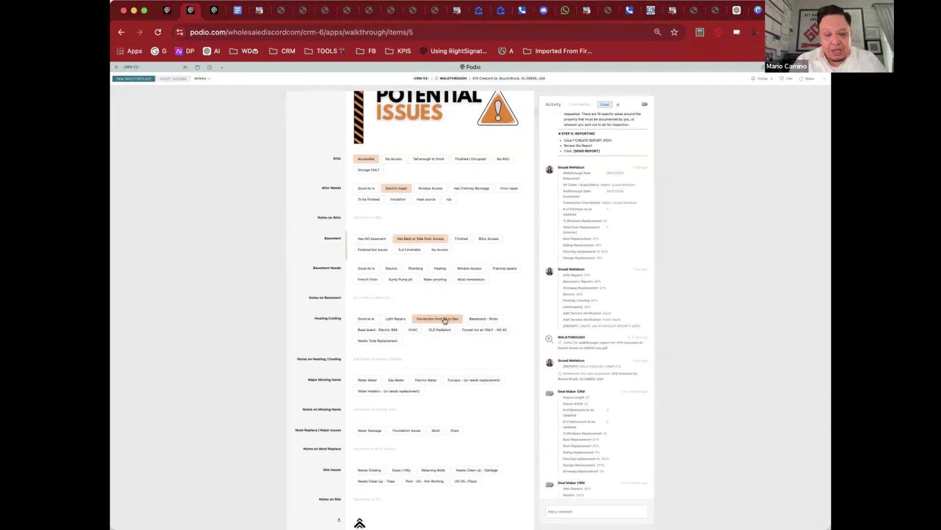
pyautogui.click(436, 268)
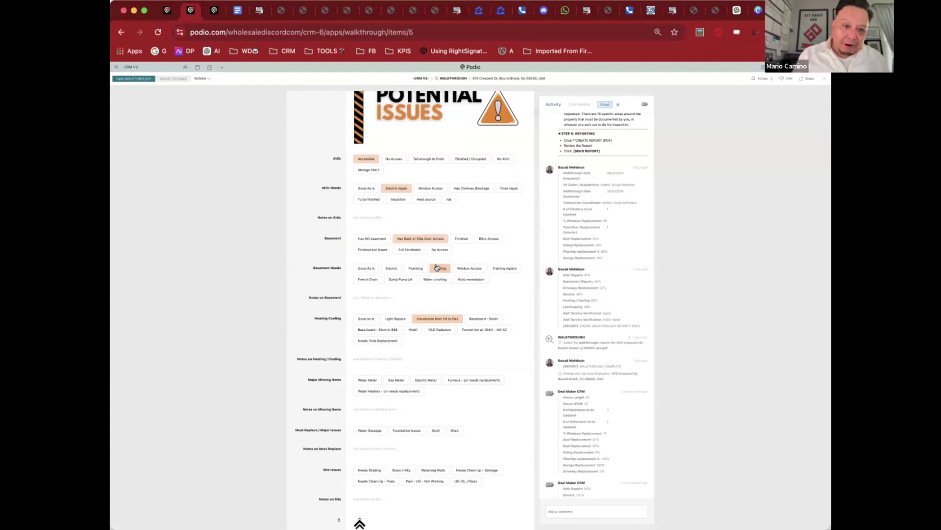
pyautogui.scroll(-10, 436, 268)
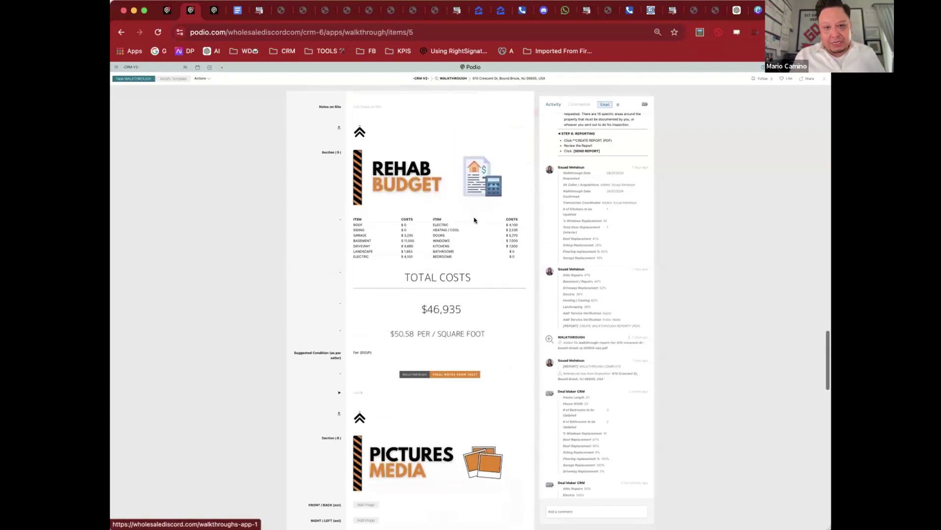
pyautogui.rightClick(474, 220)
pyautogui.click(332, 271)
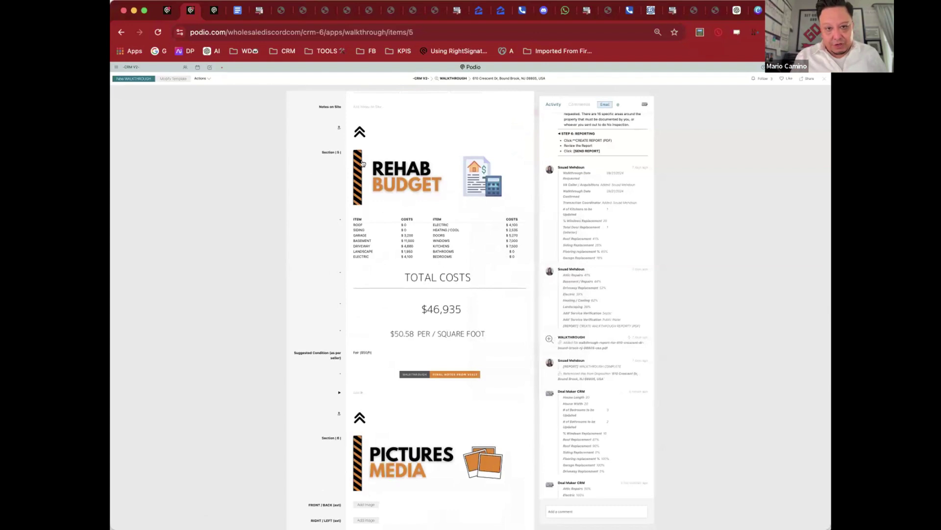
pyautogui.scroll(1, 363, 163)
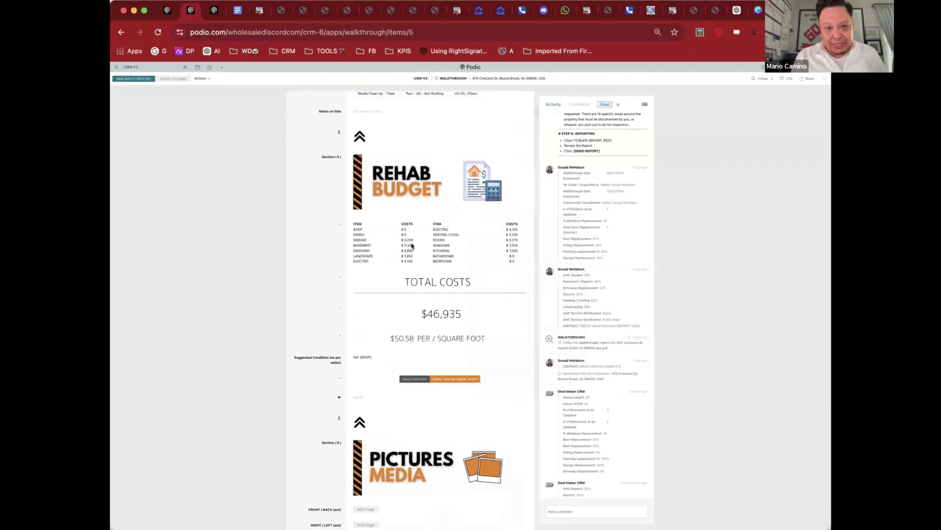
pyautogui.moveTo(412, 245); pyautogui.dragTo(464, 314)
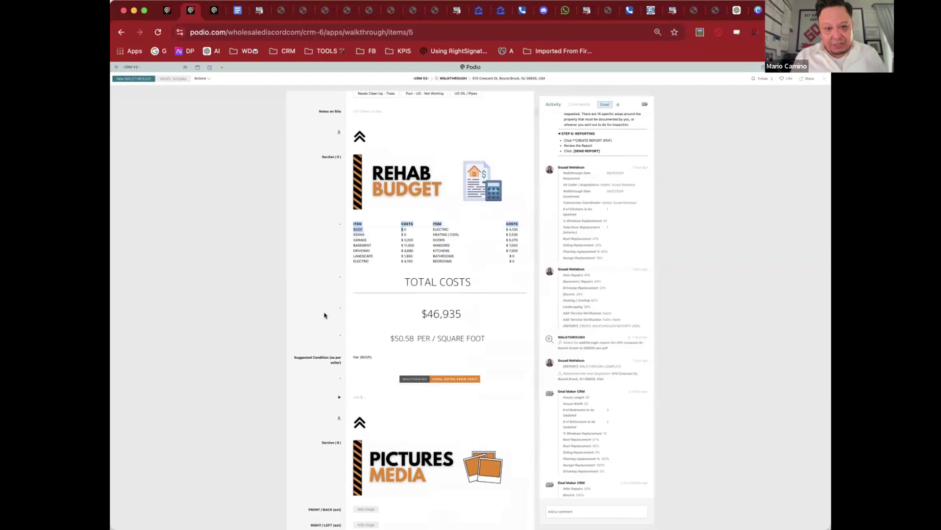
pyautogui.scroll(-2, 324, 316)
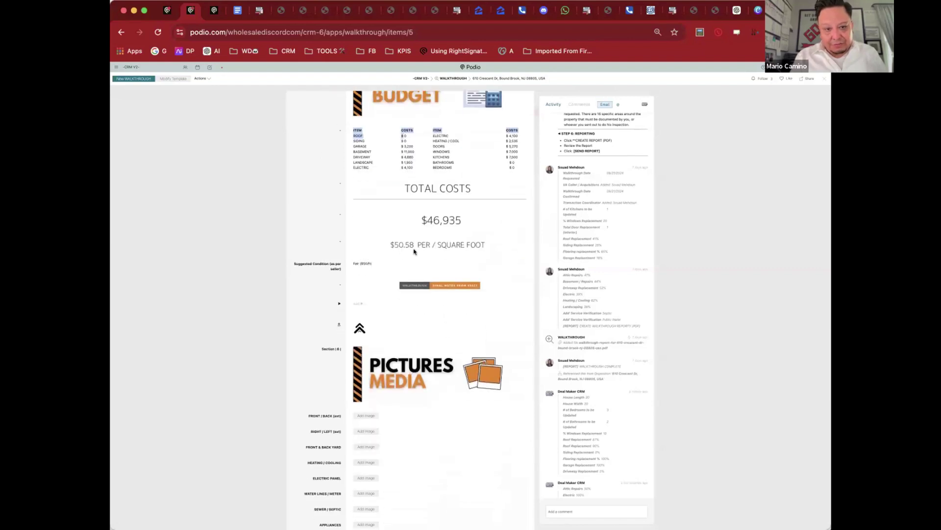
pyautogui.scroll(-3, 413, 250)
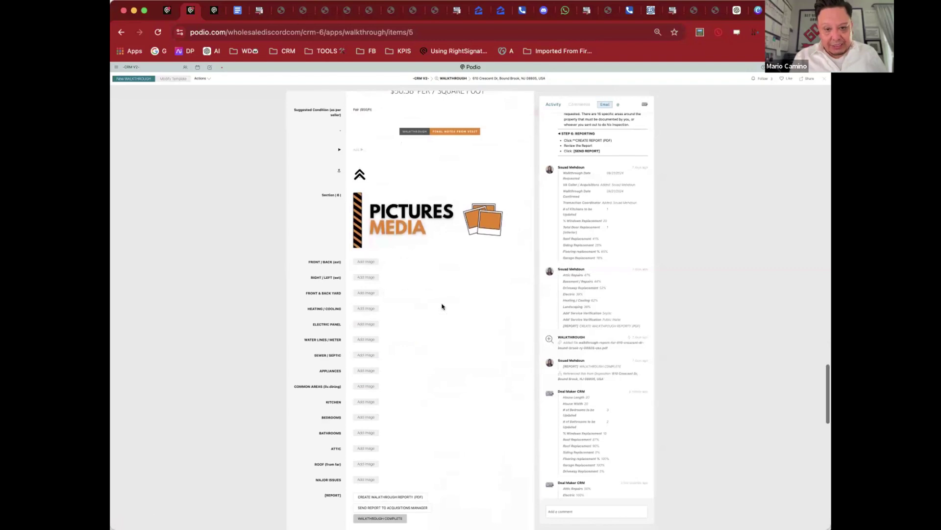
pyautogui.scroll(-15, 442, 306)
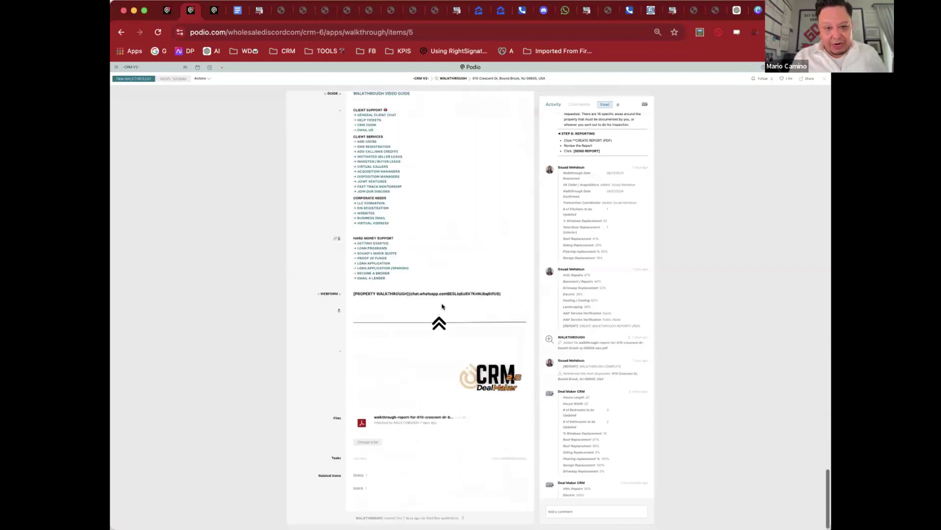
# Step: View the walkthrough report PDF showing $46,935 total renovations, then return to the walkthrough item
pyautogui.click(441, 417)
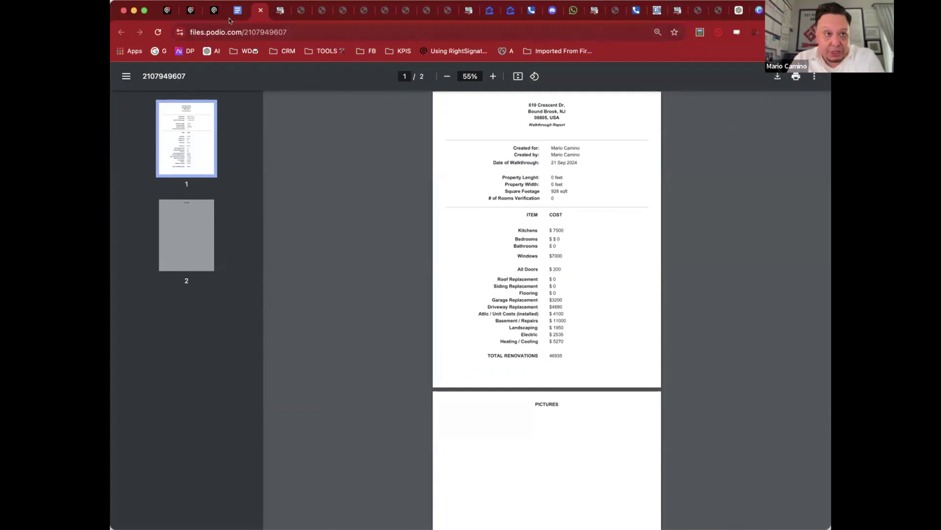
pyautogui.click(166, 9)
pyautogui.scroll(-10, 439, 320)
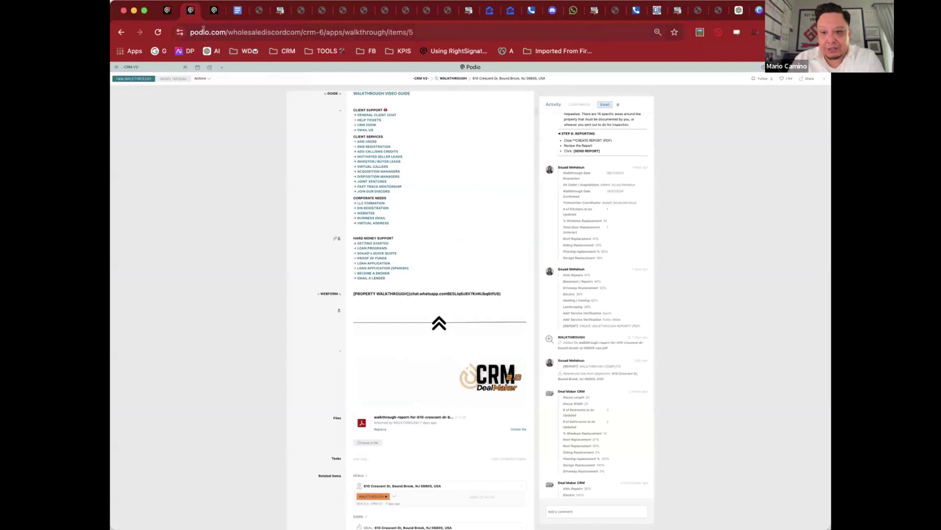